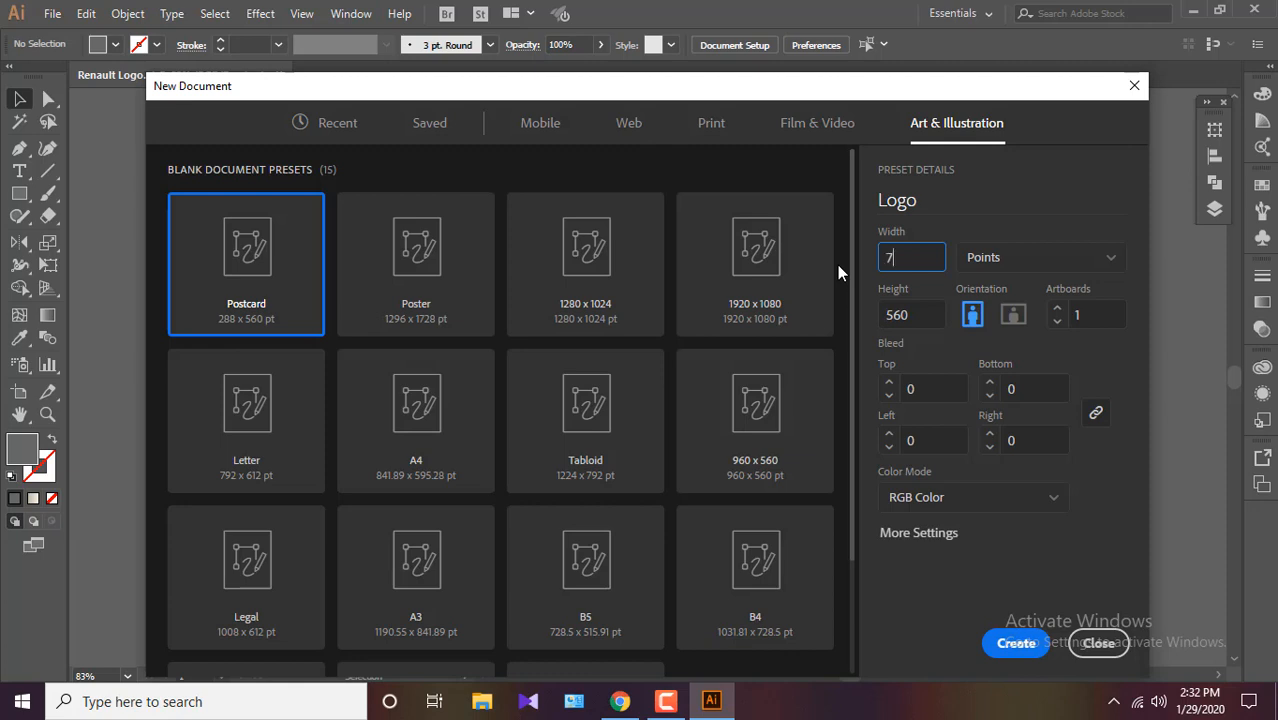
# Create a new document named Logo with a 700 × 700 artboard measured in pixels.
pyautogui.press('Tab')
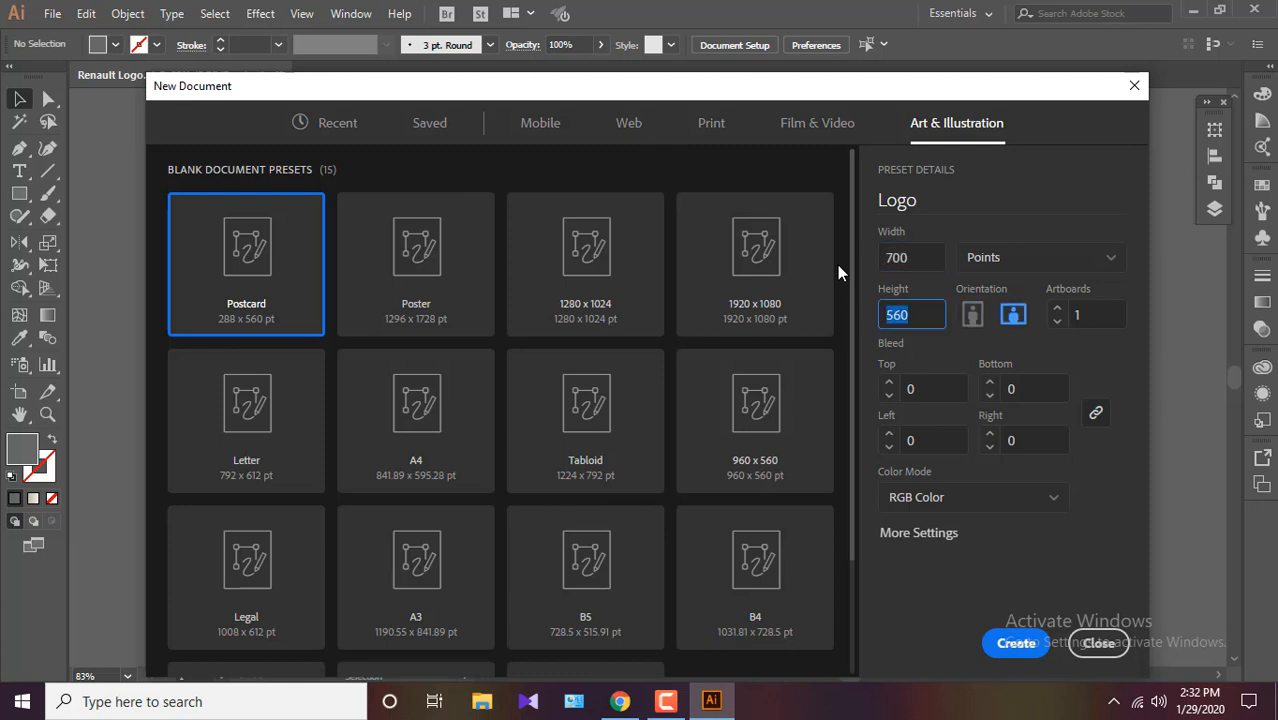
pyautogui.write('700')
pyautogui.click(988, 262)
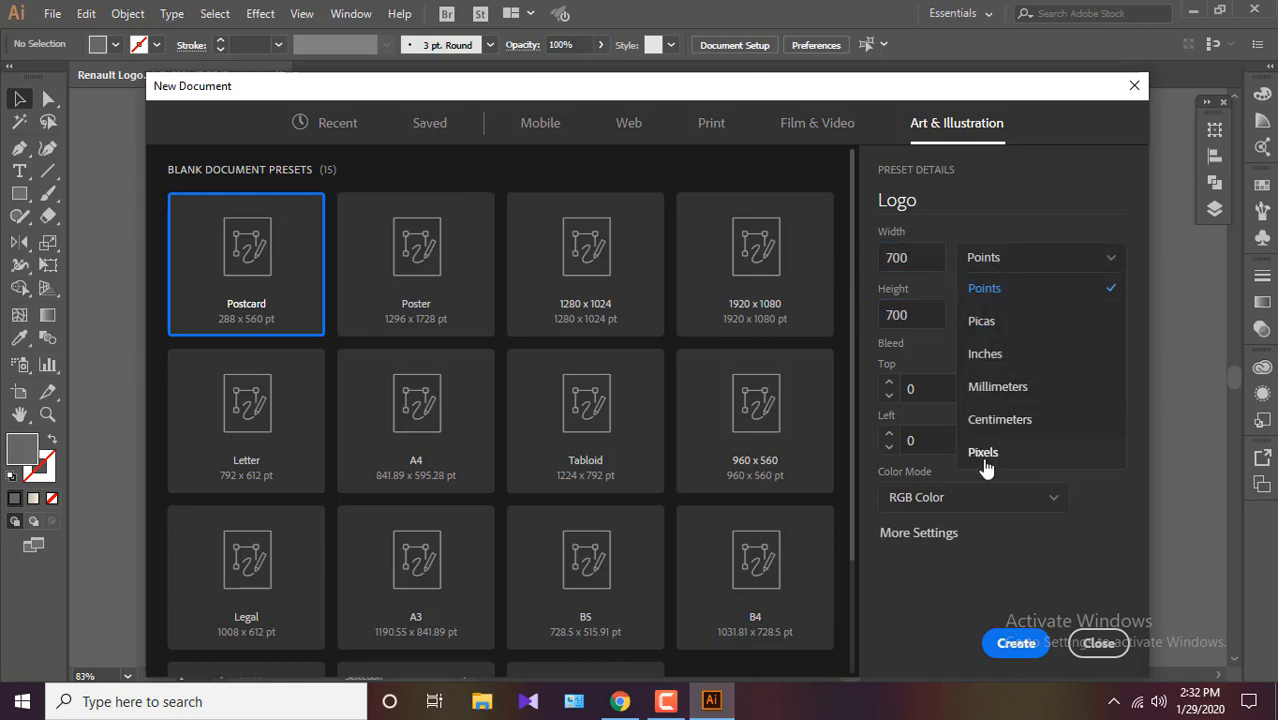
pyautogui.click(984, 456)
pyautogui.click(1016, 643)
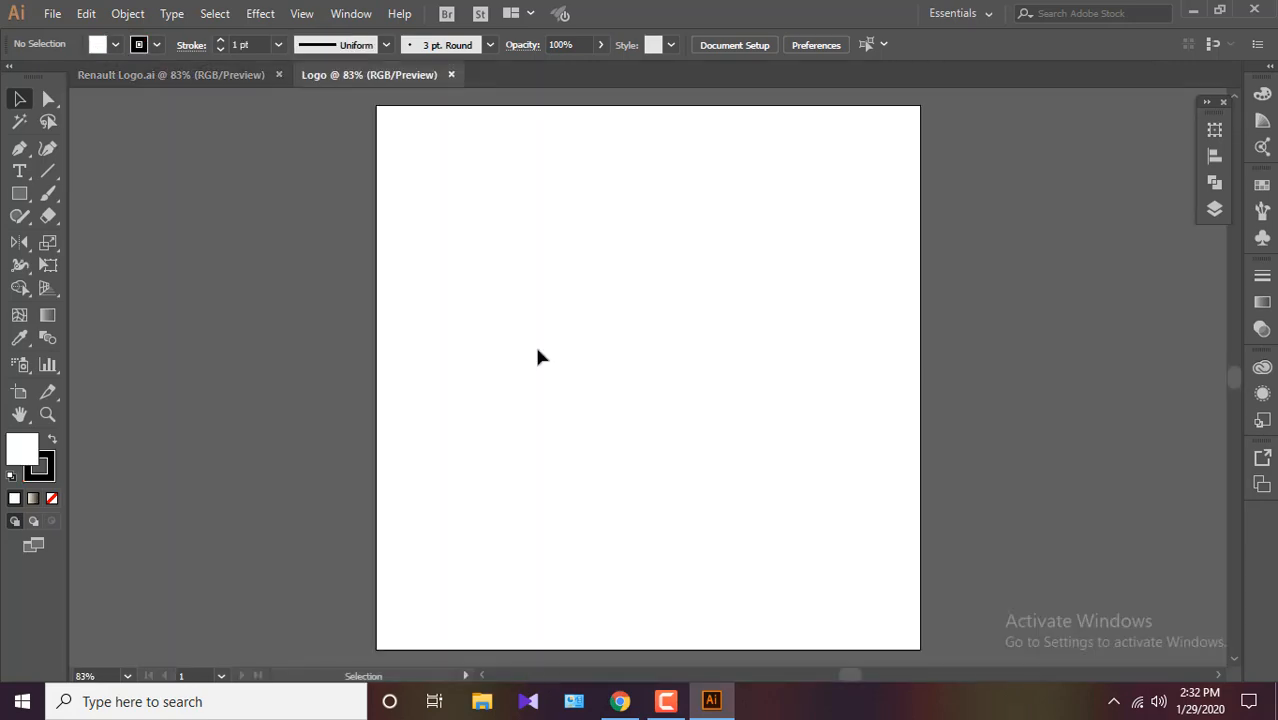
# Show the document grid and turn on Snap to Grid.
pyautogui.click(302, 13)
pyautogui.click(416, 657)
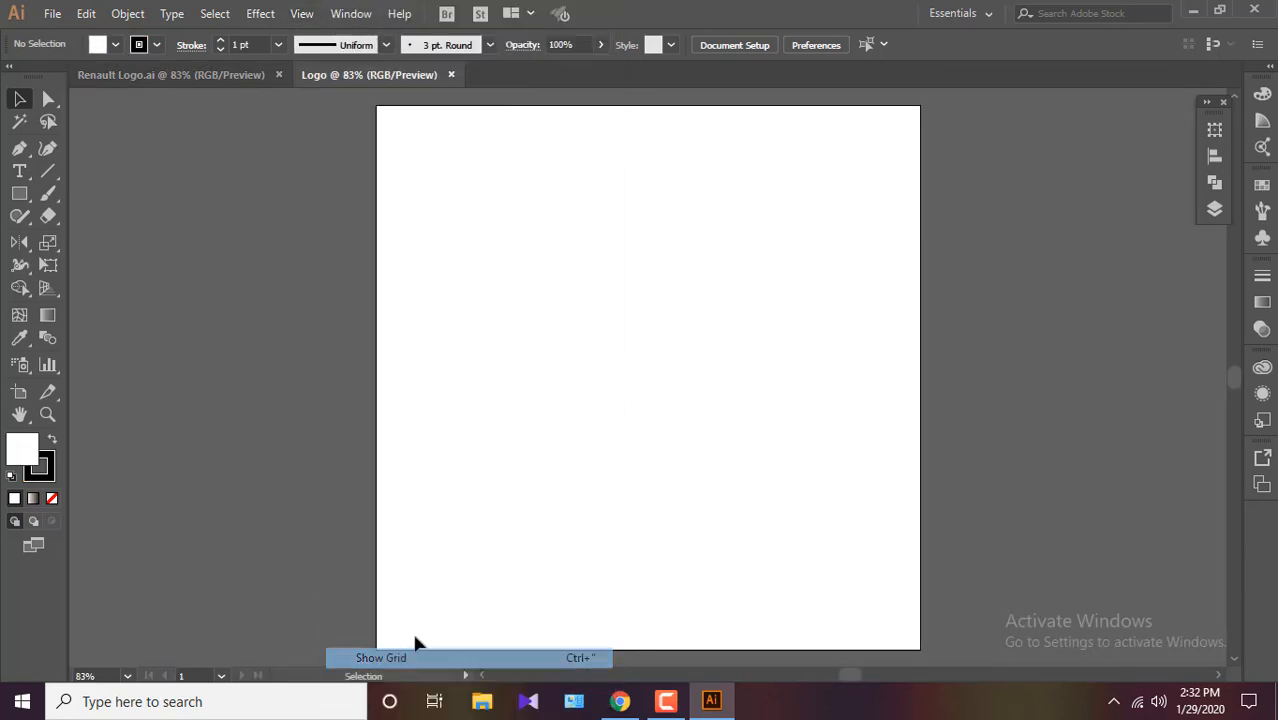
pyautogui.click(312, 17)
pyautogui.click(385, 677)
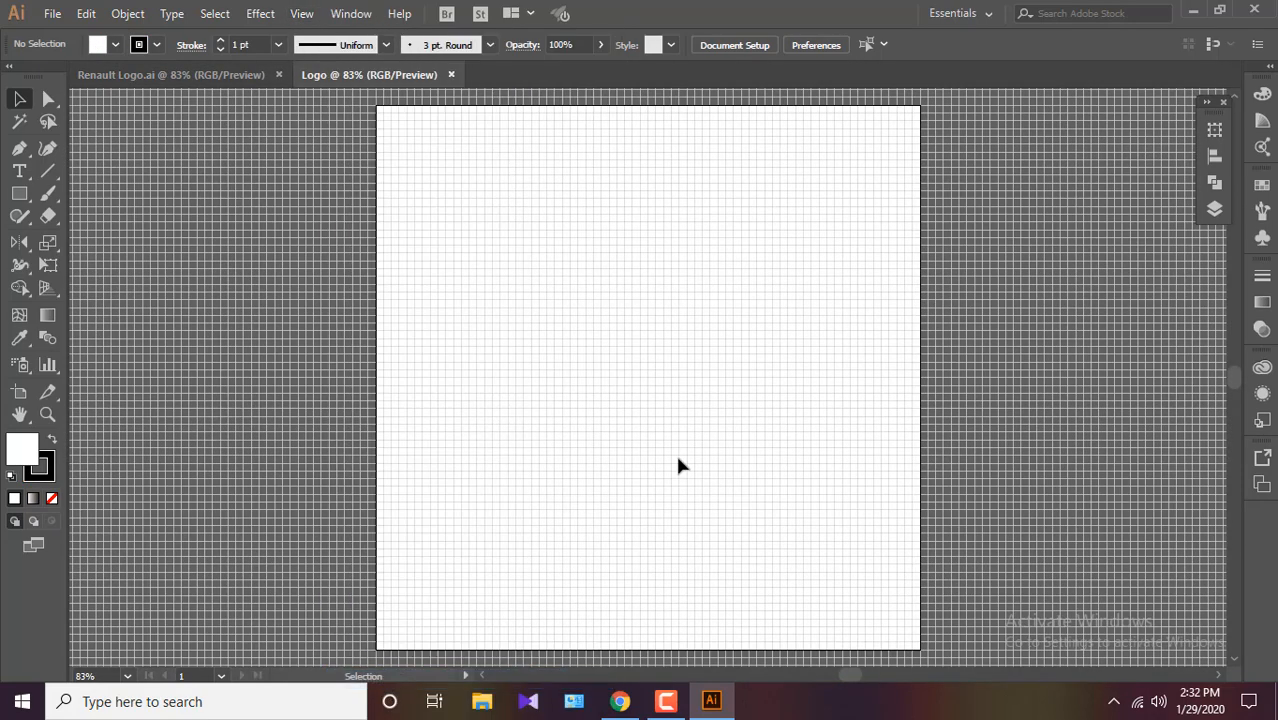
# Review the Guides & Grid and Units preferences without changing them.
pyautogui.click(86, 14)
pyautogui.moveTo(125, 610)
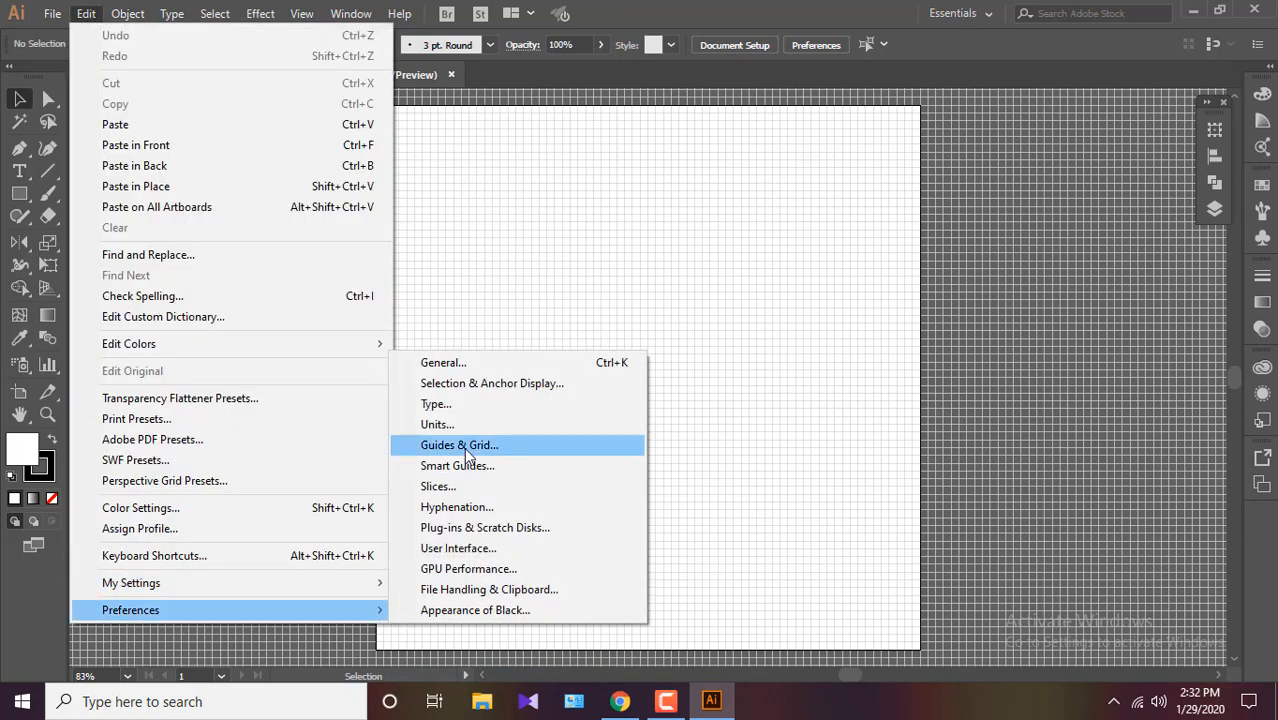
pyautogui.click(470, 363)
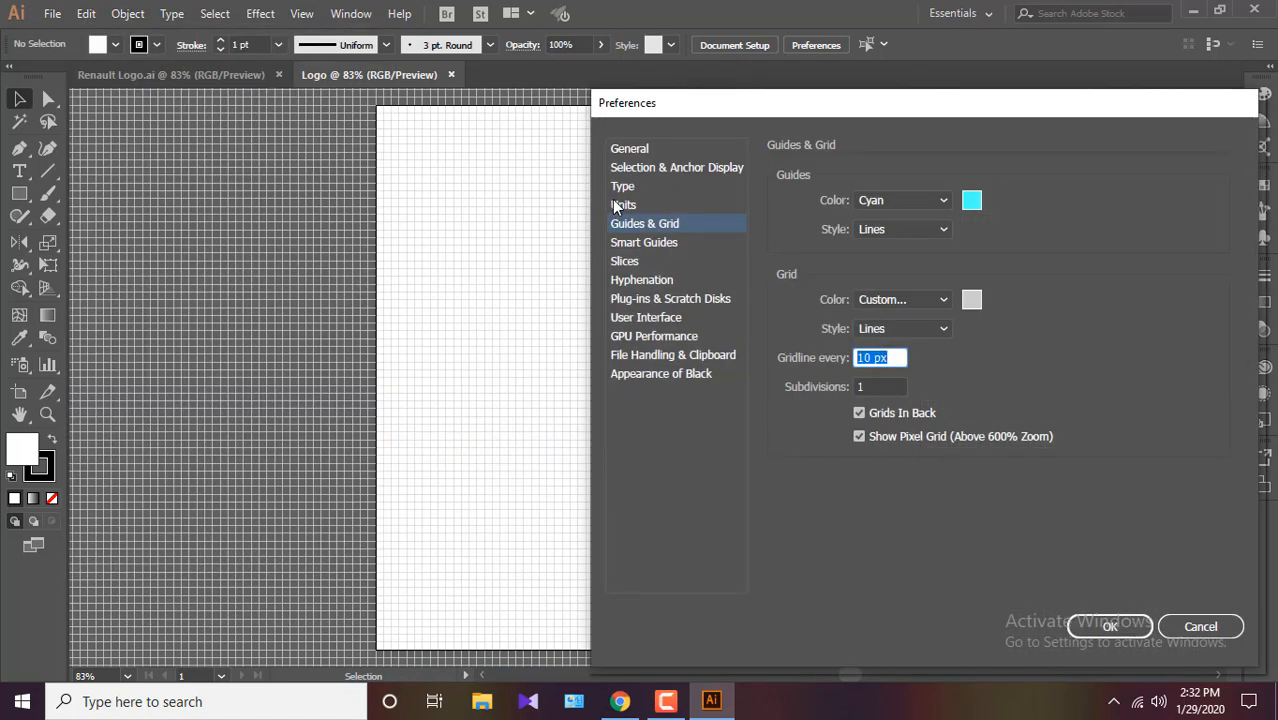
pyautogui.click(616, 204)
pyautogui.click(1201, 626)
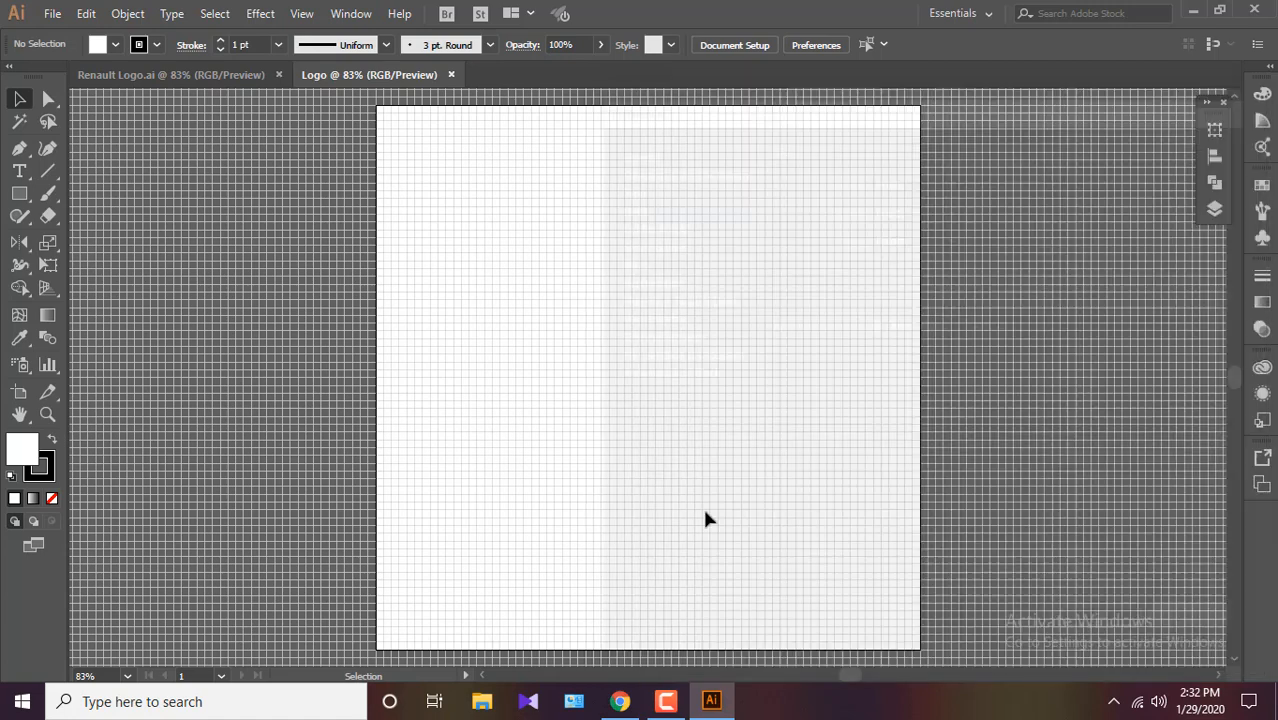
# Create a 160 × 620 px rectangle and move it to the middle of the artboard.
pyautogui.click(19, 193)
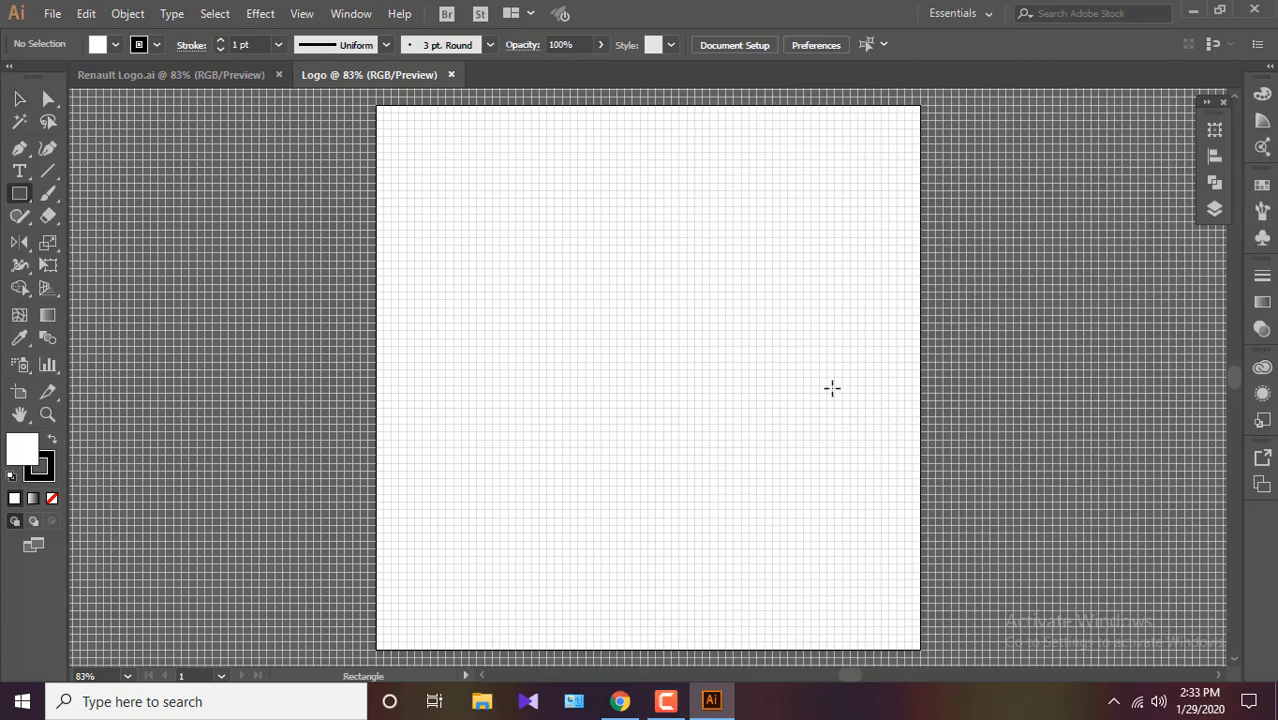
pyautogui.click(763, 404)
pyautogui.write('160')
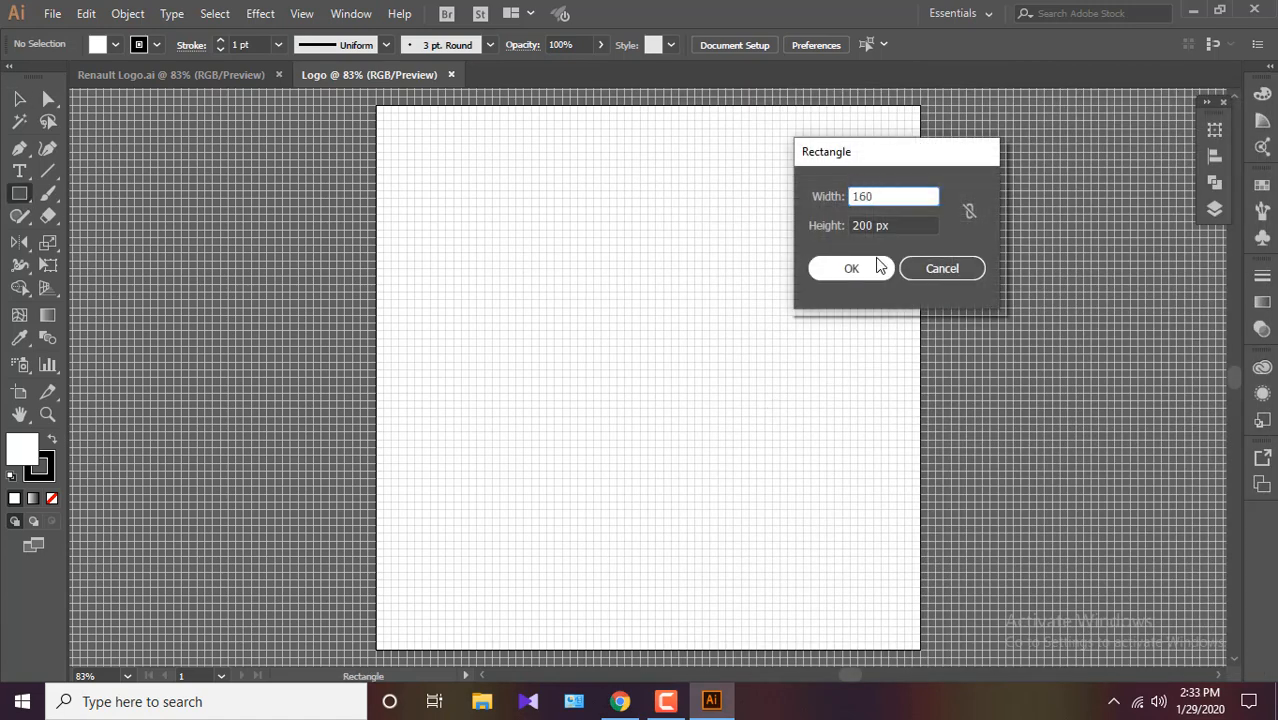
pyautogui.press('Tab')
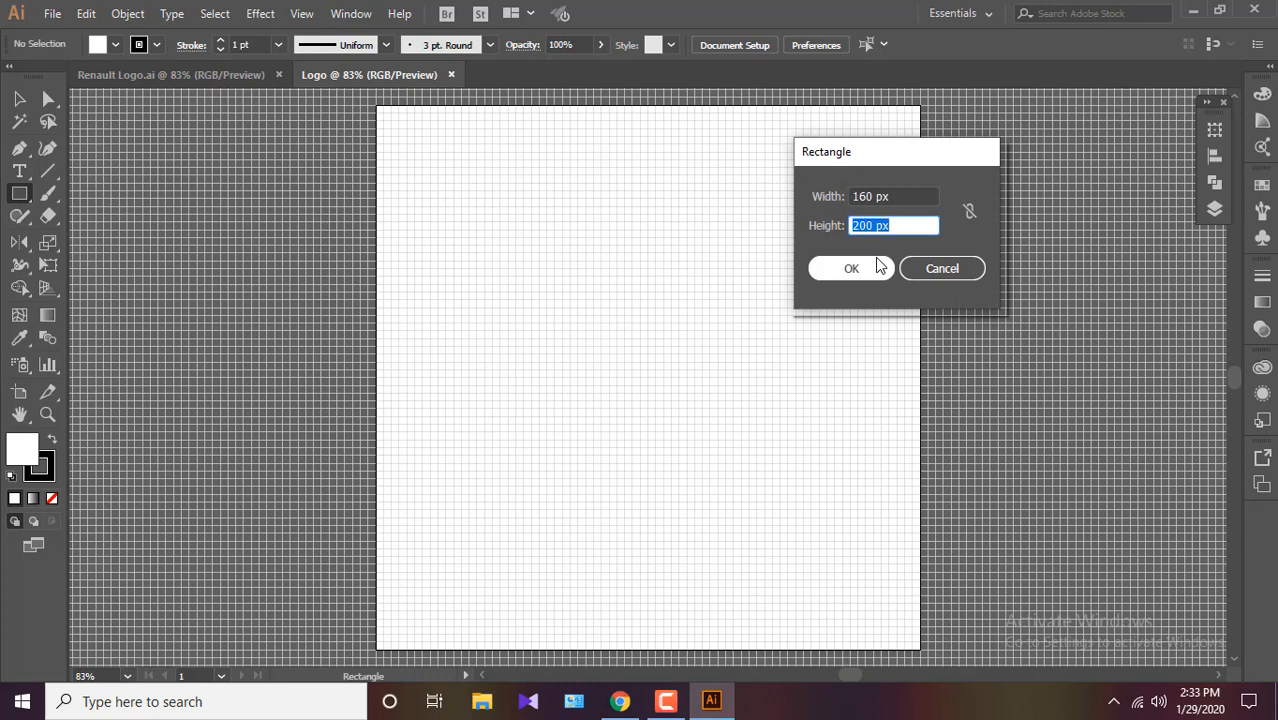
pyautogui.write('620')
pyautogui.click(878, 266)
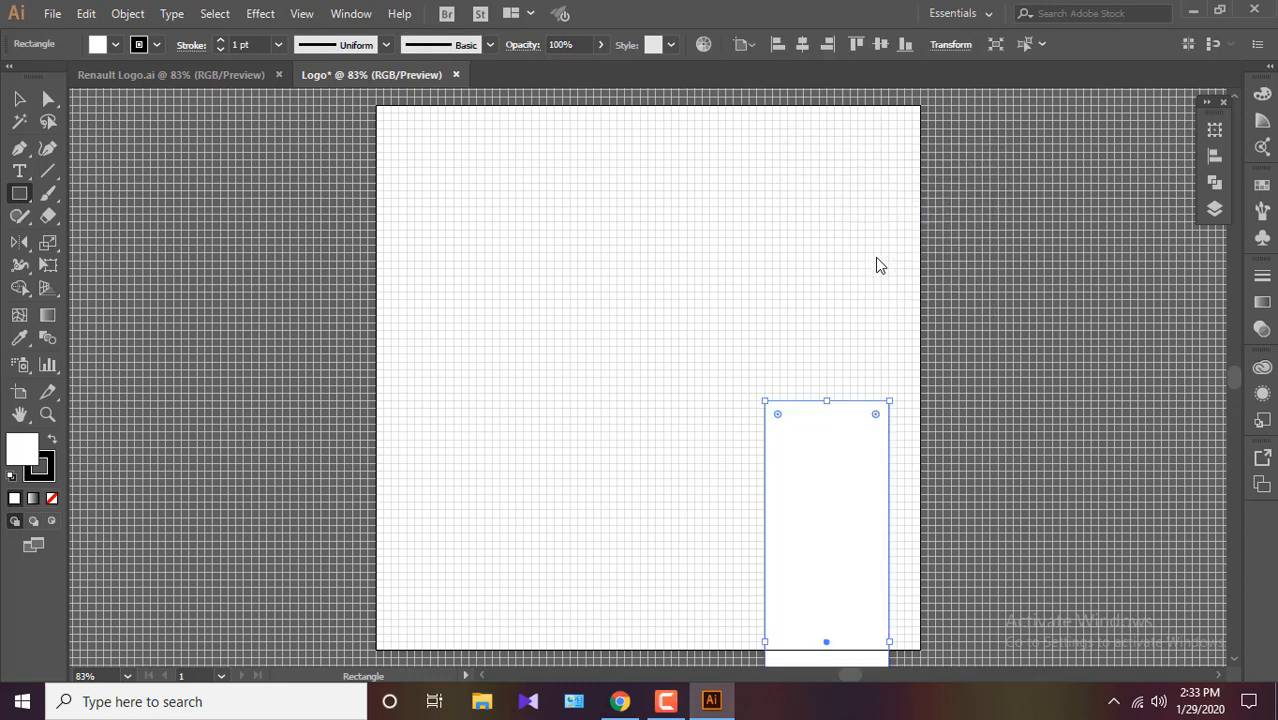
pyautogui.click(17, 99)
pyautogui.moveTo(808, 488); pyautogui.dragTo(670, 255)
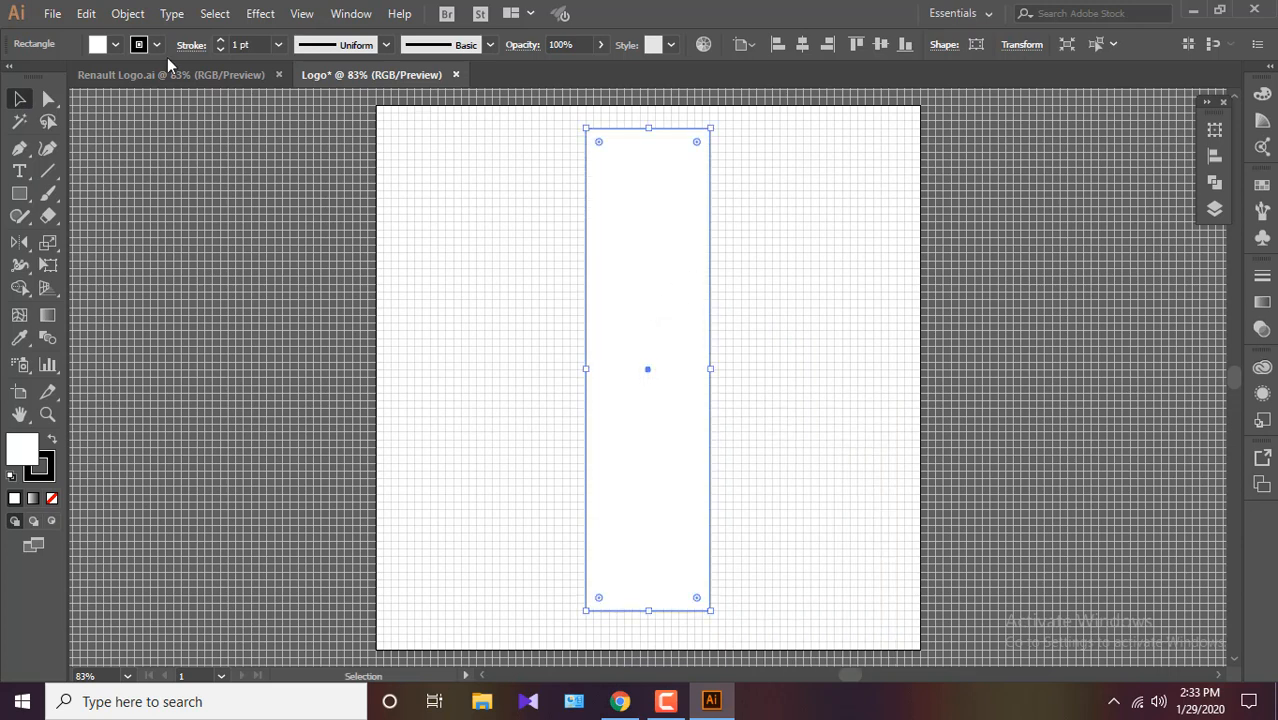
# Fill the rectangle with red at 20% opacity and shift it slightly down to the artboard's centre.
pyautogui.click(114, 44)
pyautogui.click(64, 76)
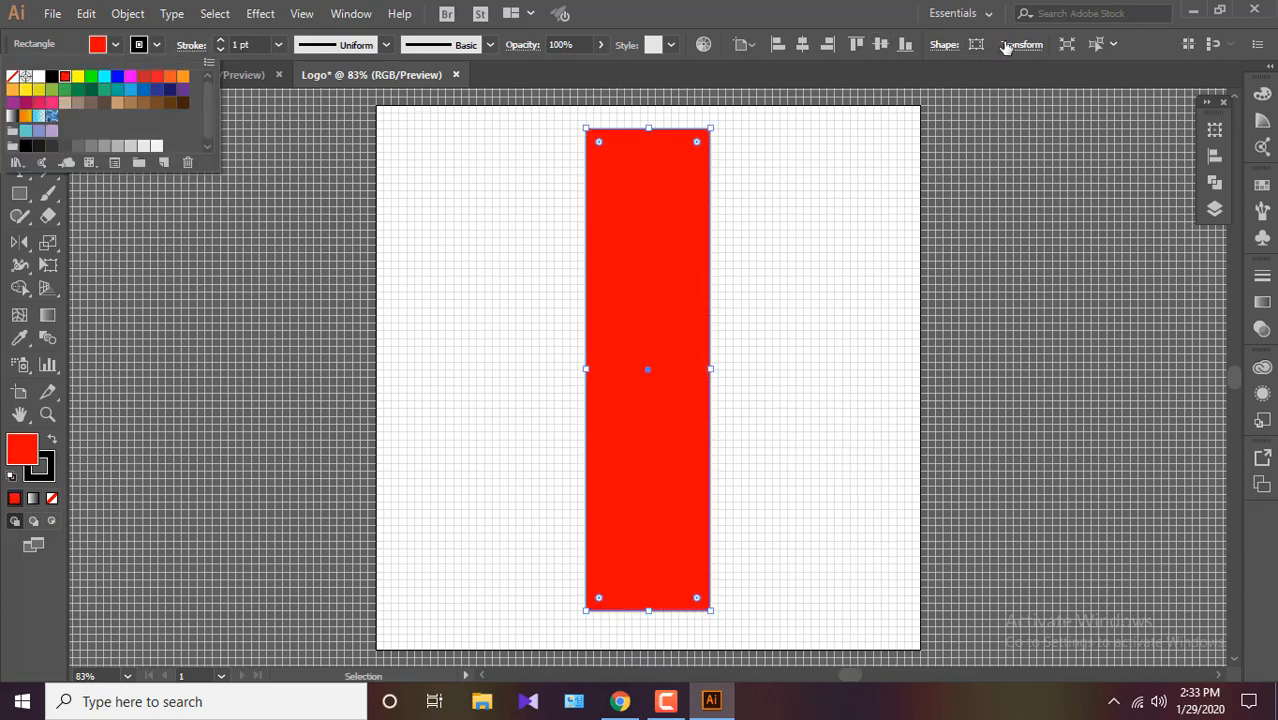
pyautogui.click(560, 44)
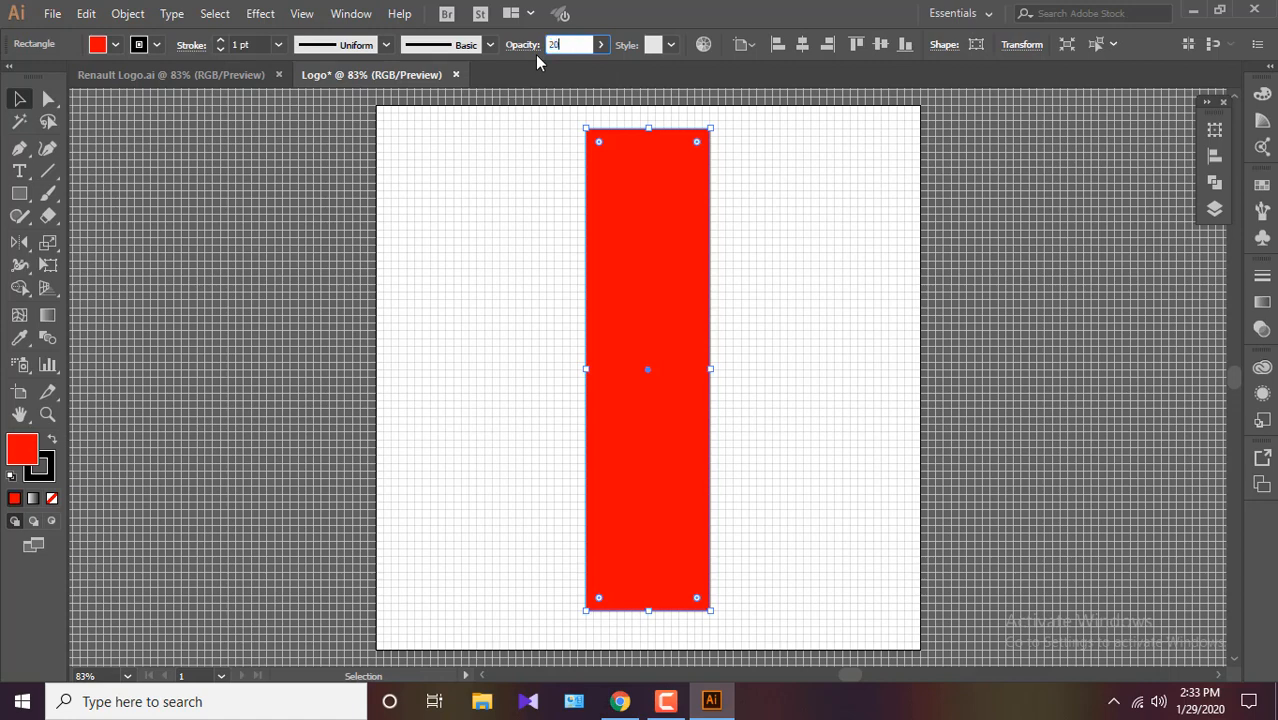
pyautogui.write('20')
pyautogui.press('Return')
pyautogui.moveTo(646, 290); pyautogui.dragTo(645, 298)
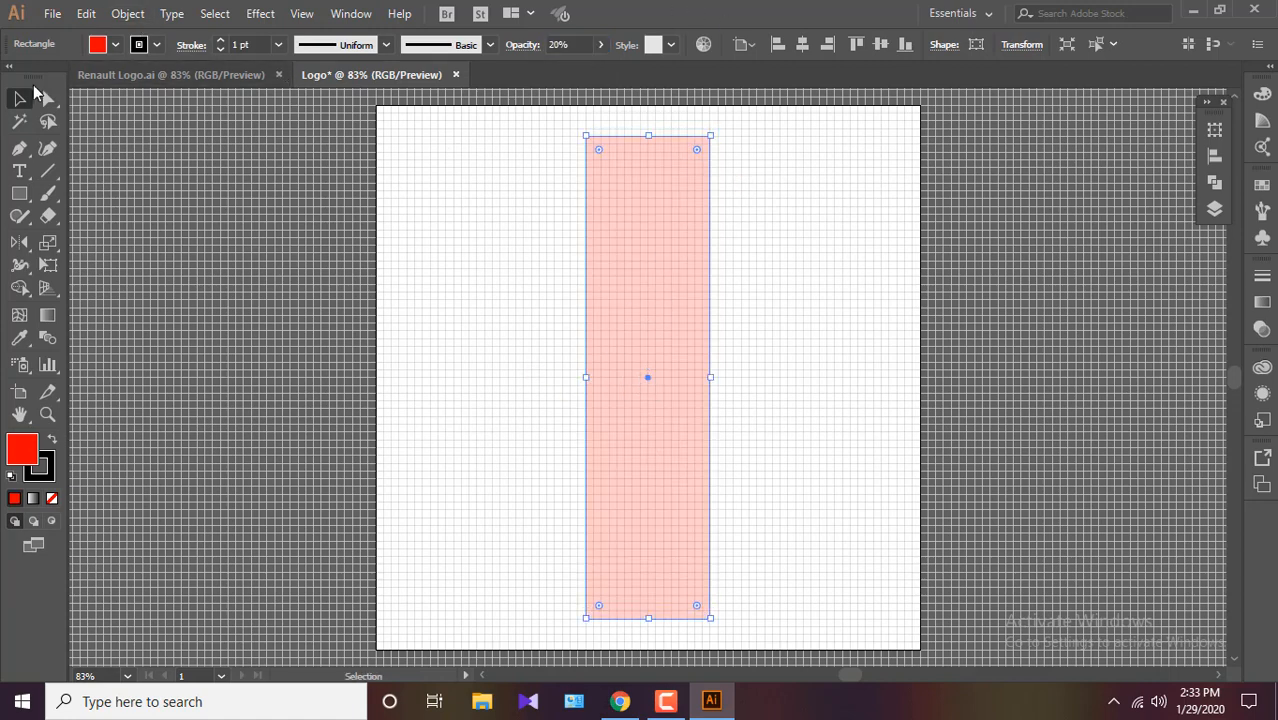
# Add anchor points at the midpoints of the rectangle's sides.
pyautogui.click(127, 13)
pyautogui.moveTo(420, 394)
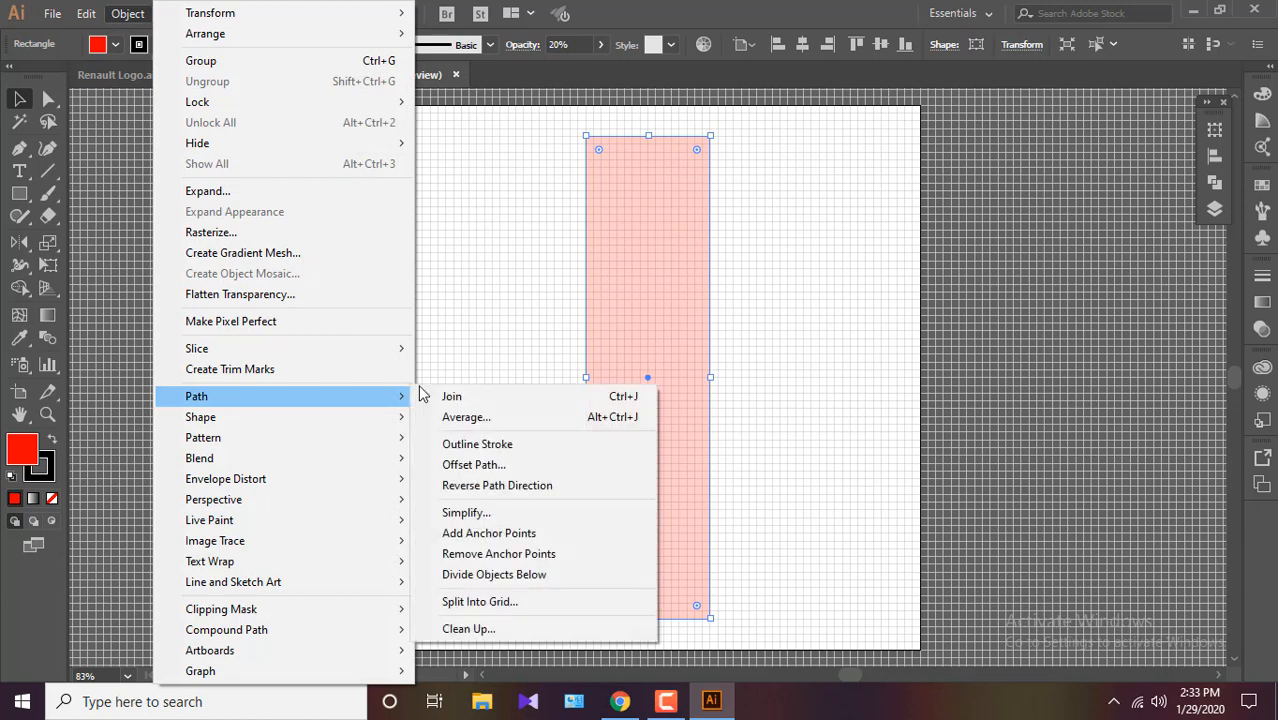
pyautogui.click(488, 533)
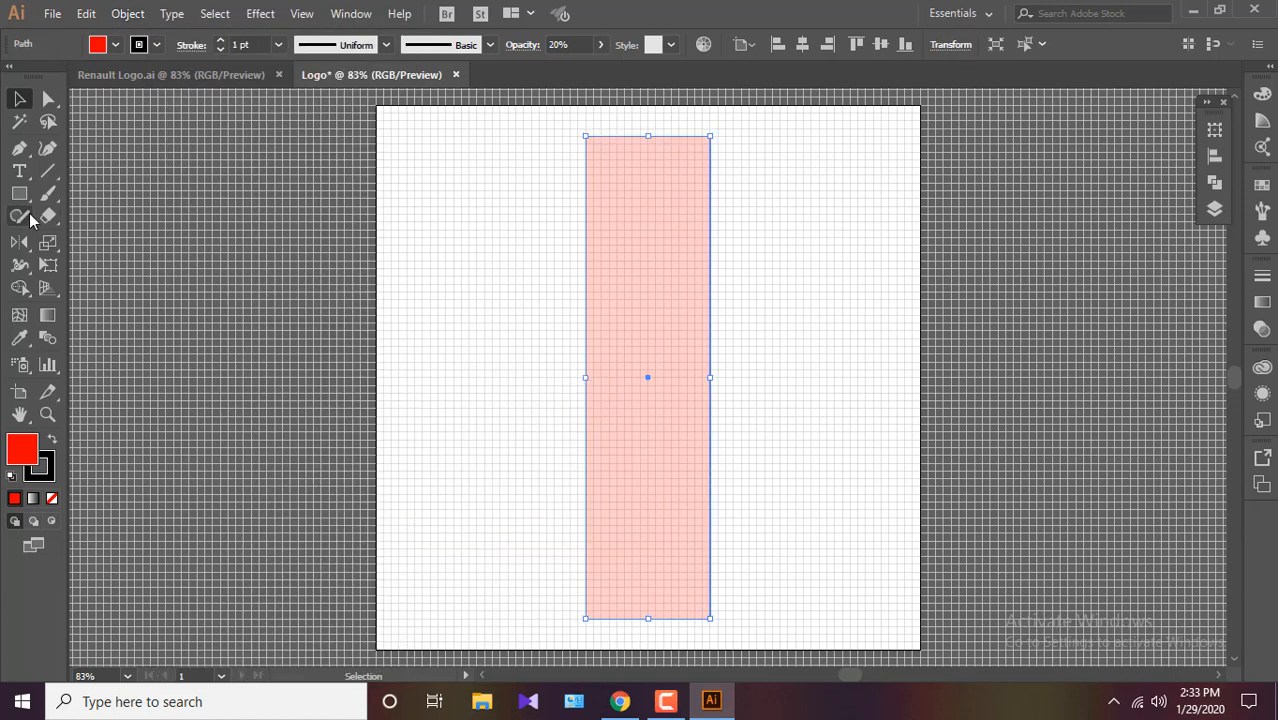
# Move the middle anchor point of the rectangle's left side 170 px outward to X 100 px.
pyautogui.click(44, 99)
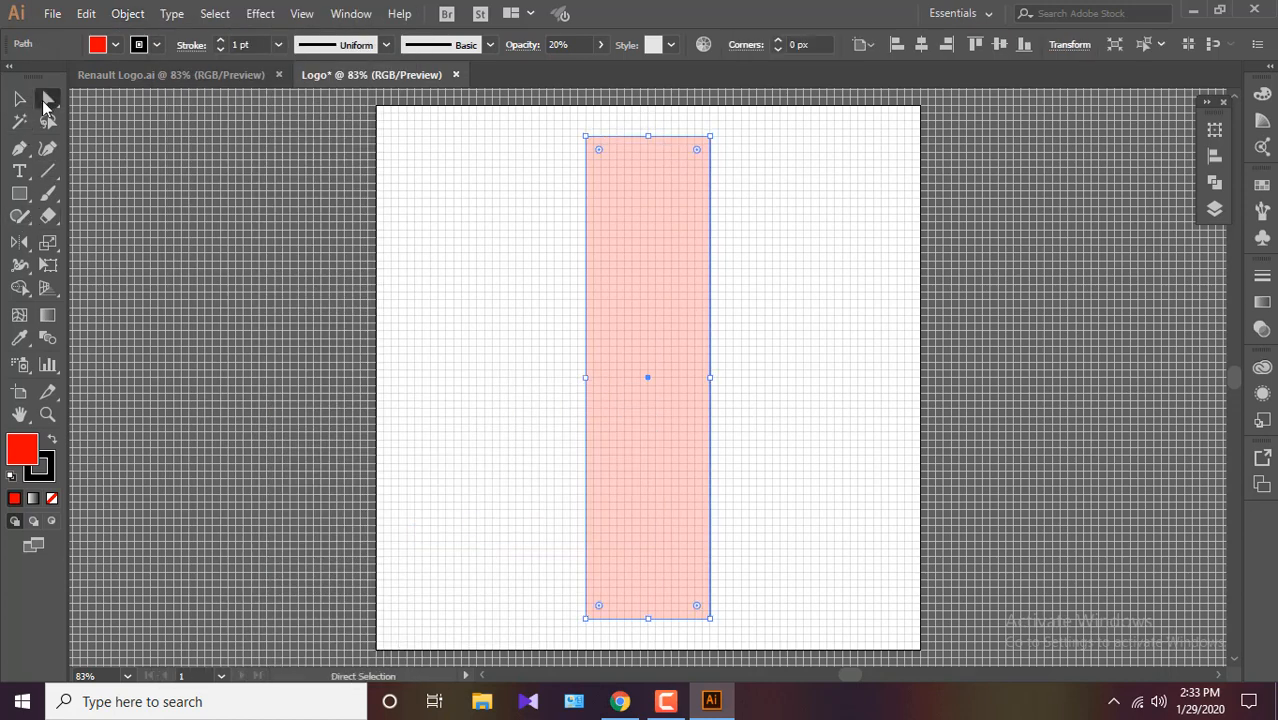
pyautogui.click(587, 379)
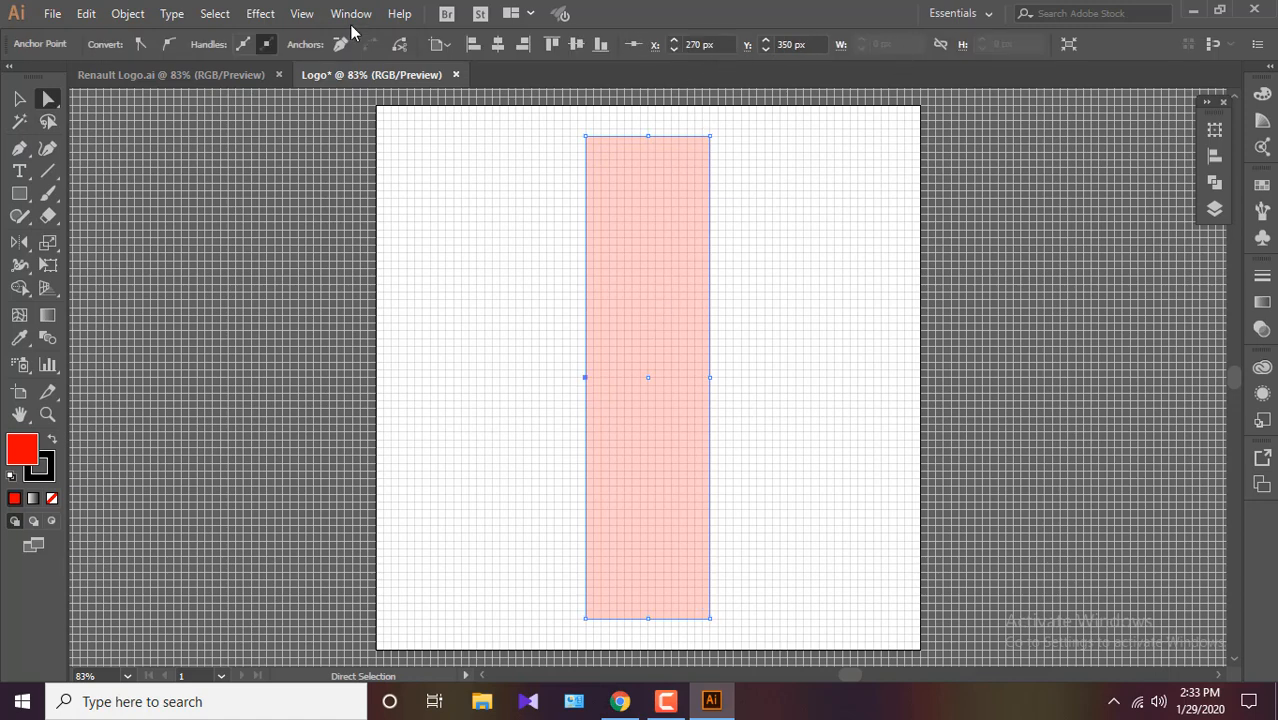
pyautogui.click(351, 14)
pyautogui.click(1215, 131)
pyautogui.click(1216, 131)
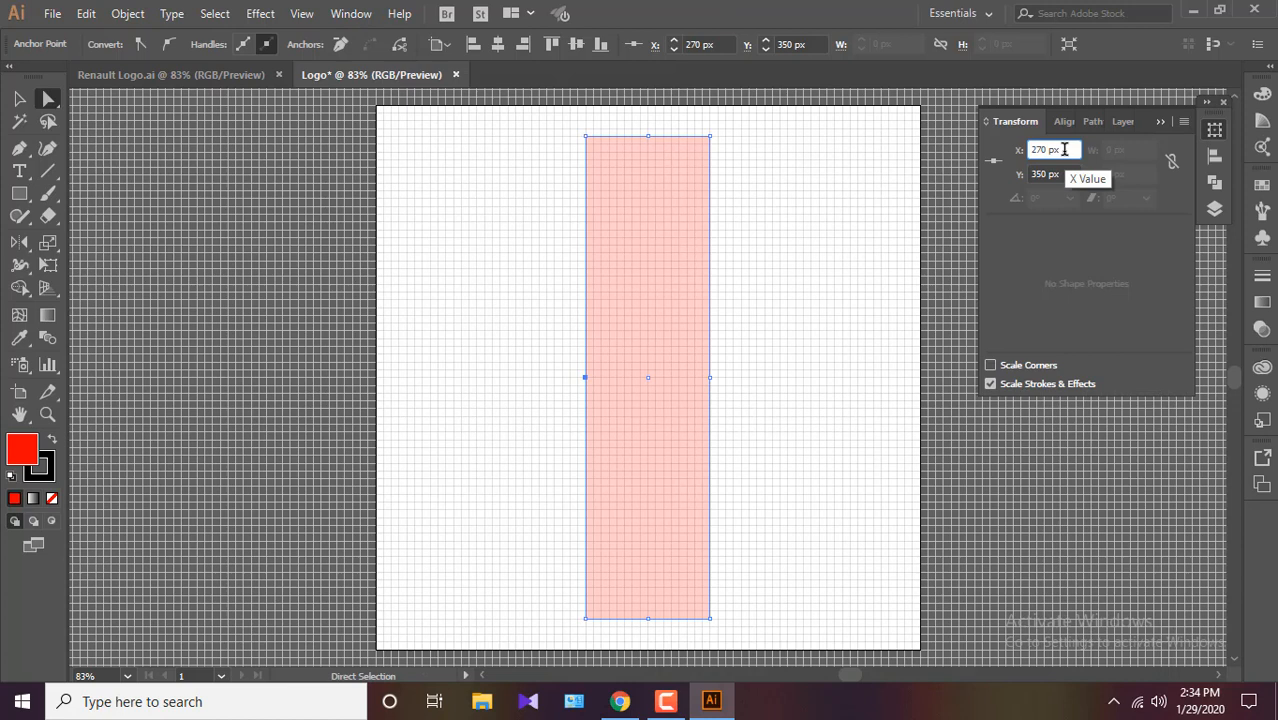
pyautogui.press('Up')
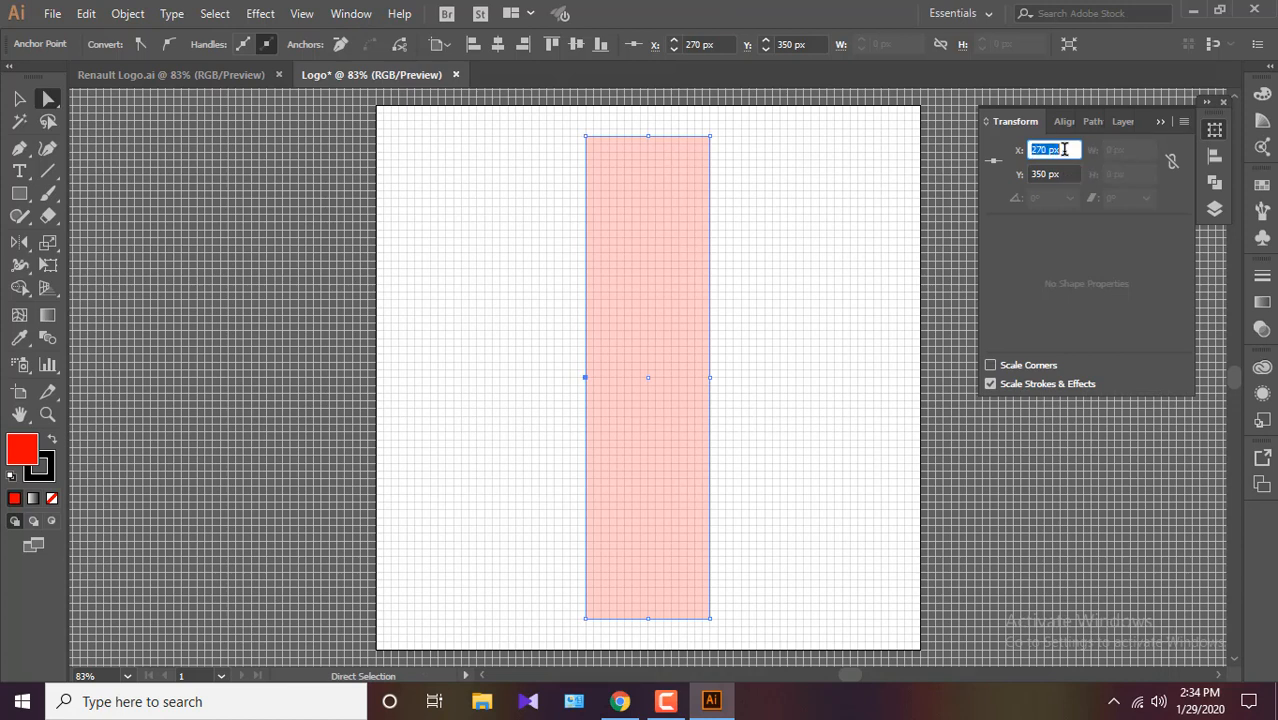
pyautogui.moveTo(1064, 149); pyautogui.dragTo(1046, 150)
pyautogui.write('-170')
pyautogui.press('Return')
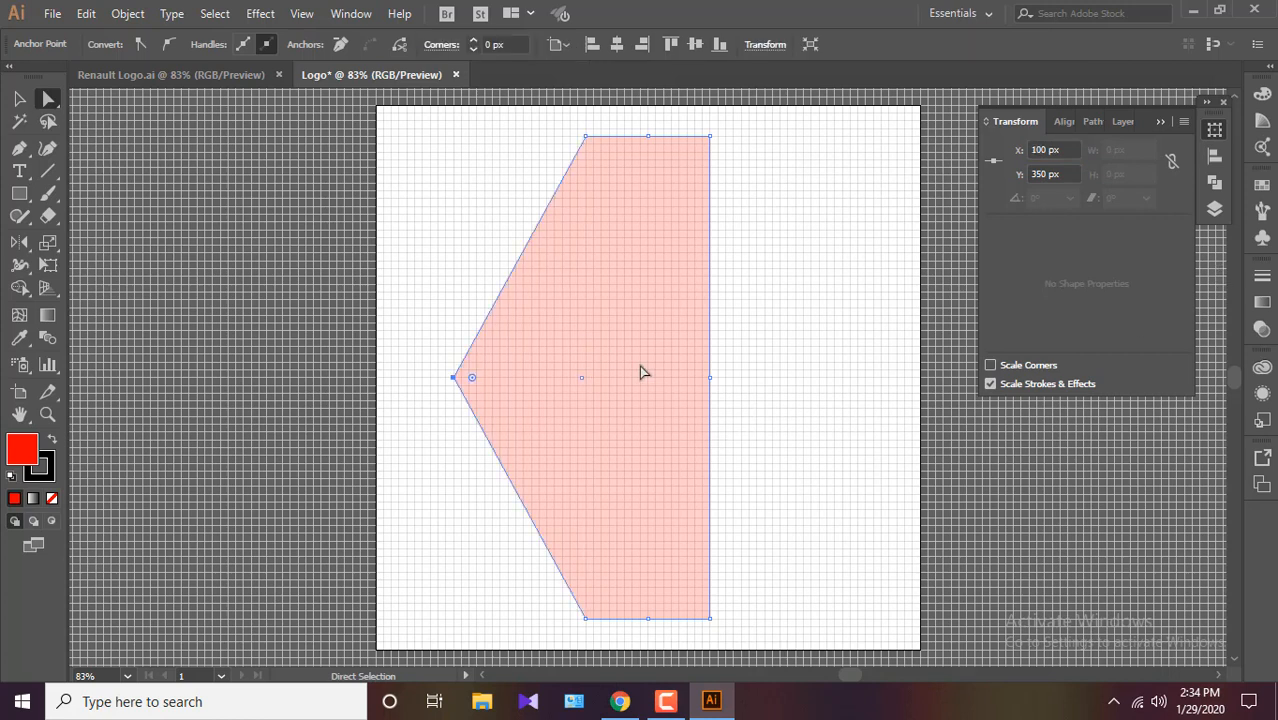
# Move the middle anchor point of the shape's right side 170 px outward to X 600 px and deselect the hexagon.
pyautogui.click(710, 377)
pyautogui.click(1010, 158)
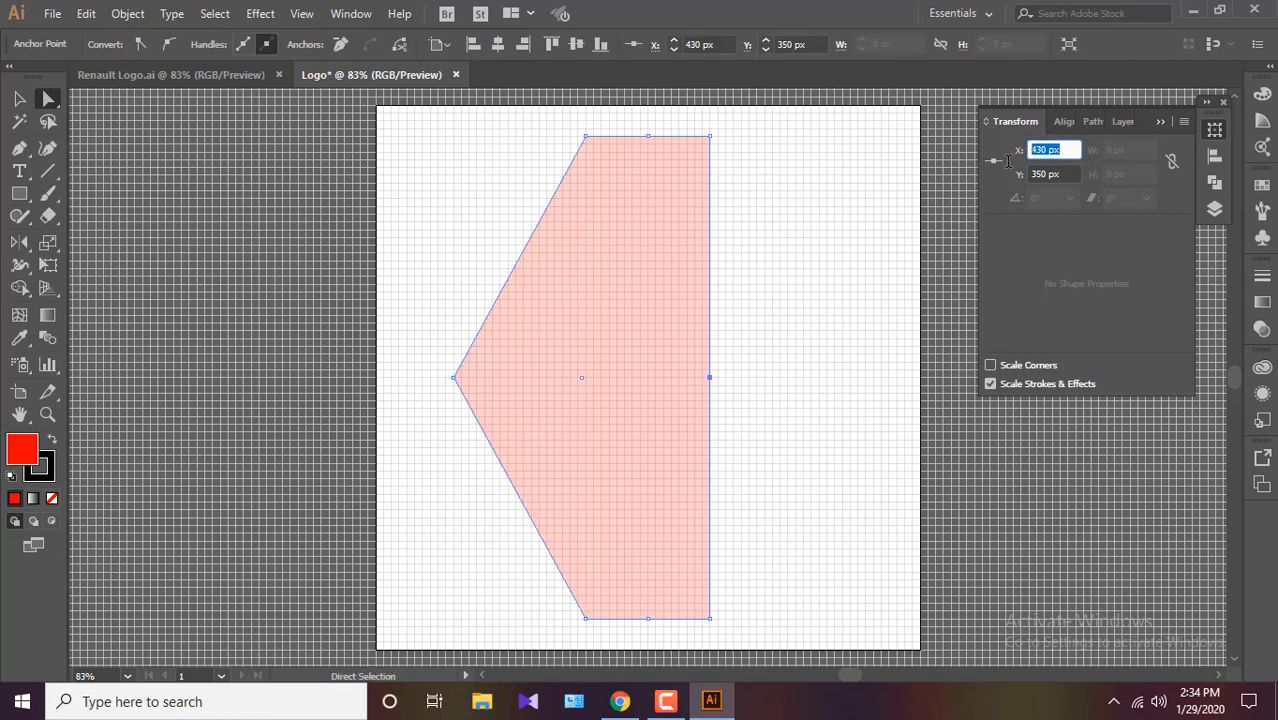
pyautogui.write('+')
pyautogui.click(833, 326)
pyautogui.click(702, 384)
pyautogui.click(710, 377)
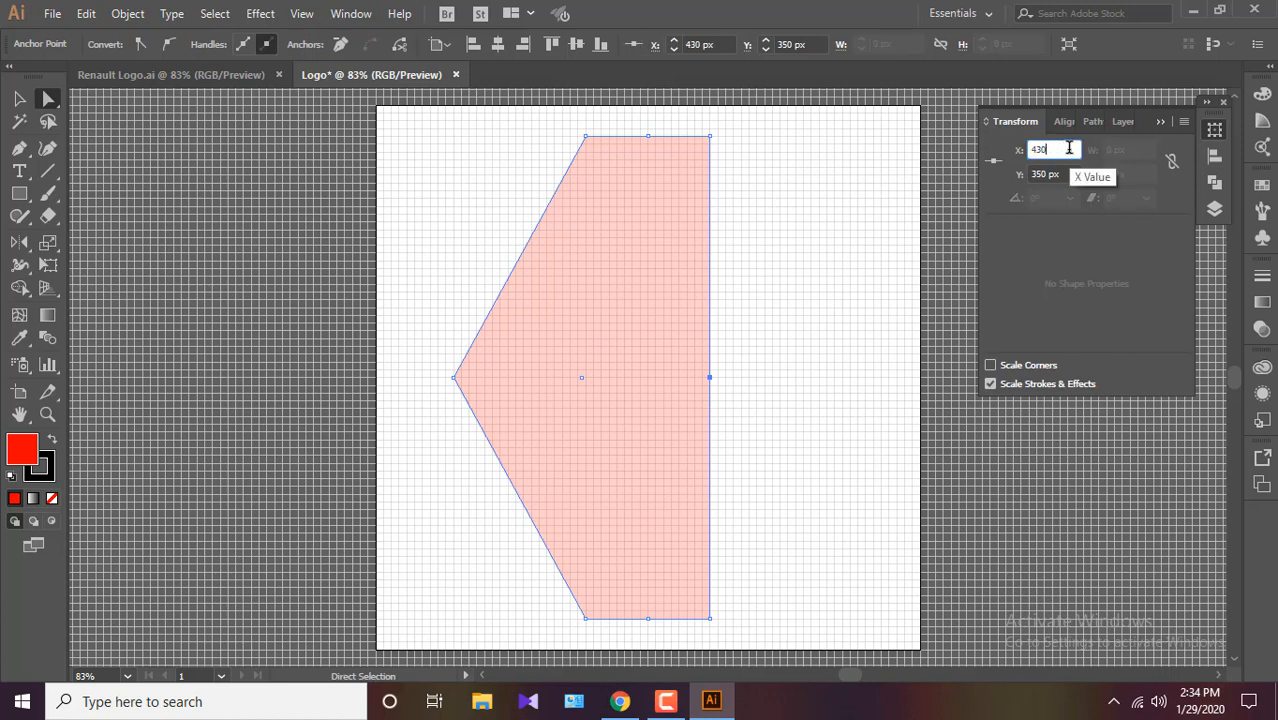
pyautogui.press('Return')
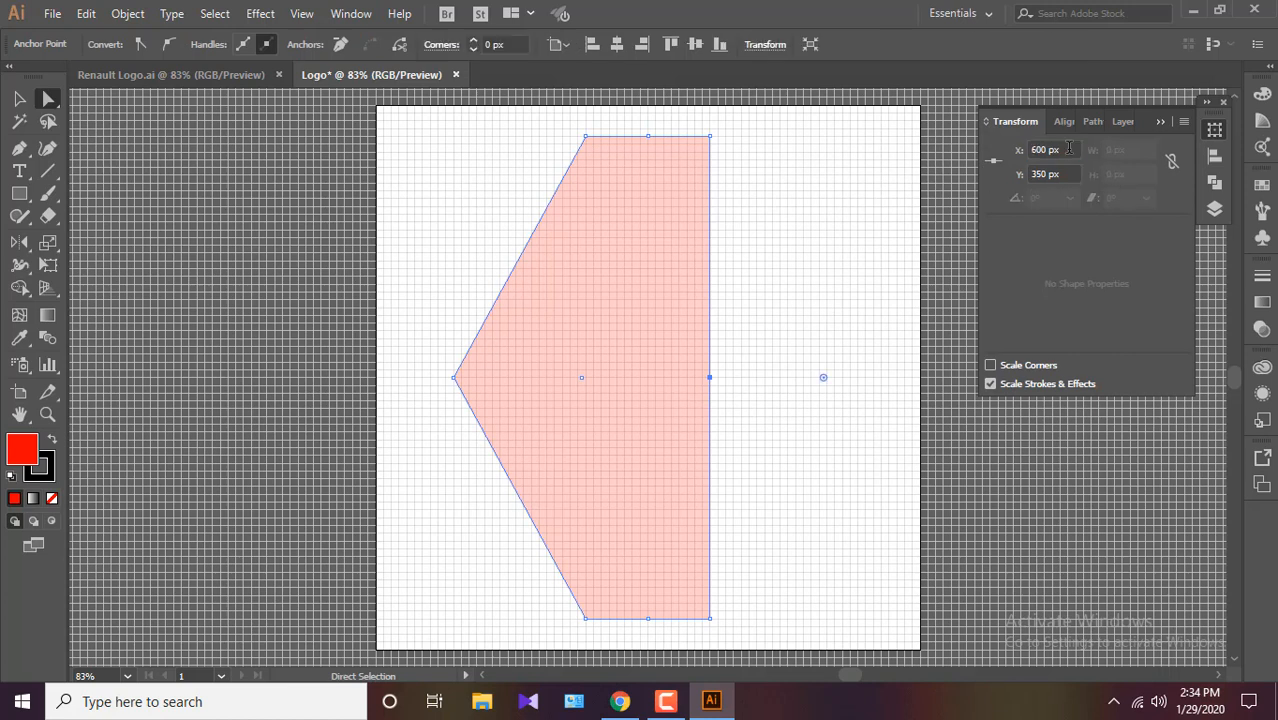
pyautogui.click(765, 208)
pyautogui.click(686, 272)
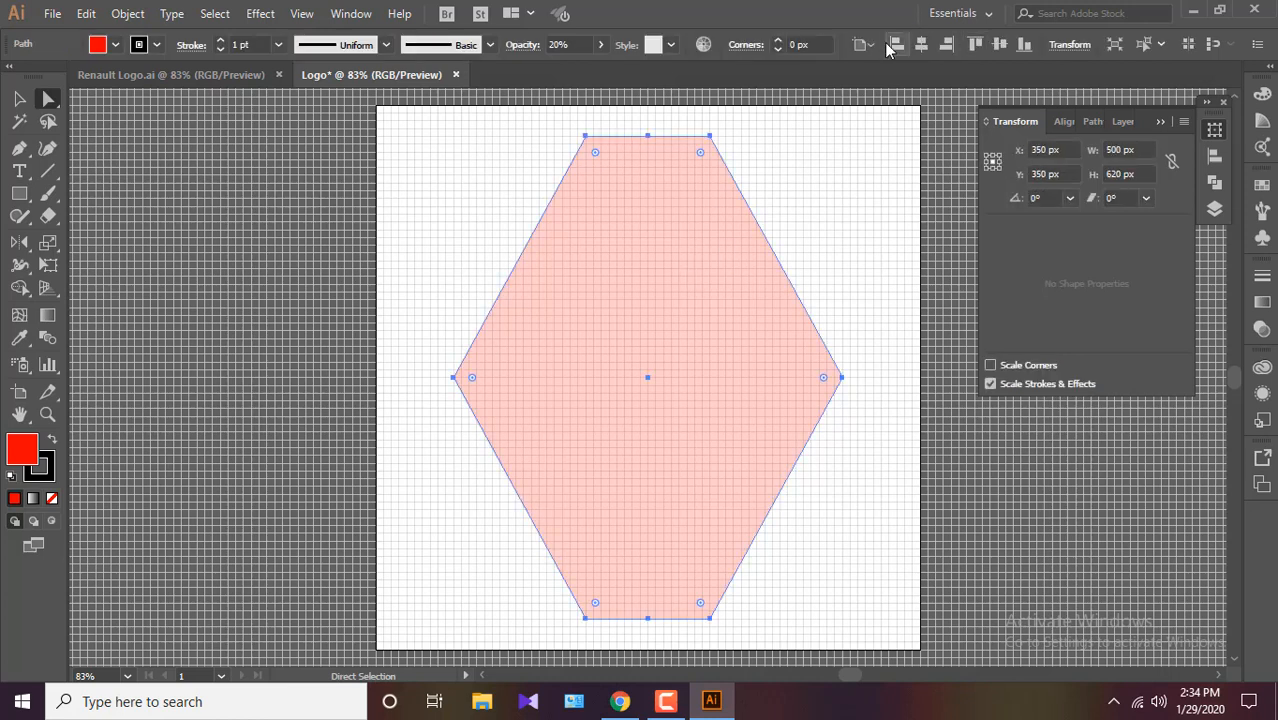
pyautogui.click(856, 277)
# Create a 200 × 200 px square over the hexagon.
pyautogui.click(19, 193)
pyautogui.click(562, 354)
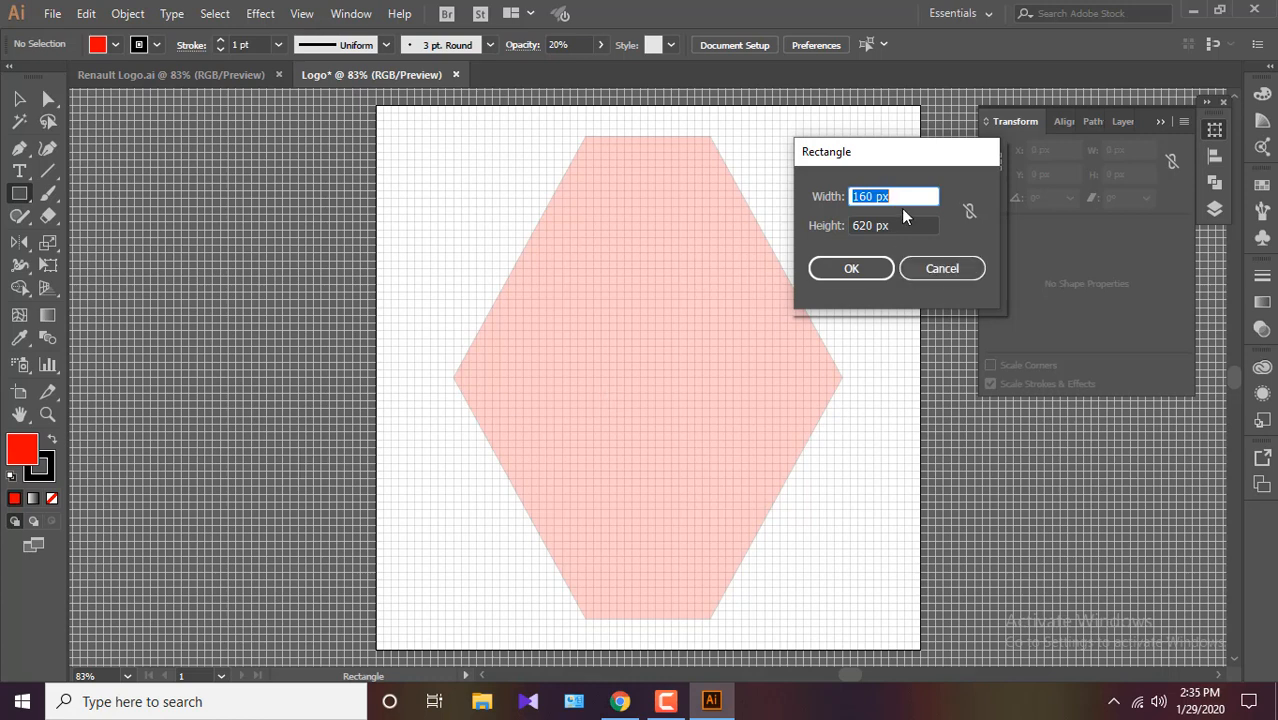
pyautogui.write('200')
pyautogui.press('Tab')
pyautogui.write('200')
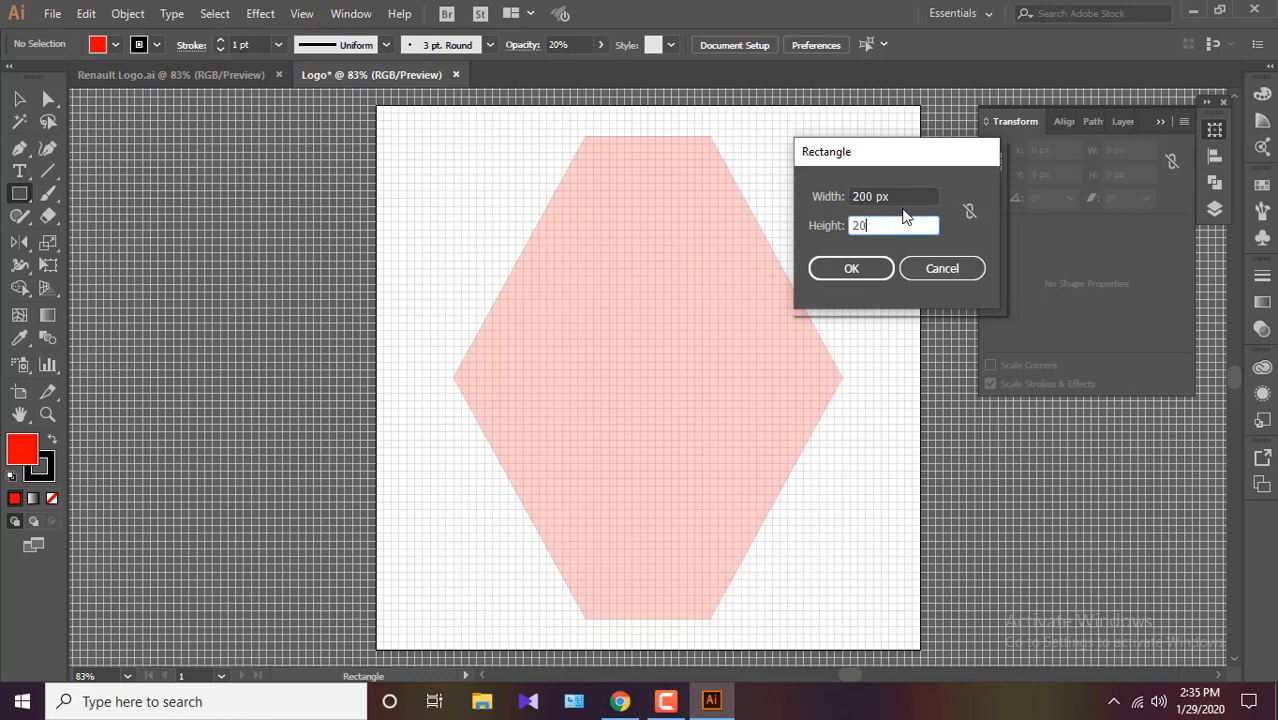
pyautogui.press('Return')
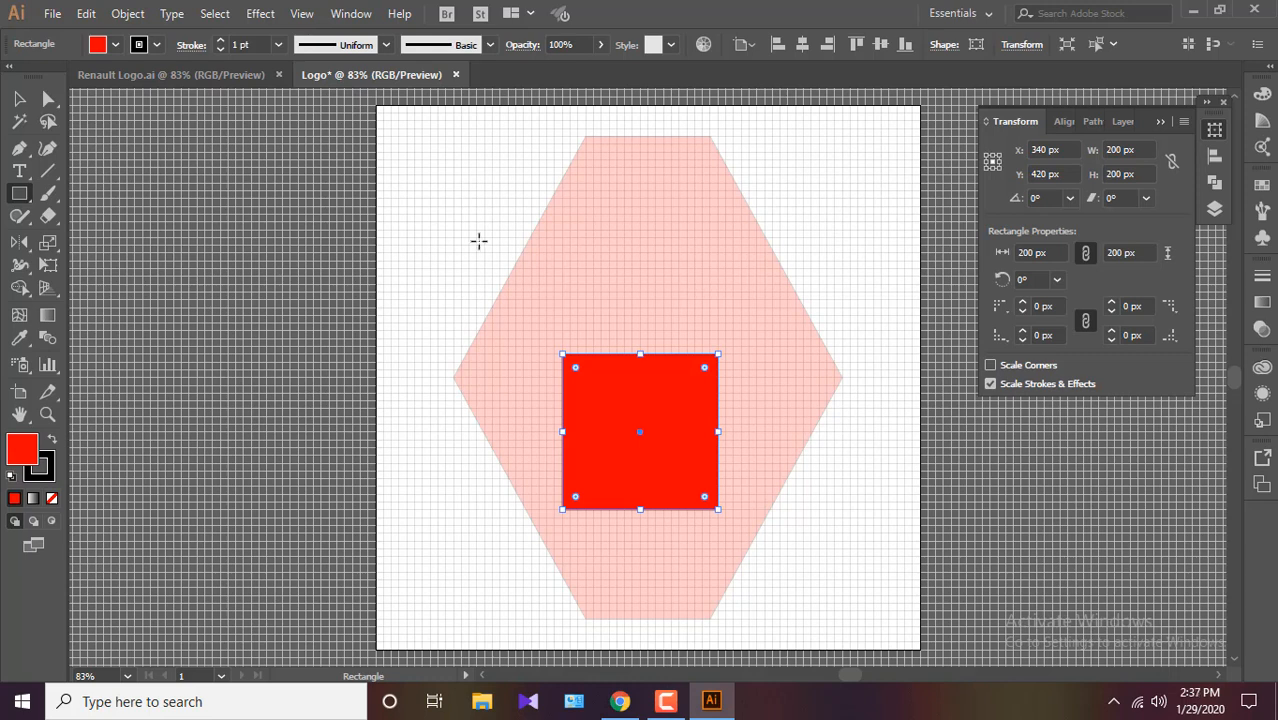
# Align the square horizontally and vertically to the centre of the hexagon, using the hexagon as the key object.
pyautogui.press('v')
pyautogui.keyDown('shift'); pyautogui.click(714, 286); pyautogui.keyUp('shift')
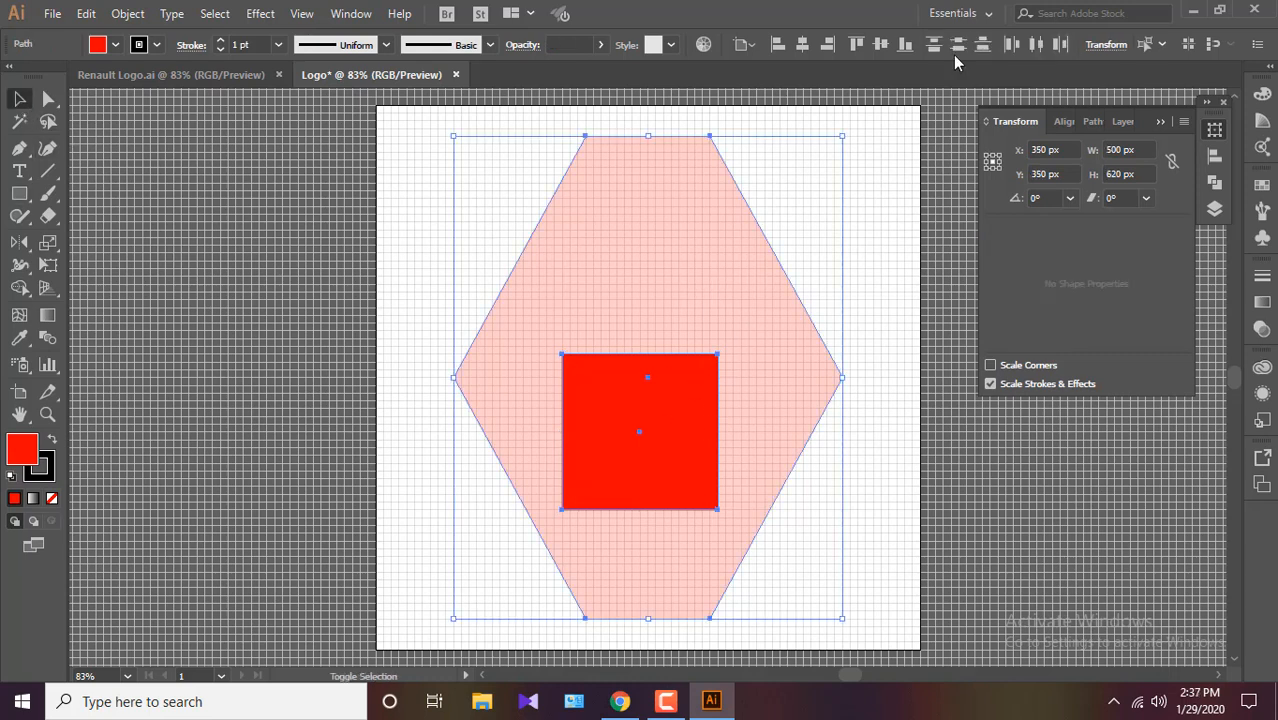
pyautogui.click(751, 46)
pyautogui.click(785, 90)
pyautogui.click(749, 263)
pyautogui.click(802, 44)
pyautogui.click(880, 44)
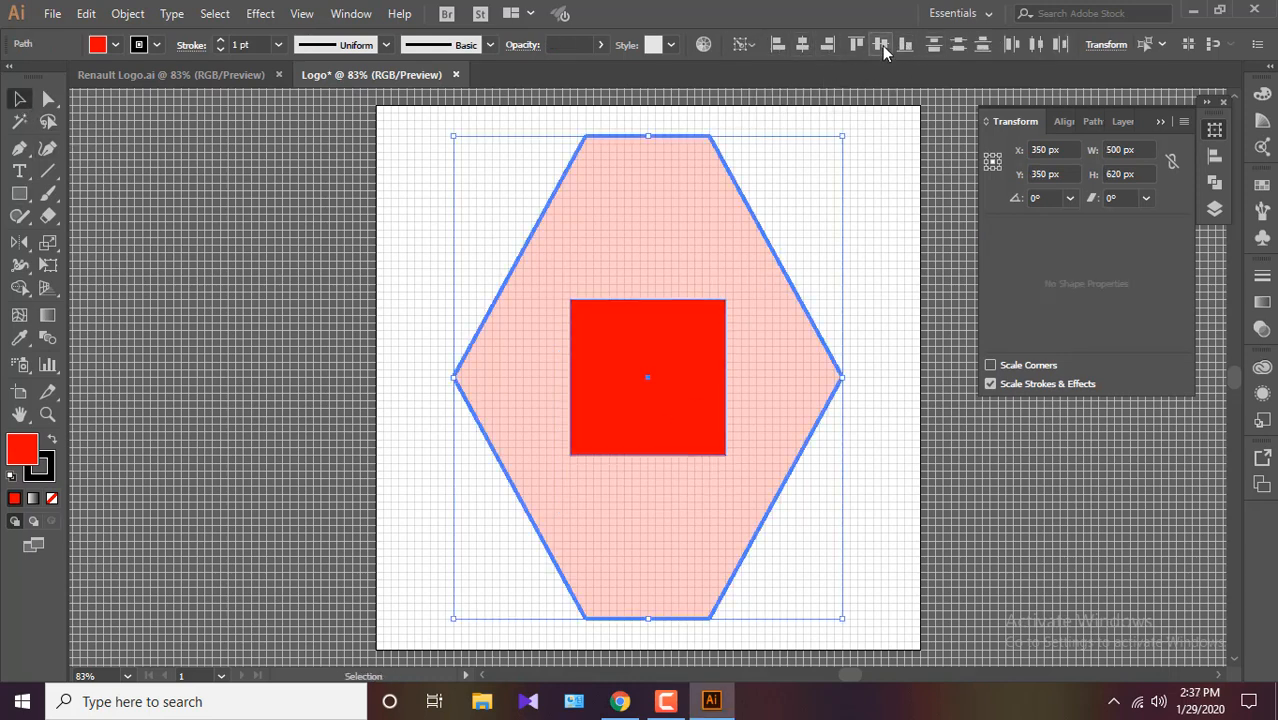
pyautogui.click(984, 505)
# Add anchor points at the midpoints of the red square's sides.
pyautogui.click(675, 388)
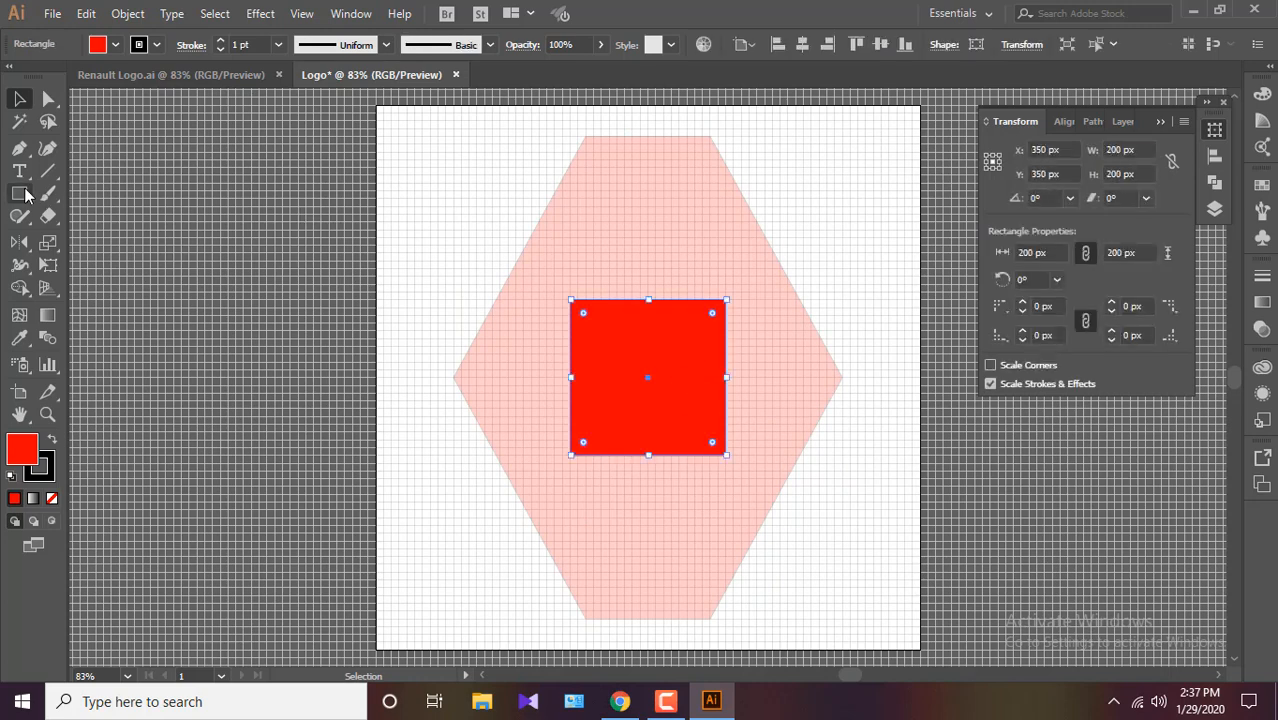
pyautogui.click(128, 14)
pyautogui.moveTo(228, 405)
pyautogui.click(496, 534)
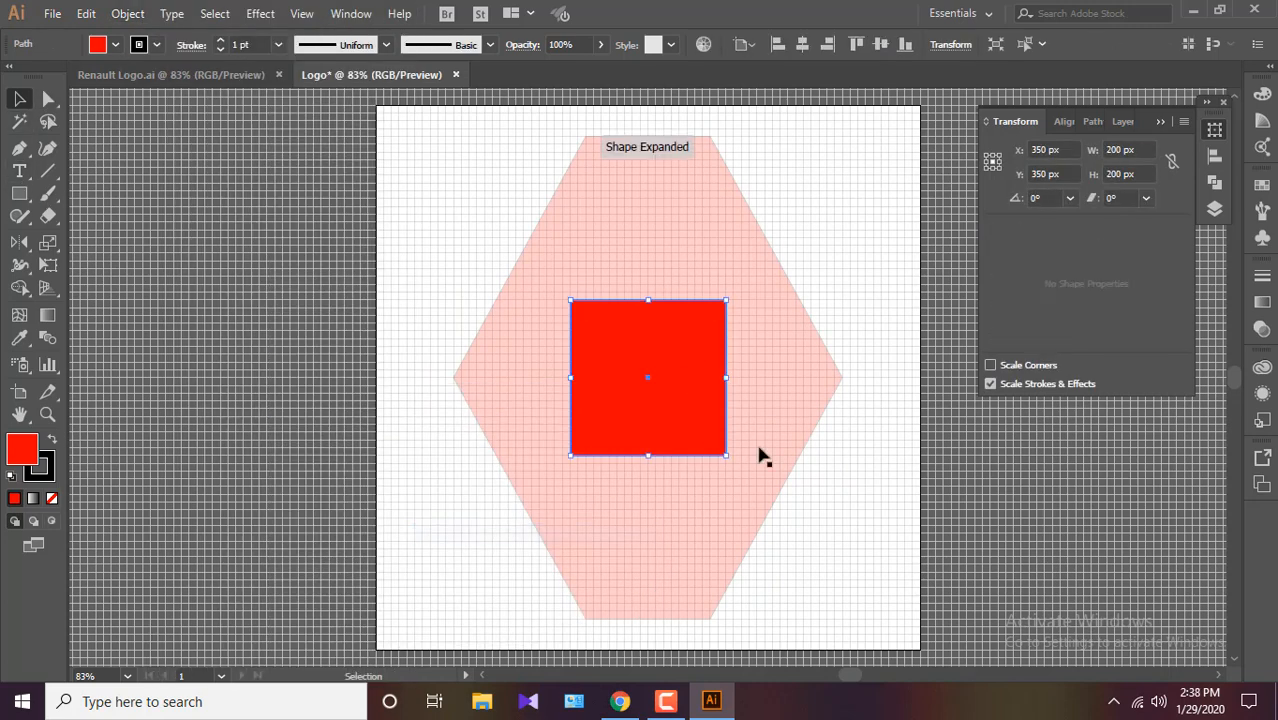
# Delete the red square's four corner anchor points to turn it into a diamond, then switch to direct anchor-point selection.
pyautogui.moveTo(33, 152); pyautogui.dragTo(110, 191)
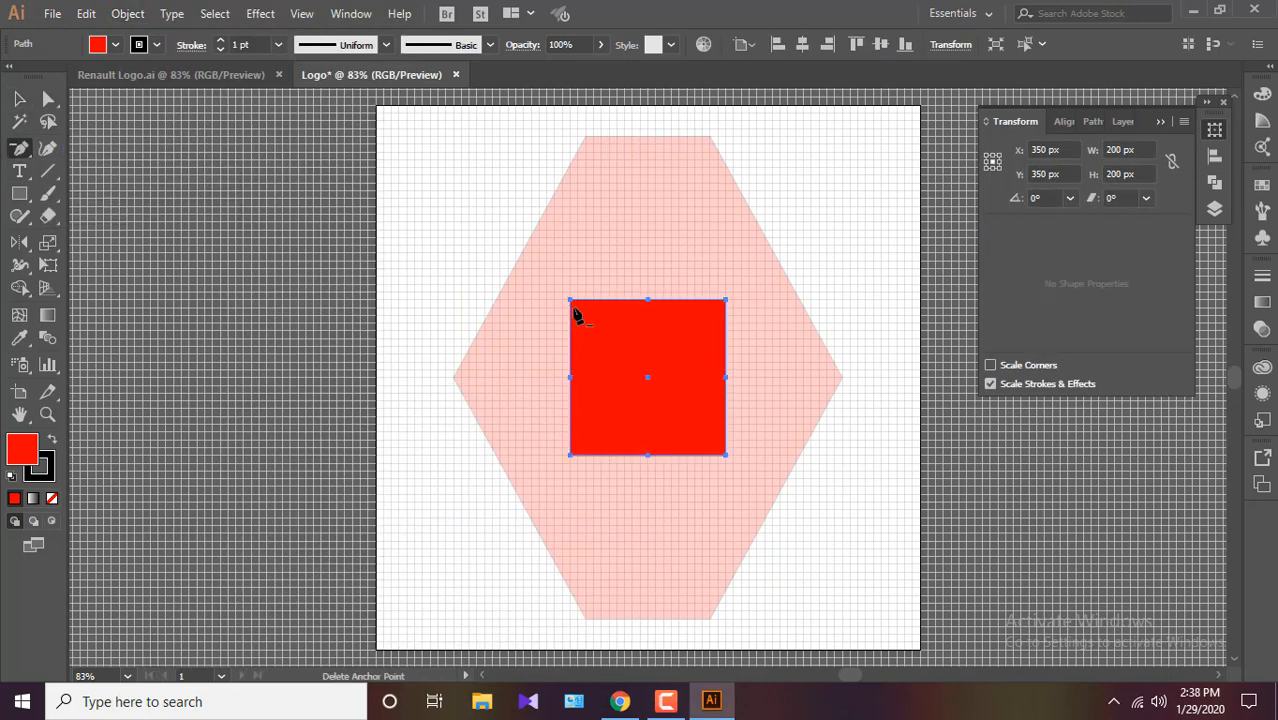
pyautogui.click(571, 301)
pyautogui.click(729, 304)
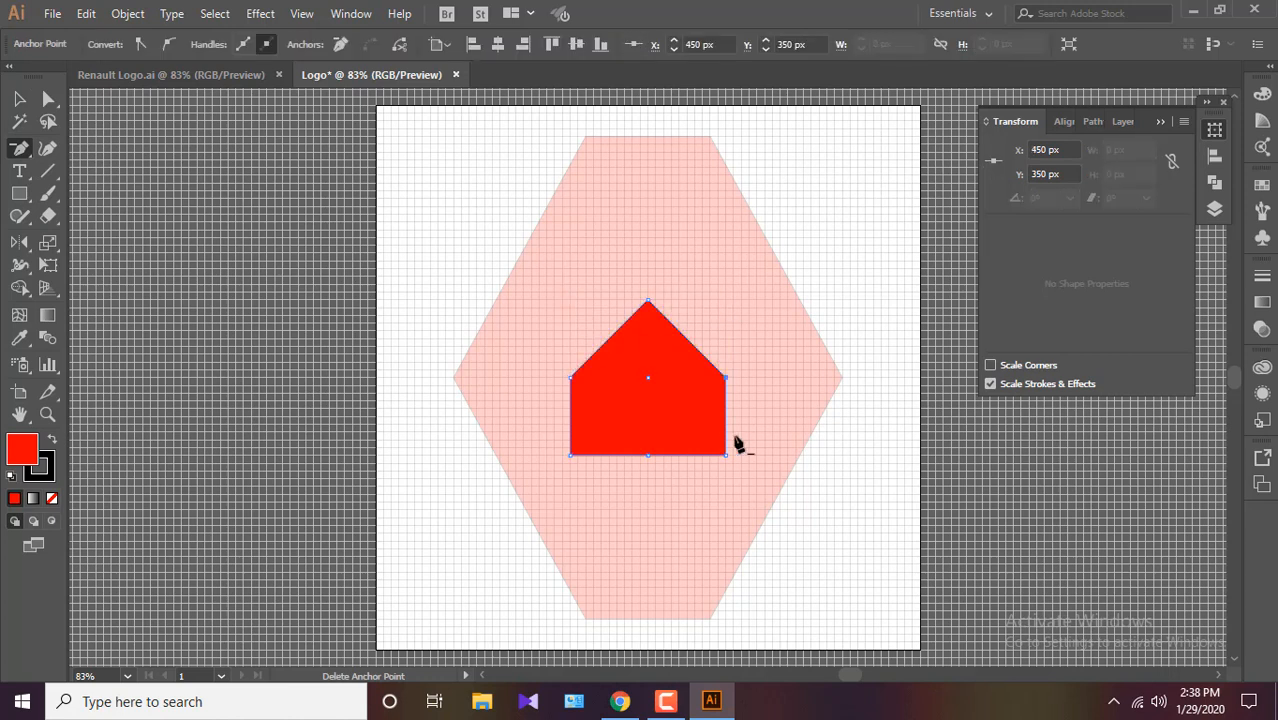
pyautogui.click(730, 456)
pyautogui.click(570, 456)
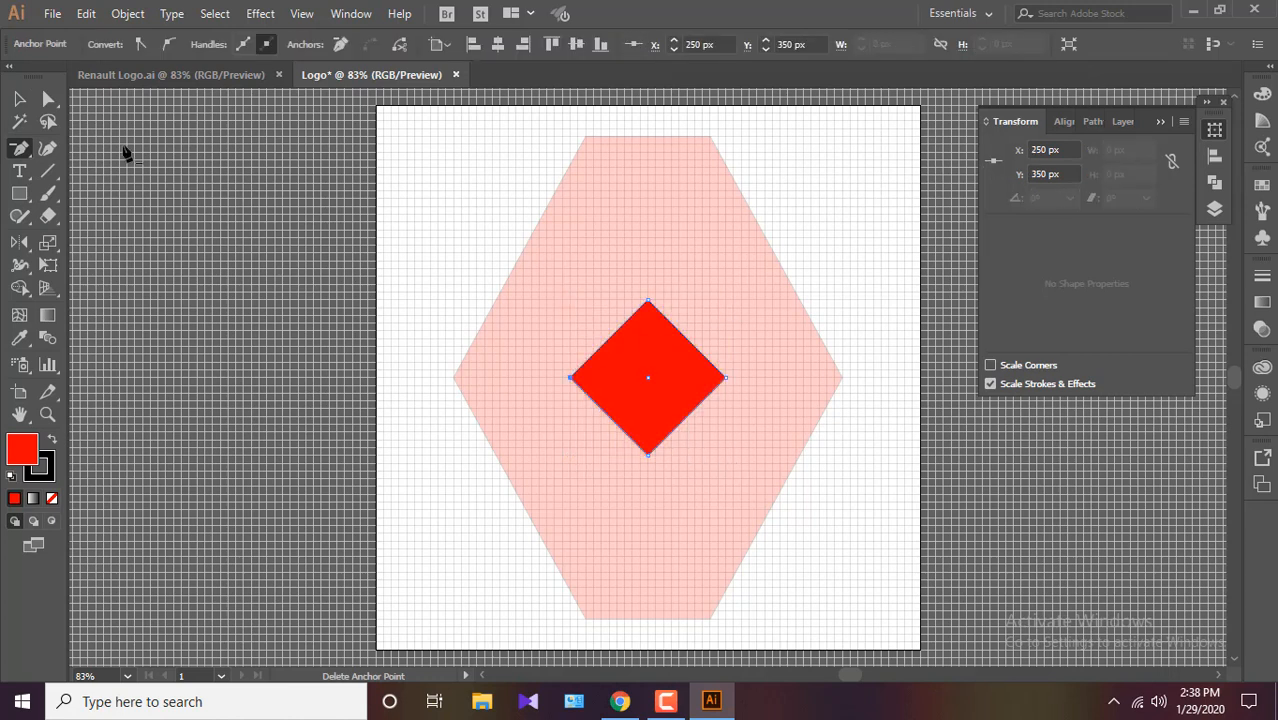
pyautogui.click(19, 99)
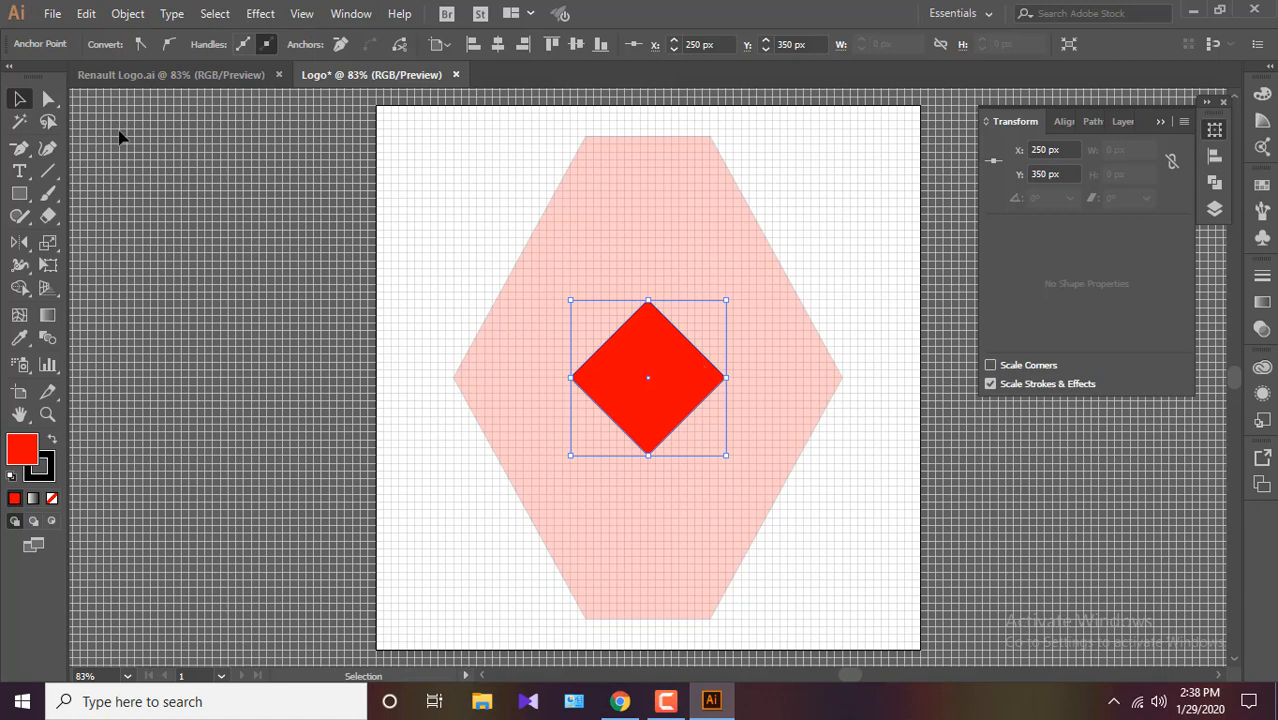
pyautogui.click(49, 100)
pyautogui.click(649, 302)
pyautogui.click(1061, 174)
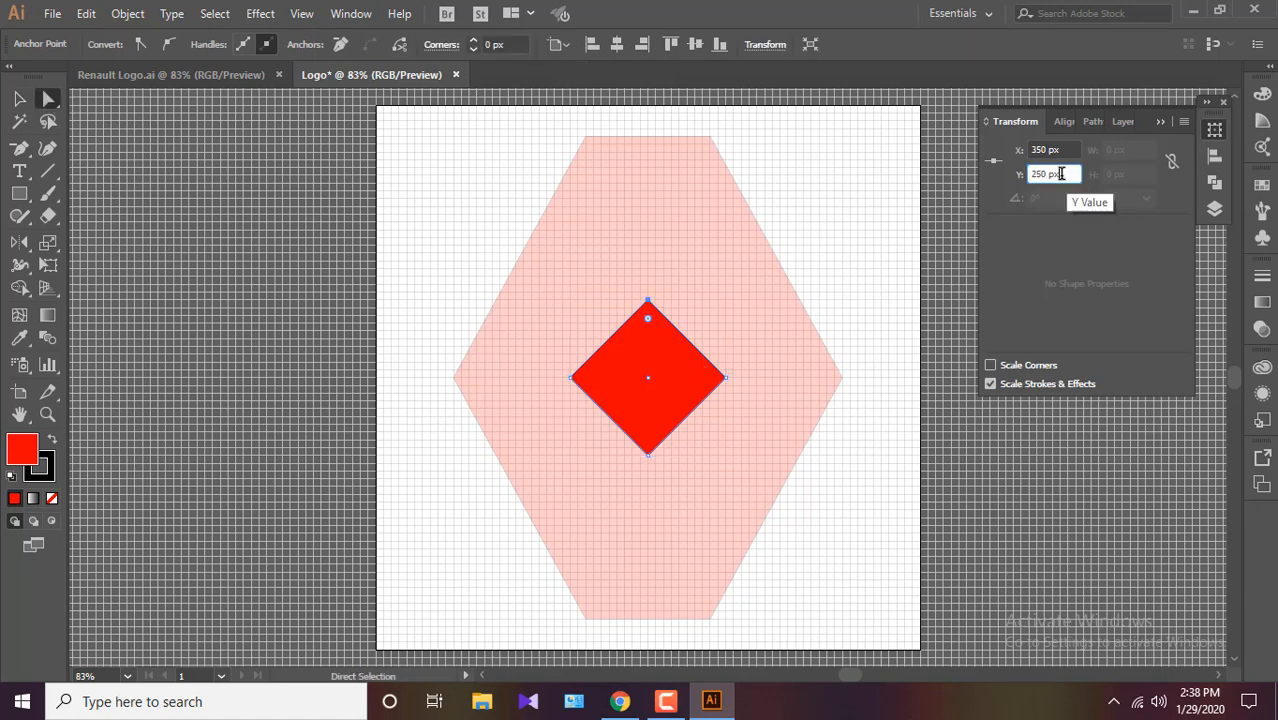
pyautogui.write('340')
pyautogui.press('Return')
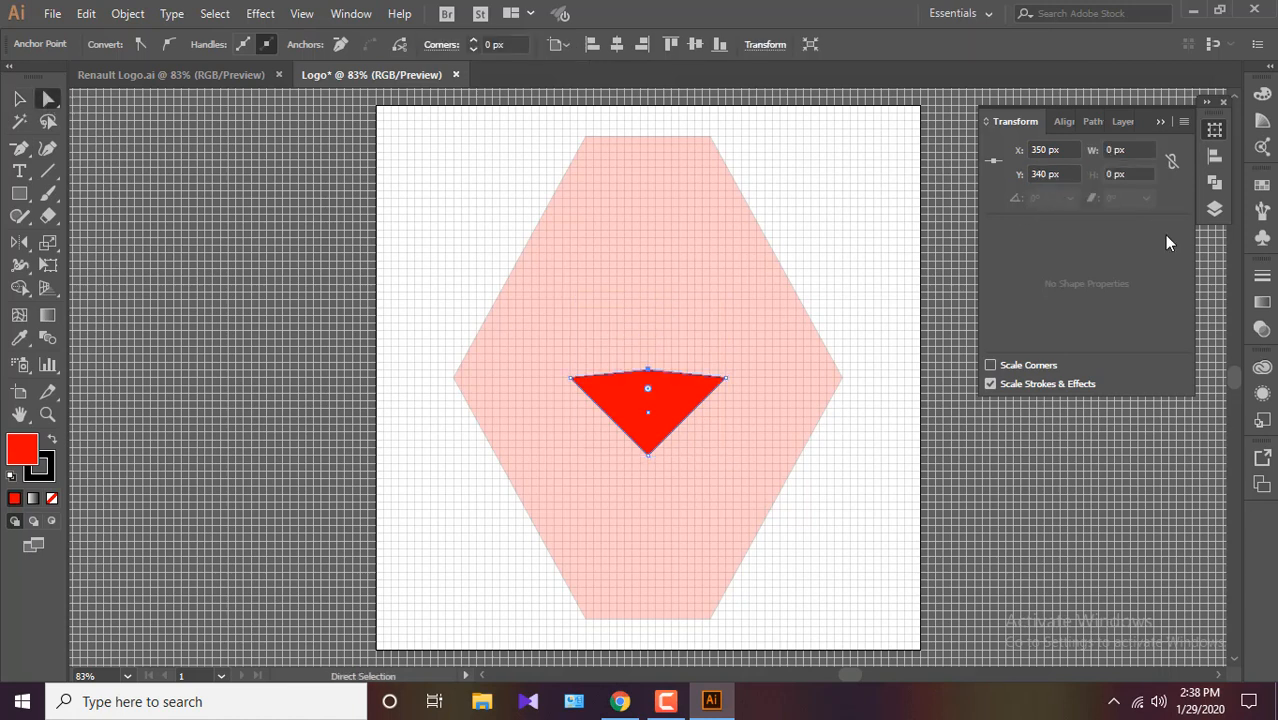
pyautogui.hotkey('ctrl', 'z')
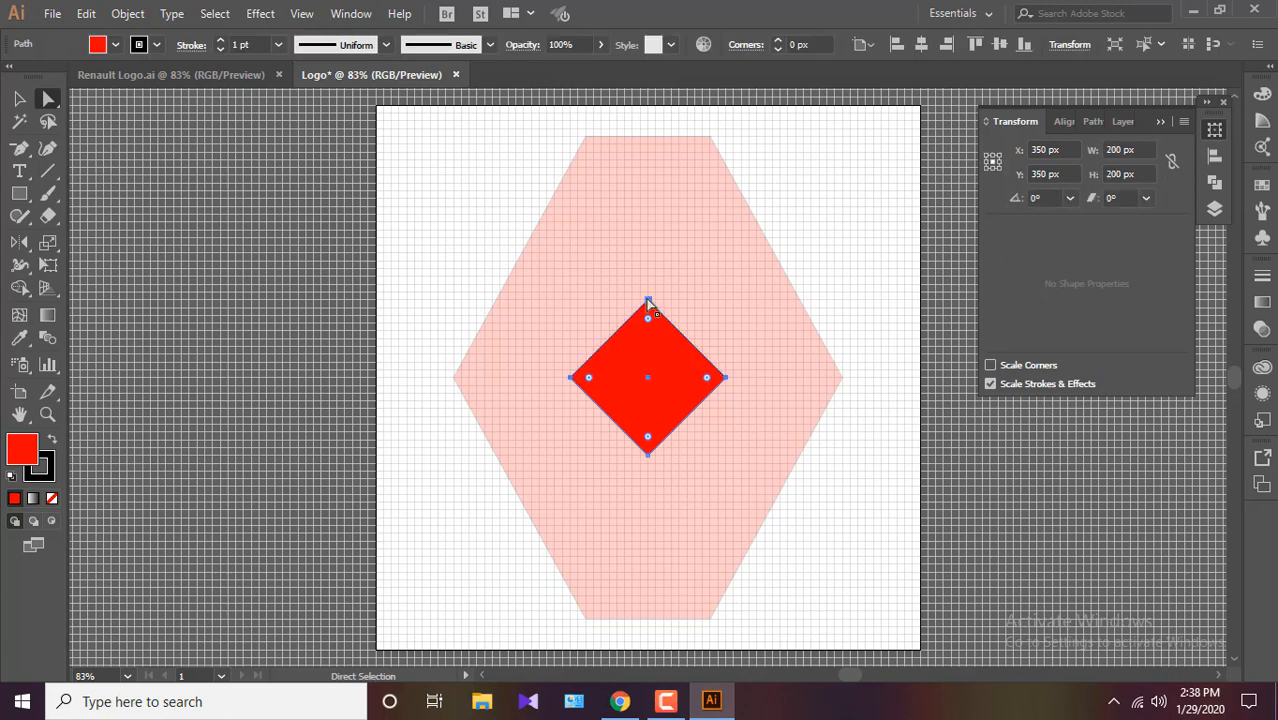
# Move the diamond's top anchor point 90 px up and its bottom anchor point 90 px down, and deselect the shape.
pyautogui.click(649, 302)
pyautogui.click(1055, 174)
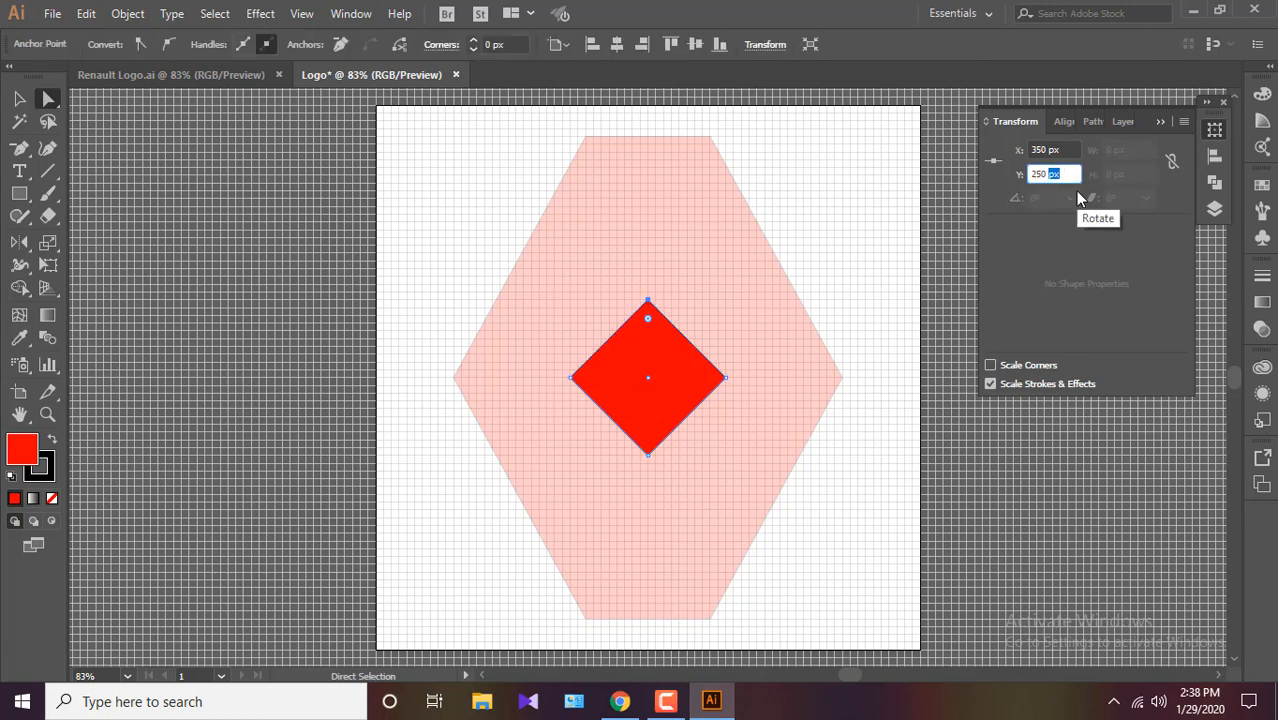
pyautogui.write('-90')
pyautogui.press('Return')
pyautogui.click(648, 456)
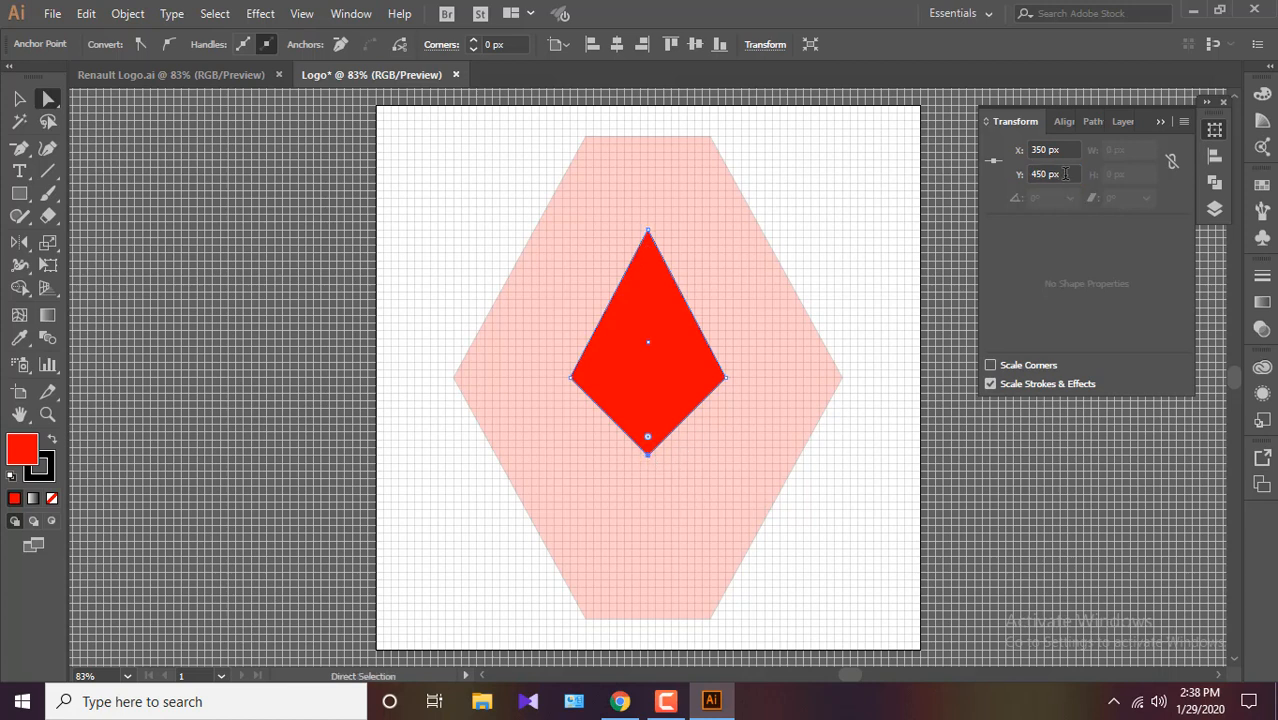
pyautogui.click(1058, 174)
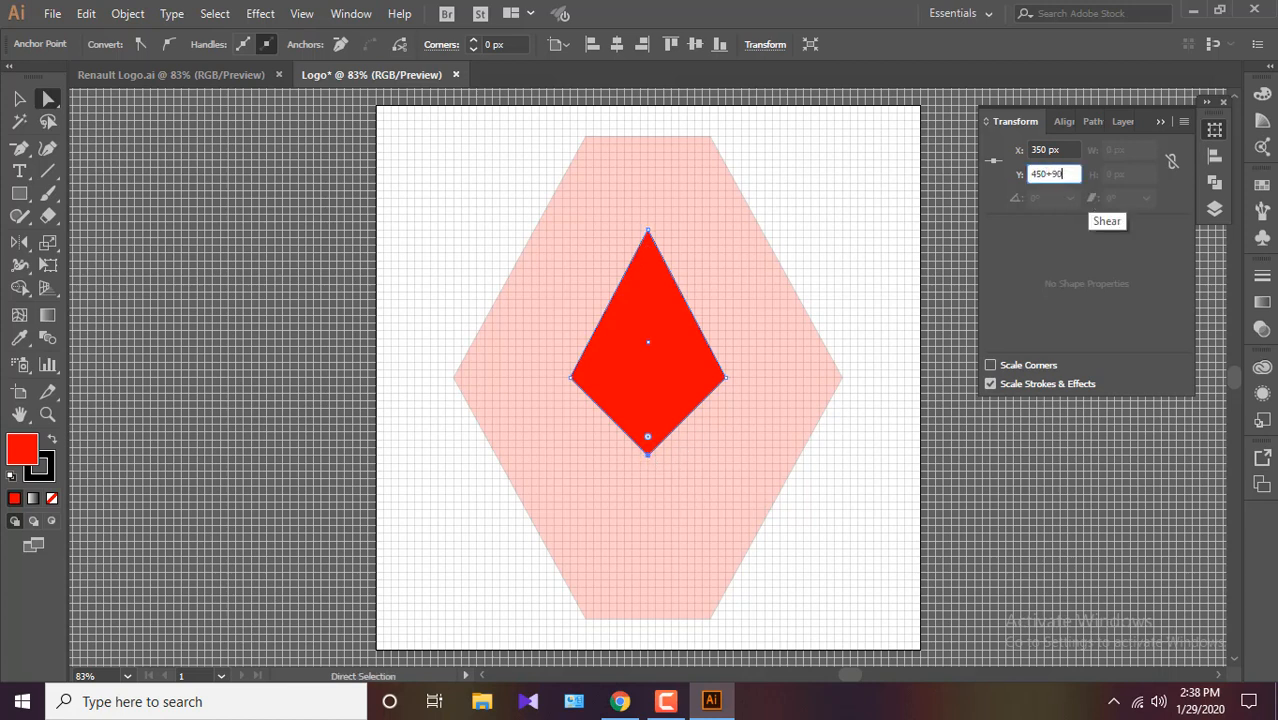
pyautogui.press('Return')
pyautogui.click(226, 215)
# Paste a copy of the red diamond directly in front of the original, and lock and hide the lower diamond path.
pyautogui.click(666, 342)
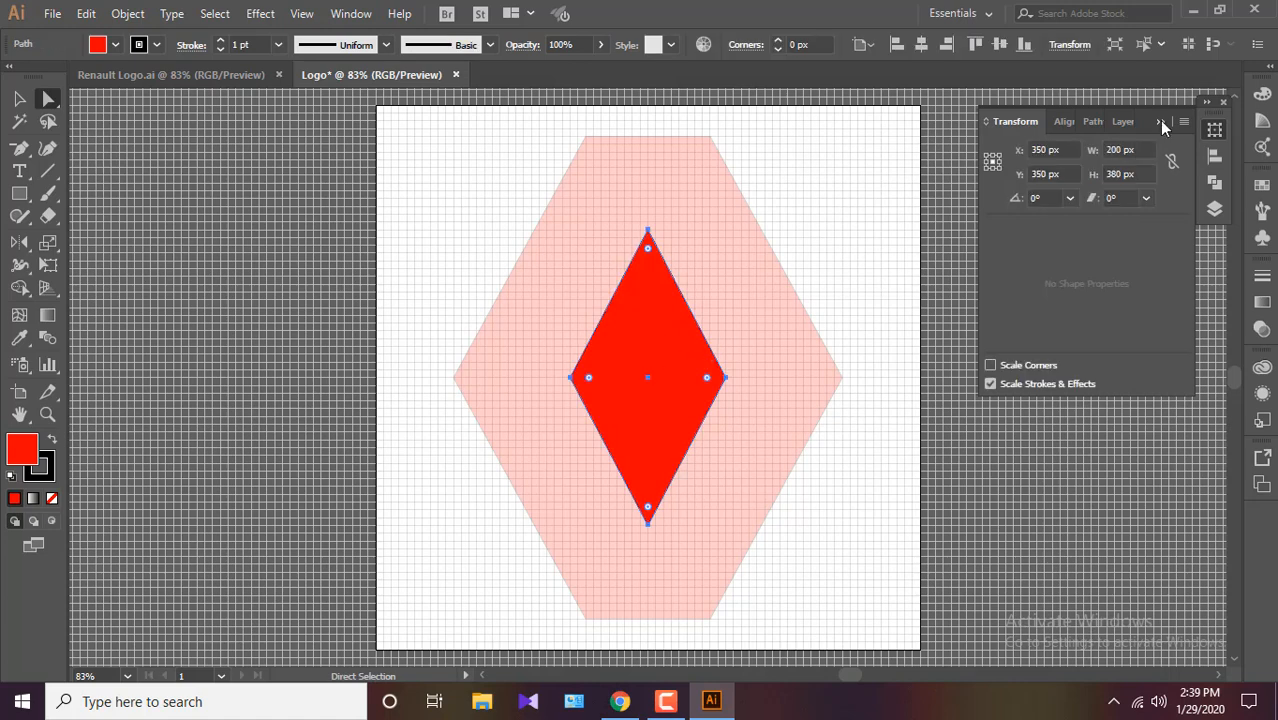
pyautogui.click(1159, 121)
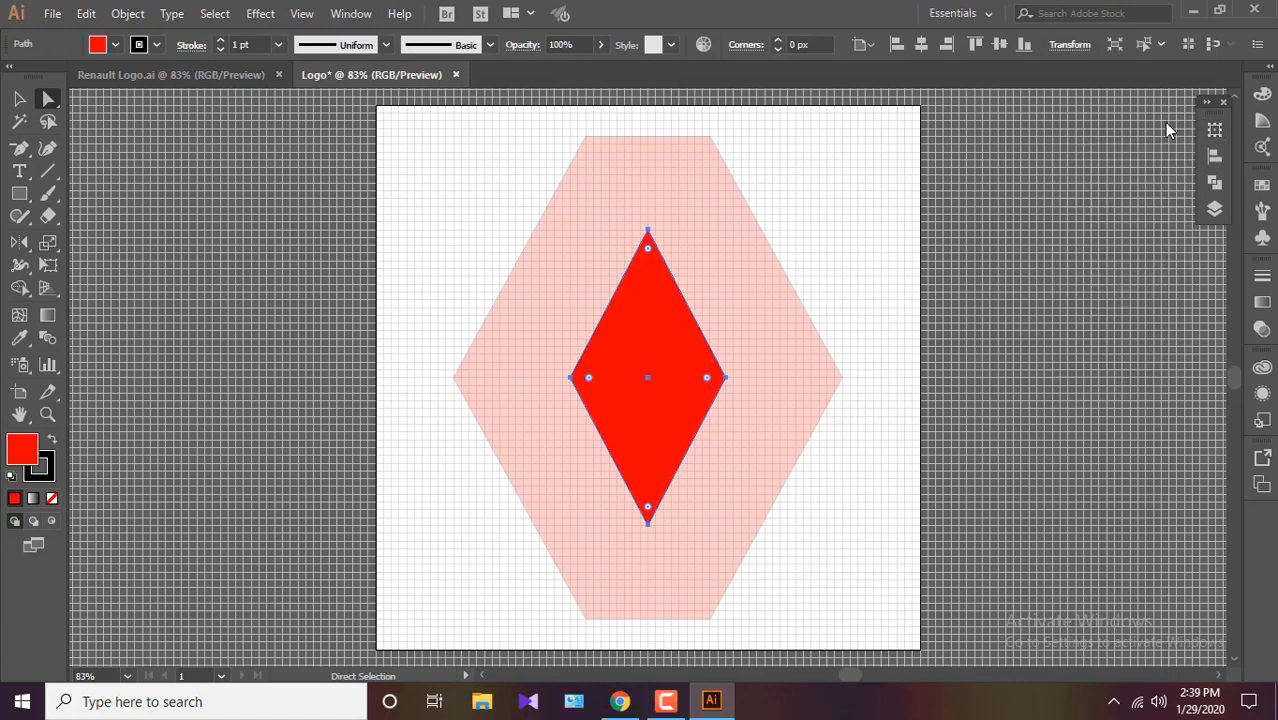
pyautogui.click(1214, 208)
pyautogui.click(1048, 177)
pyautogui.click(86, 13)
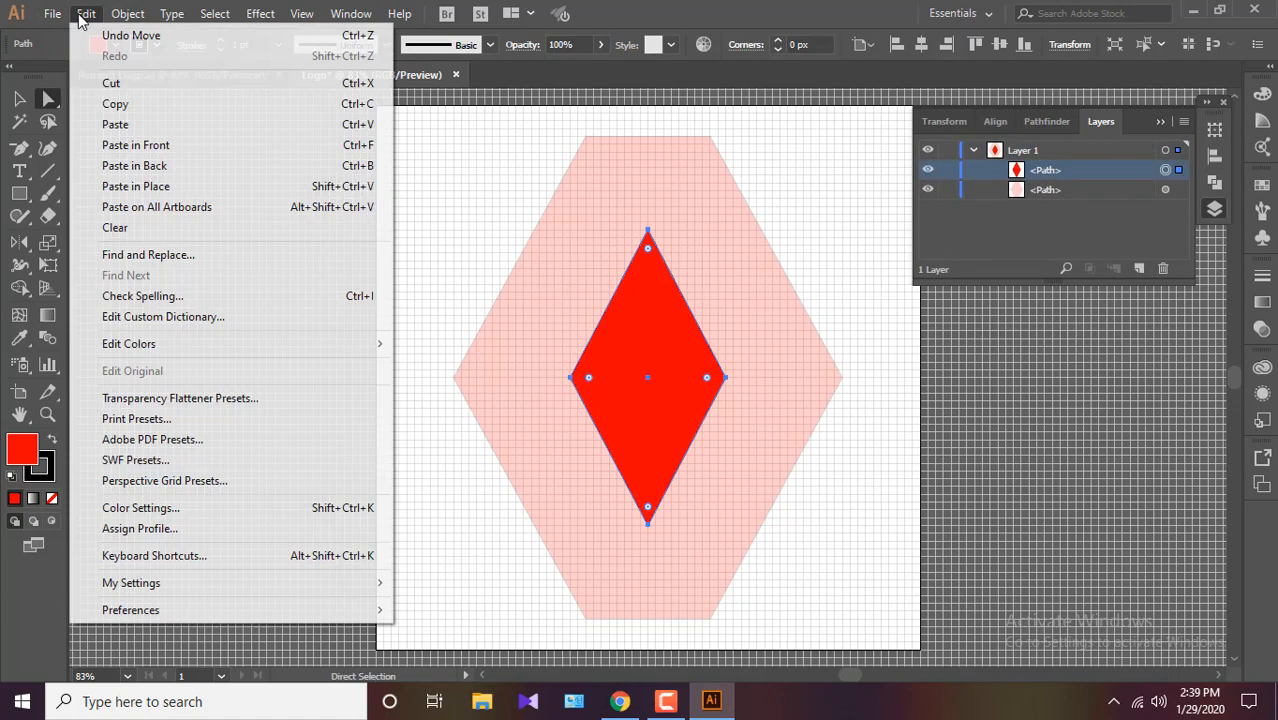
pyautogui.click(86, 13)
pyautogui.click(86, 13)
pyautogui.click(136, 145)
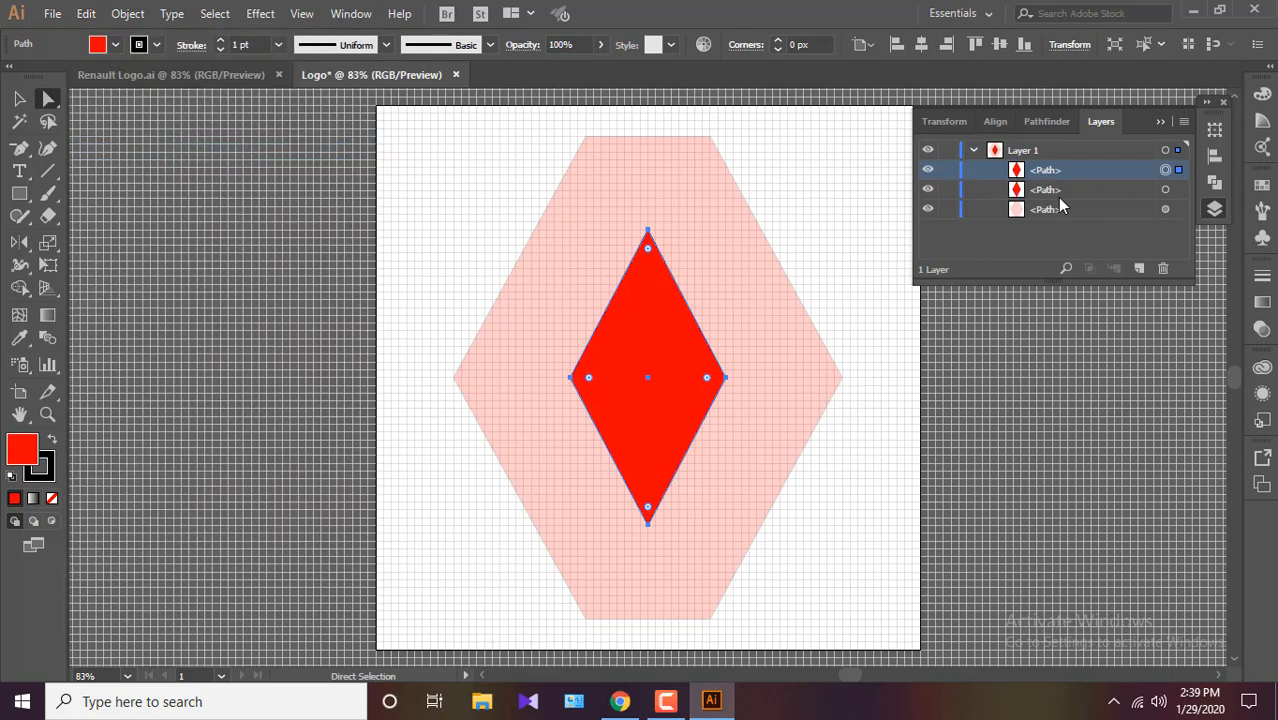
pyautogui.click(949, 192)
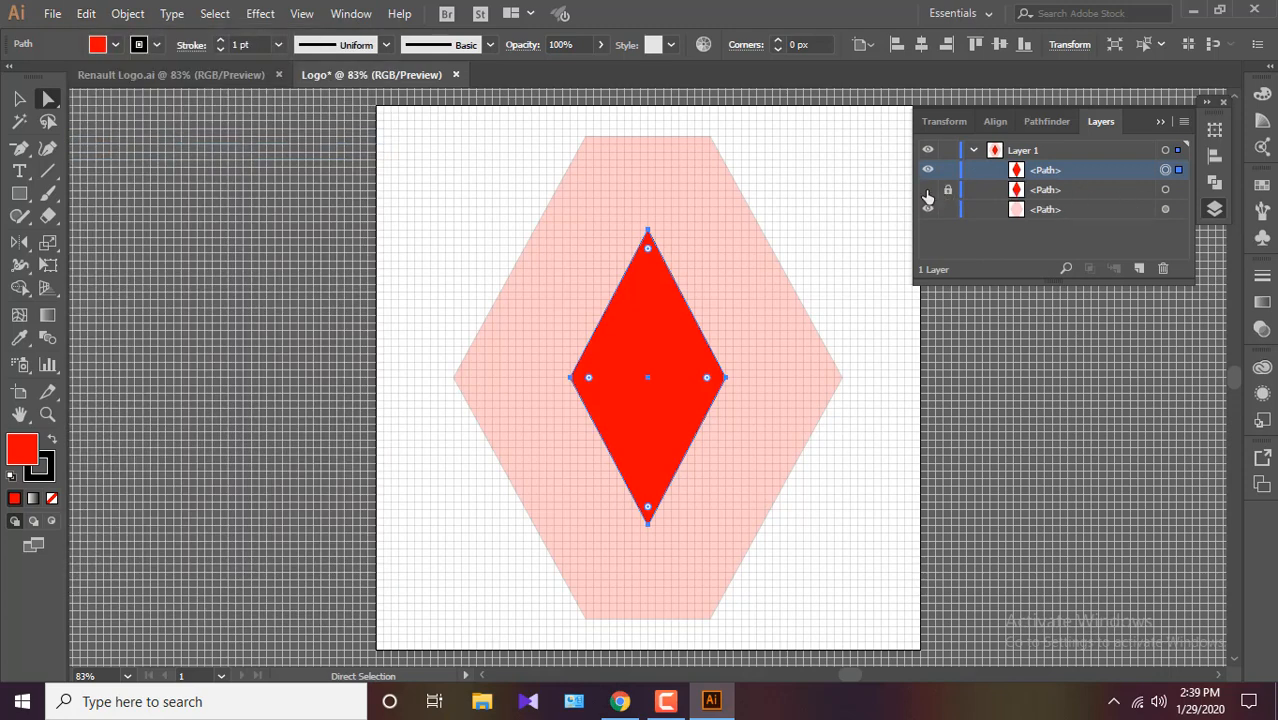
# Subtract the visible red diamond from the pale hexagon with Minus Front.
pyautogui.keyDown('shift'); pyautogui.click(567, 230); pyautogui.keyUp('shift')
pyautogui.press('v')
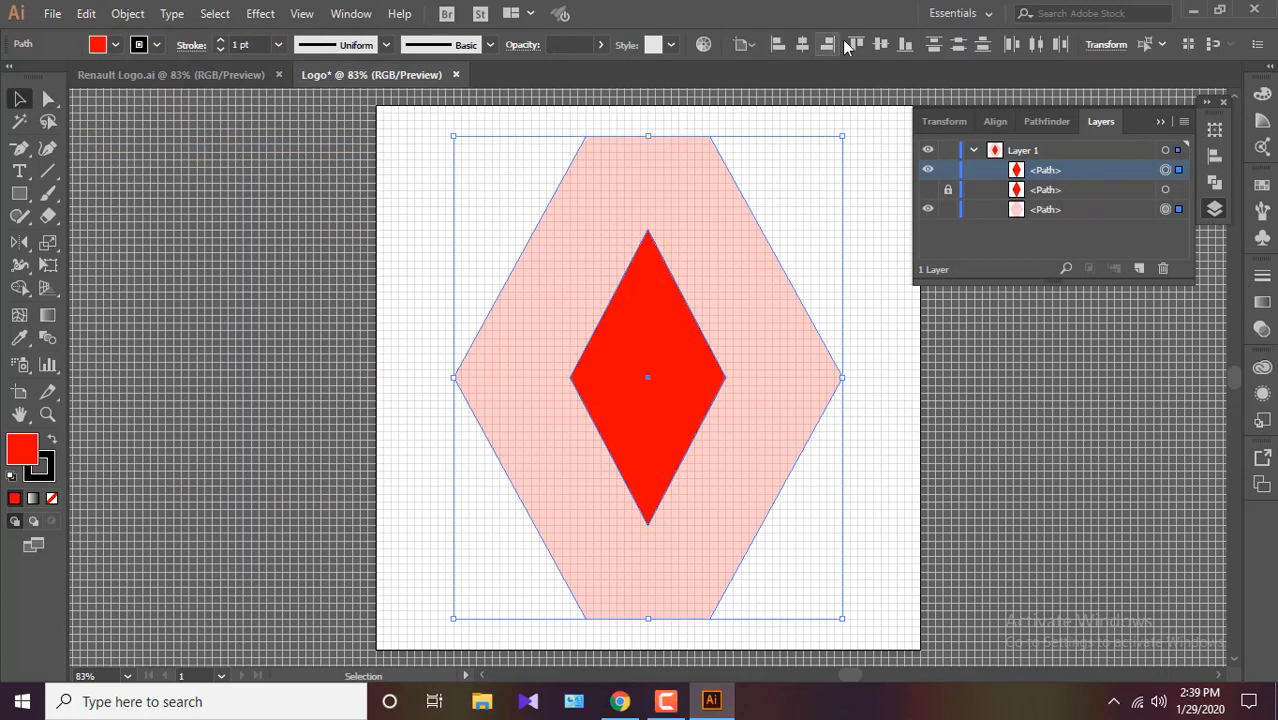
pyautogui.click(1047, 121)
pyautogui.click(1030, 168)
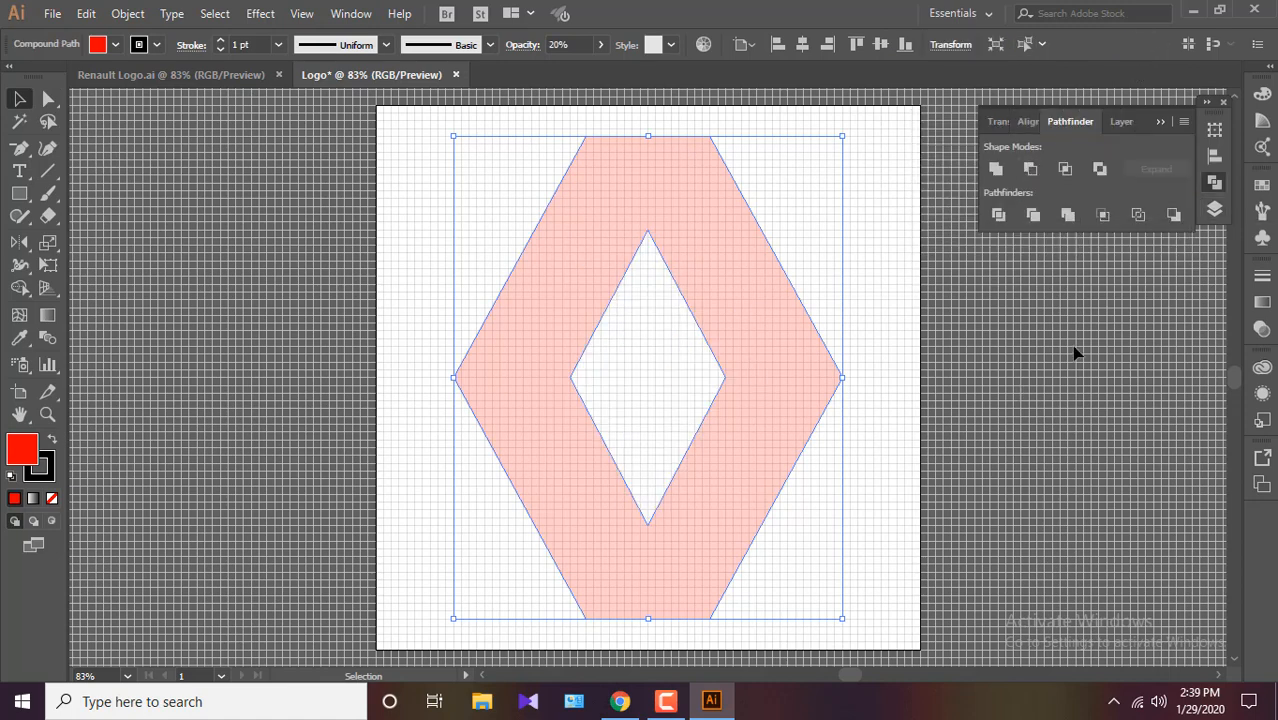
pyautogui.click(918, 336)
pyautogui.click(756, 342)
# Unlock and show the hidden diamond path, and set its fill to None.
pyautogui.click(1214, 208)
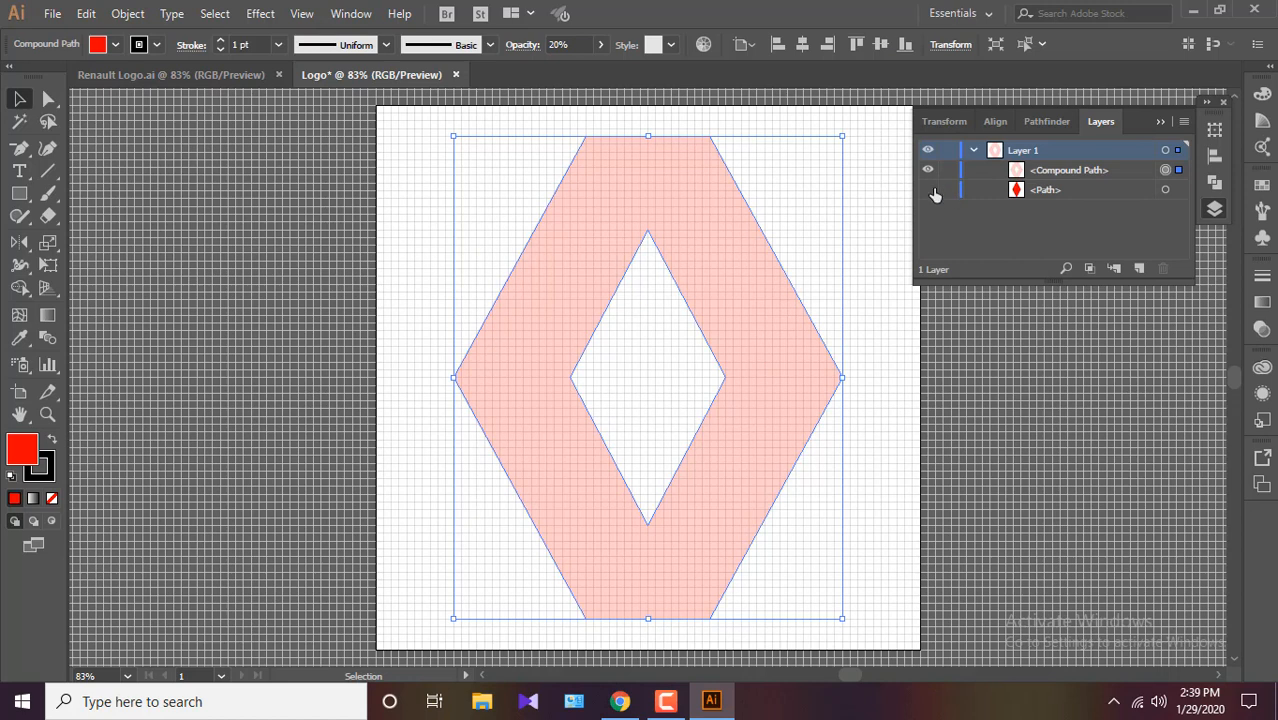
pyautogui.click(928, 189)
pyautogui.click(680, 346)
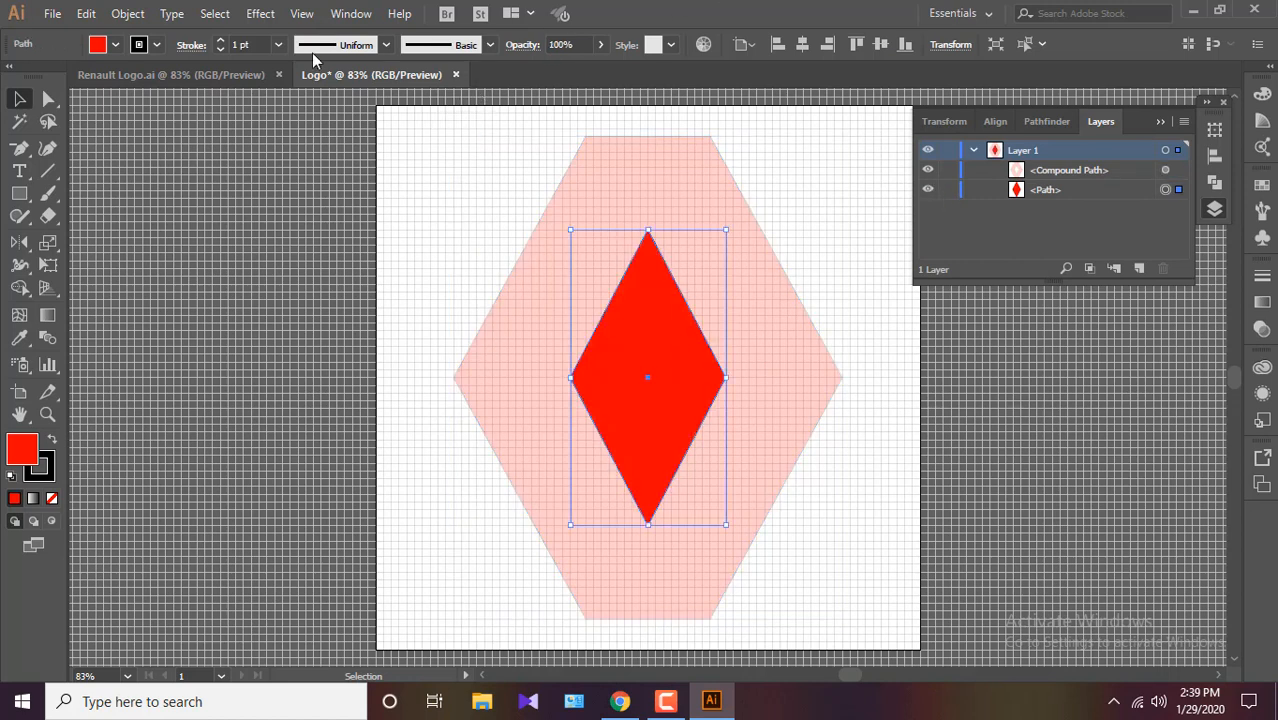
pyautogui.click(115, 44)
pyautogui.click(18, 81)
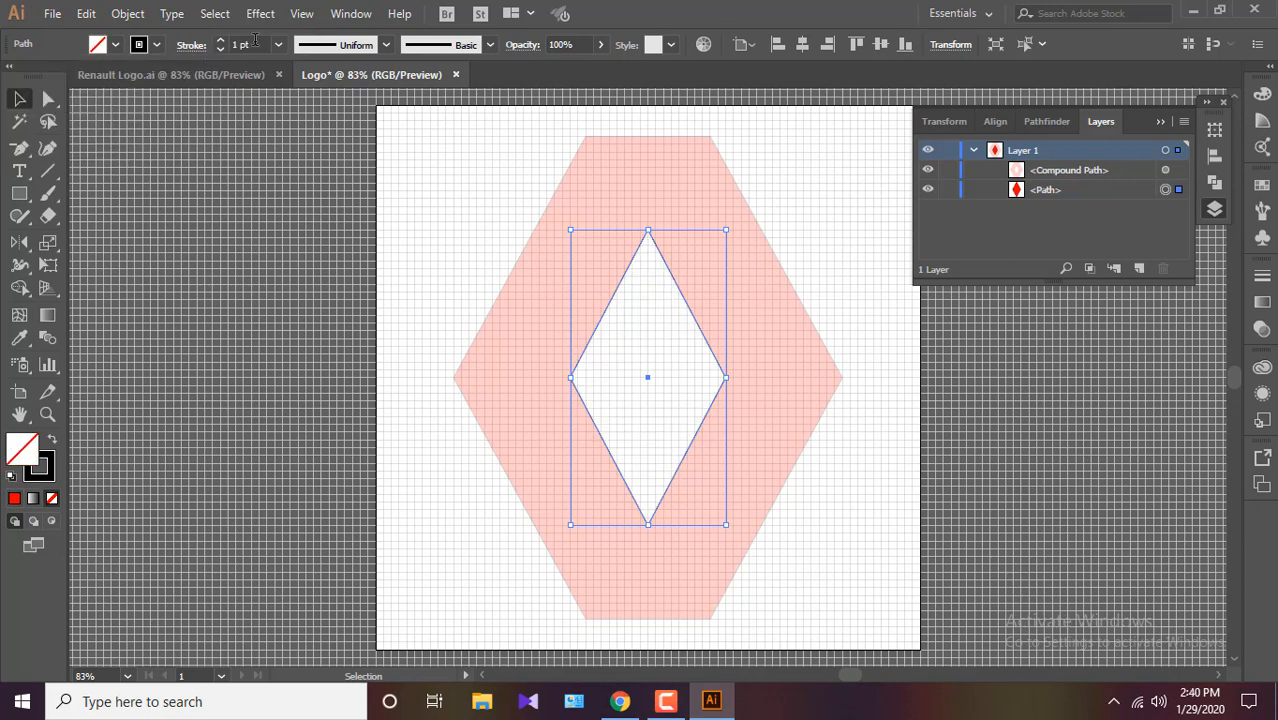
# Set the diamond's stroke weight to 15 pt and align the stroke to the inside of the path.
pyautogui.click(220, 44)
pyautogui.write('15')
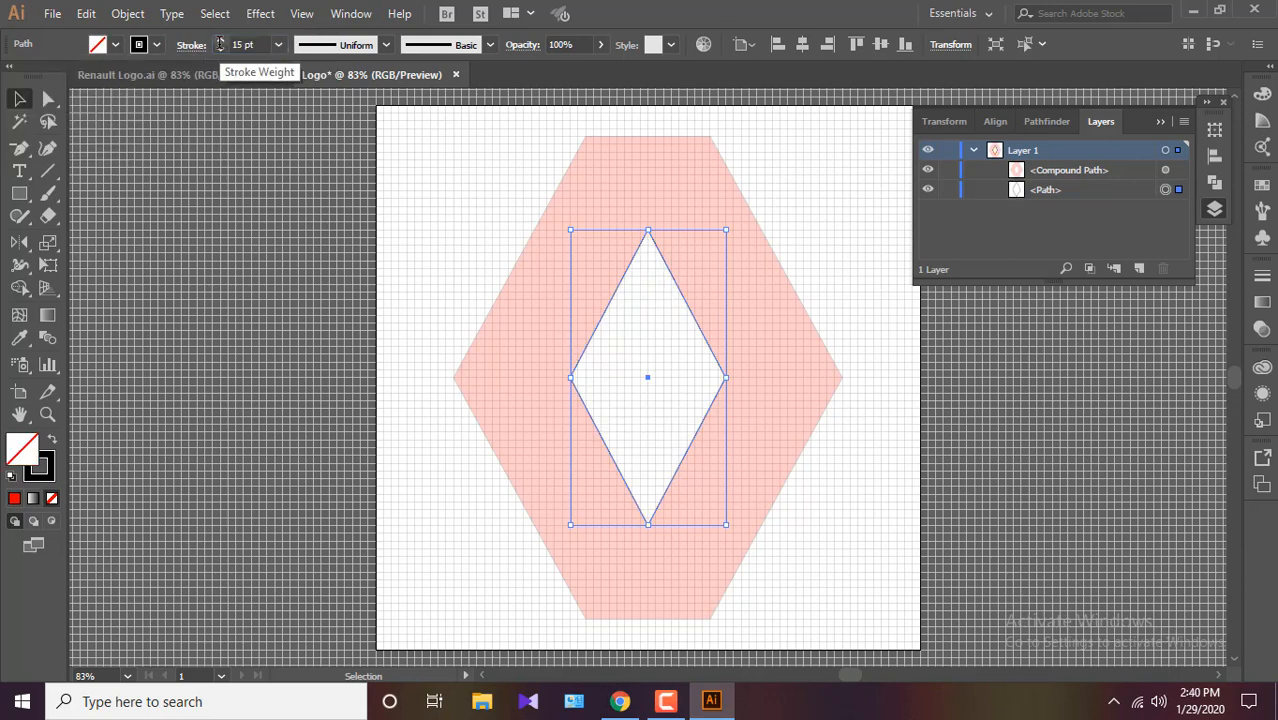
pyautogui.press('Return')
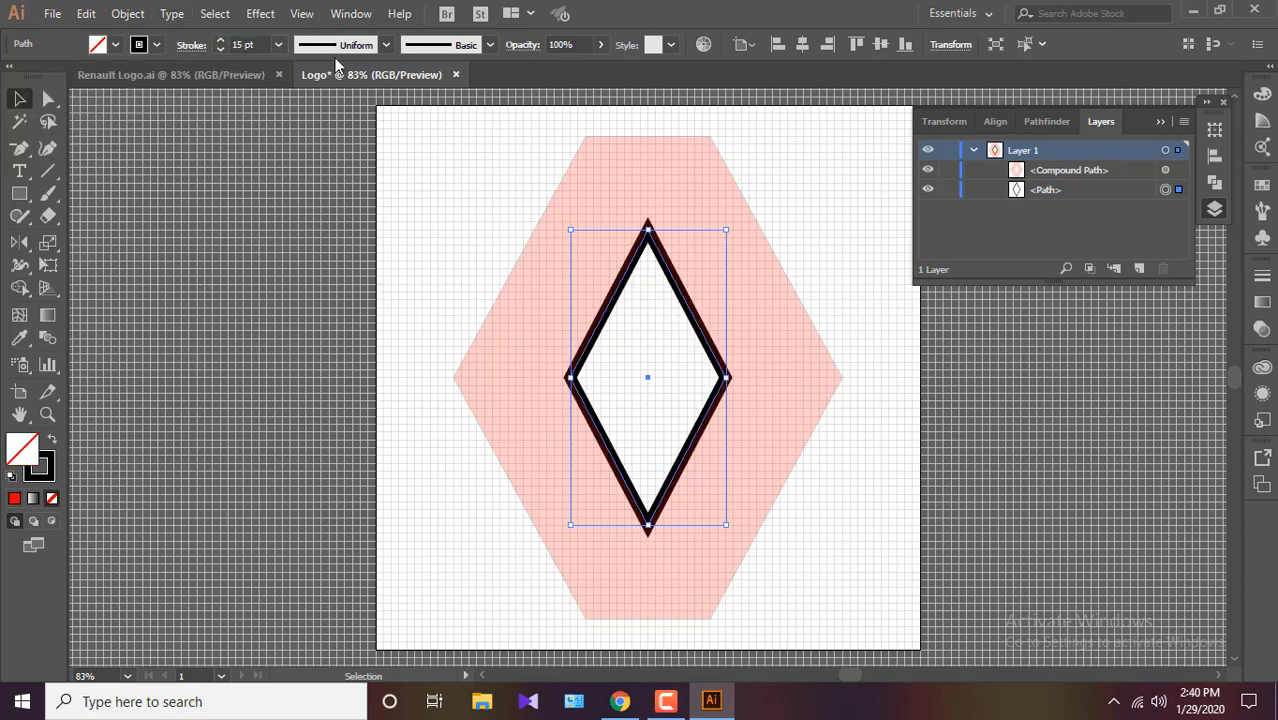
pyautogui.click(182, 45)
pyautogui.click(191, 45)
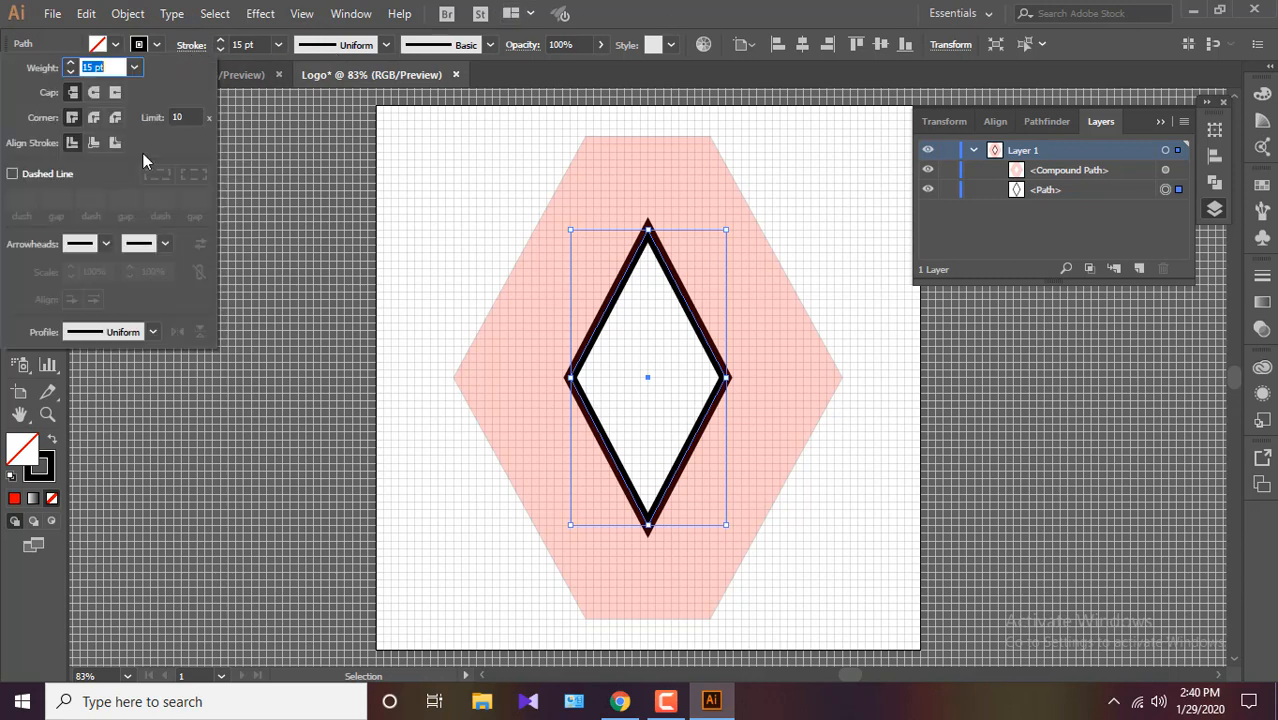
pyautogui.click(93, 144)
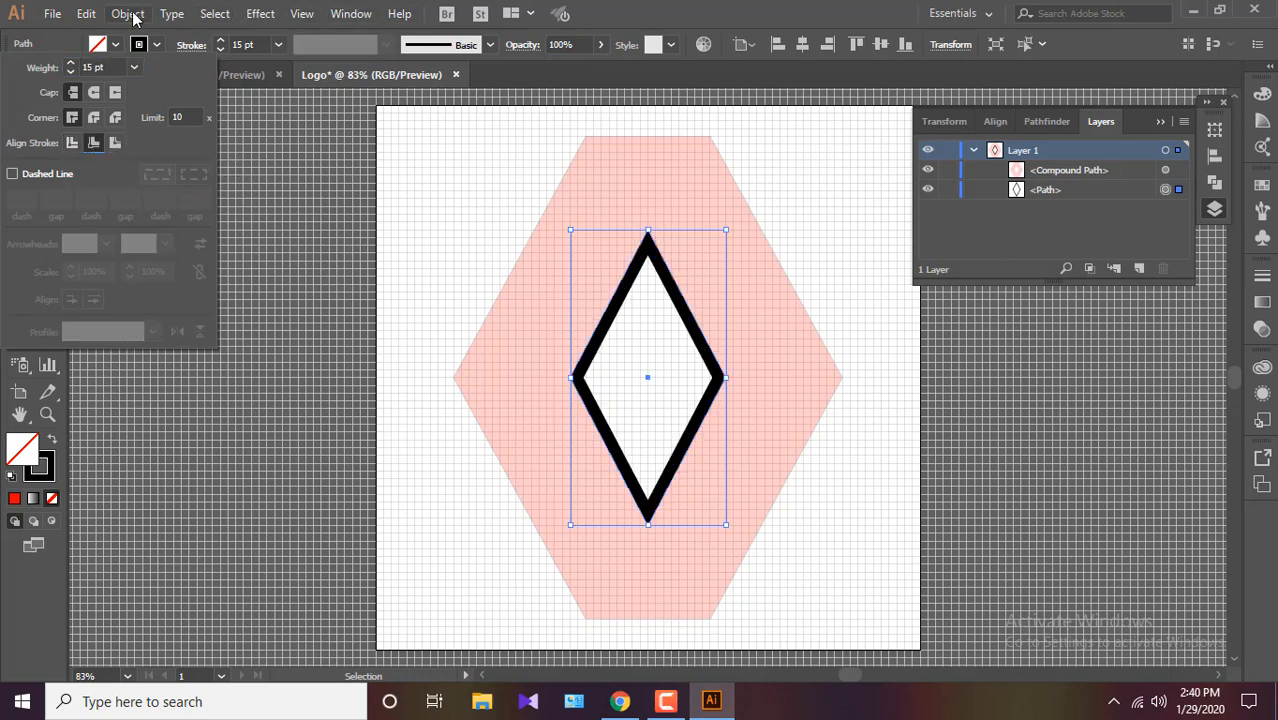
# Convert the diamond's black stroke into a filled compound path with Outline Stroke.
pyautogui.click(133, 14)
pyautogui.click(365, 240)
pyautogui.hotkey('ctrl', 'shift', 'a')
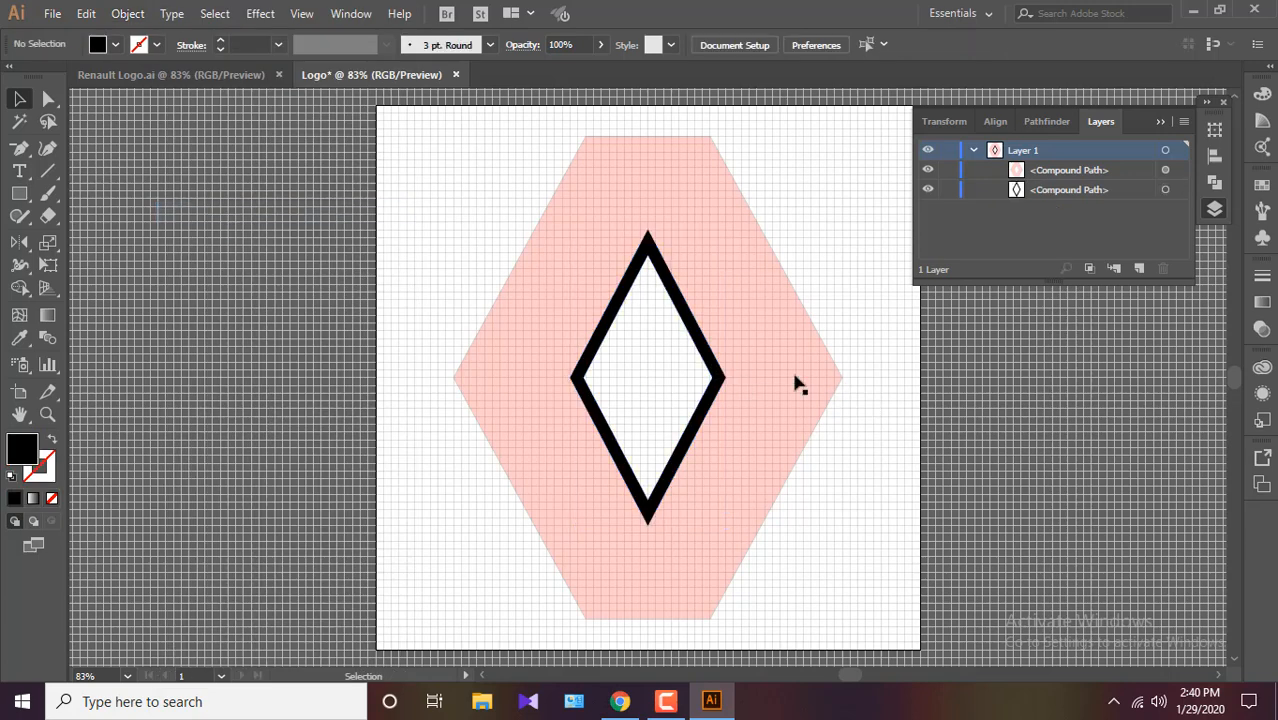
pyautogui.click(798, 395)
pyautogui.click(716, 392)
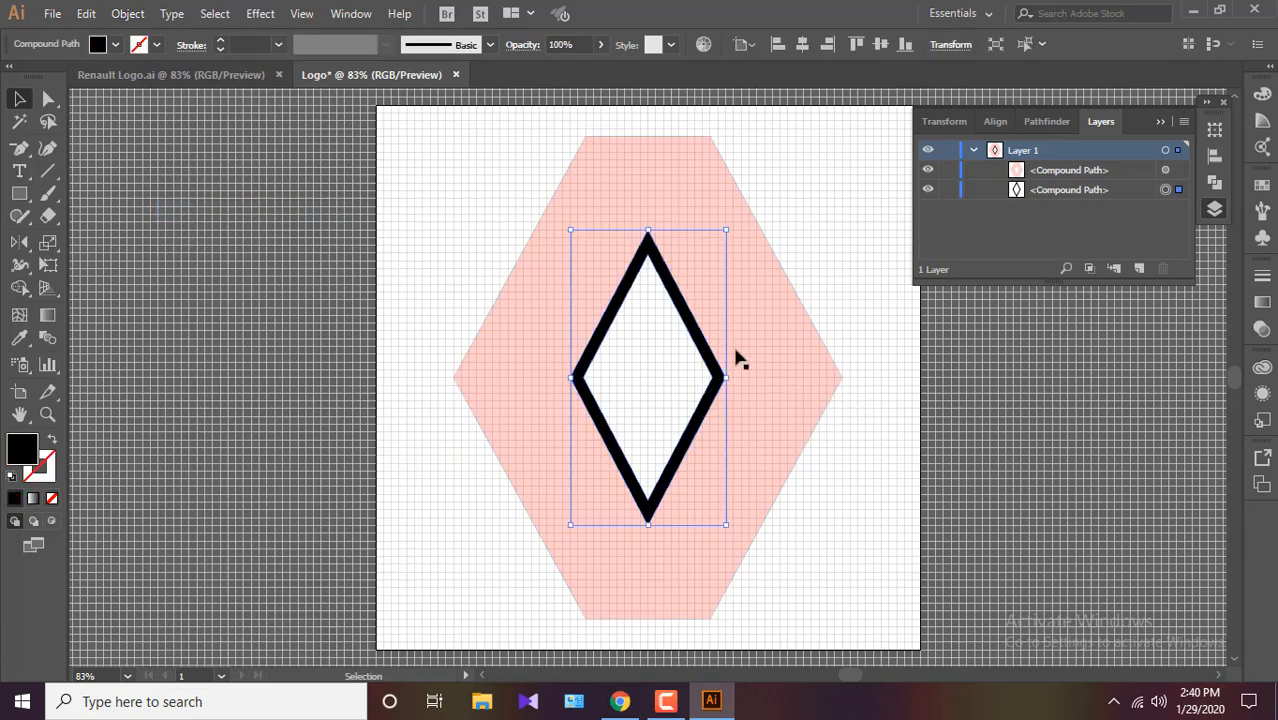
# Draw a horizontal line with the Pen tool through the hexagon's side points at Y 350 px, ending at X 610 px.
pyautogui.scroll(3, 735, 358)
pyautogui.hotkey('ctrl', 'shift', 'a')
pyautogui.press('-')
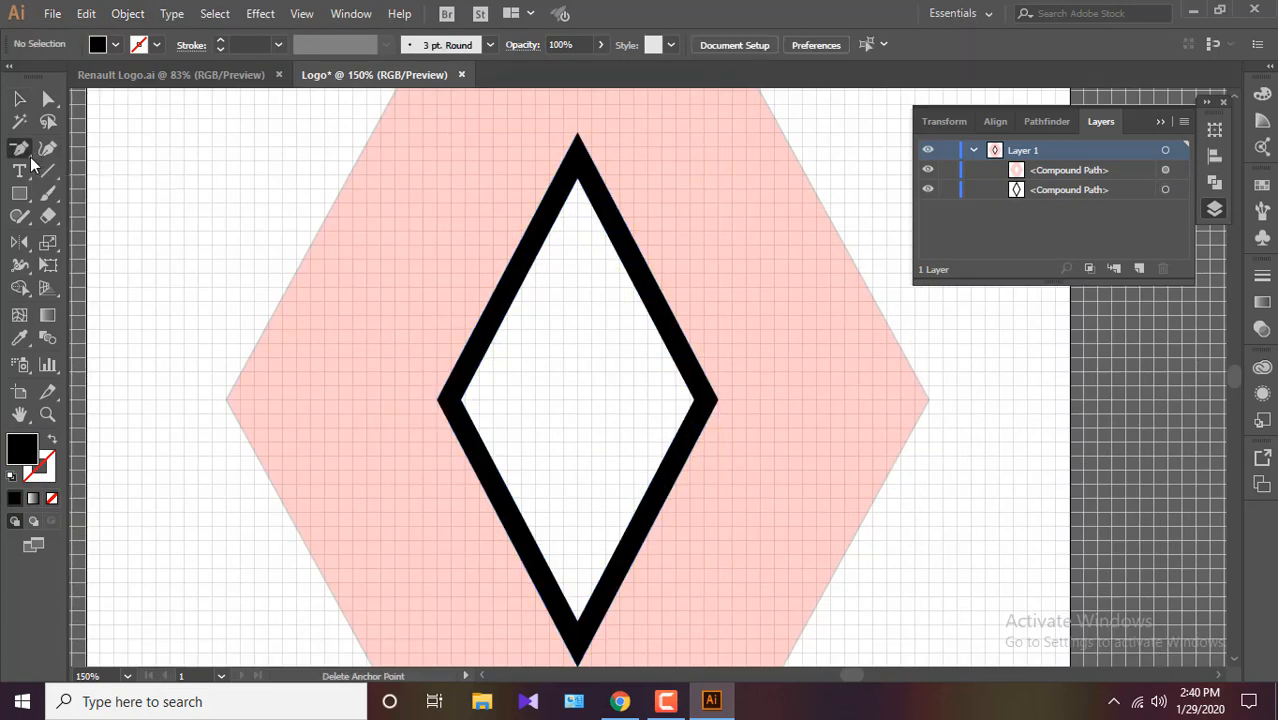
pyautogui.moveTo(30, 160); pyautogui.dragTo(60, 148)
pyautogui.click(212, 400)
pyautogui.click(928, 400)
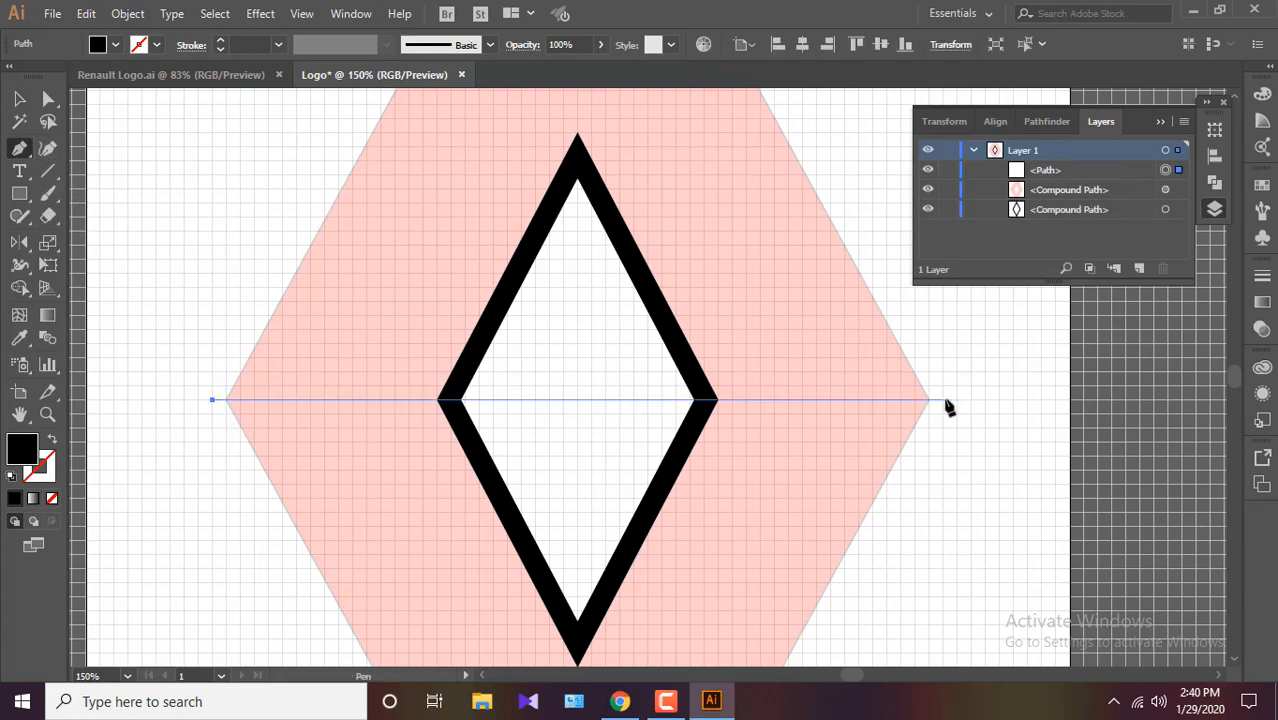
pyautogui.click(944, 400)
# Draw a vertical line through the black diamond's top and bottom points, ending at X 350 px, Y 550 px.
pyautogui.scroll(1, 607, 176)
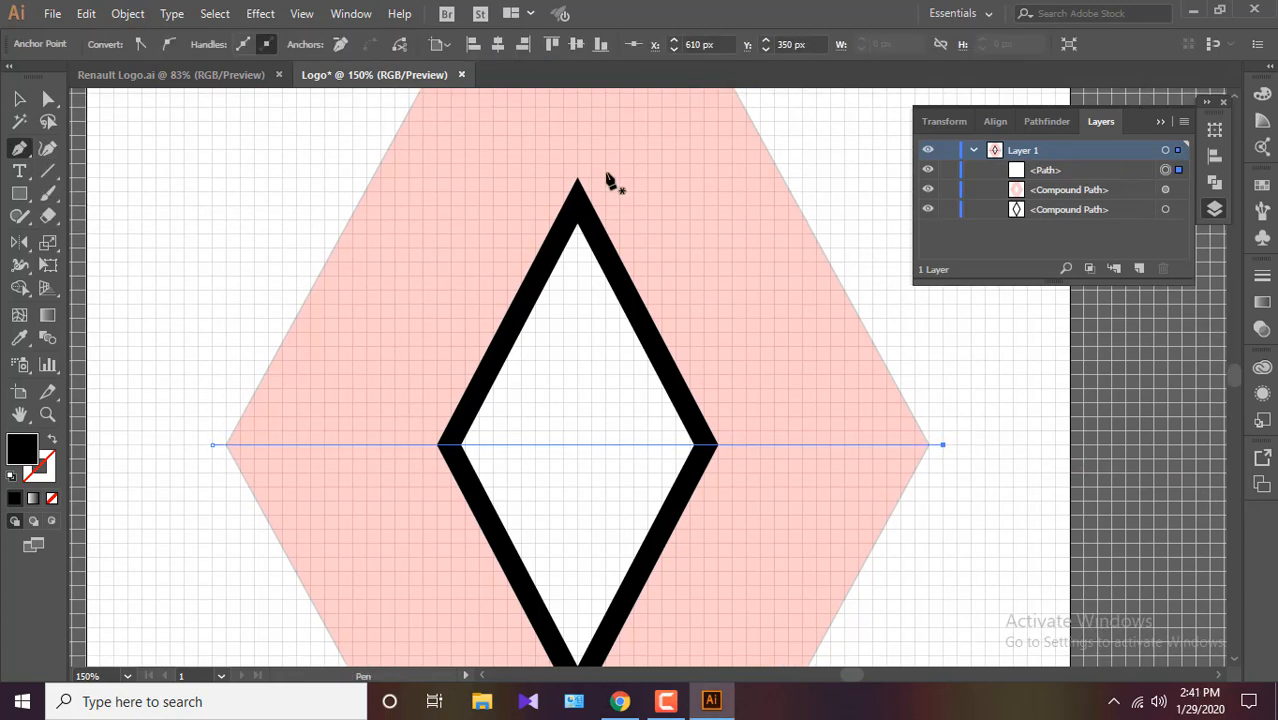
pyautogui.click(577, 180)
pyautogui.scroll(-5, 585, 443)
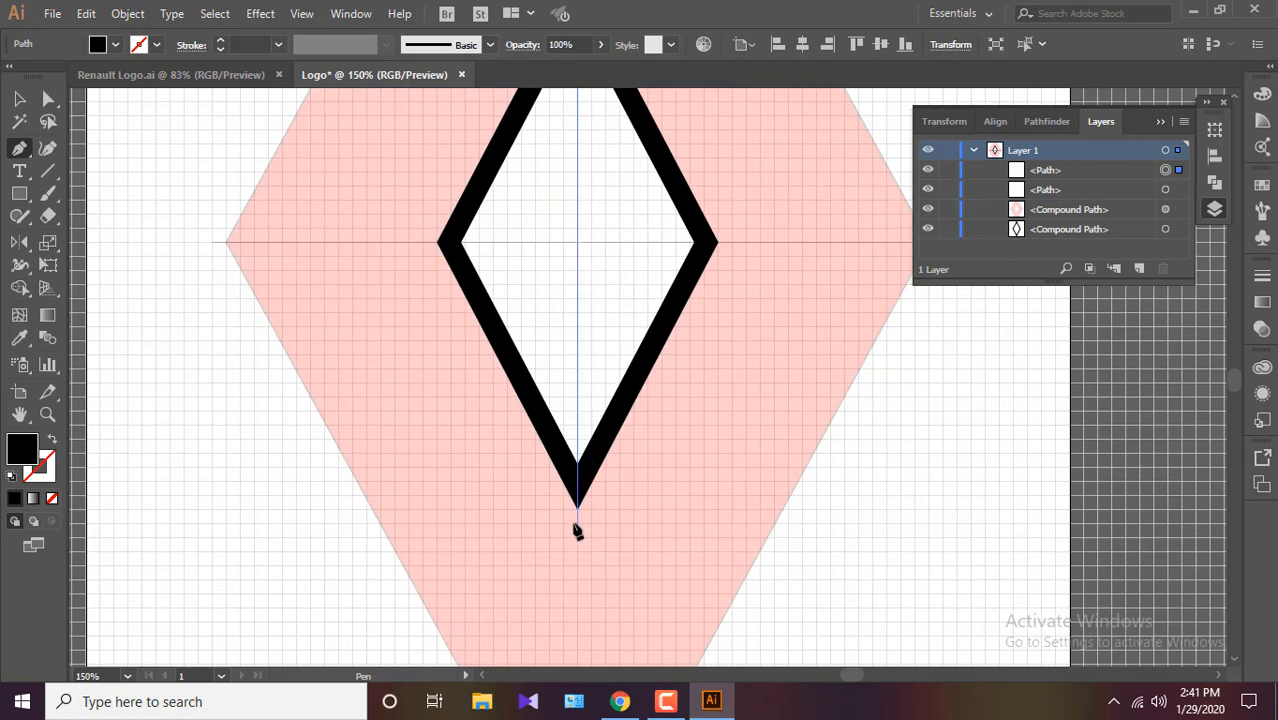
pyautogui.click(577, 522)
# Select the black diamond together with both guide lines and cut it into sections with Pathfinder Divide.
pyautogui.press('v')
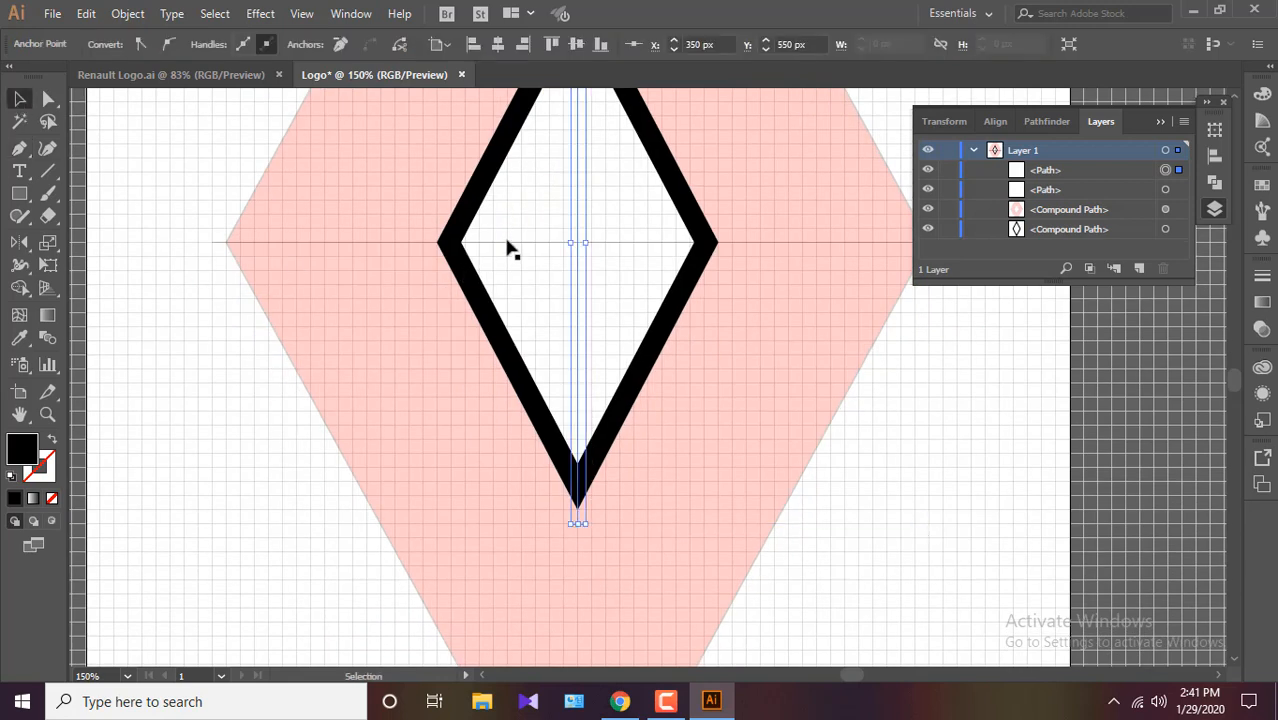
pyautogui.click(473, 217)
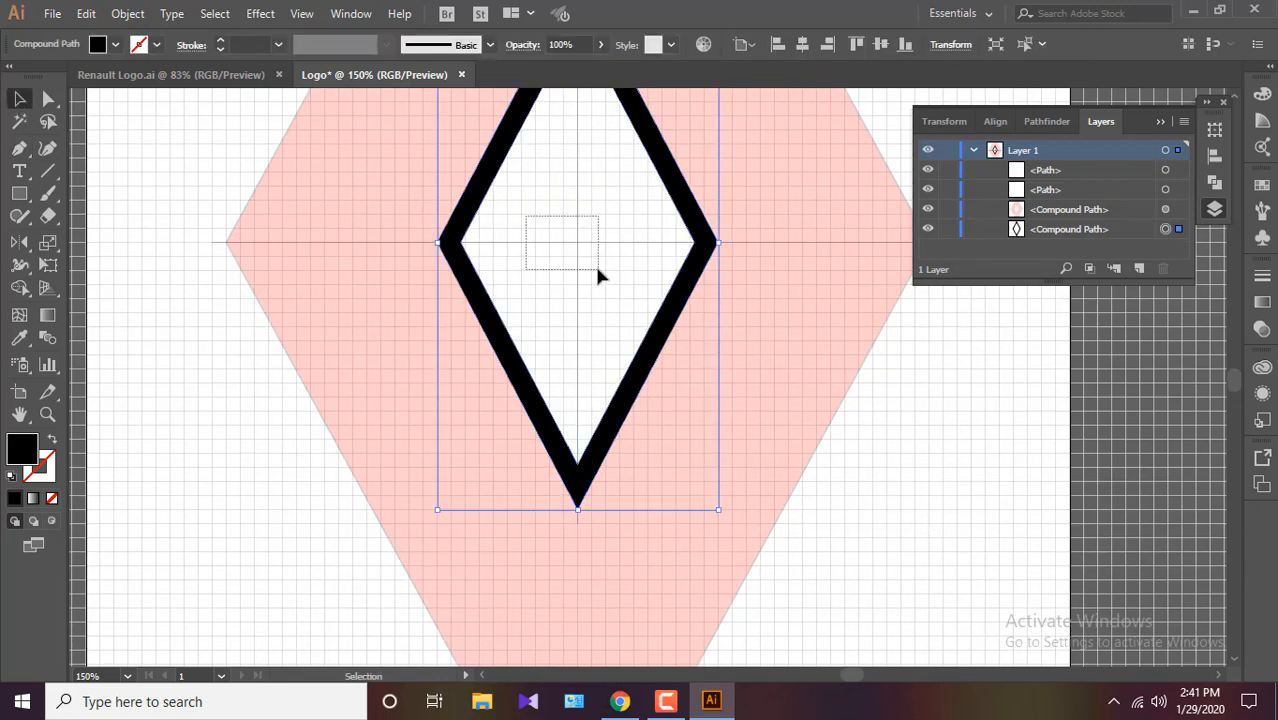
pyautogui.moveTo(598, 269); pyautogui.dragTo(618, 272)
pyautogui.click(513, 352)
pyautogui.moveTo(565, 234); pyautogui.dragTo(605, 268)
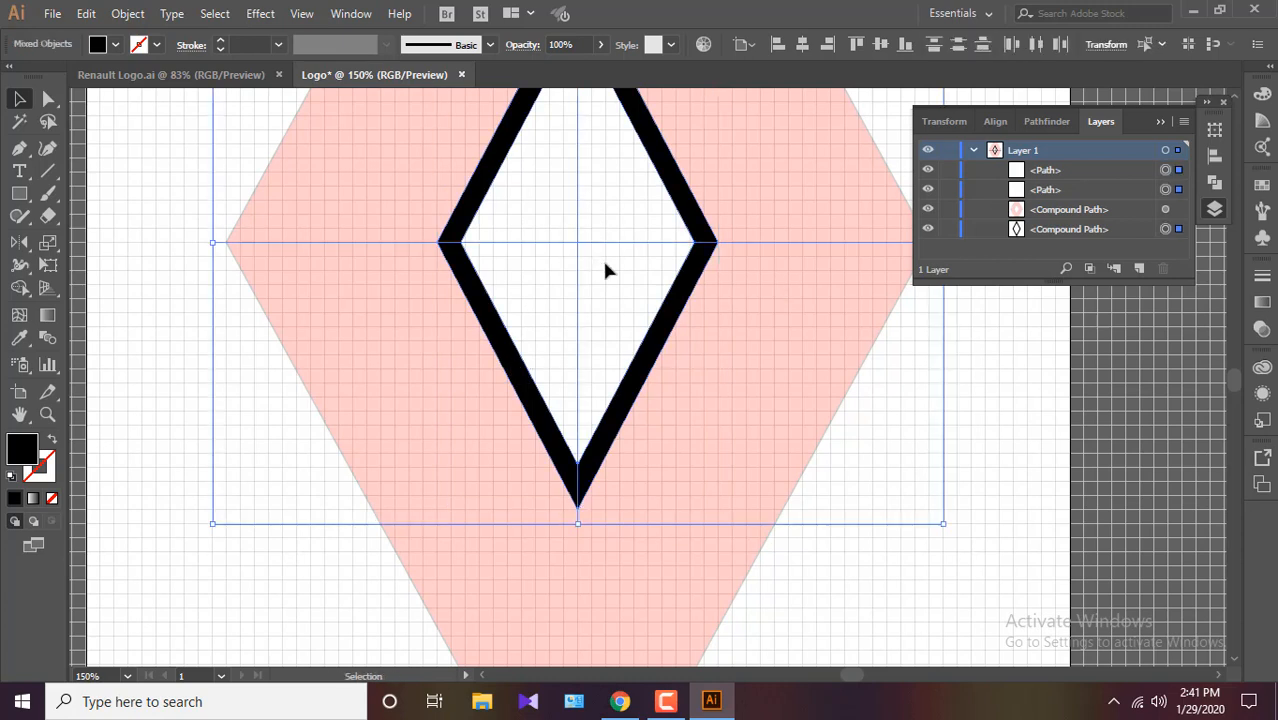
pyautogui.click(1046, 121)
pyautogui.click(998, 214)
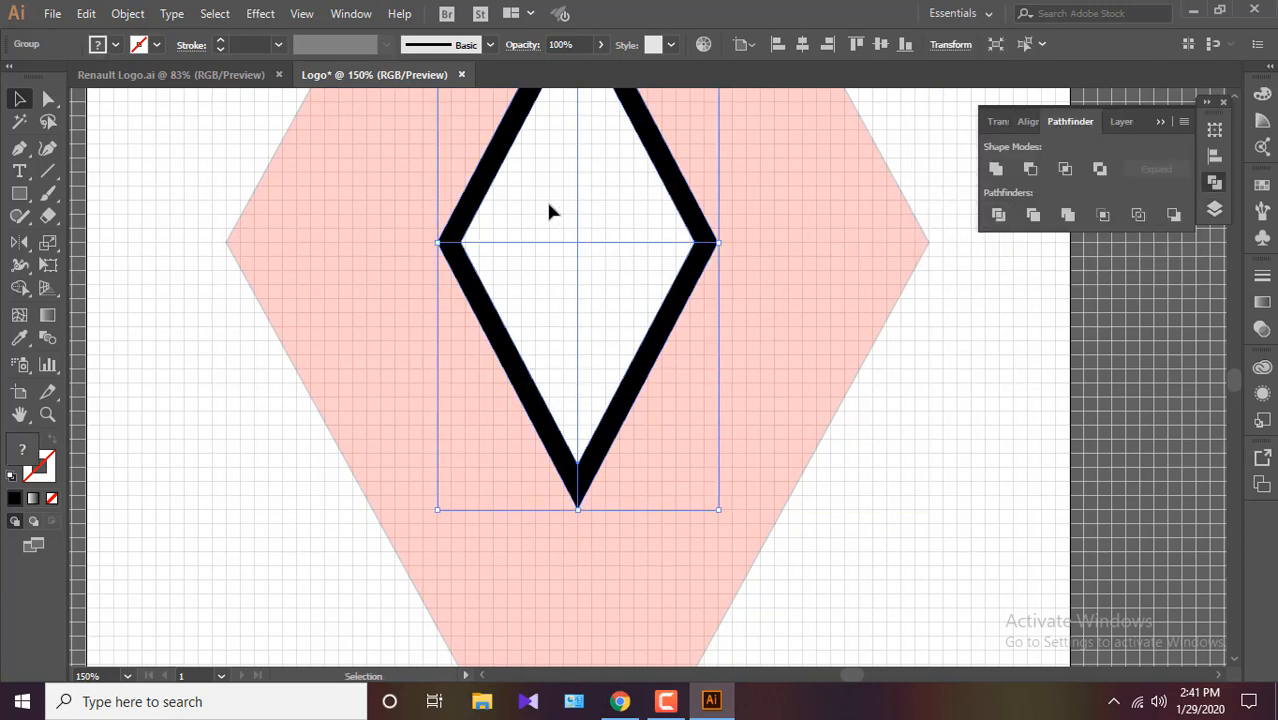
pyautogui.moveTo(548, 203); pyautogui.dragTo(608, 273)
pyautogui.press('Delete')
pyautogui.hotkey('ctrl', 'z')
# Ungroup the divided diamond and delete the leftover empty pieces inside its centre.
pyautogui.click(613, 307)
pyautogui.click(668, 309)
pyautogui.rightClick(582, 243)
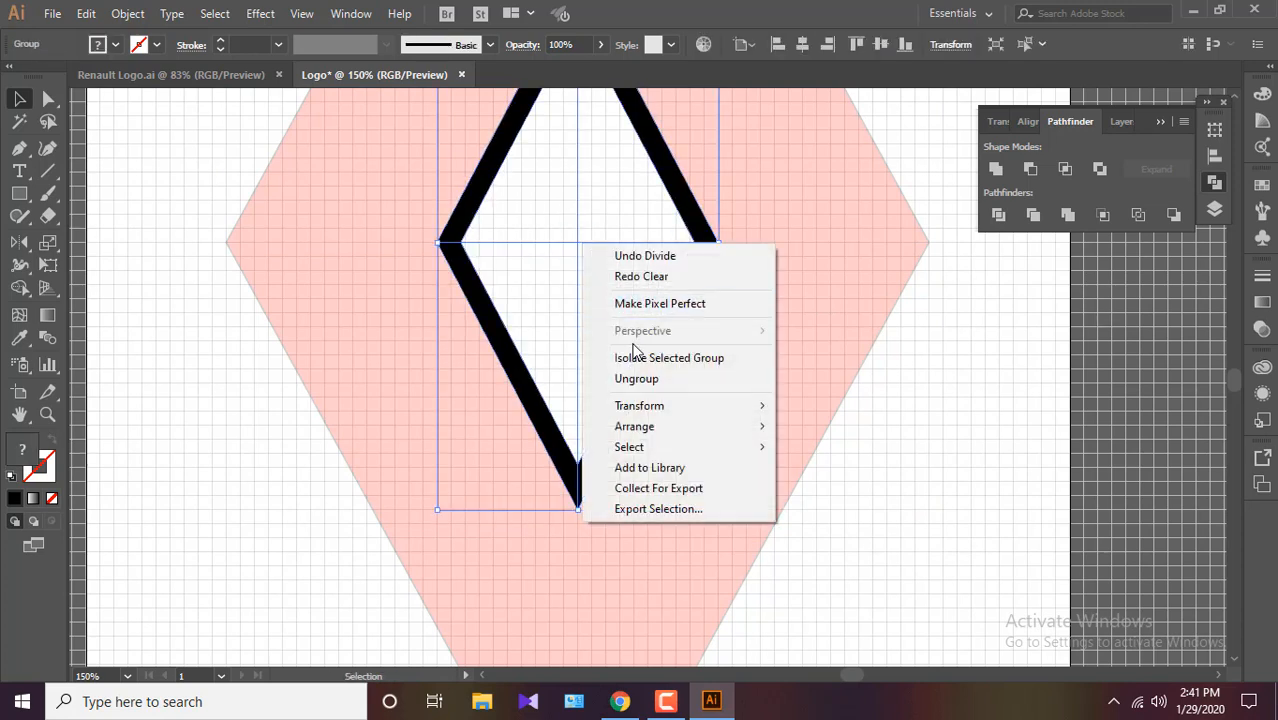
pyautogui.click(636, 379)
pyautogui.moveTo(545, 203); pyautogui.dragTo(600, 271)
pyautogui.press('Delete')
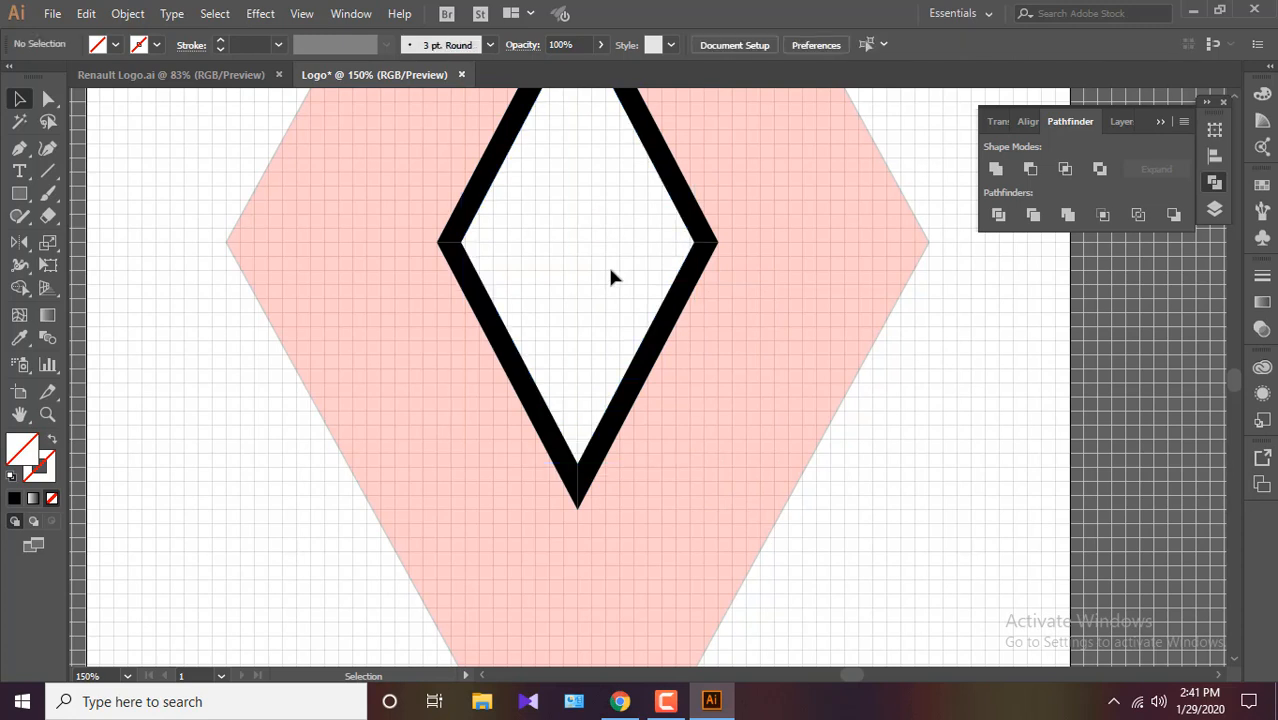
pyautogui.click(688, 236)
pyautogui.click(568, 277)
# Apply a linear gradient fill to the diamond's lower-right section.
pyautogui.scroll(-3, 556, 335)
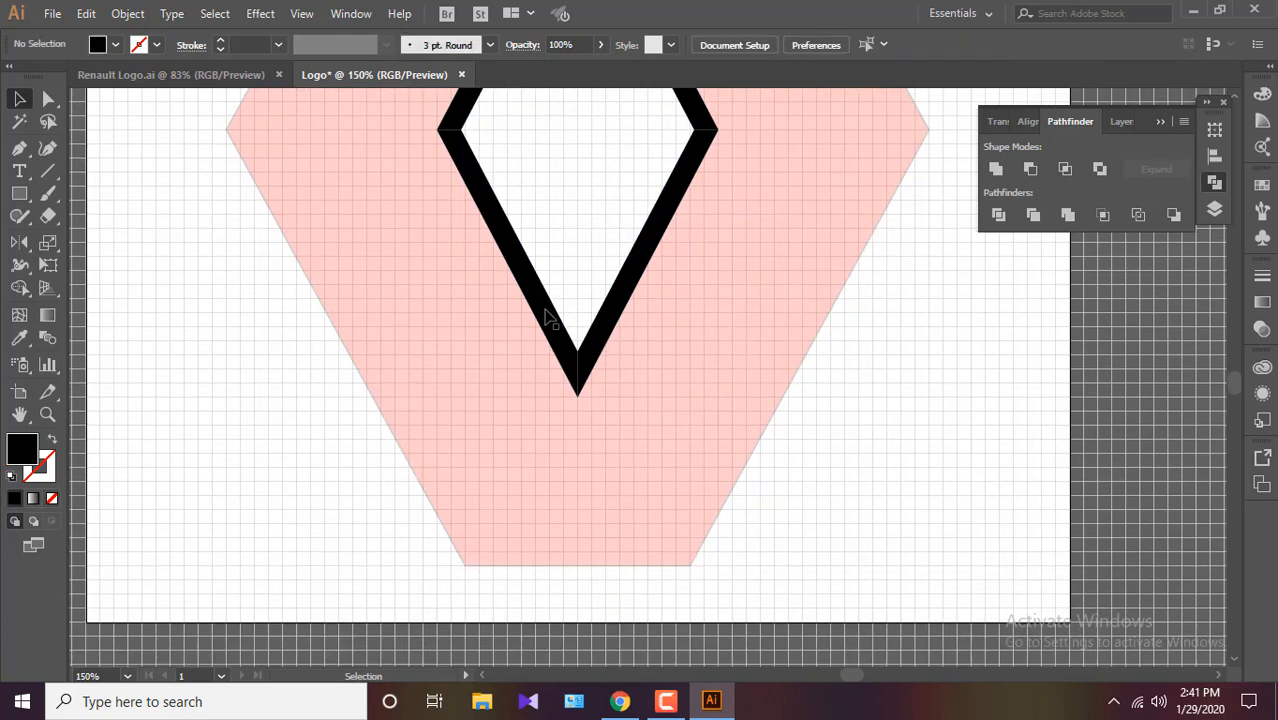
pyautogui.click(548, 318)
pyautogui.click(1262, 298)
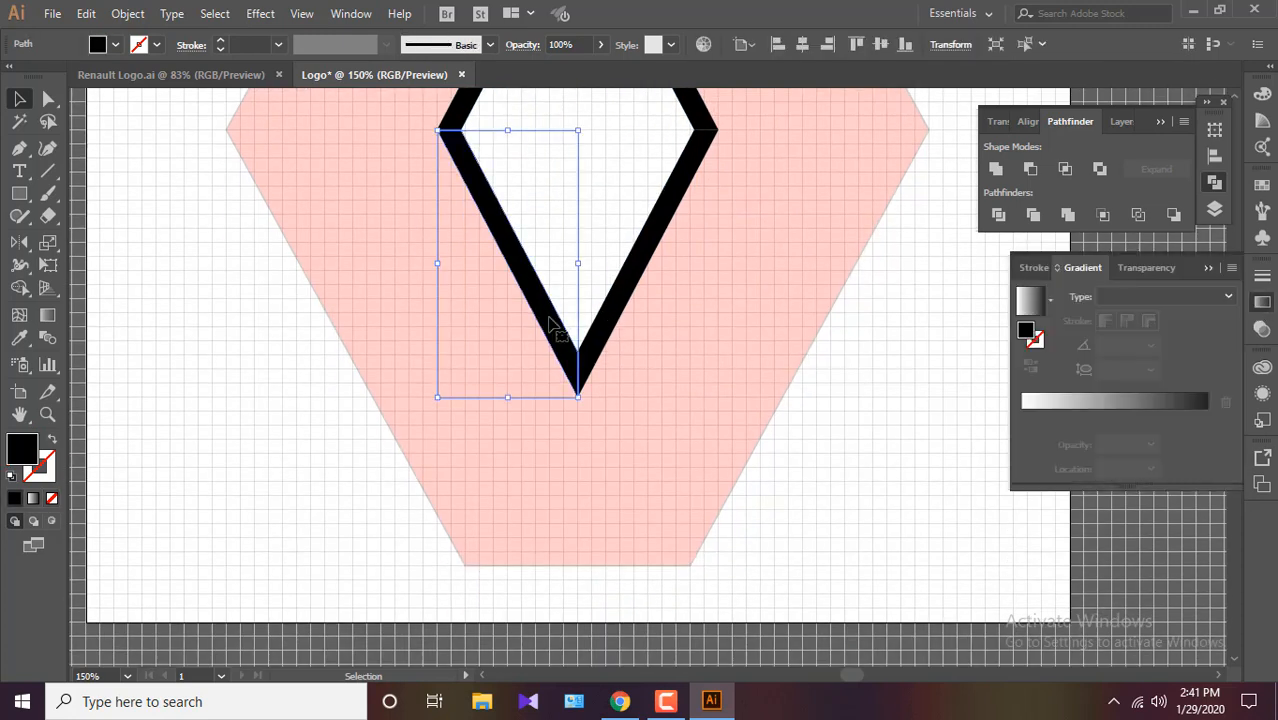
pyautogui.click(641, 275)
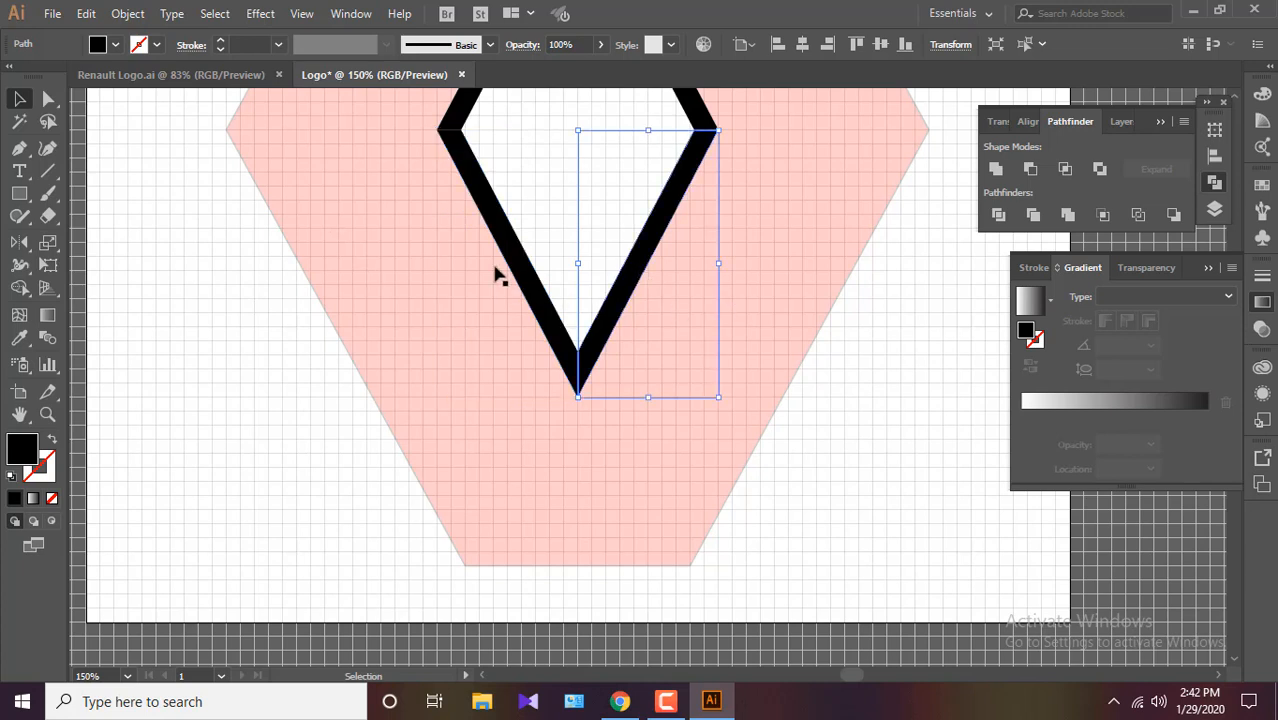
pyautogui.click(1057, 402)
# Set the starting colour stop of the lower-right section's gradient to RGB 105, 97, 72.
pyautogui.doubleClick(1021, 416)
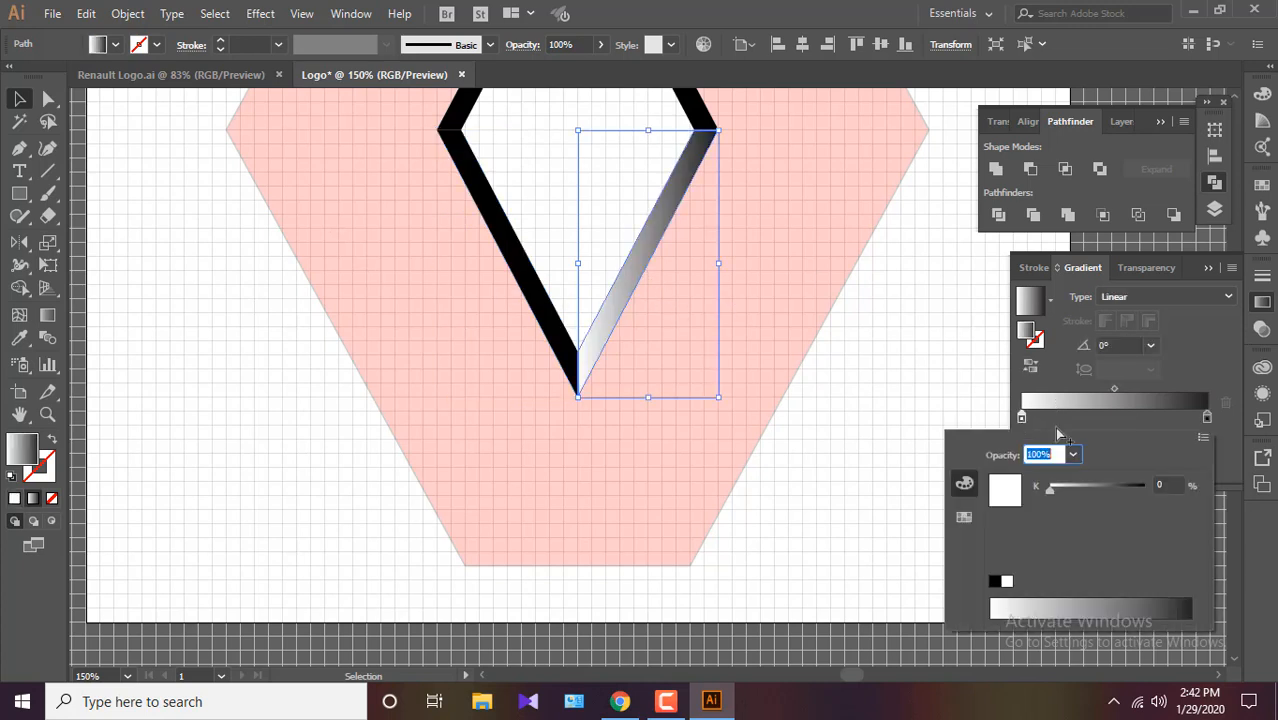
pyautogui.click(1203, 438)
pyautogui.click(1104, 459)
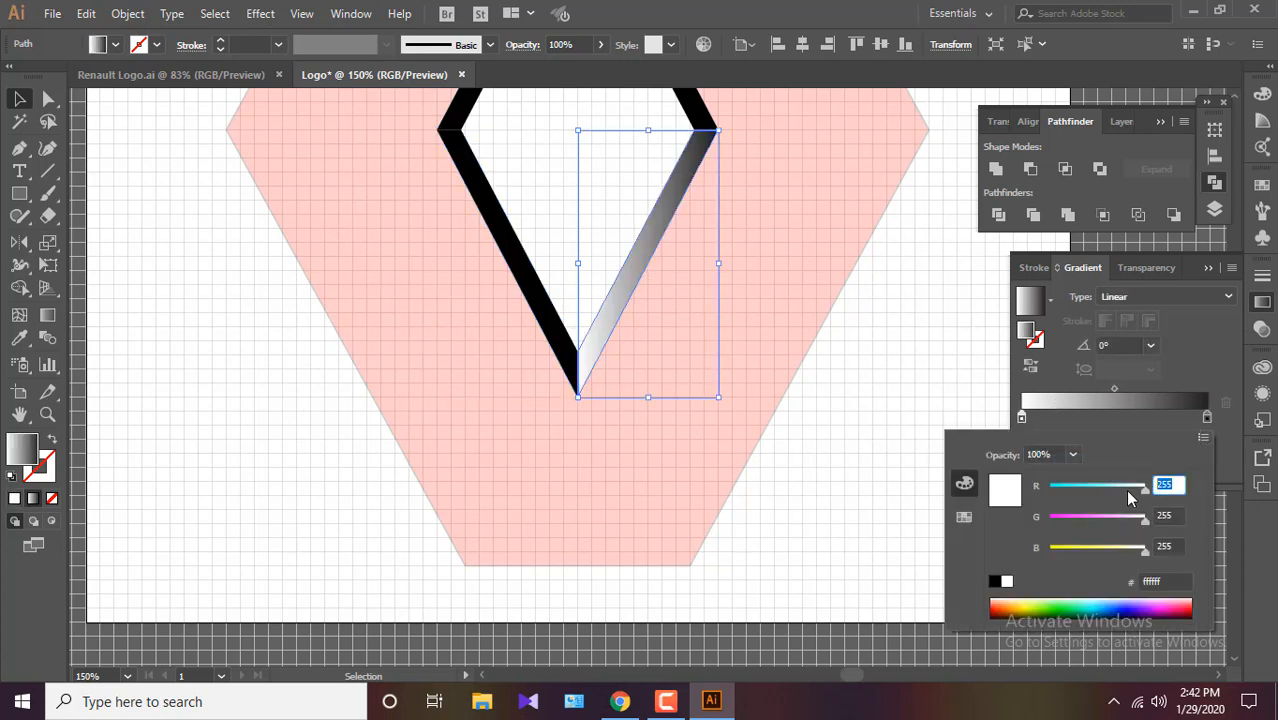
pyautogui.write('105')
pyautogui.press('Tab')
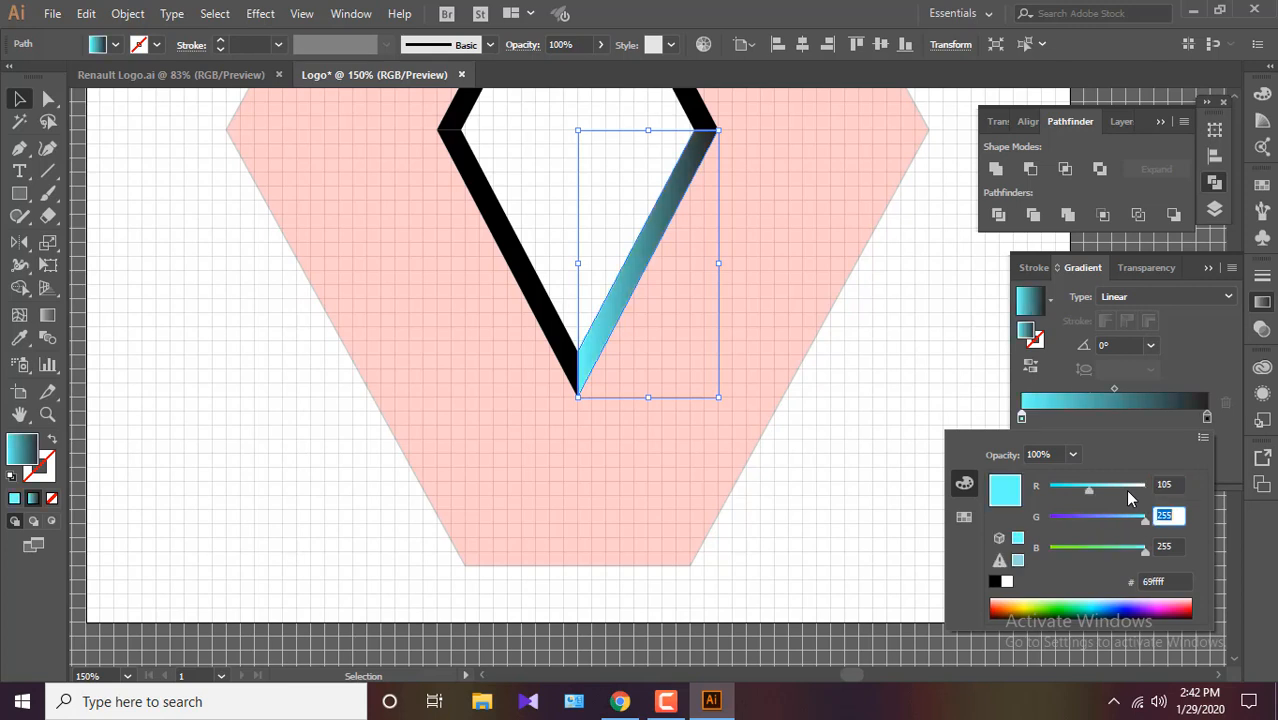
pyautogui.write('97')
pyautogui.press('Tab')
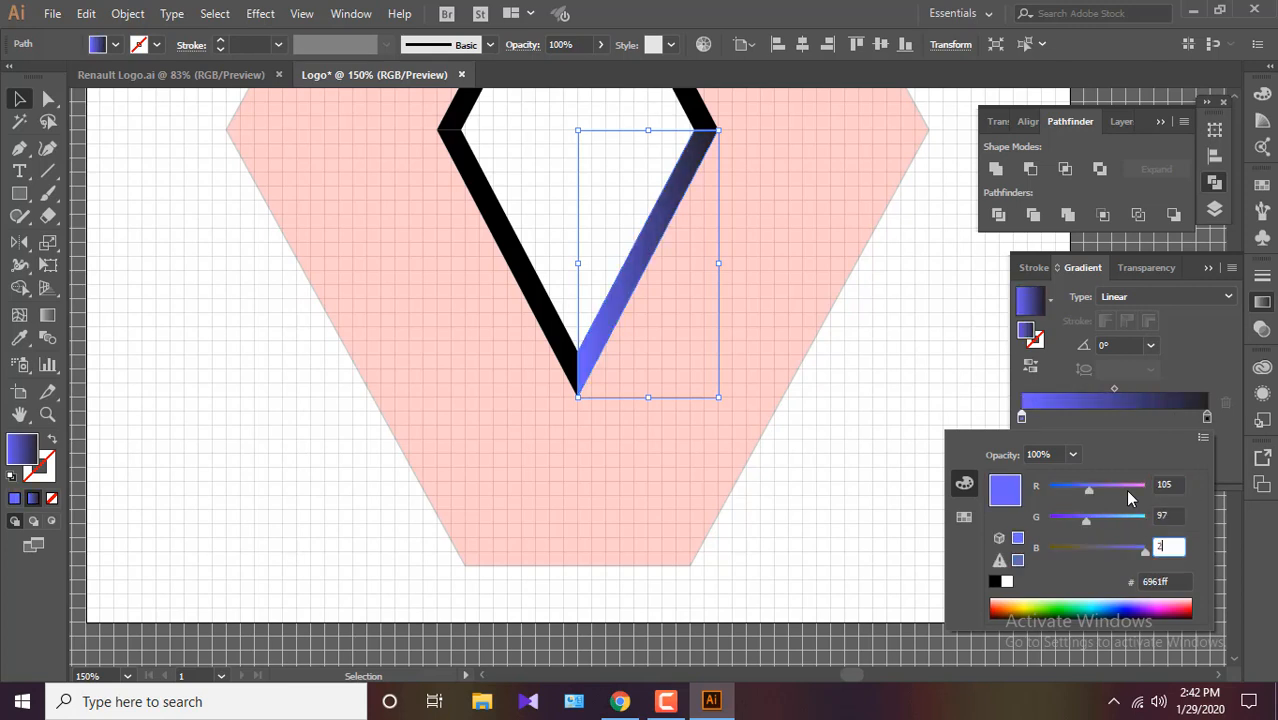
pyautogui.write('72')
pyautogui.press('Return')
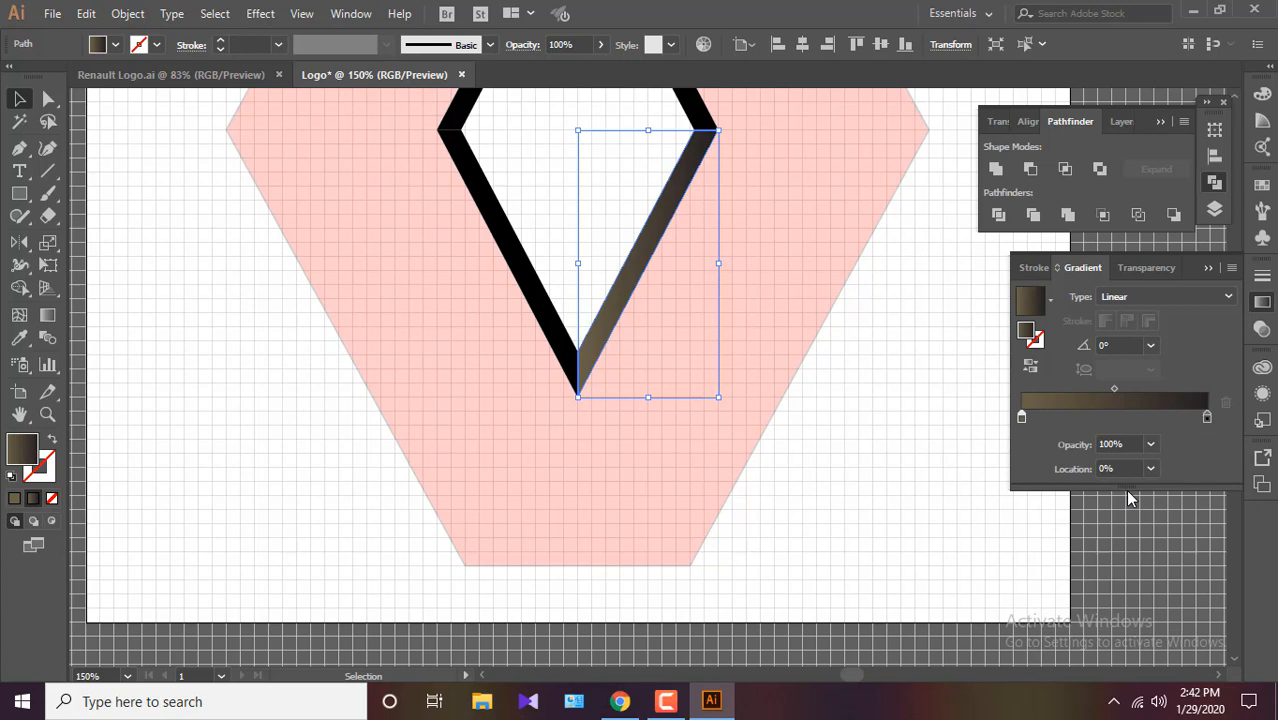
# Set the ending colour stop of the lower-right section's gradient to RGB 68, 63, 44.
pyautogui.doubleClick(1207, 417)
pyautogui.click(1203, 438)
pyautogui.click(1160, 459)
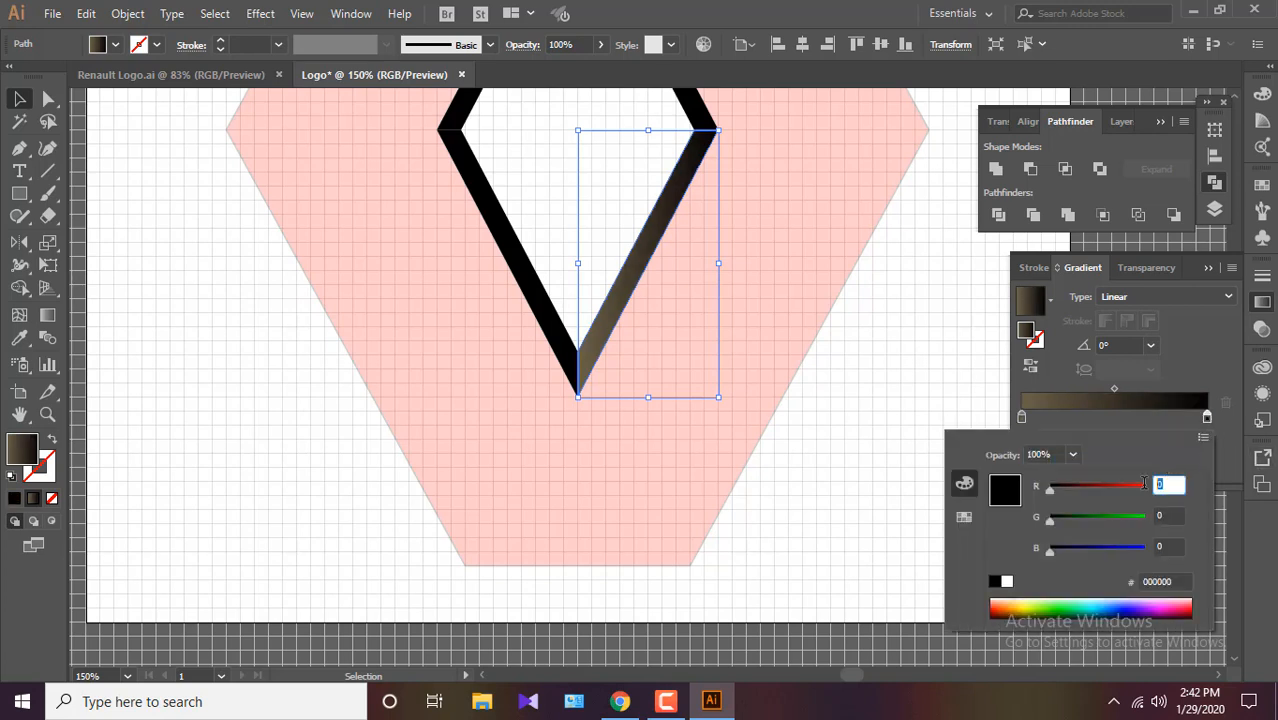
pyautogui.write('68')
pyautogui.press('Tab')
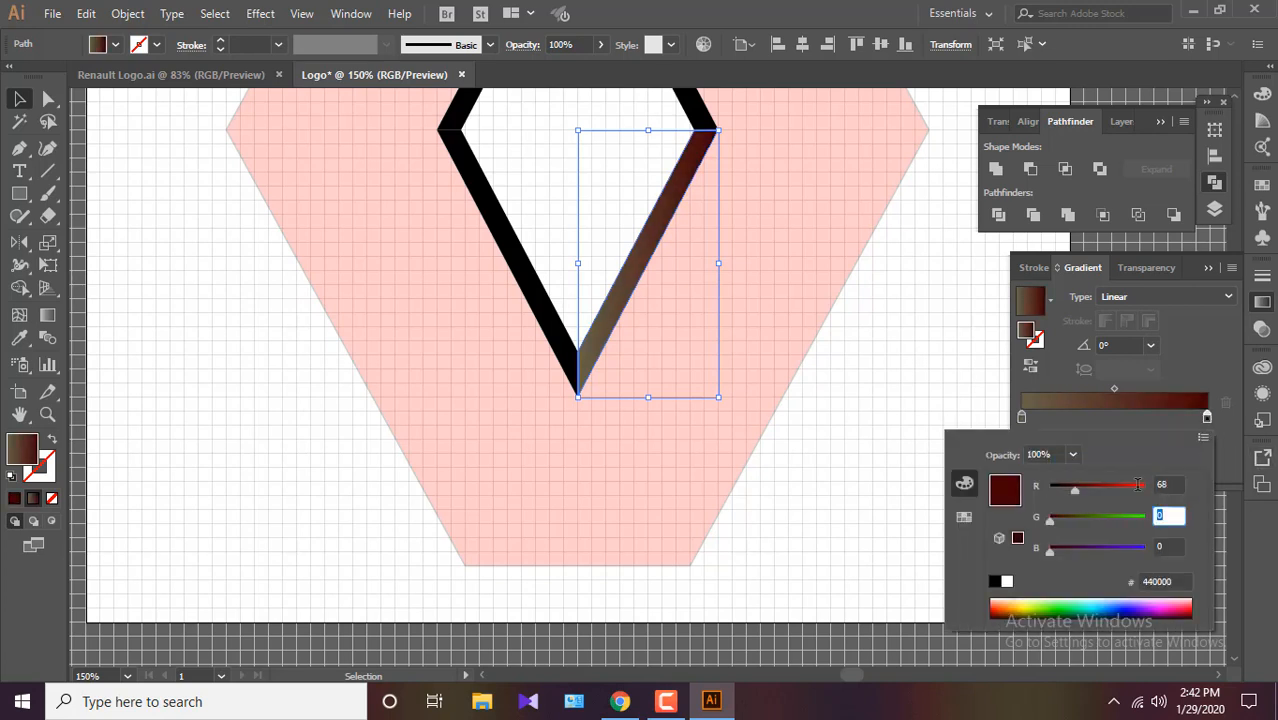
pyautogui.write('63')
pyautogui.press('Tab')
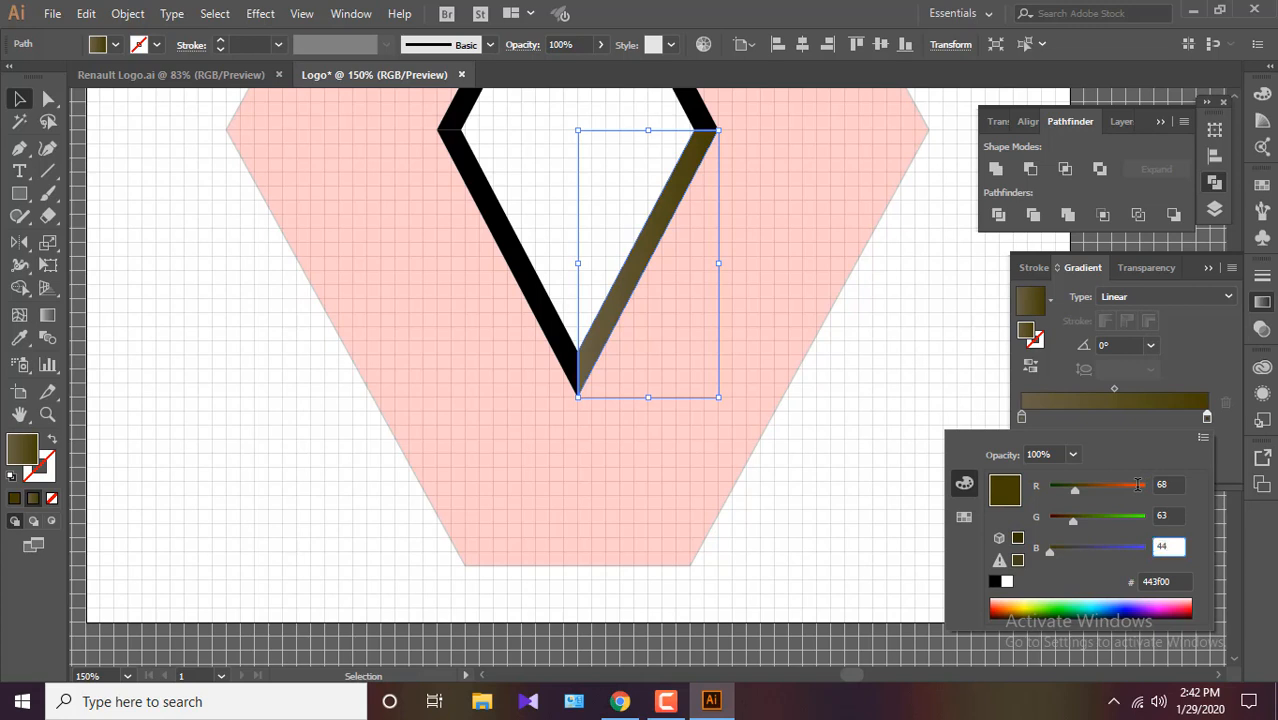
pyautogui.write('44')
pyautogui.press('Return')
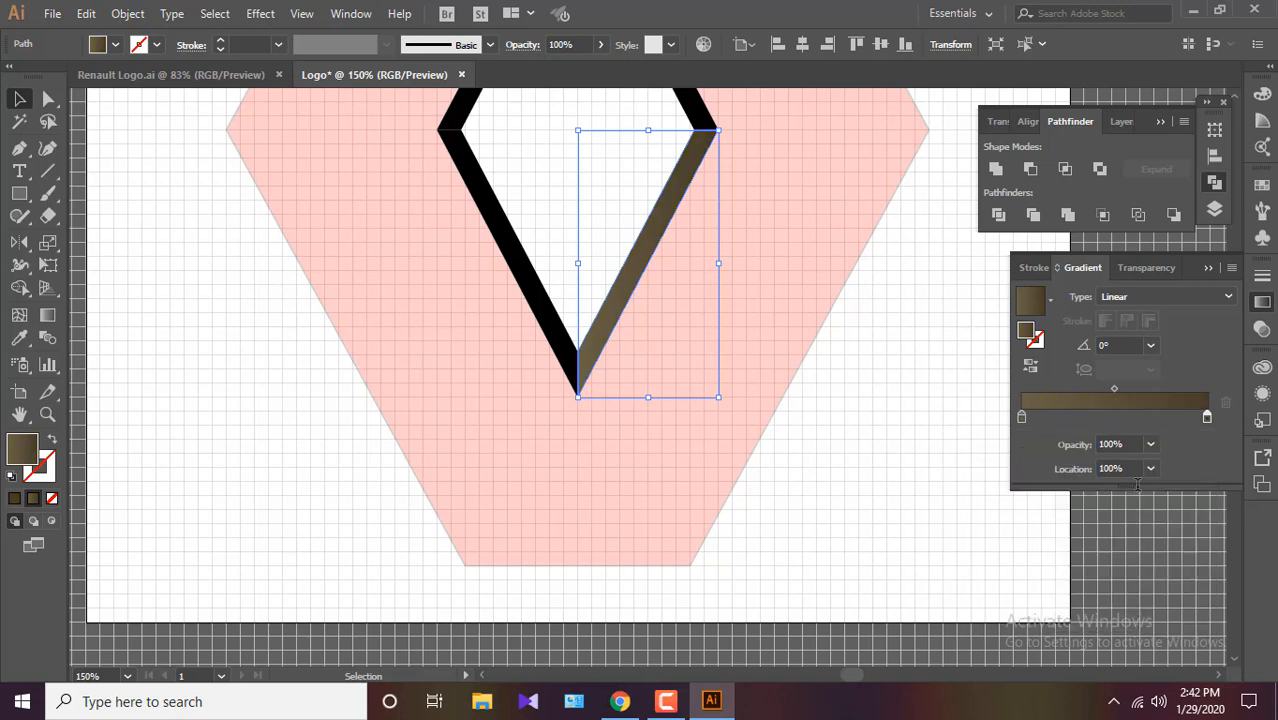
# Run the lower-right section's gradient along its length from the bottom tip to the right corner, at about 61.8°, with the Gradient tool.
pyautogui.click(1121, 346)
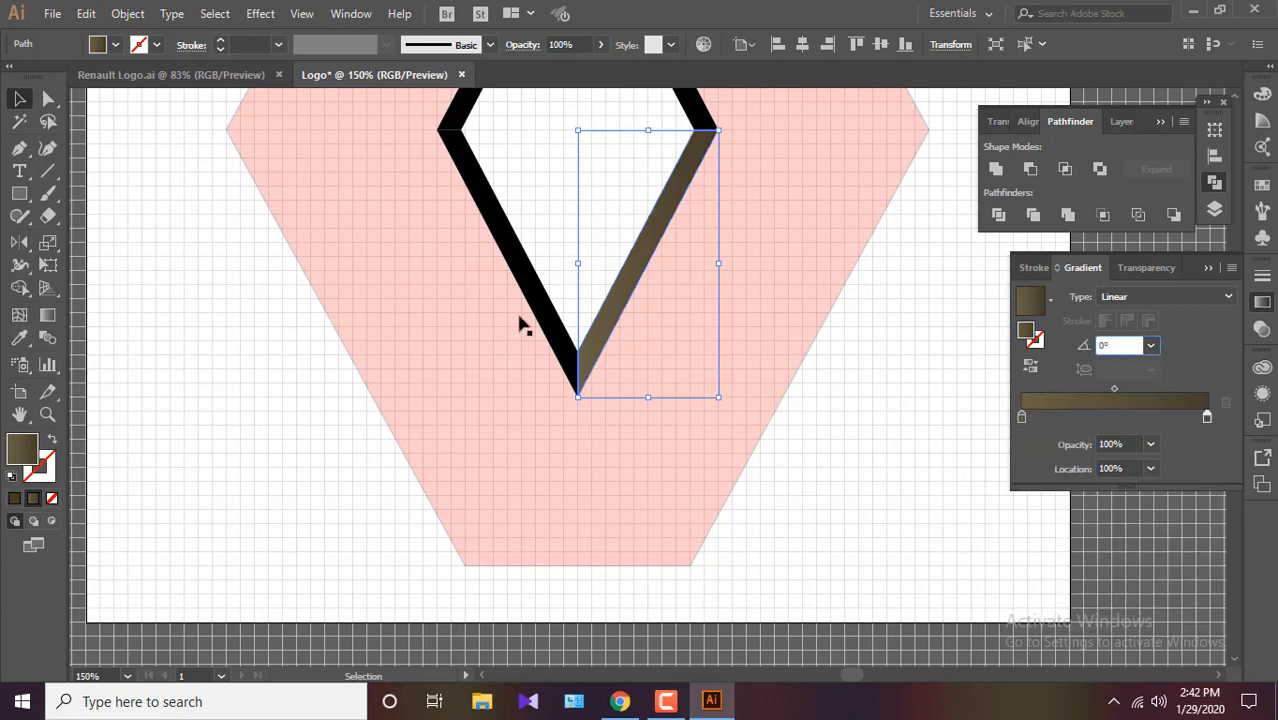
pyautogui.click(47, 315)
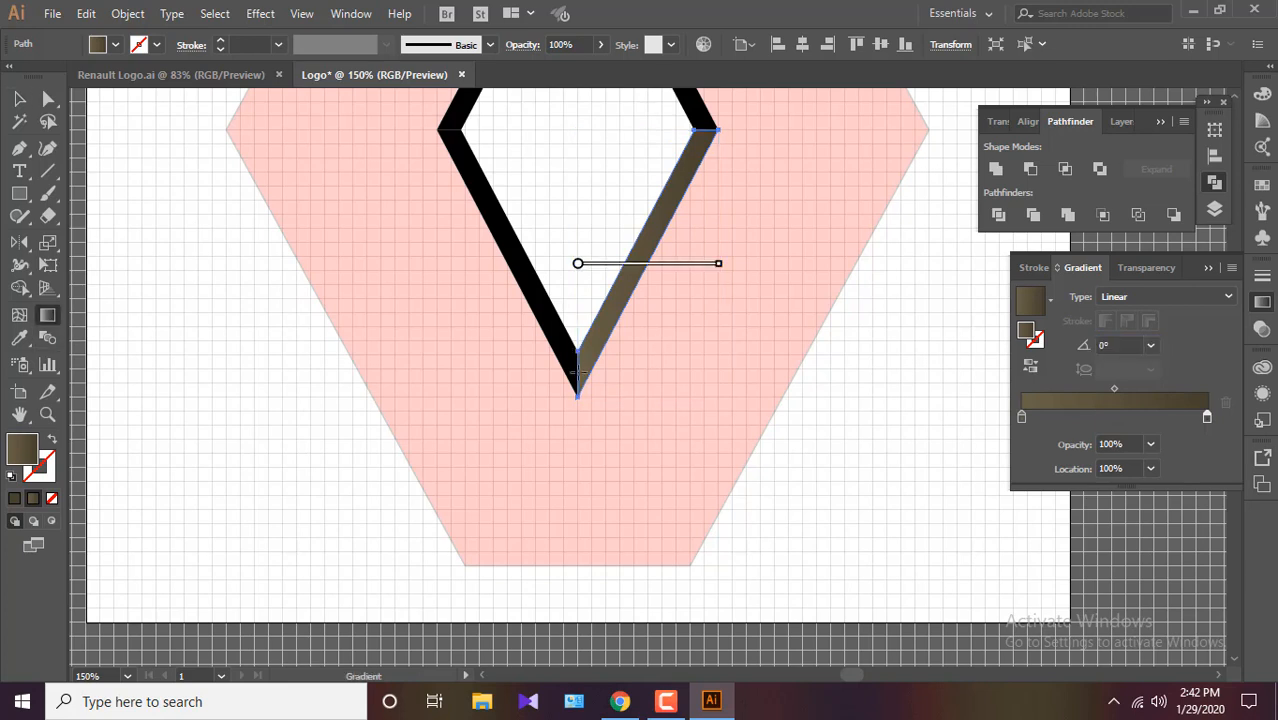
pyautogui.moveTo(578, 370)
pyautogui.mouseDown()
pyautogui.moveTo(702, 171)
pyautogui.moveTo(704, 136)
pyautogui.mouseUp()
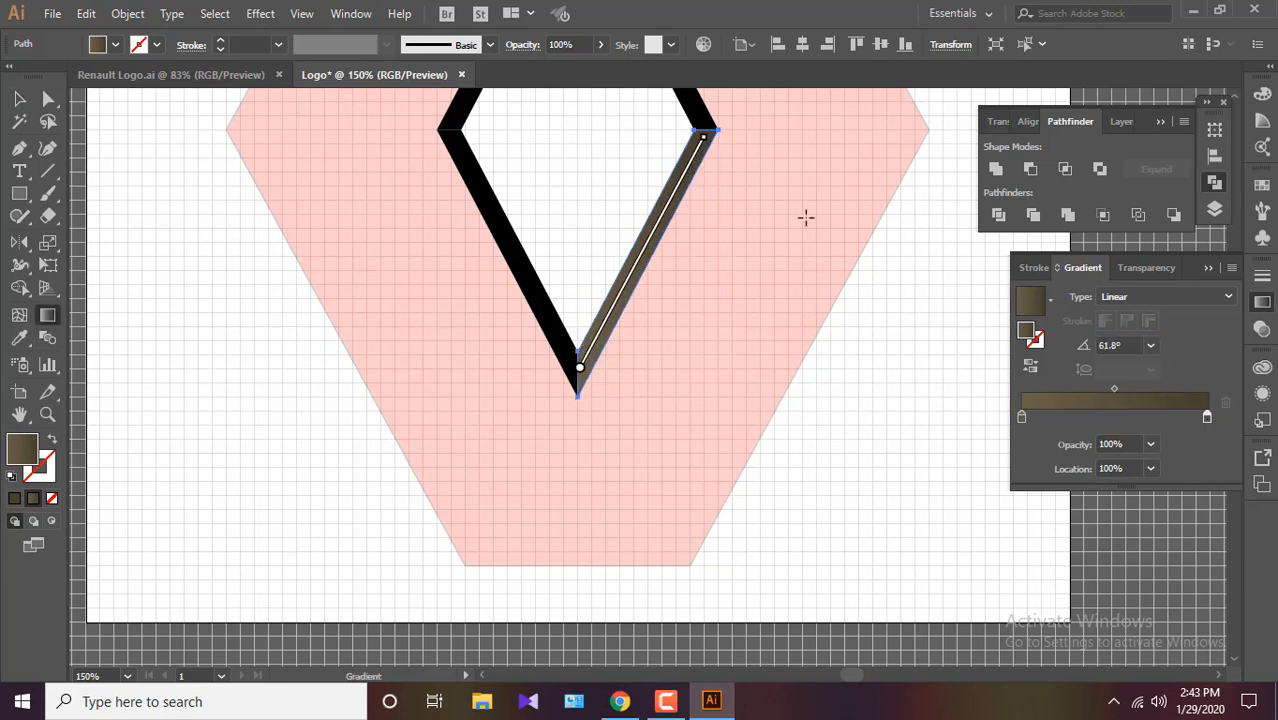
pyautogui.press('v')
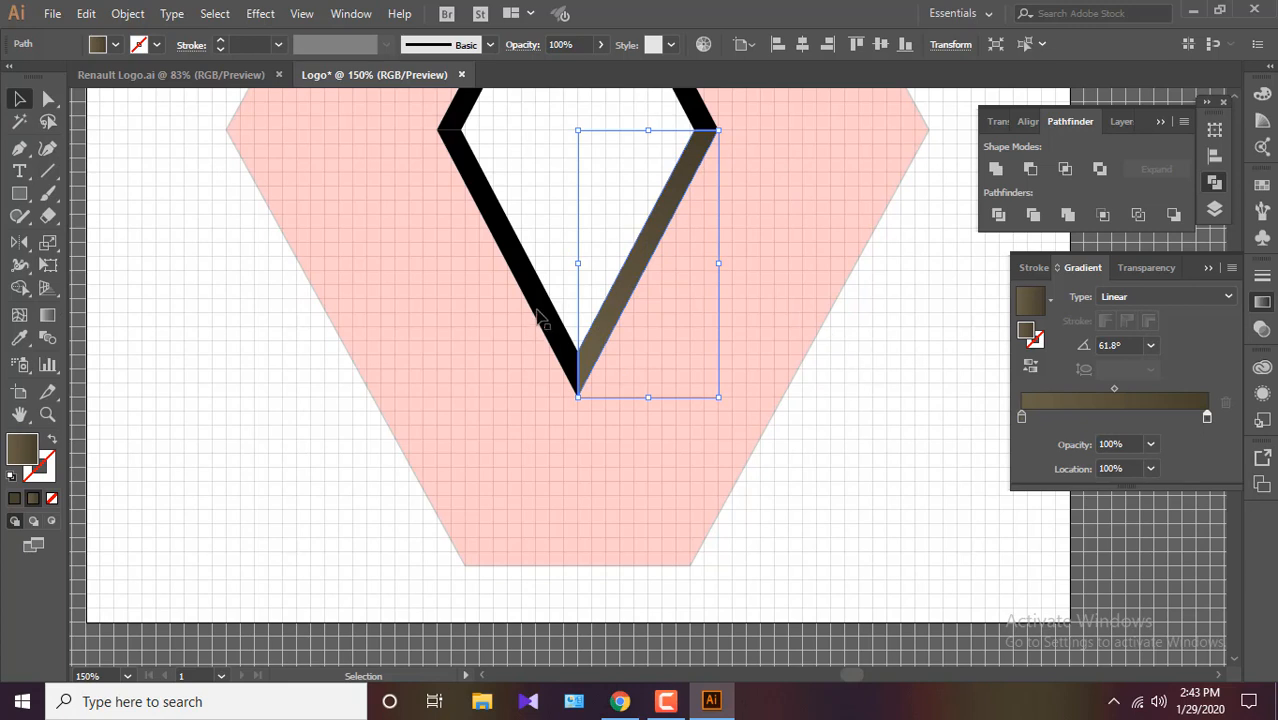
# Fill the diamond's lower-left section with the linear gradient and set its starting colour stop to RGB 149, 143, 119.
pyautogui.click(551, 350)
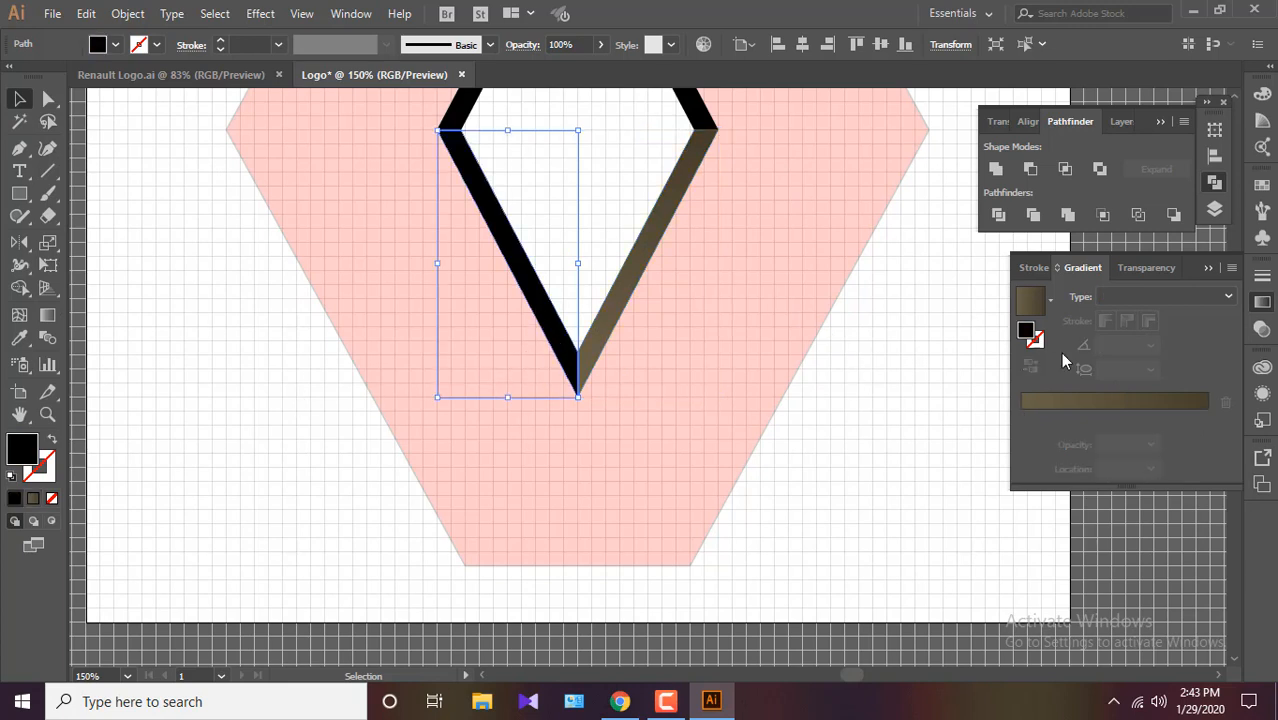
pyautogui.click(1110, 401)
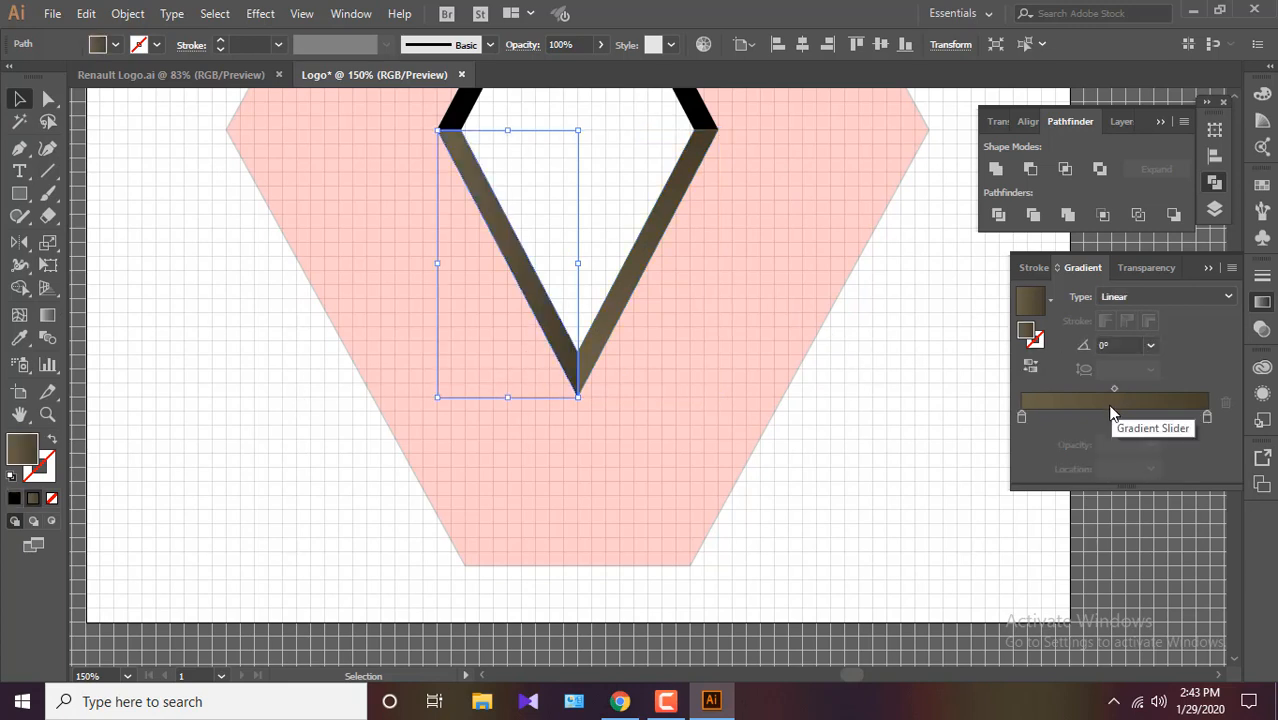
pyautogui.doubleClick(1021, 418)
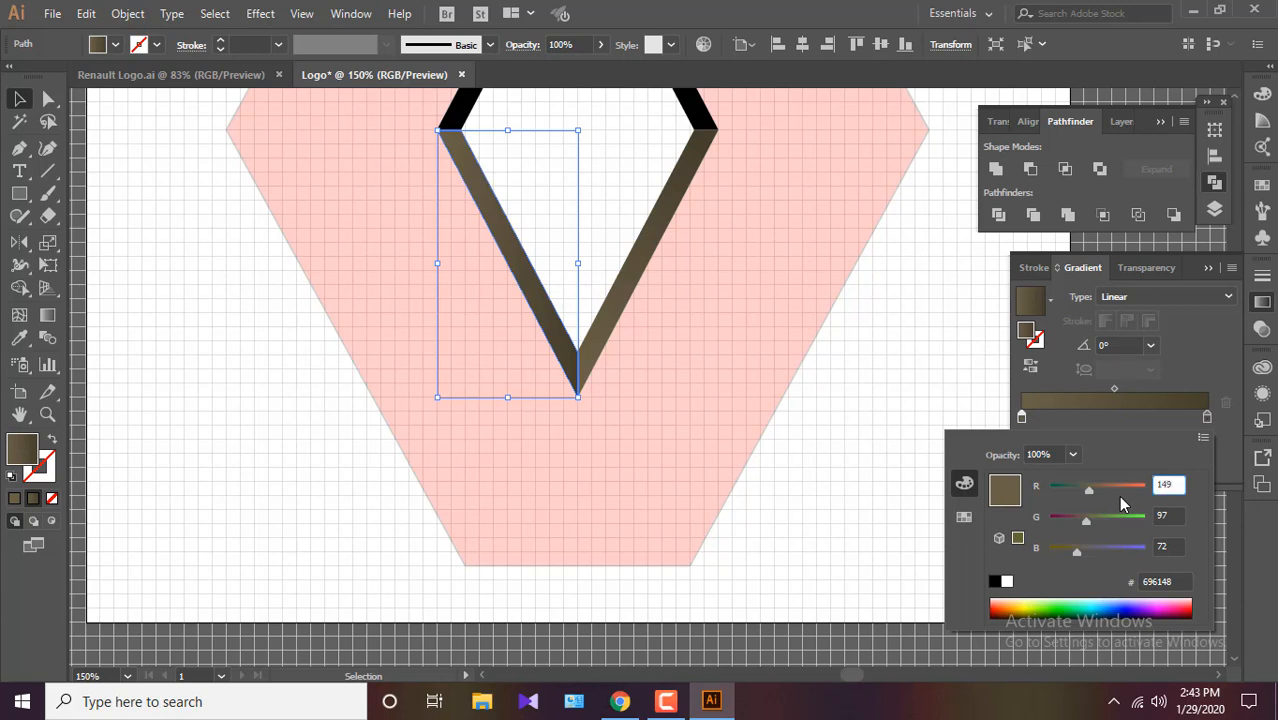
pyautogui.write('149')
pyautogui.press('Tab')
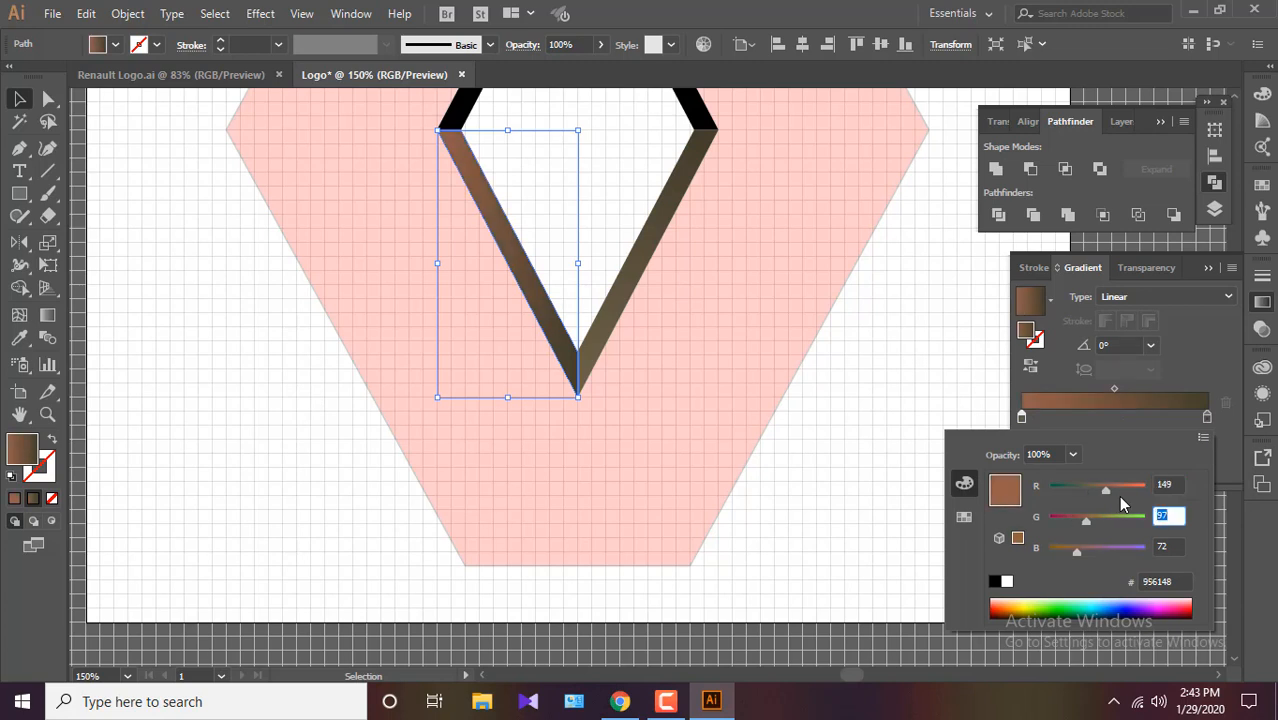
pyautogui.press('Tab')
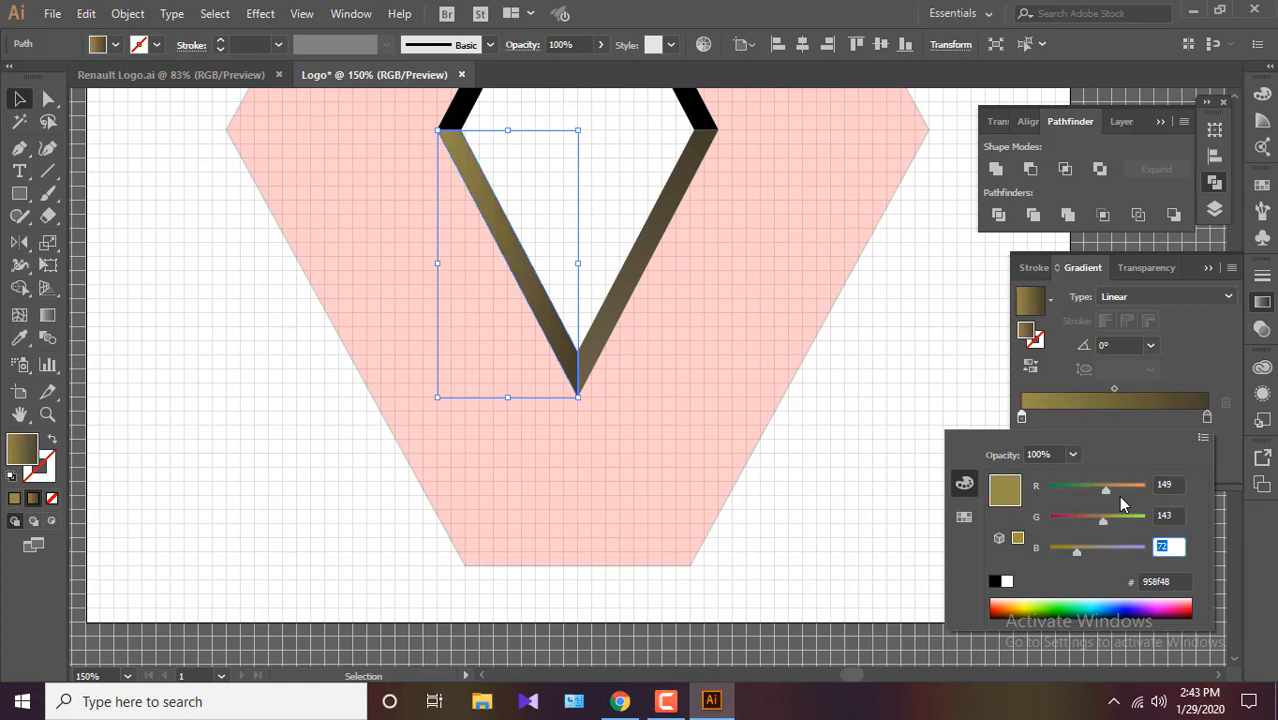
pyautogui.write('11')
pyautogui.press('Return')
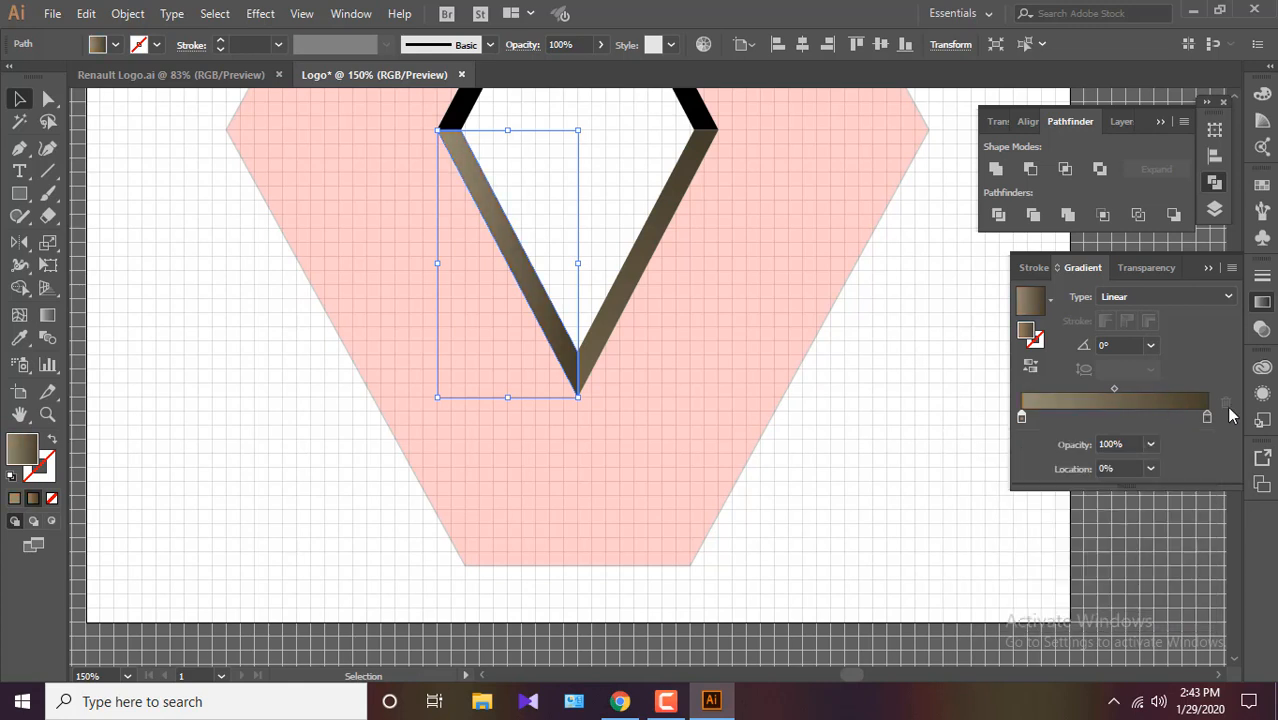
# Set the ending colour stop of the lower-left section's gradient to RGB 202, 193, 172.
pyautogui.doubleClick(1207, 418)
pyautogui.click(1174, 484)
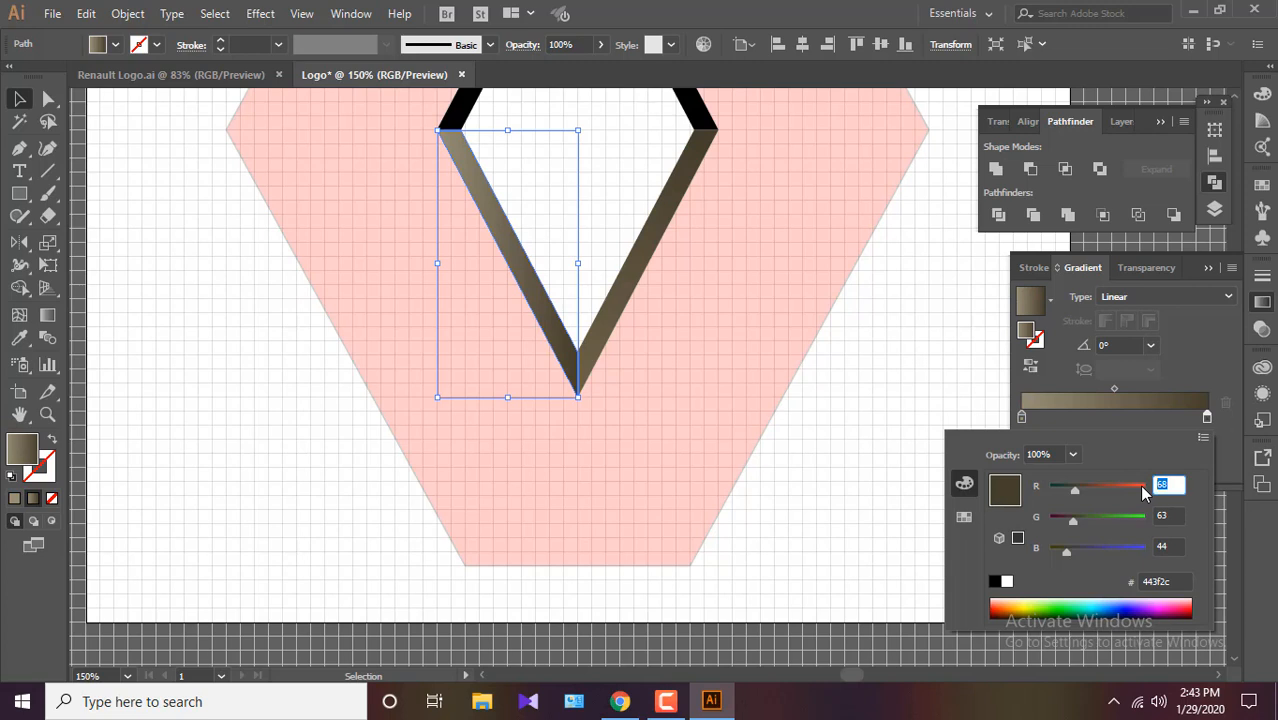
pyautogui.write('202')
pyautogui.press('Tab')
pyautogui.write('193')
pyautogui.press('Tab')
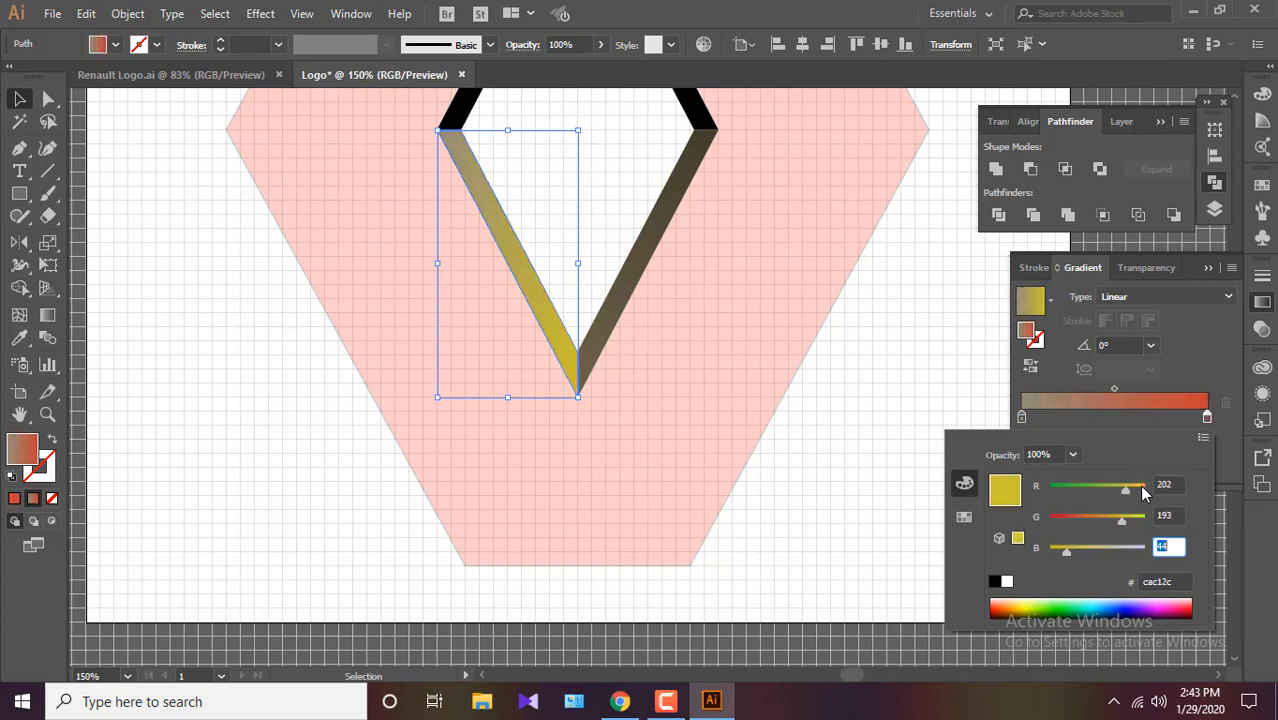
pyautogui.write('172')
pyautogui.press('Return')
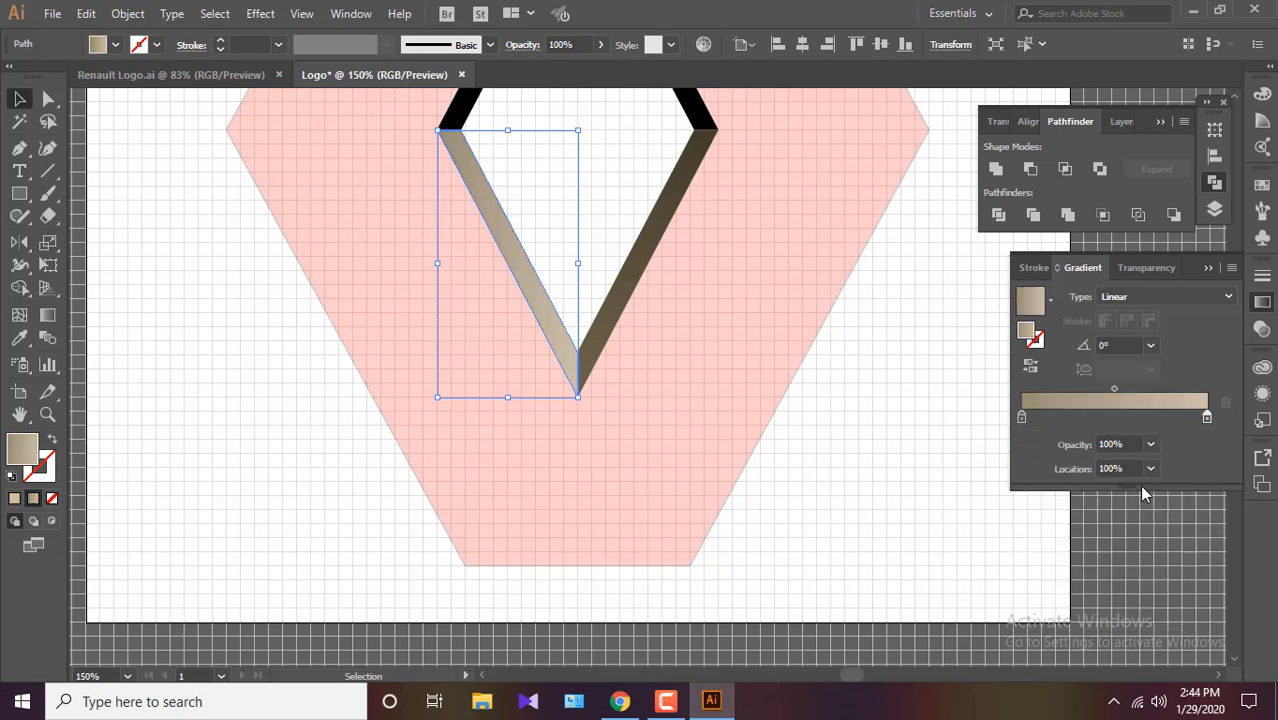
# Set the angle of the lower-left section's gradient to 180°.
pyautogui.moveTo(1113, 345); pyautogui.dragTo(1062, 353)
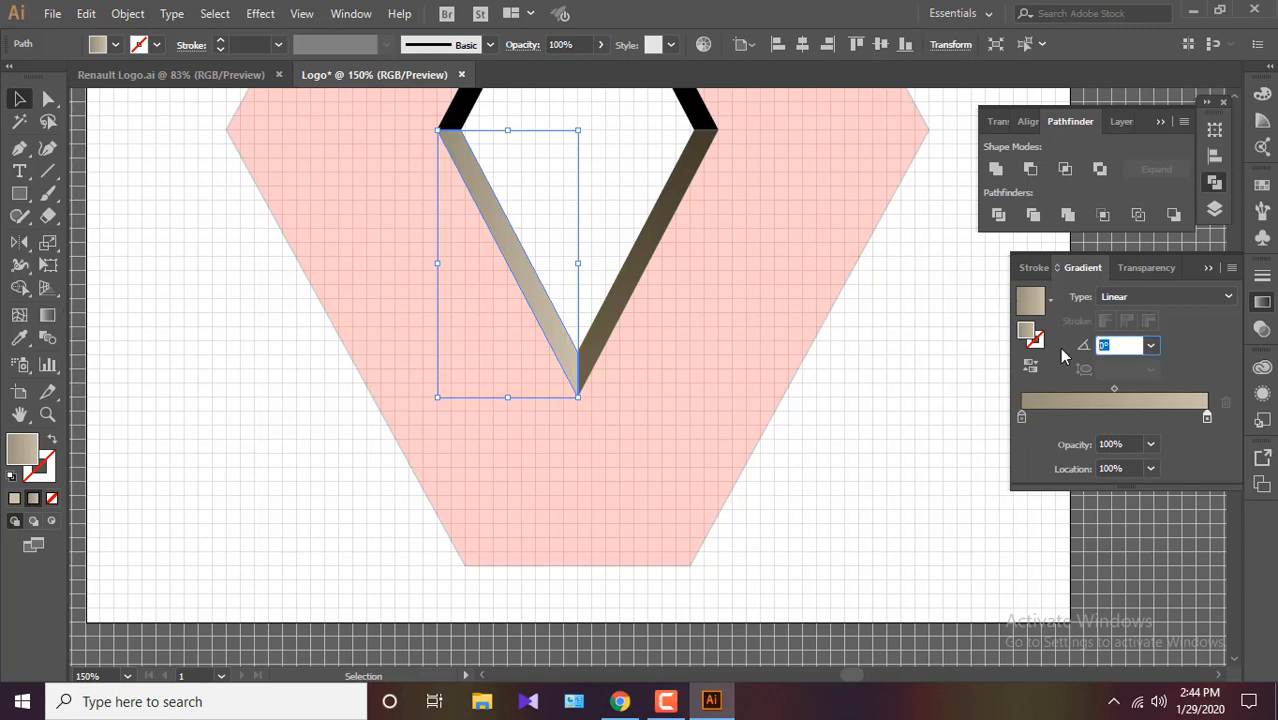
pyautogui.write('180')
pyautogui.press('Return')
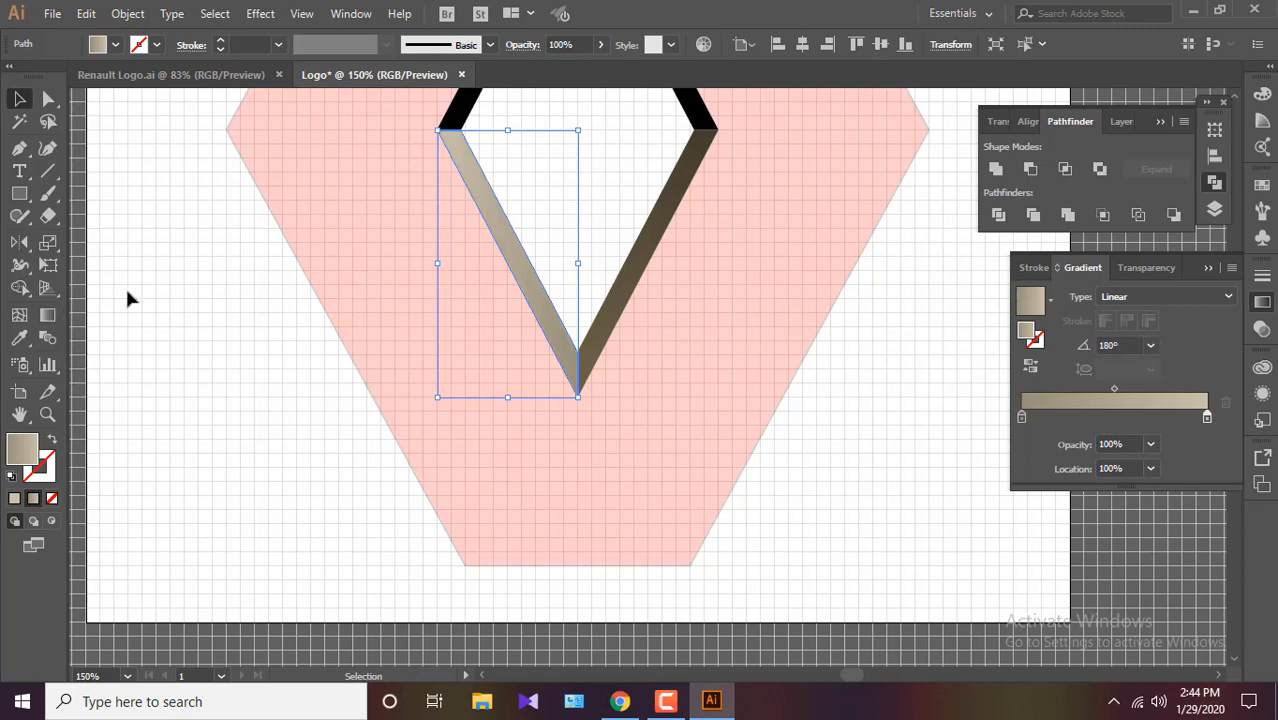
pyautogui.press('g')
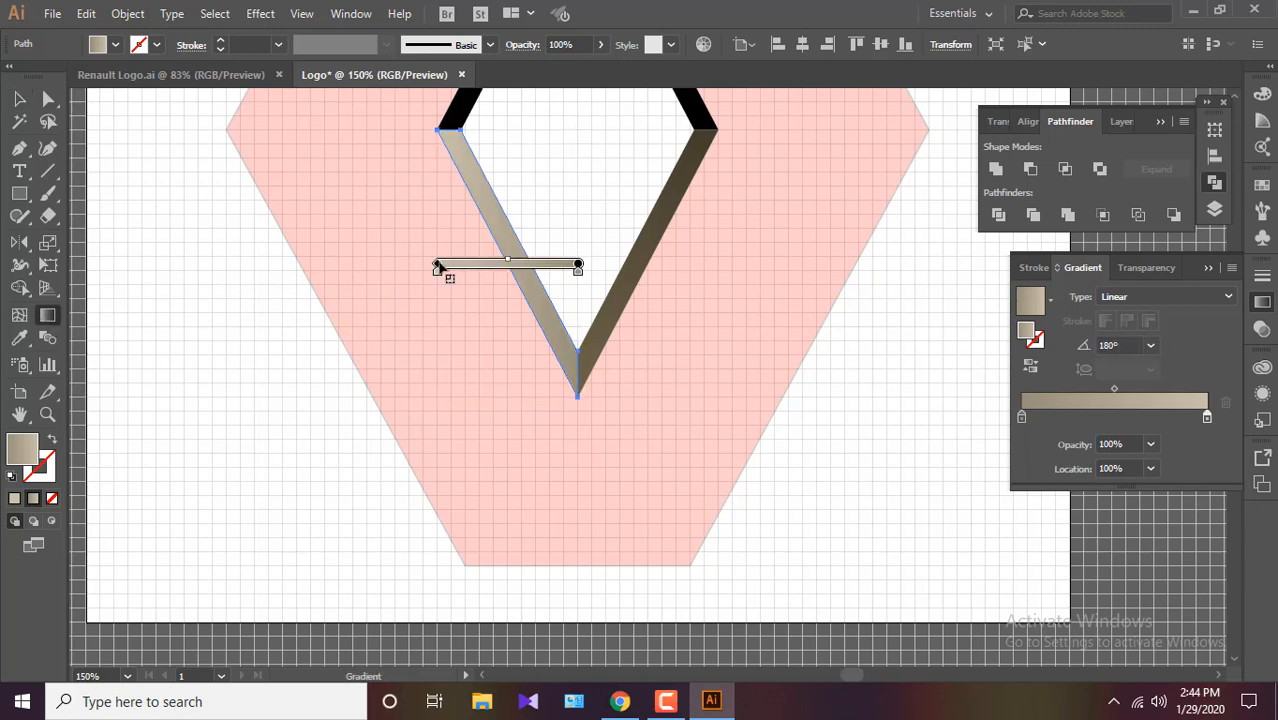
pyautogui.press('v')
# Fill the diamond's upper-left section with the linear gradient and set its starting colour stop to RGB 105, 97, 72.
pyautogui.scroll(3, 800, 380)
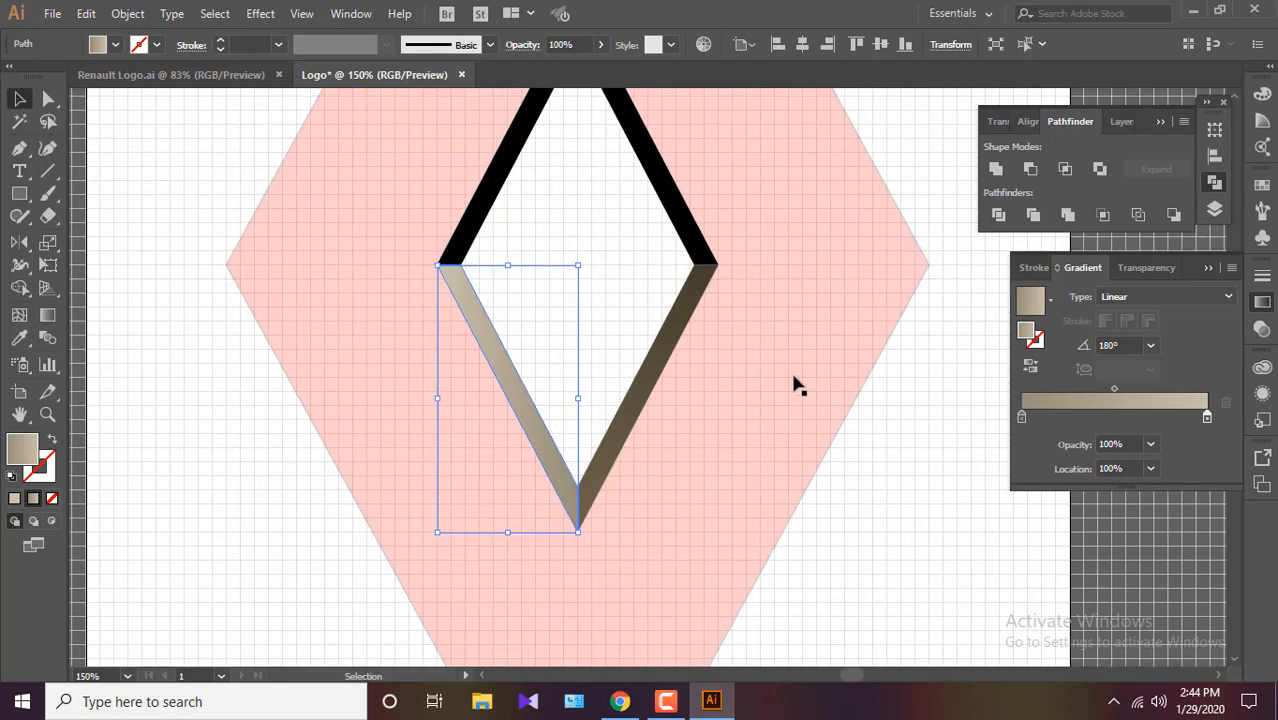
pyautogui.click(500, 181)
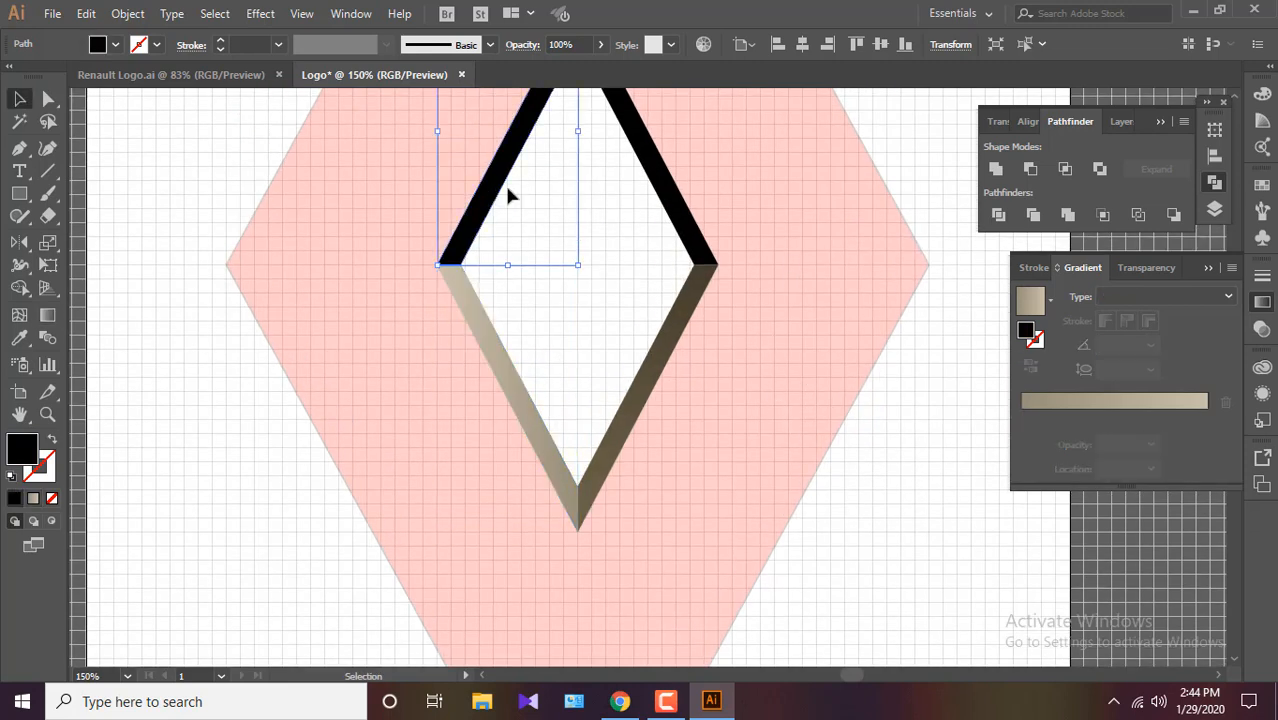
pyautogui.click(1121, 401)
pyautogui.doubleClick(1021, 417)
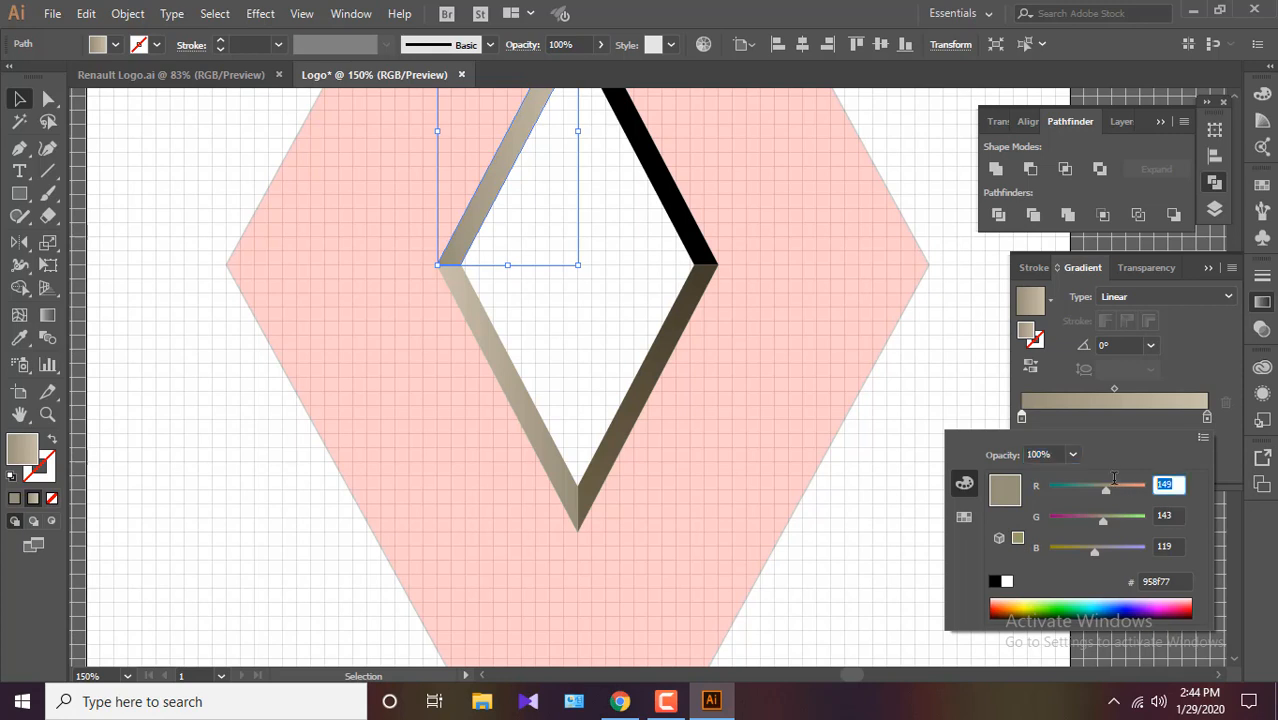
pyautogui.write('105')
pyautogui.press('Tab')
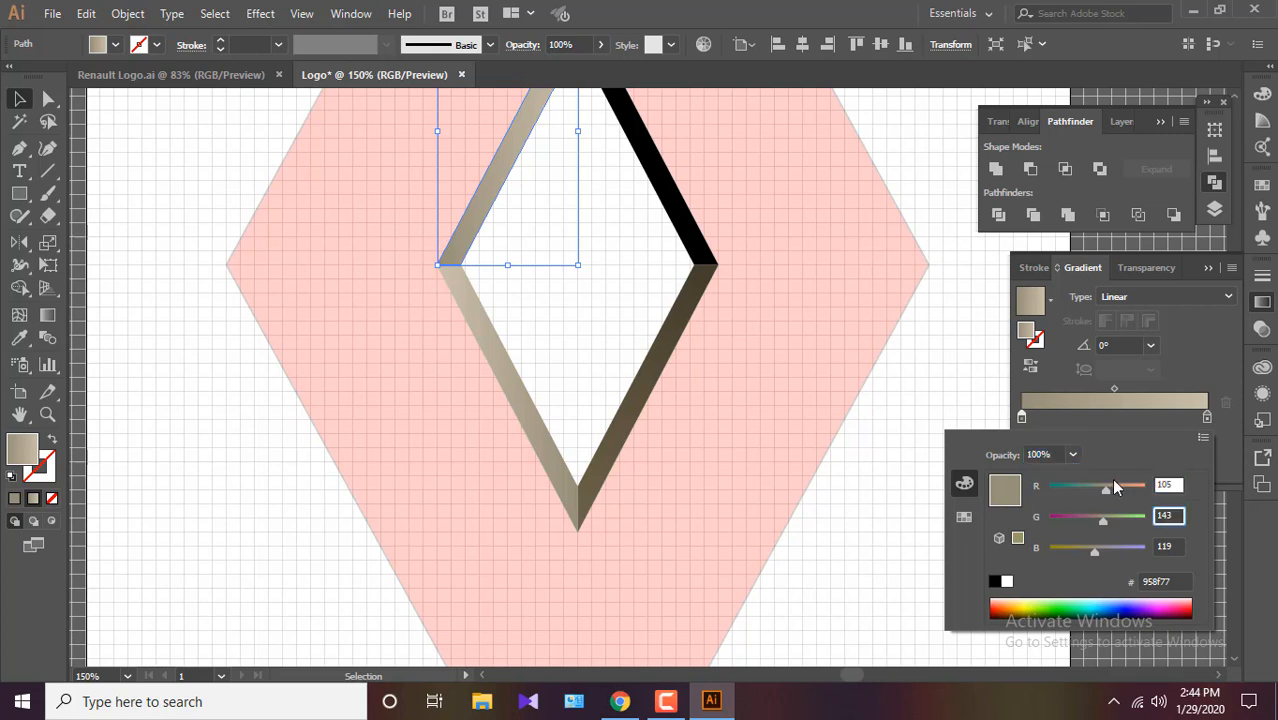
pyautogui.write('97')
pyautogui.press('Tab')
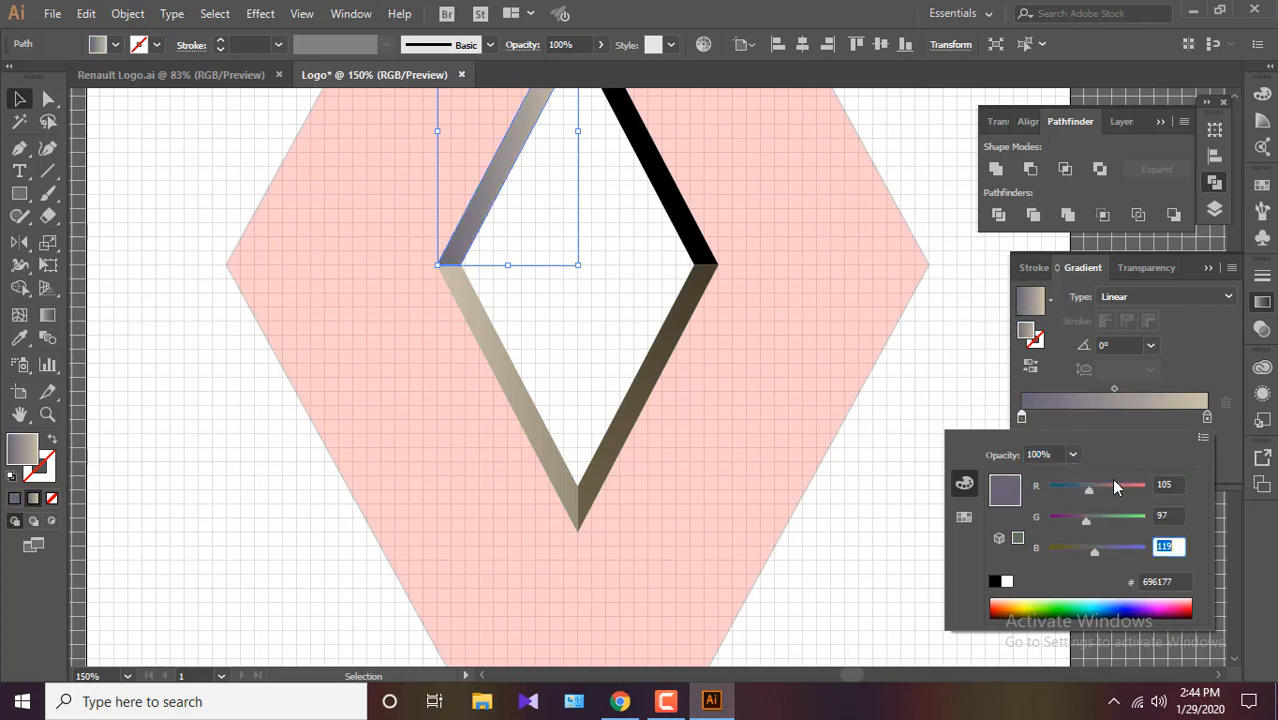
pyautogui.write('72')
pyautogui.press('Return')
# Set the ending colour stop of the upper-left section's gradient to RGB 153, 144, 117.
pyautogui.doubleClick(1207, 417)
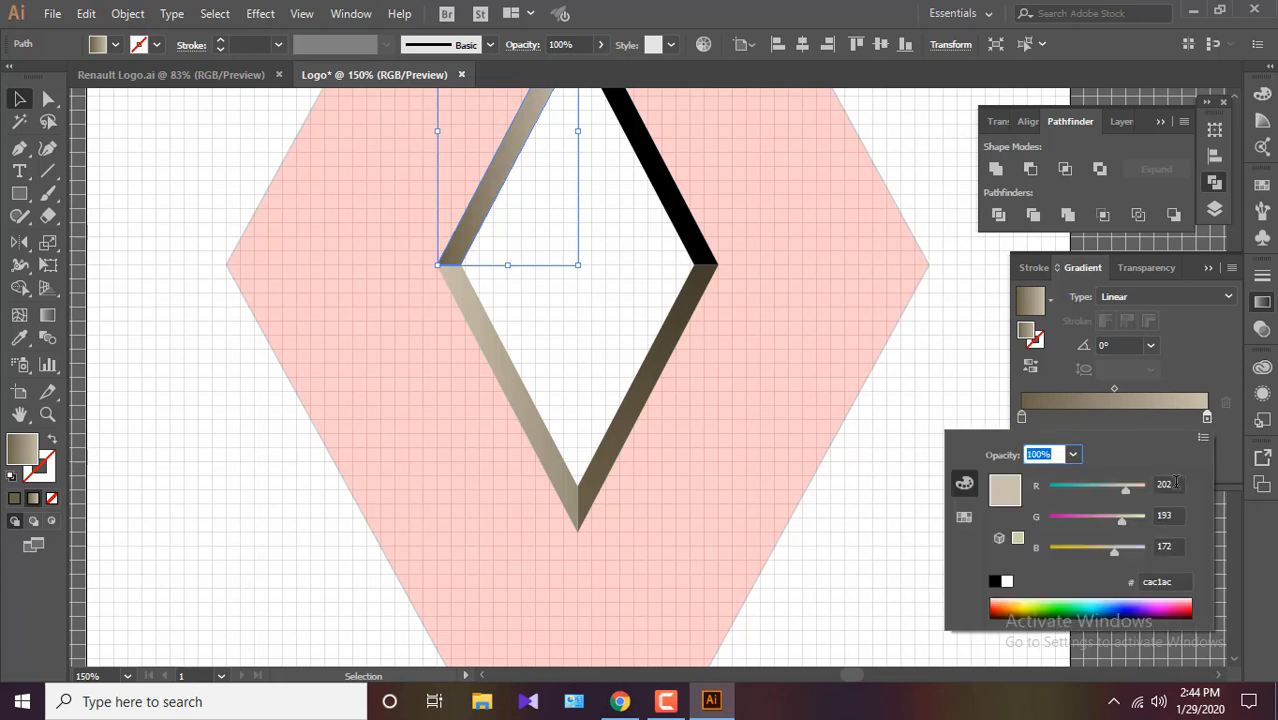
pyautogui.write('153')
pyautogui.press('Tab')
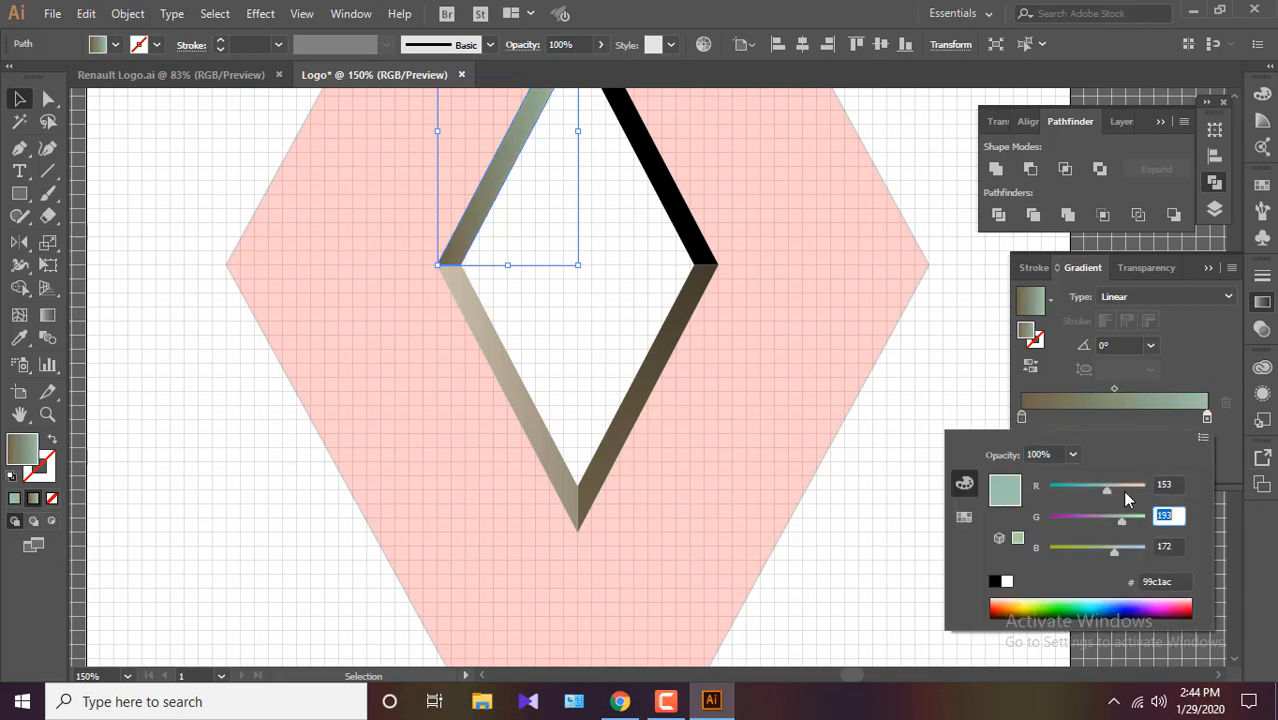
pyautogui.write('144')
pyautogui.press('Tab')
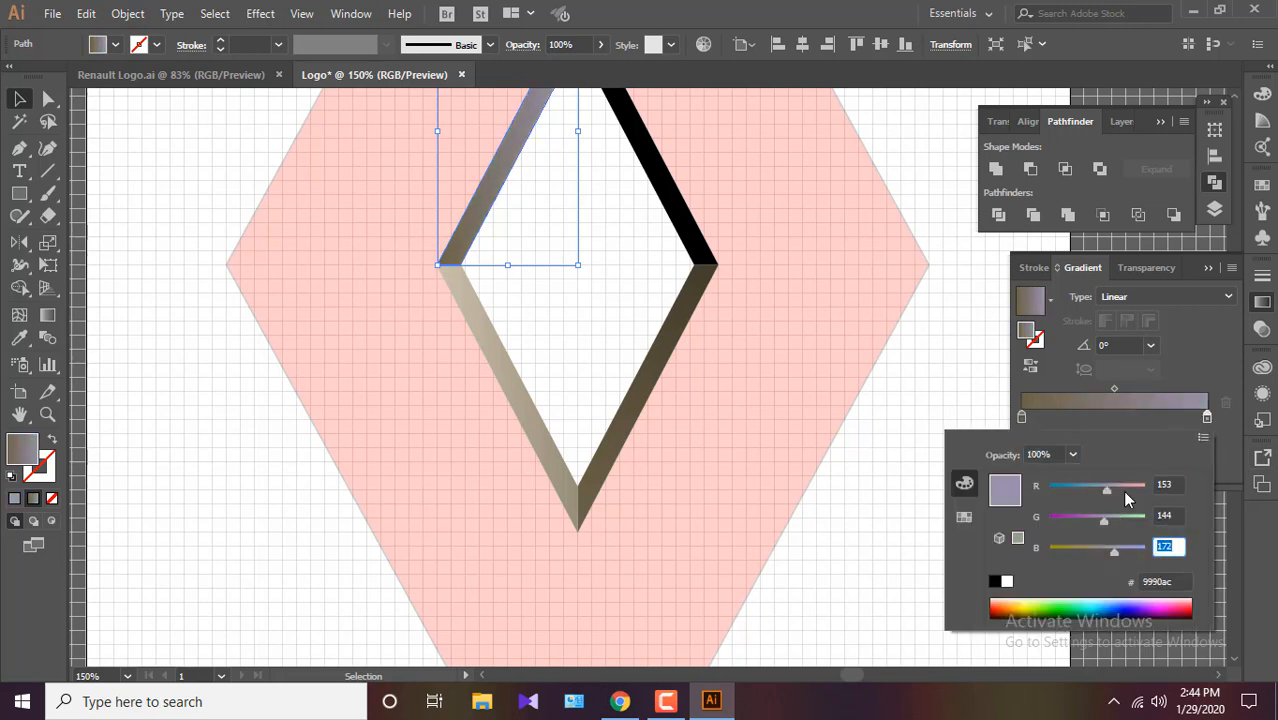
pyautogui.write('117')
pyautogui.press('Return')
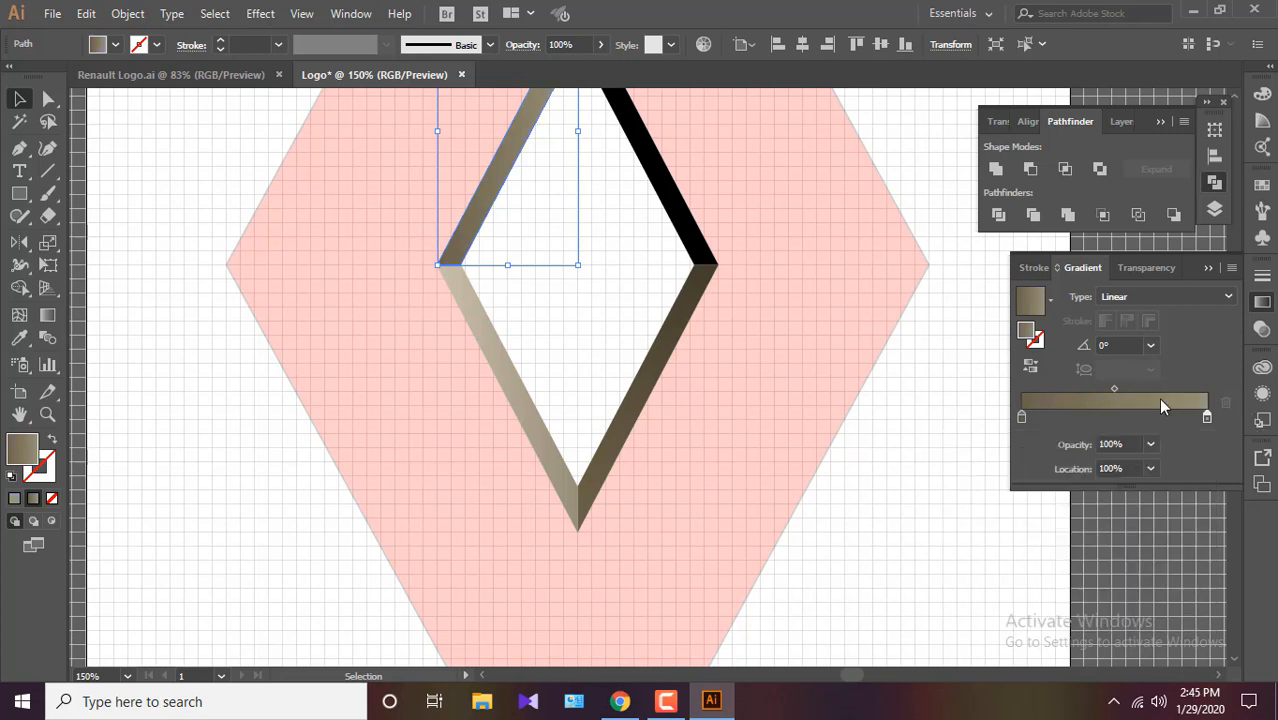
# Set the angle of the upper-left section's gradient to -118°.
pyautogui.click(1078, 347)
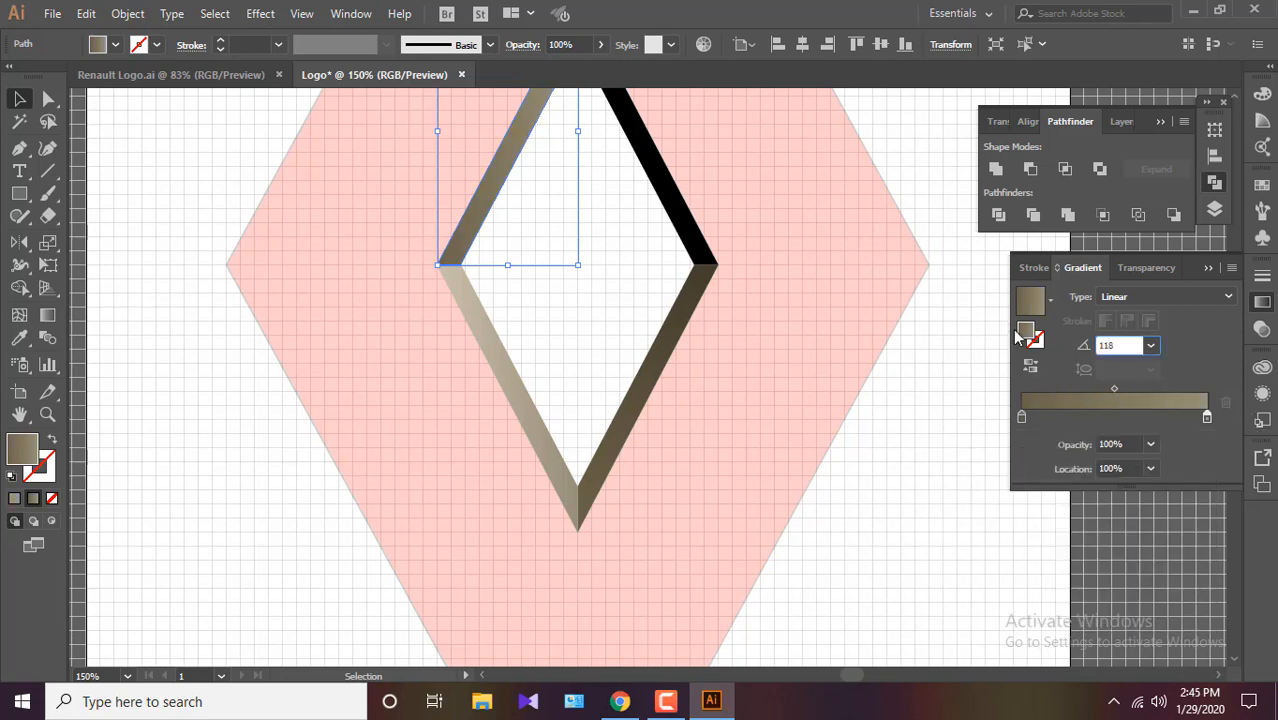
pyautogui.press('Return')
pyautogui.scroll(2, 550, 354)
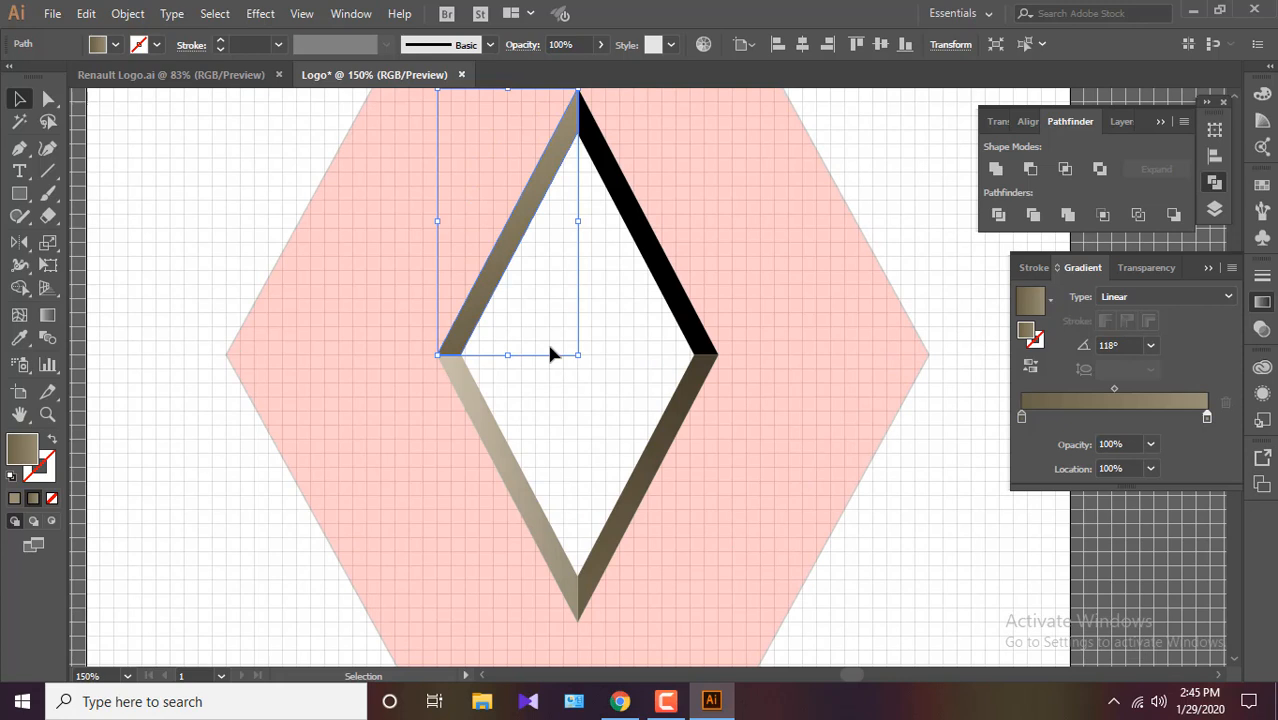
pyautogui.click(1098, 345)
pyautogui.write('-')
pyautogui.press('Return')
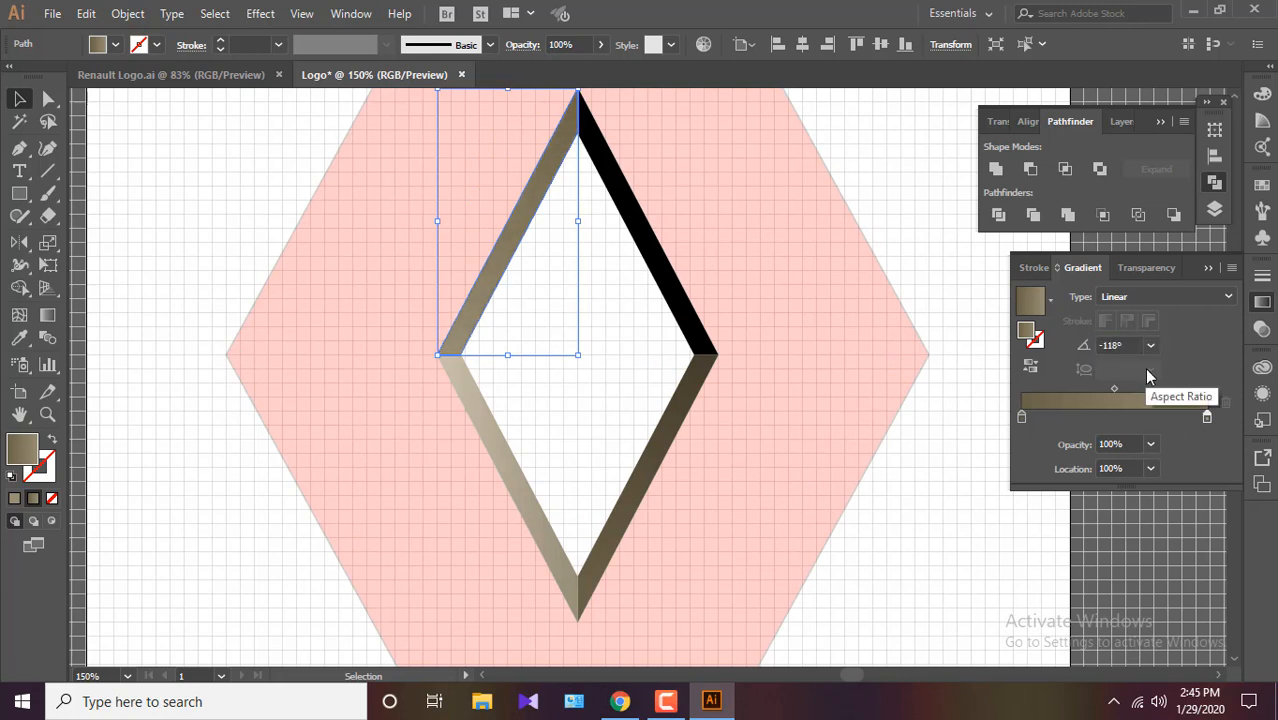
# Run the upper-left section's gradient from the top tip to about halfway down its length with the Gradient tool, at -118°.
pyautogui.click(47, 314)
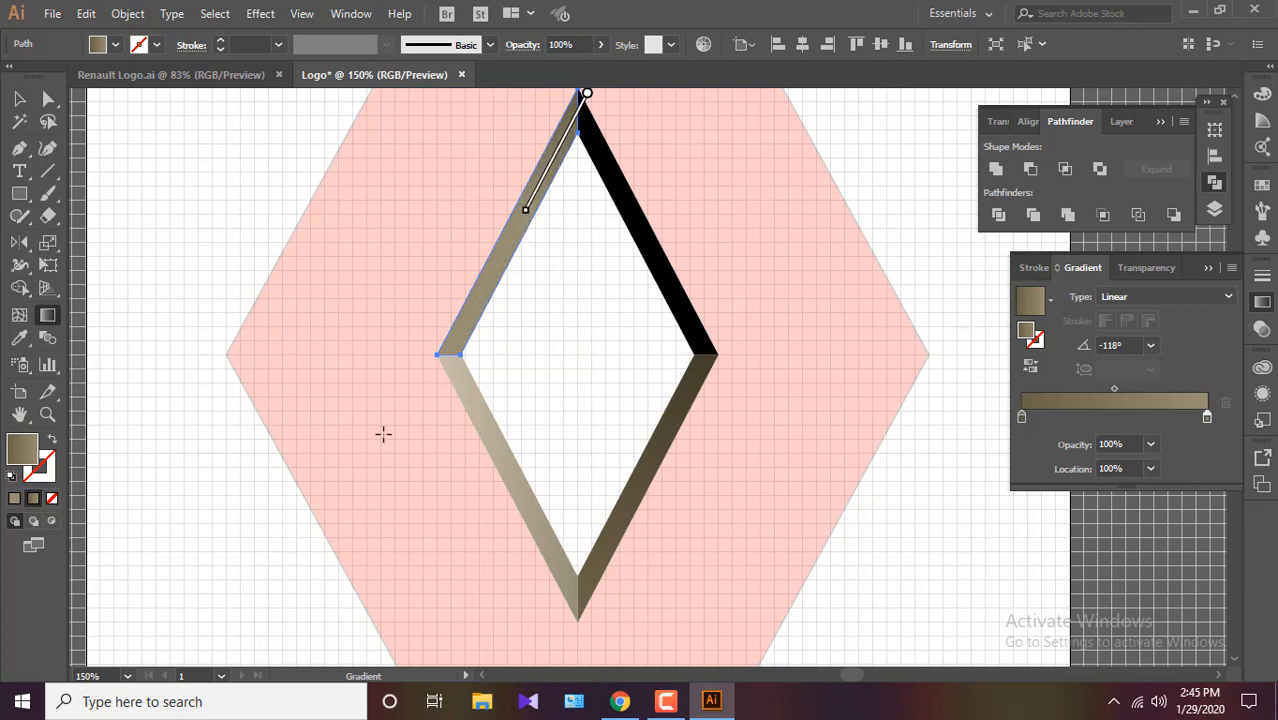
pyautogui.press('v')
pyautogui.click(787, 345)
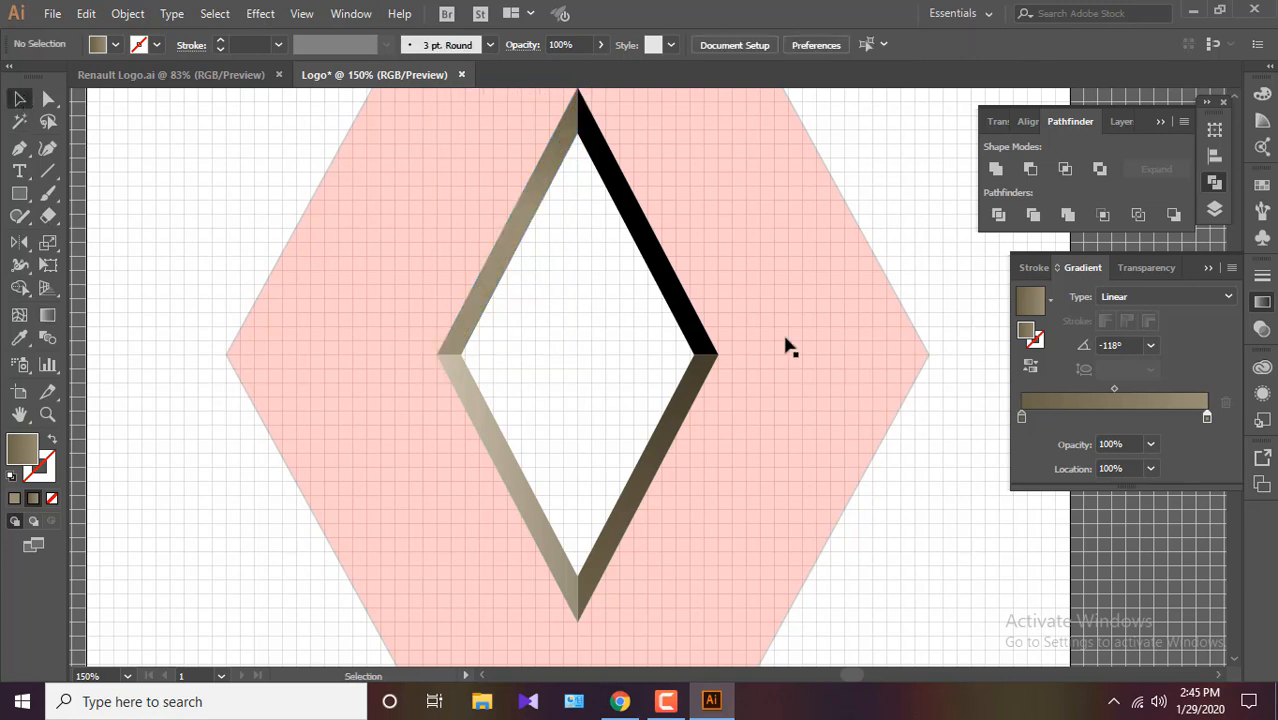
# Fill the diamond's upper-right section with the linear gradient and set its starting colour stop to RGB 49, 45, 28.
pyautogui.click(705, 312)
pyautogui.click(1058, 405)
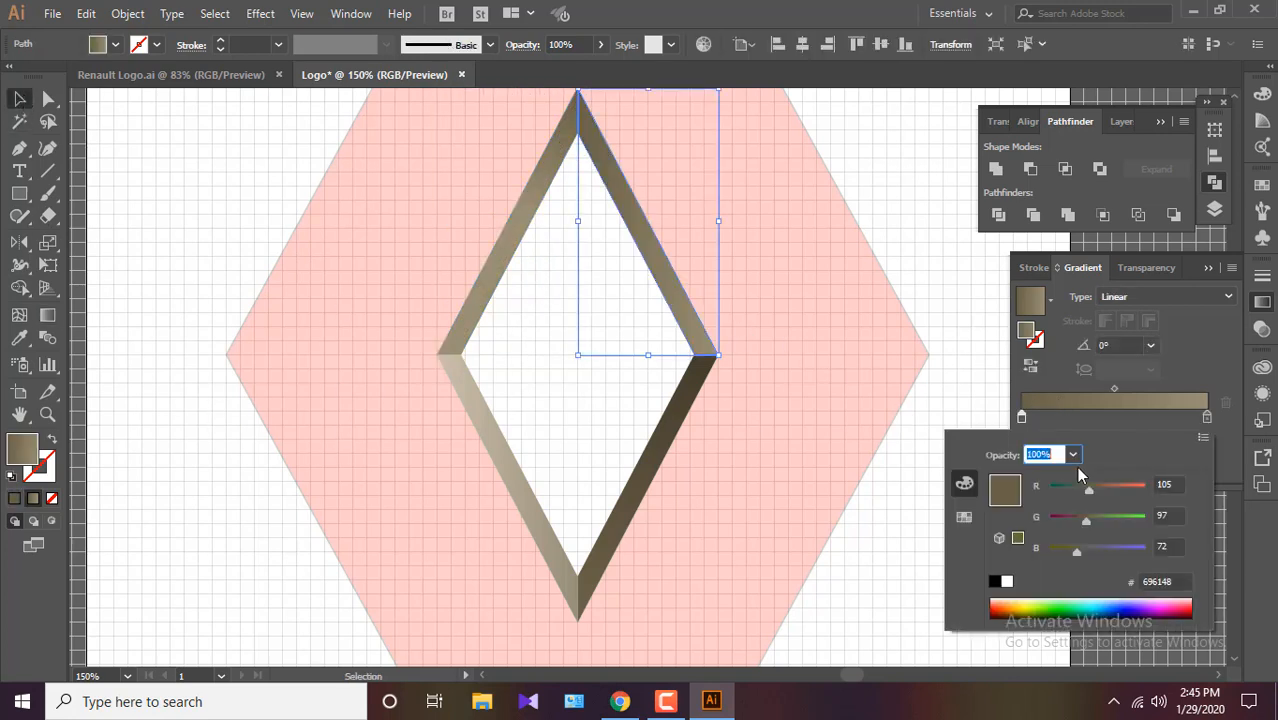
pyautogui.doubleClick(1021, 416)
pyautogui.write('49')
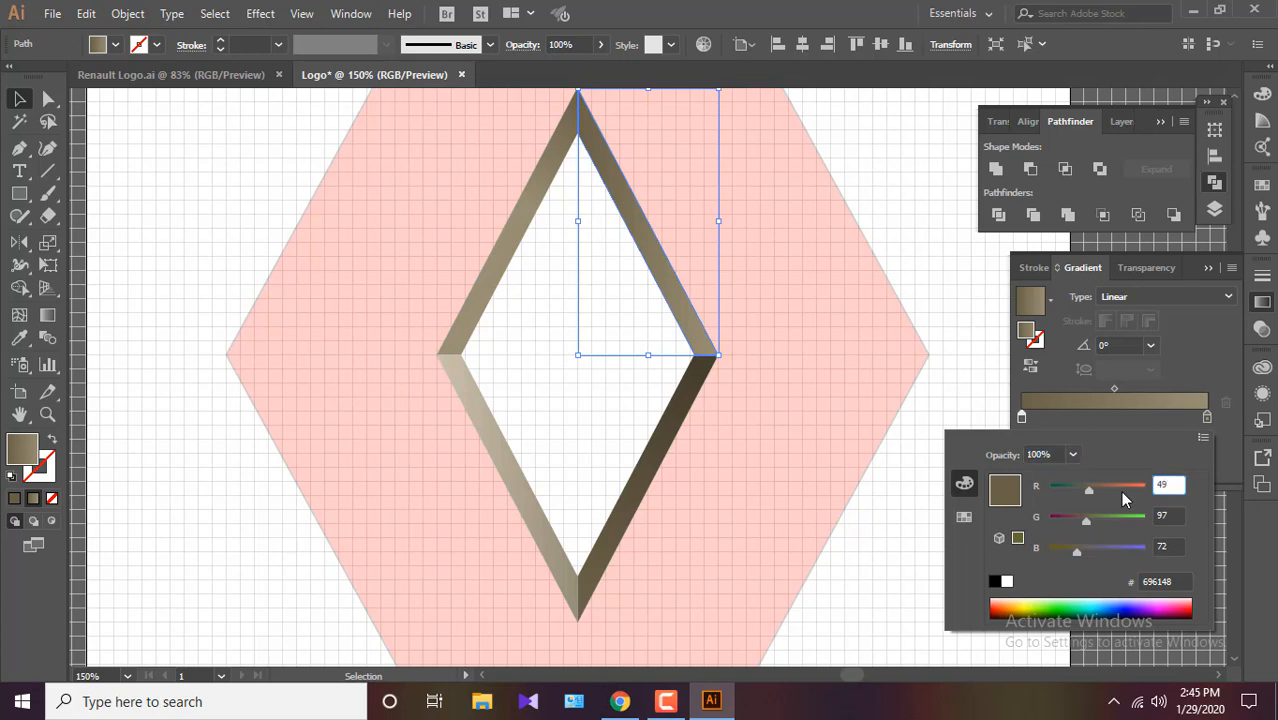
pyautogui.press('Tab')
pyautogui.write('45')
pyautogui.press('Tab')
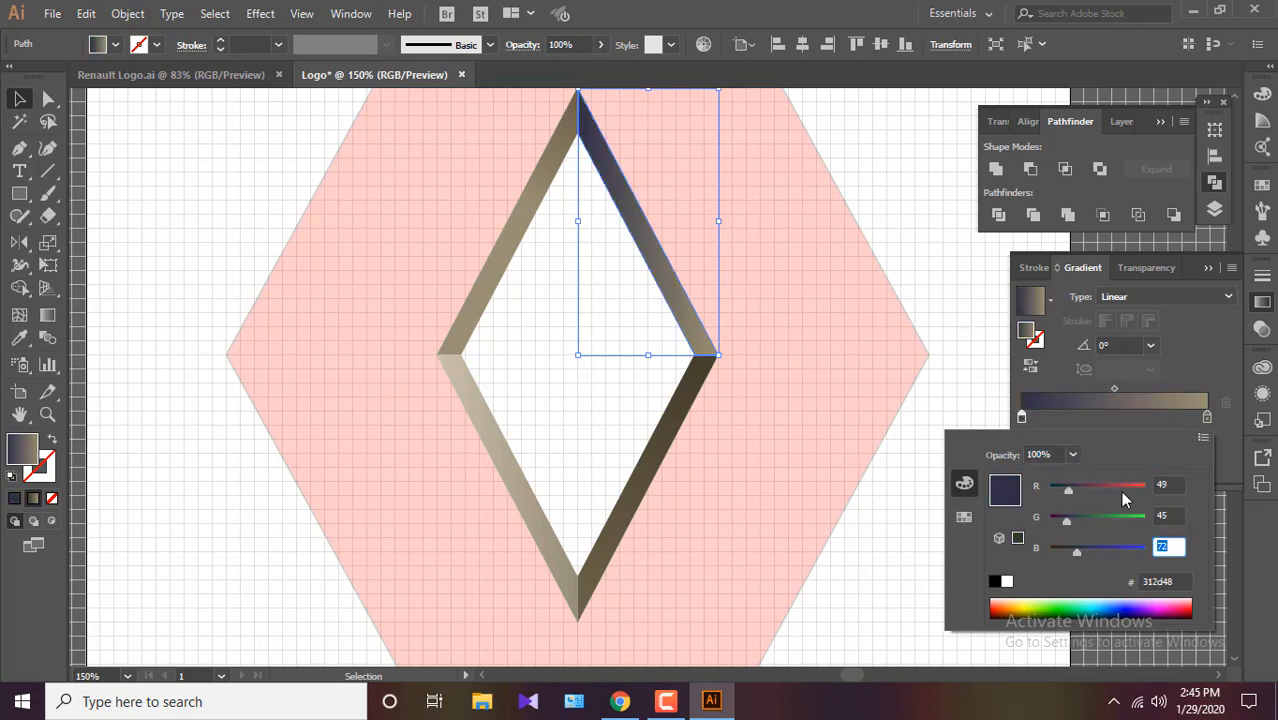
pyautogui.press('Tab')
pyautogui.press('BackSpace')
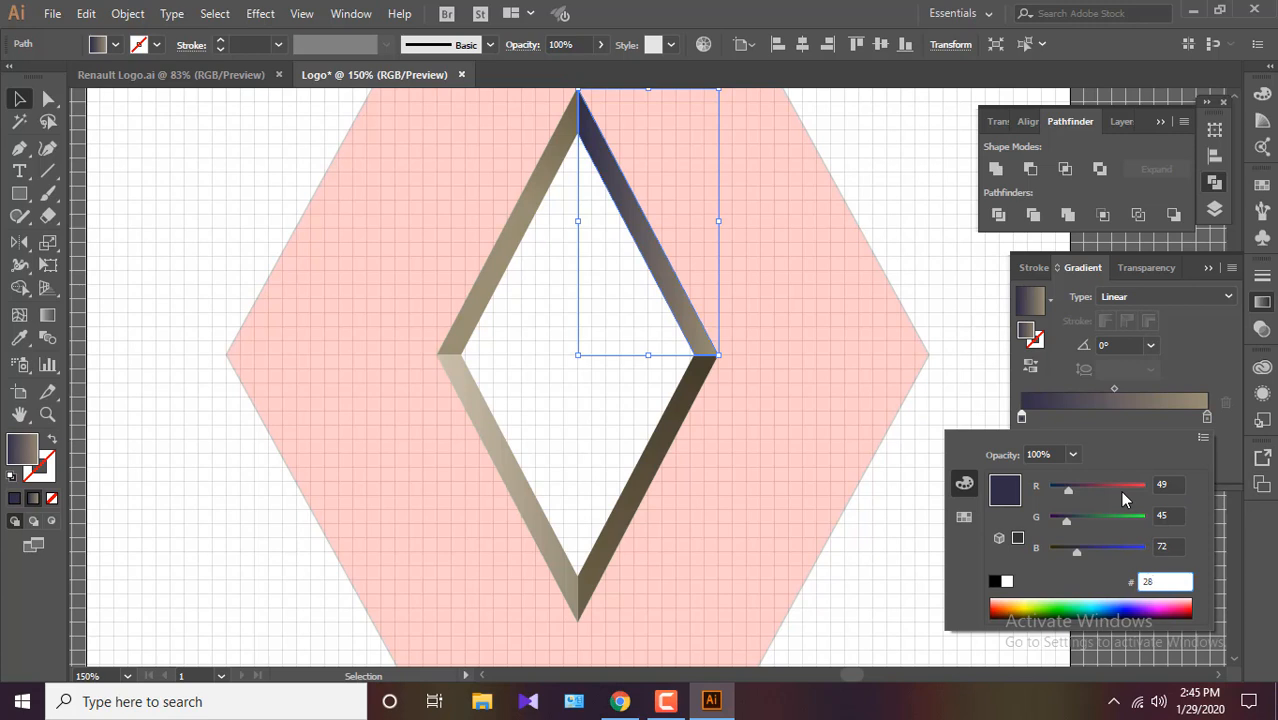
pyautogui.press('Tab')
pyautogui.press('Tab')
pyautogui.press('Tab')
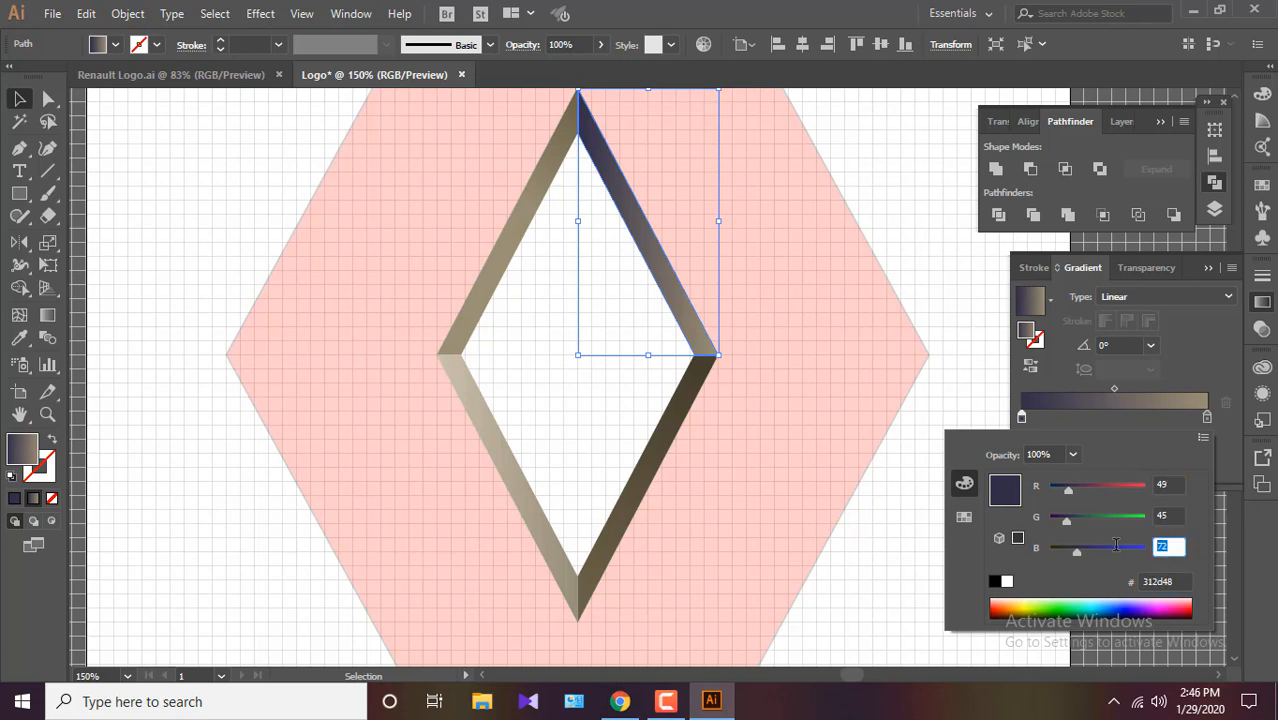
pyautogui.press('Return')
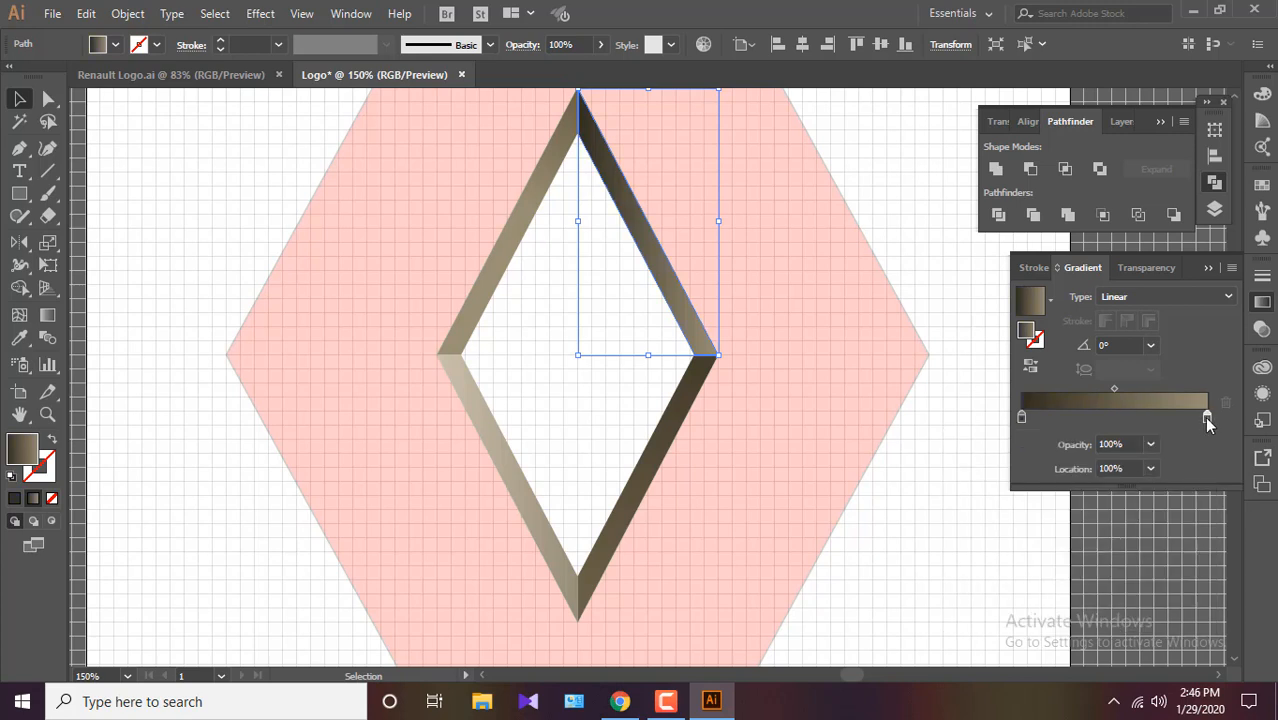
# Set the ending colour stop of the upper-right section's gradient to RGB 68, 63, 42.
pyautogui.doubleClick(1207, 417)
pyautogui.click(1162, 485)
pyautogui.write('68')
pyautogui.press('Tab')
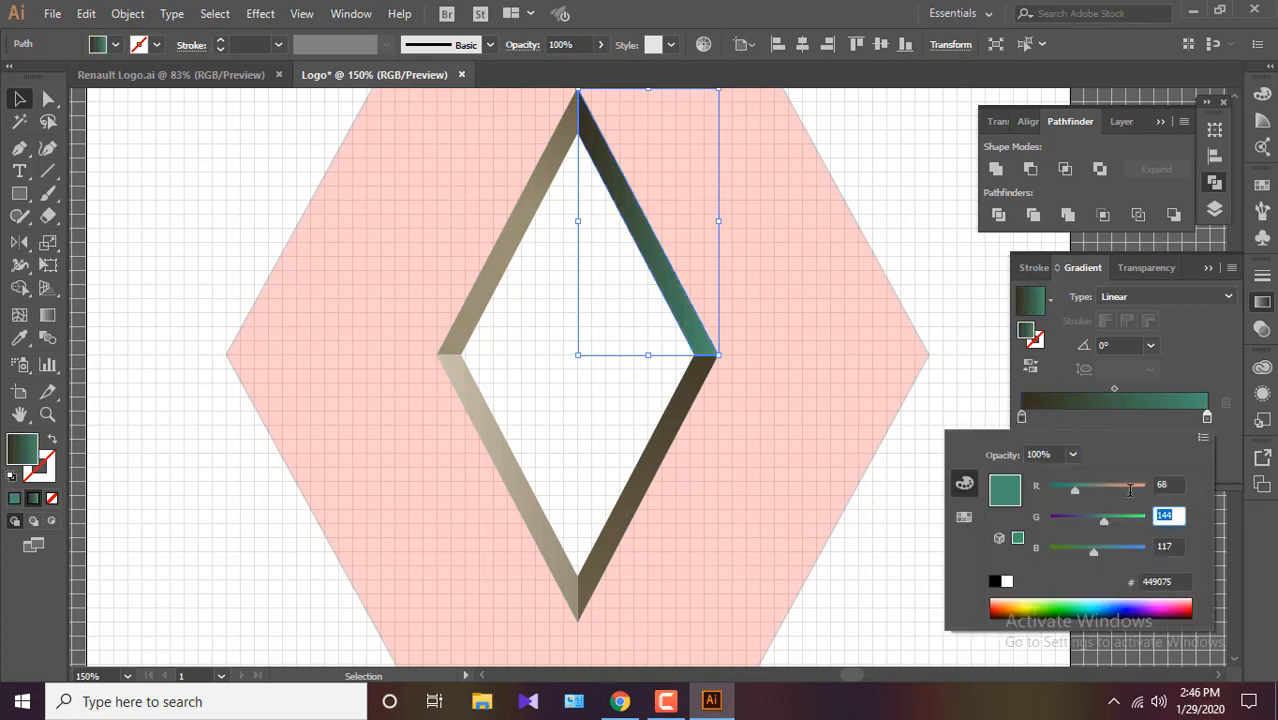
pyautogui.write('63')
pyautogui.press('Tab')
pyautogui.write('42')
pyautogui.press('Return')
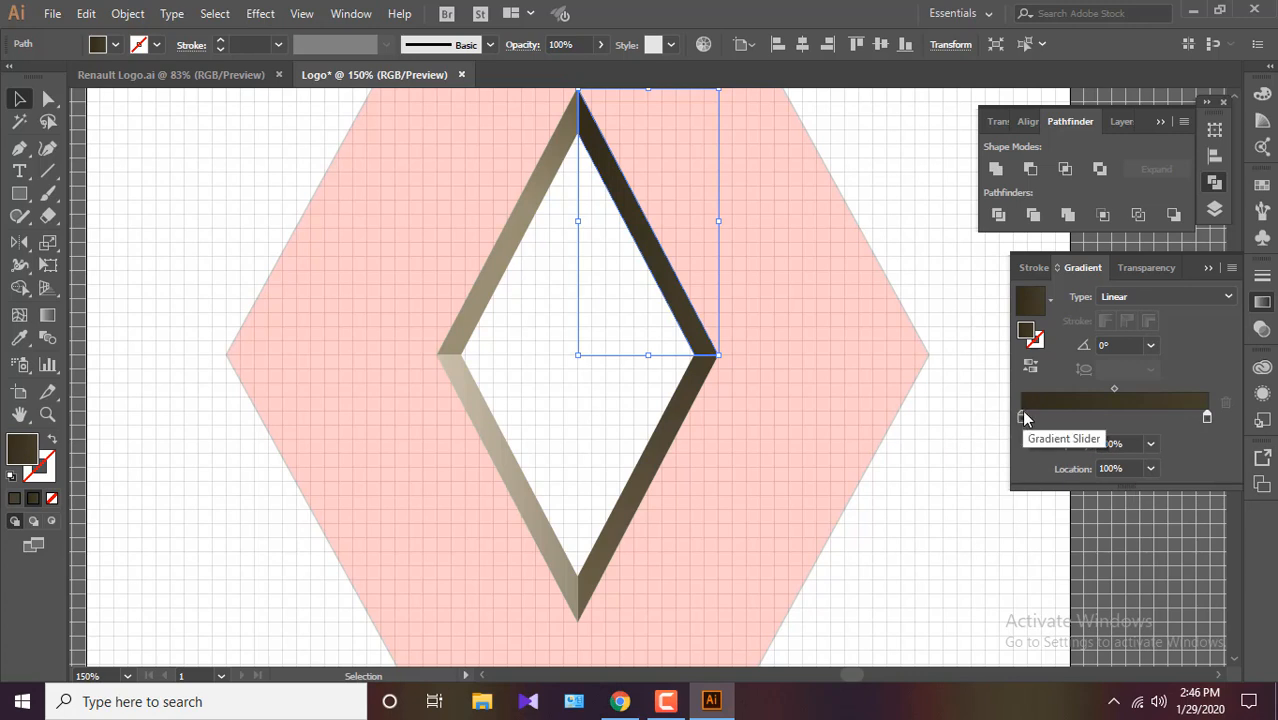
# Run the upper-right section's gradient from the top tip to the right corner with the Gradient tool, at about -61.7°.
pyautogui.press('g')
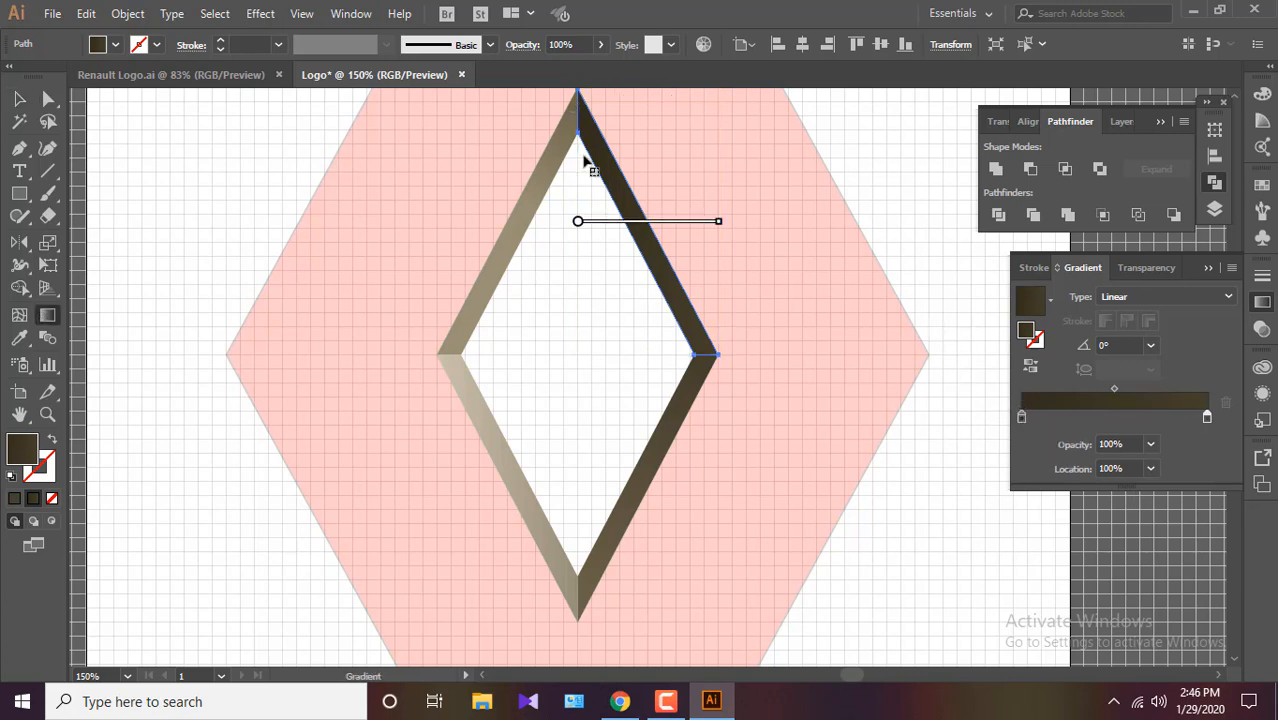
pyautogui.moveTo(580, 105); pyautogui.dragTo(716, 360)
pyautogui.click(19, 98)
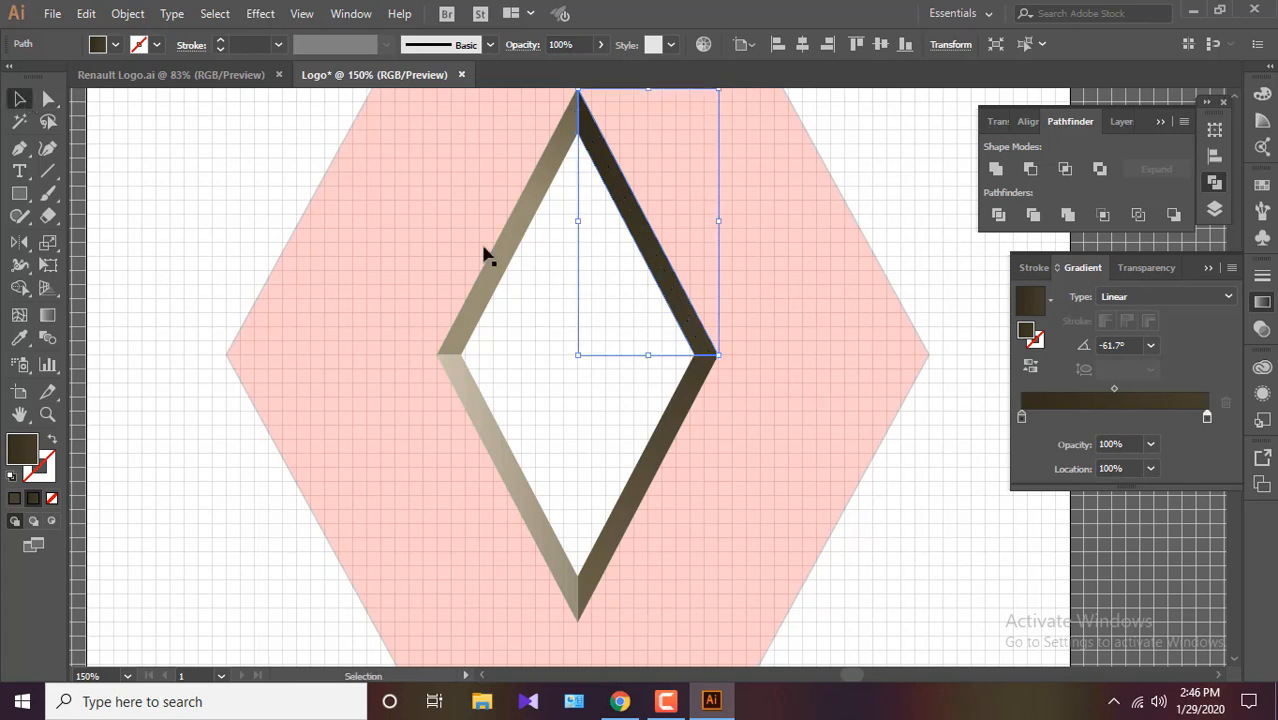
pyautogui.click(956, 476)
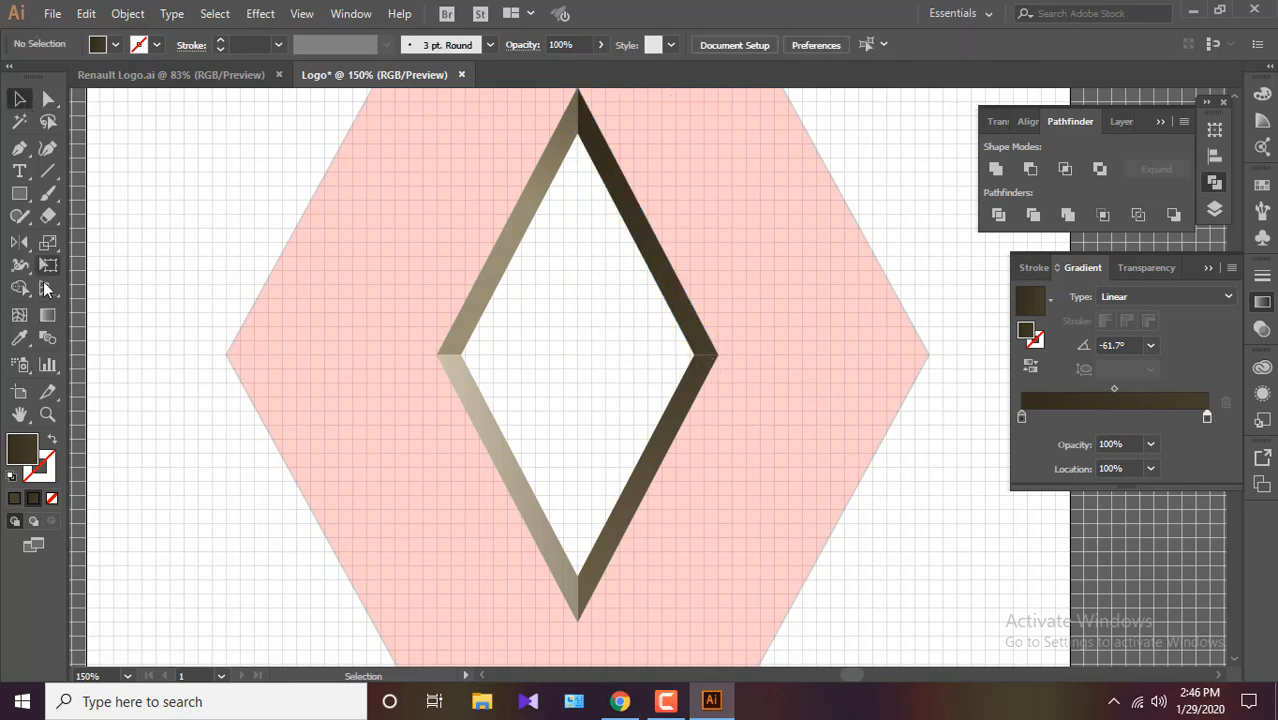
# Examine the gradient directions of the diamond's lower-right and upper-right sections with the Gradient tool.
pyautogui.click(47, 315)
pyautogui.click(706, 354)
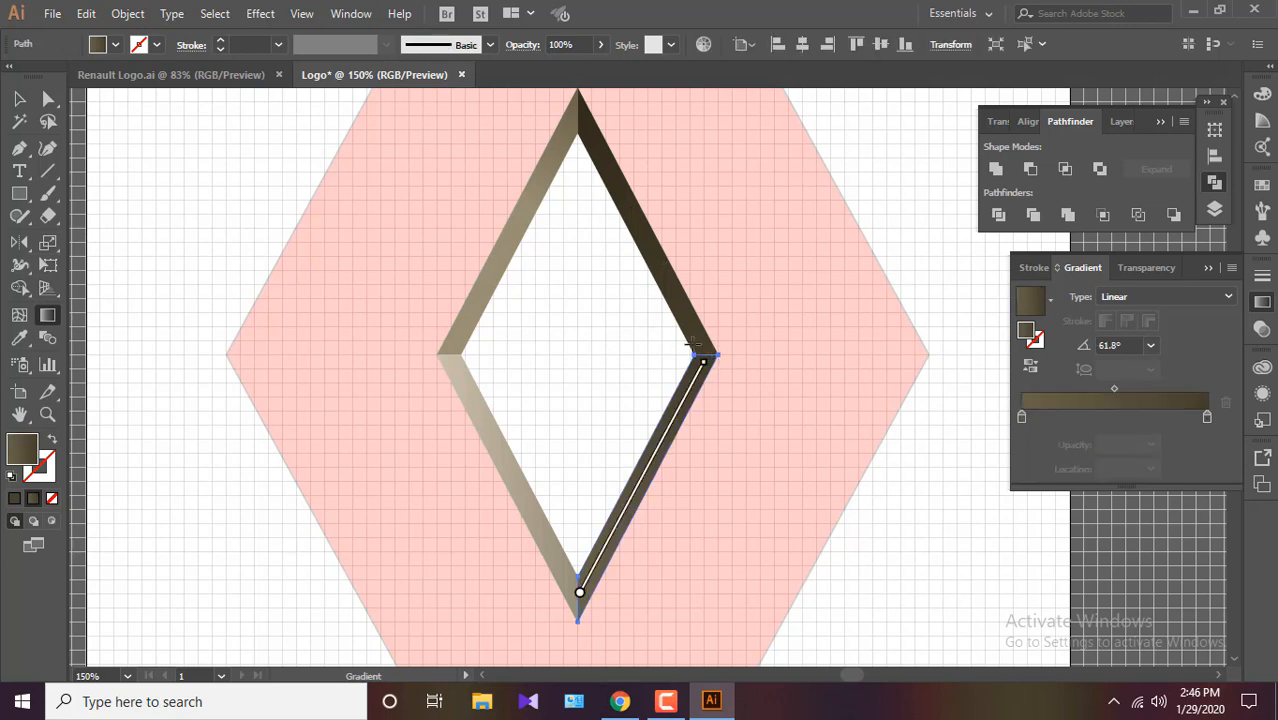
pyautogui.click(20, 100)
pyautogui.click(672, 289)
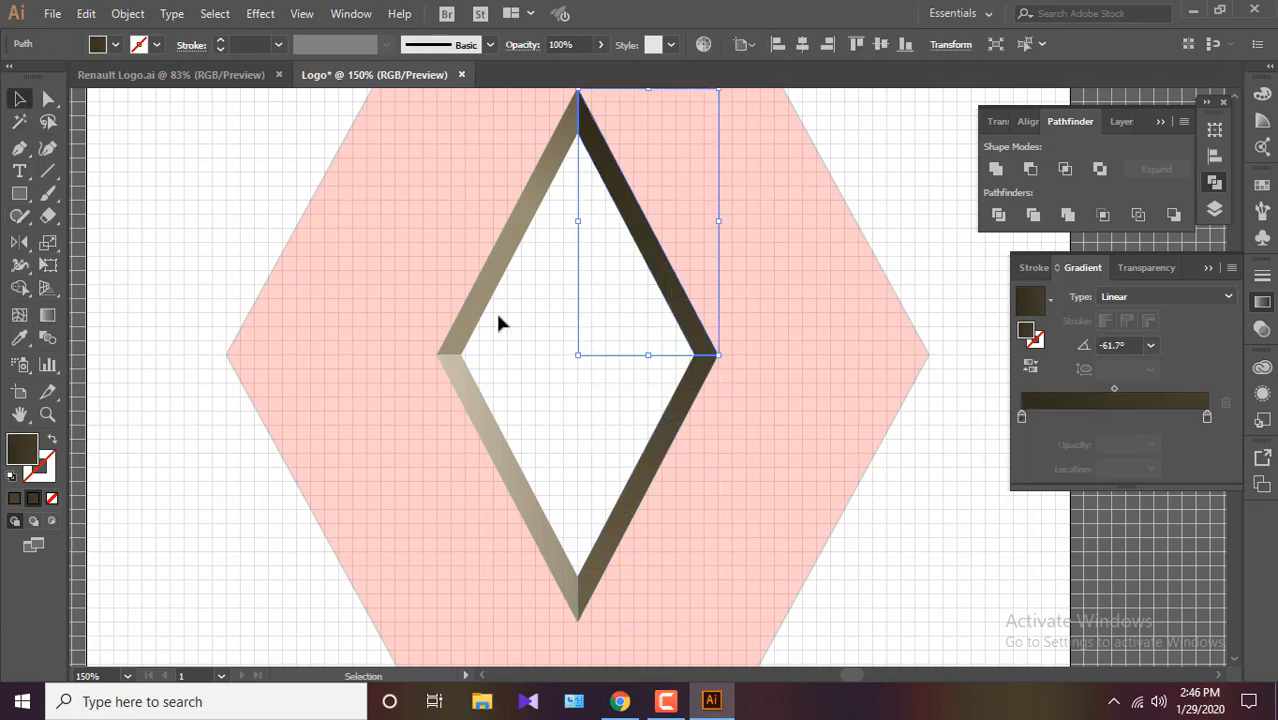
pyautogui.click(47, 315)
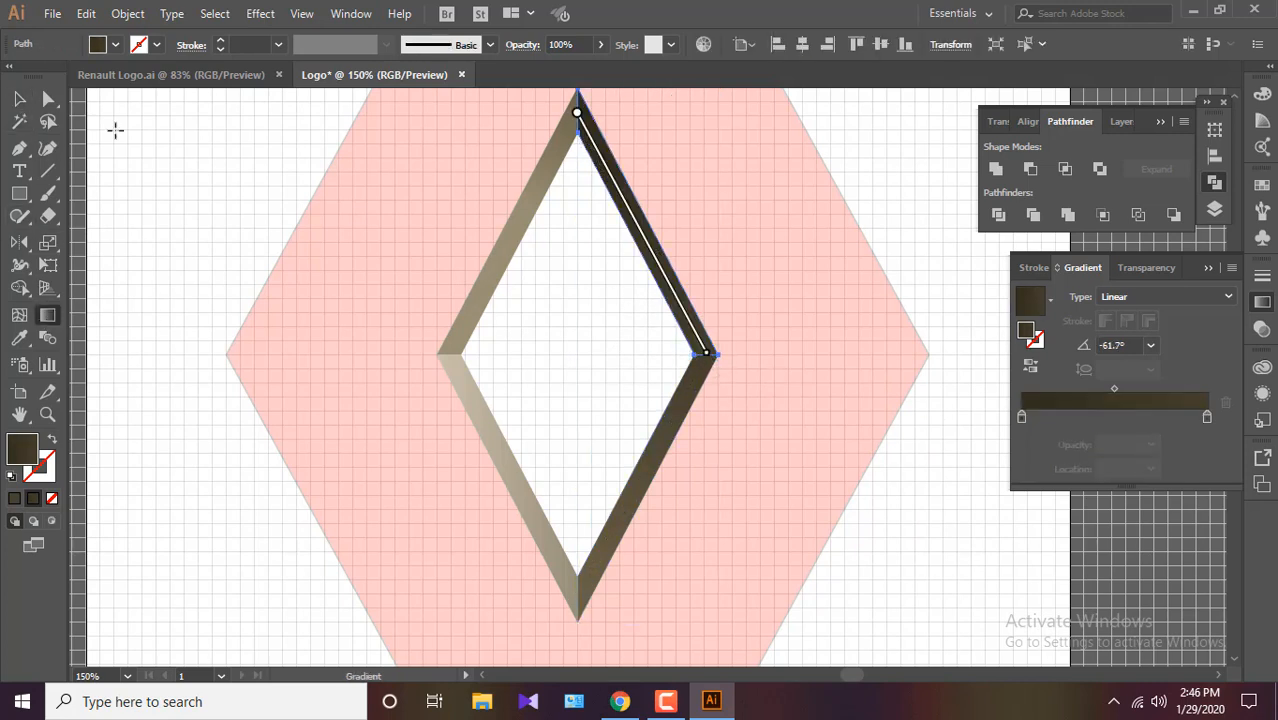
# Try an angle of -118° for the upper-right section's gradient.
pyautogui.click(1137, 346)
pyautogui.write('-118')
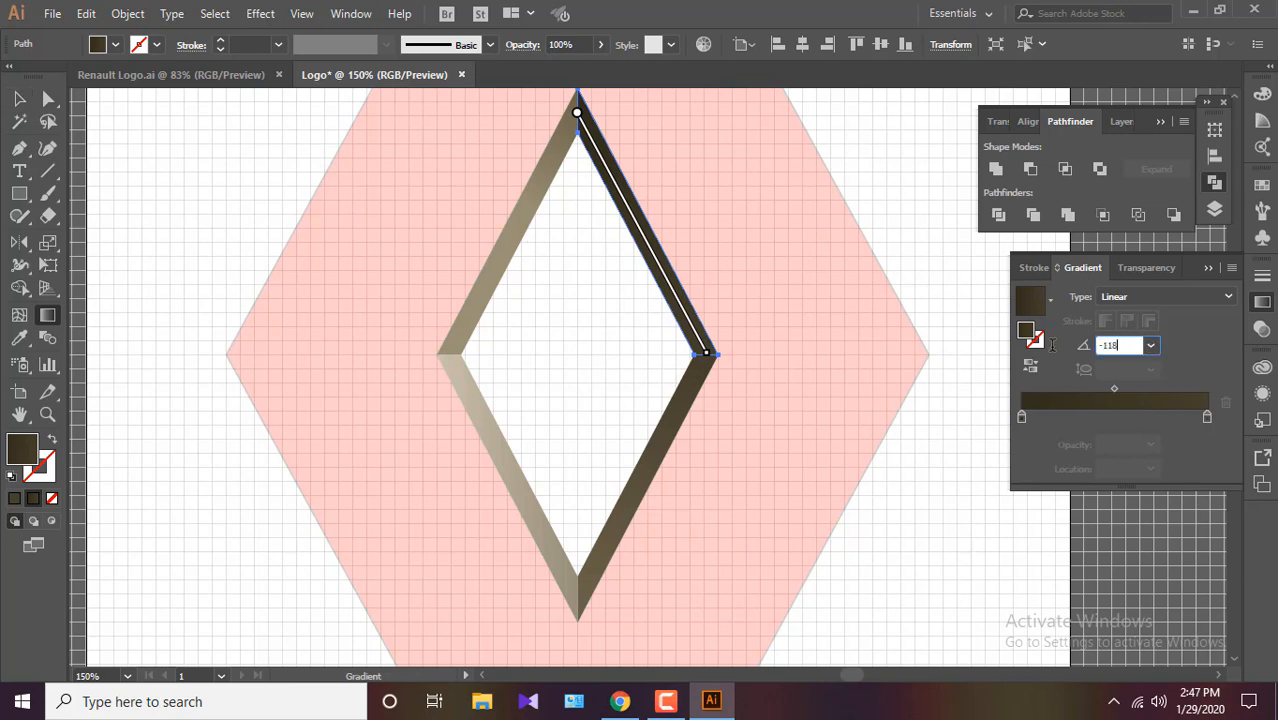
pyautogui.press('Return')
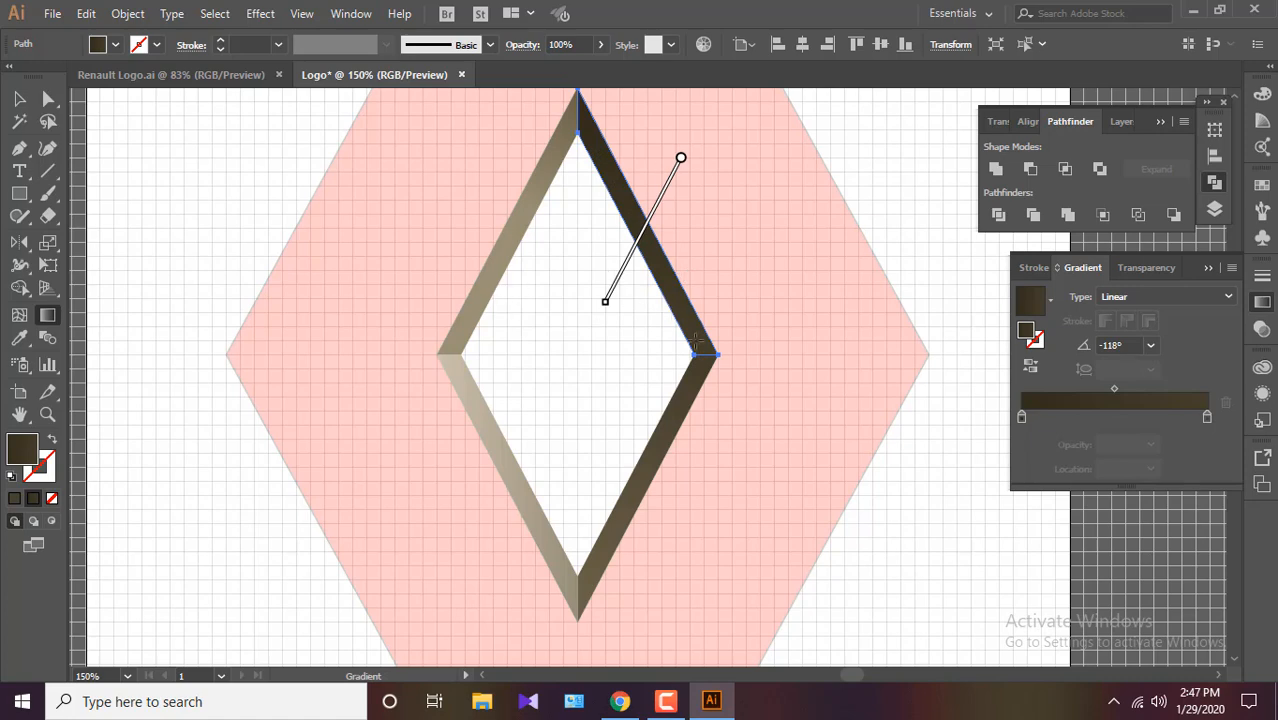
# Run the upper-right section's gradient from the right corner to the top tip with the Gradient tool, at about 118.2°.
pyautogui.moveTo(705, 353); pyautogui.dragTo(579, 95)
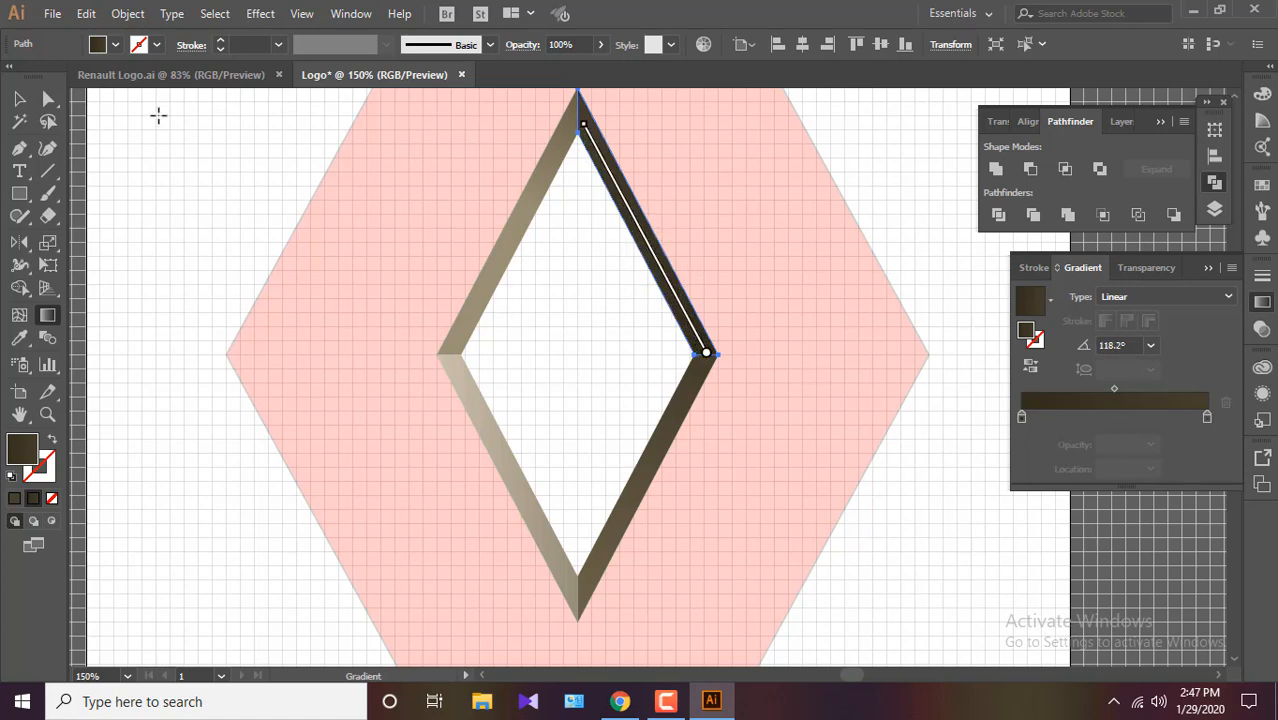
pyautogui.click(20, 99)
pyautogui.click(893, 317)
# Create an enlarged copy of the red hexagonal outer compound path with Offset Path.
pyautogui.scroll(-4, 695, 319)
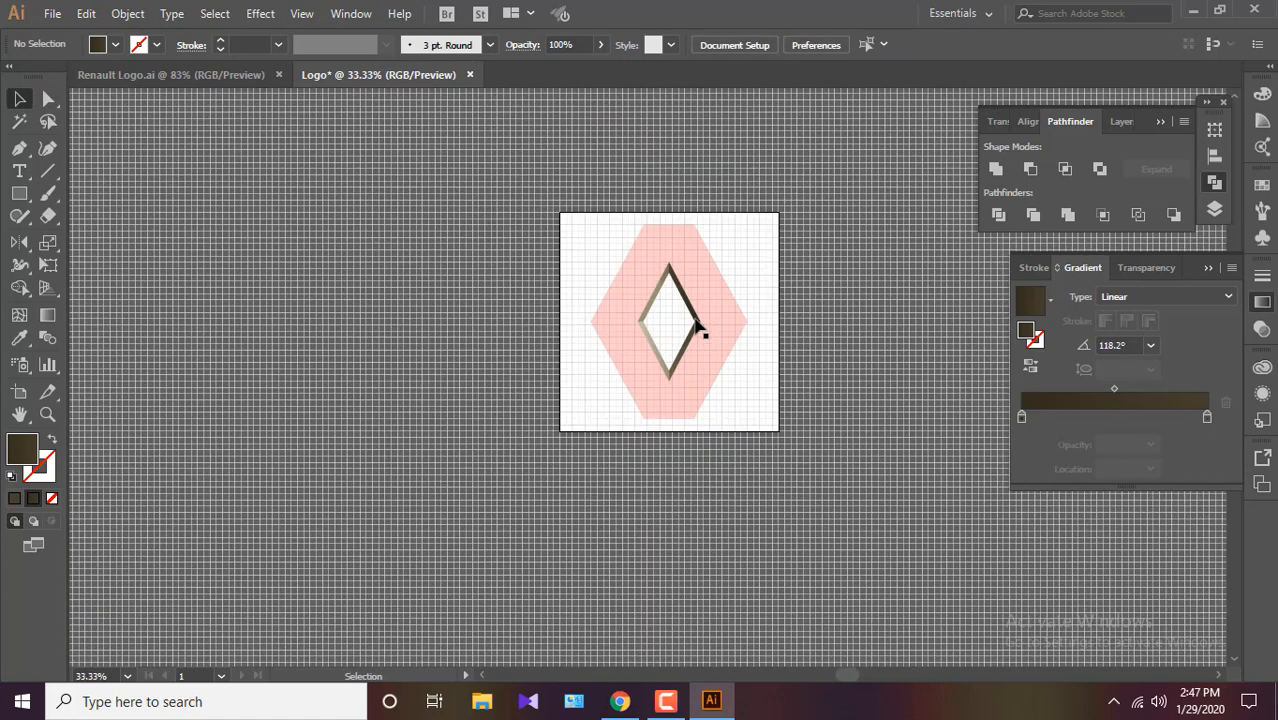
pyautogui.scroll(3, 695, 319)
pyautogui.click(770, 302)
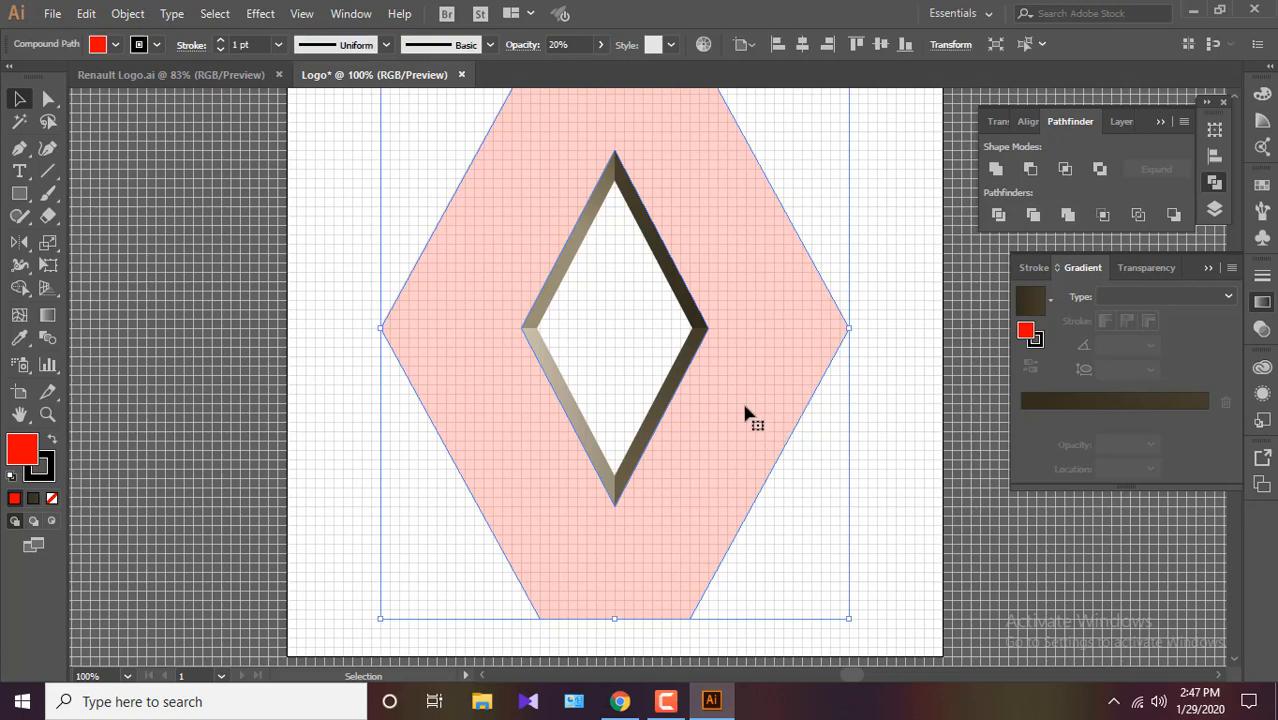
pyautogui.click(127, 13)
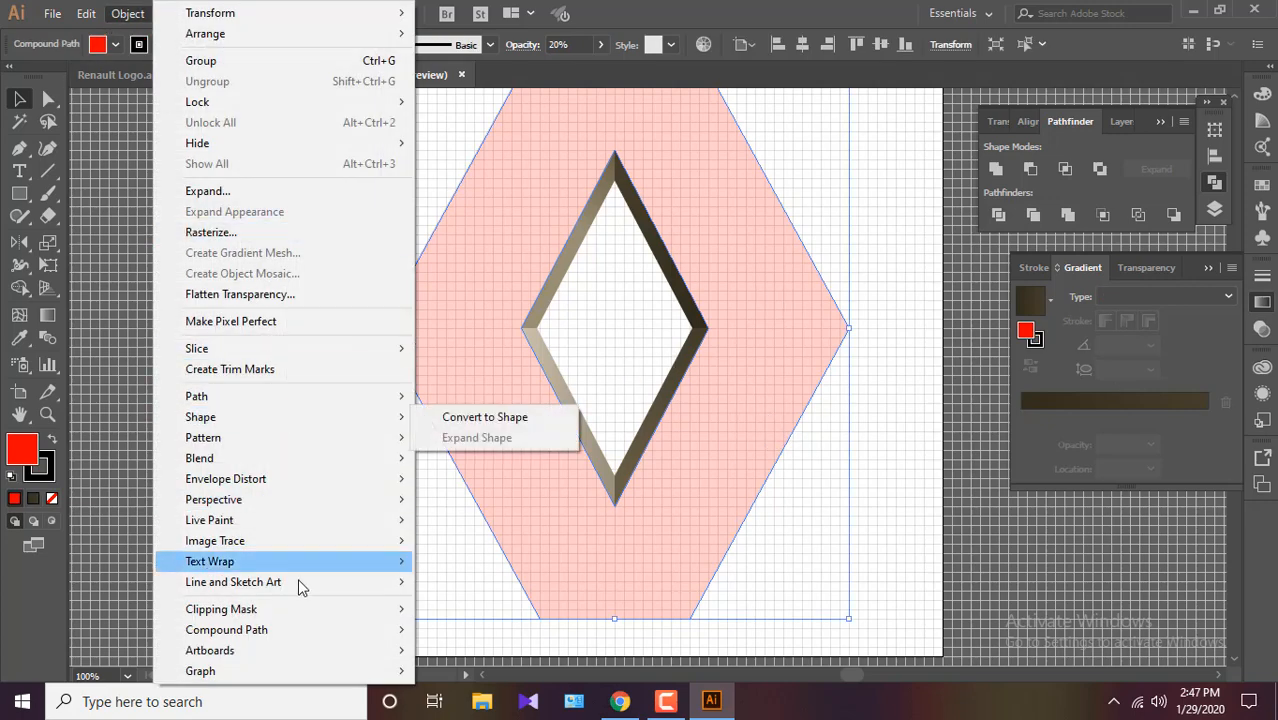
pyautogui.moveTo(343, 397)
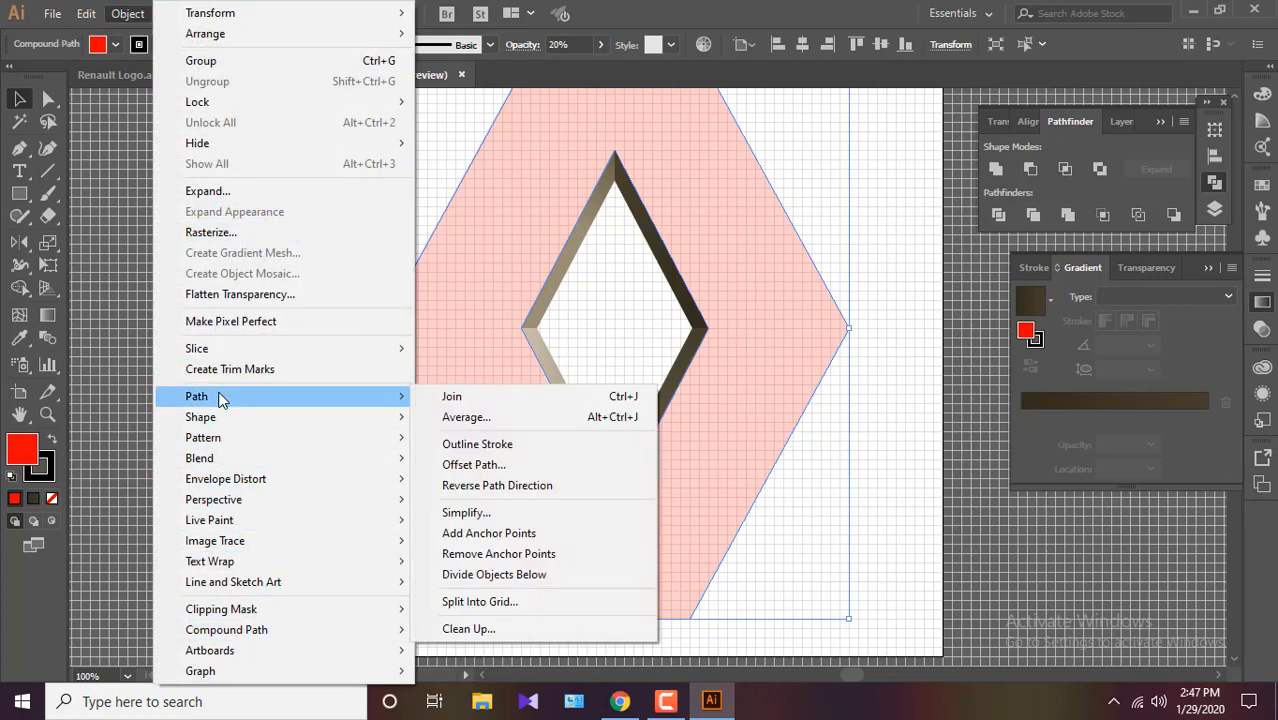
pyautogui.click(495, 474)
pyautogui.click(1097, 485)
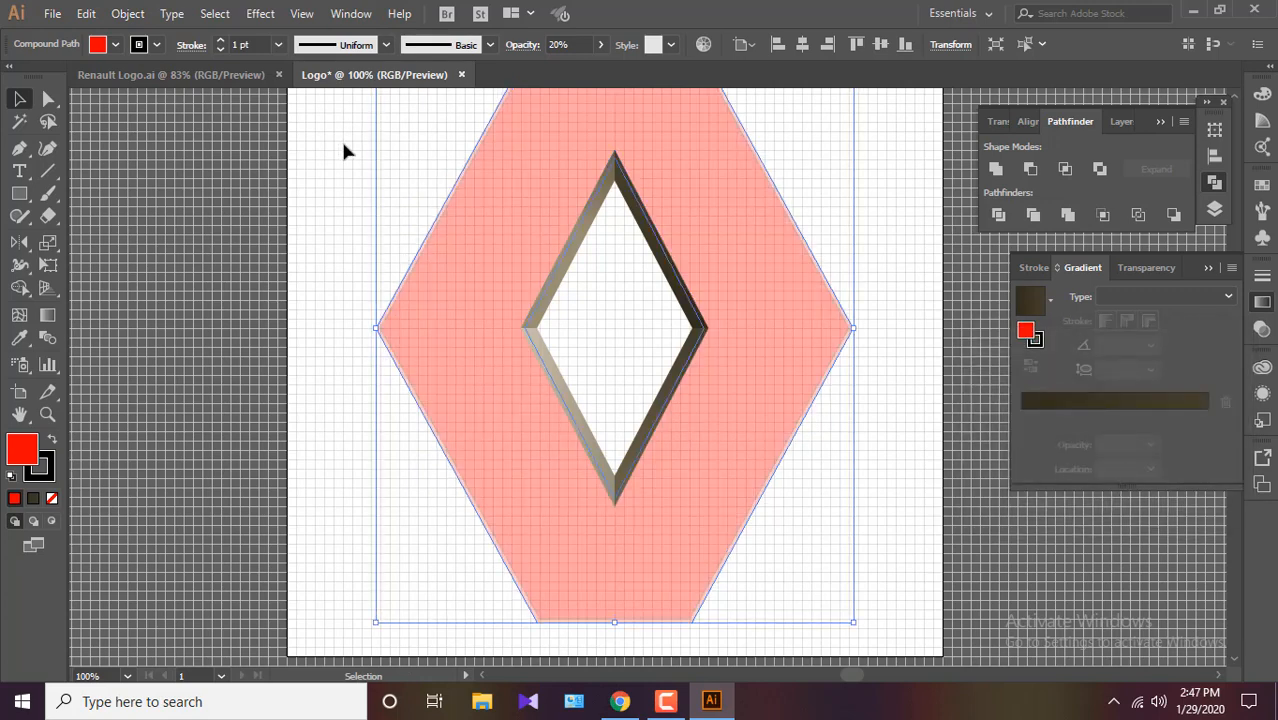
# Apply a linear gradient to the offset shape and set its starting colour stop to RGB 0, 0, 0.
pyautogui.click(1030, 402)
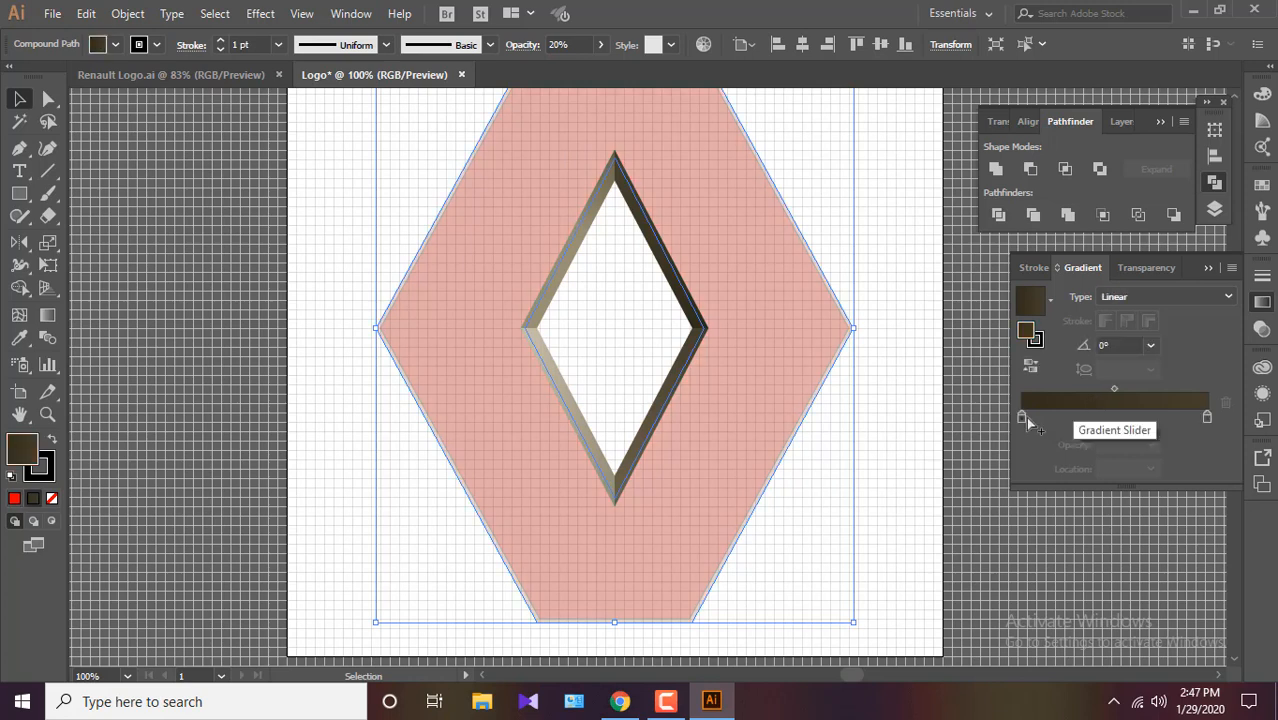
pyautogui.doubleClick(1022, 418)
pyautogui.moveTo(1164, 485); pyautogui.dragTo(1133, 492)
pyautogui.write('0')
pyautogui.press('Tab')
pyautogui.write('0')
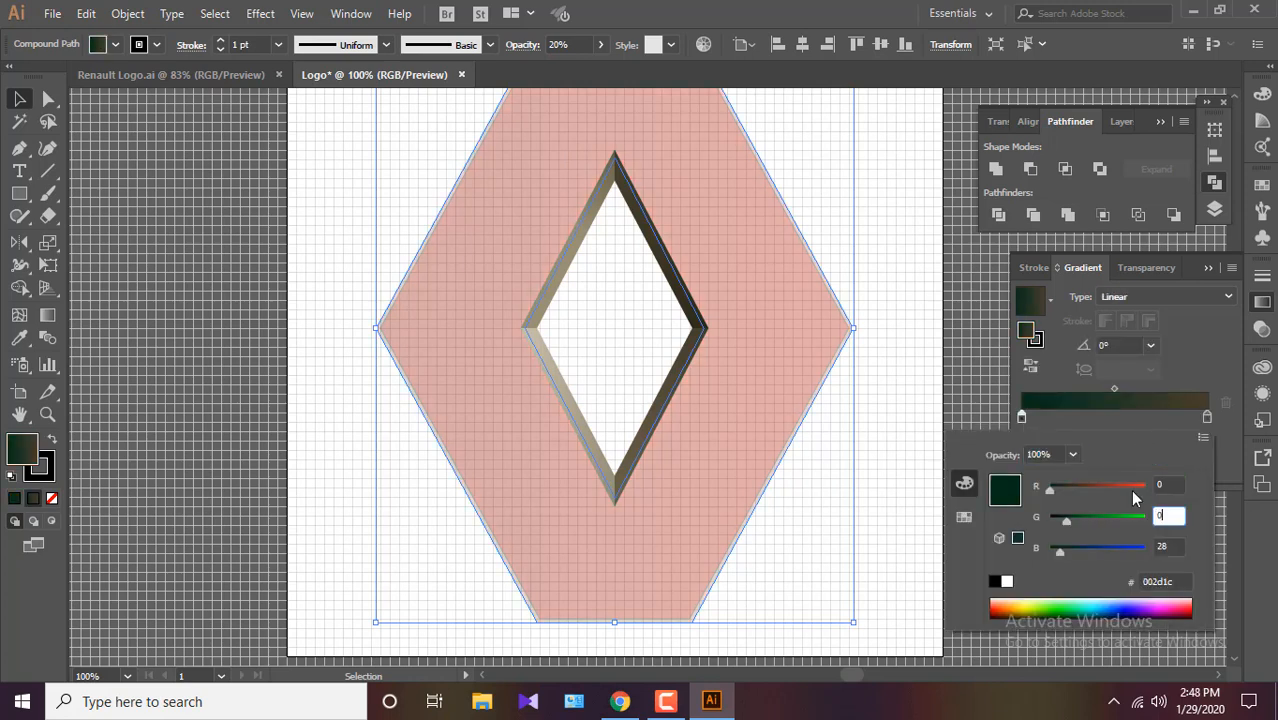
pyautogui.press('Tab')
pyautogui.write('0')
pyautogui.press('Return')
# Set the ending colour stop of the offset shape's gradient to RGB 173, 158, 148.
pyautogui.doubleClick(1206, 418)
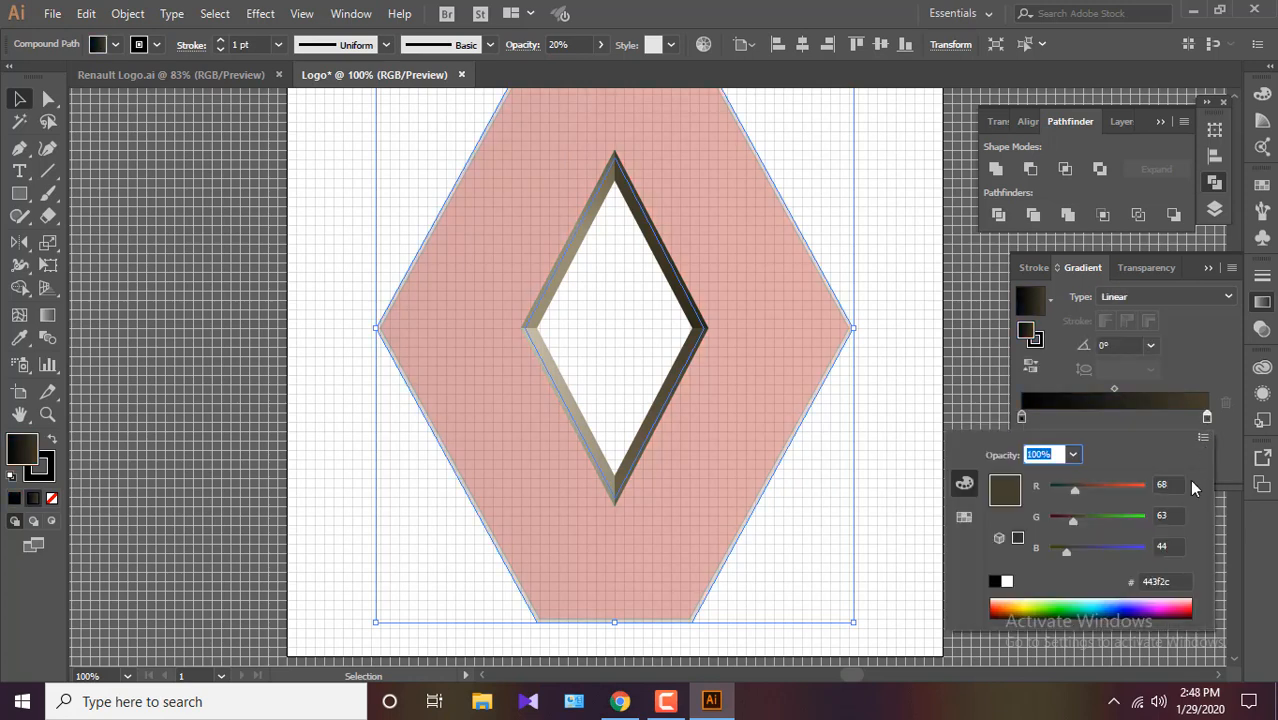
pyautogui.moveTo(1168, 486); pyautogui.dragTo(1121, 493)
pyautogui.write('173')
pyautogui.press('Tab')
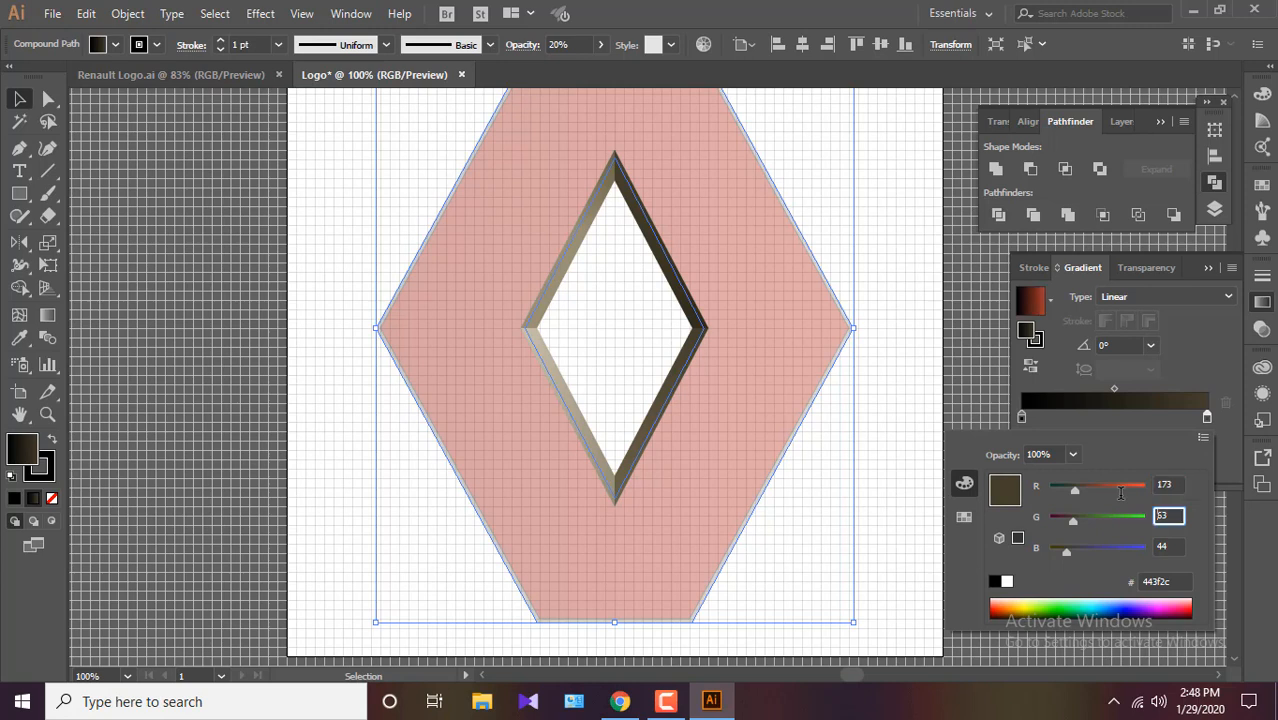
pyautogui.write('158')
pyautogui.press('Tab')
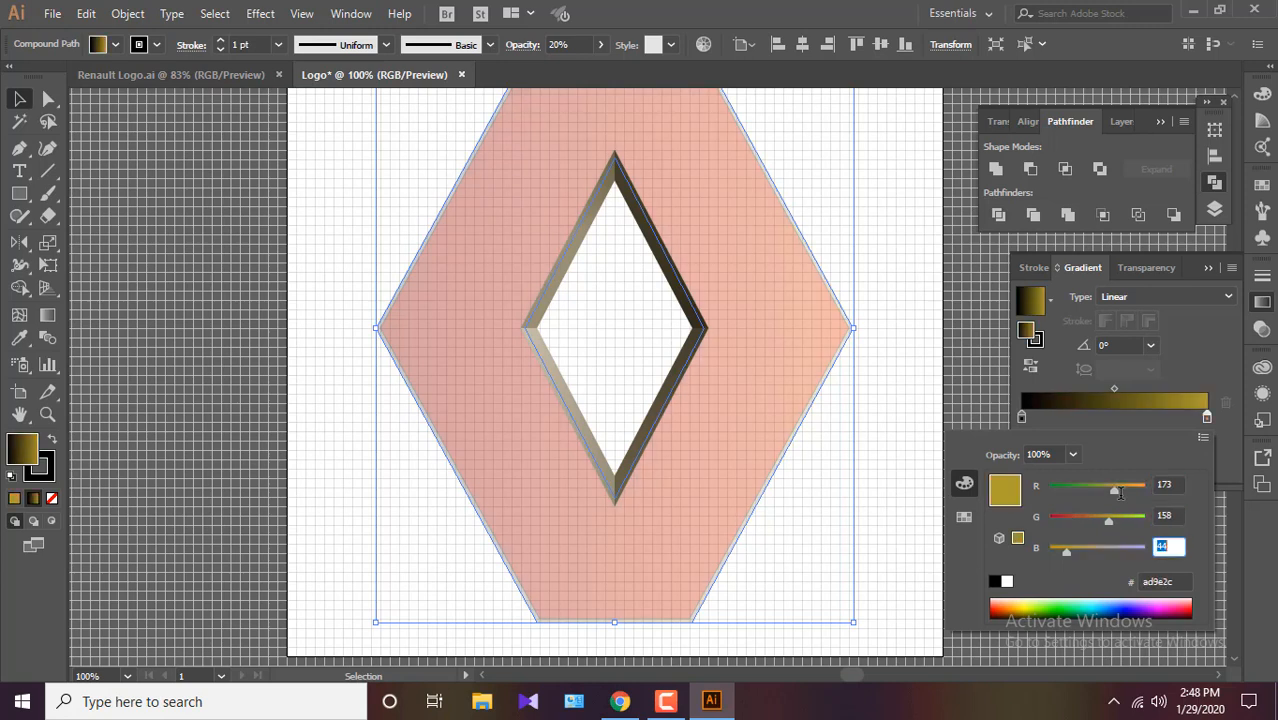
pyautogui.write('148')
pyautogui.press('Return')
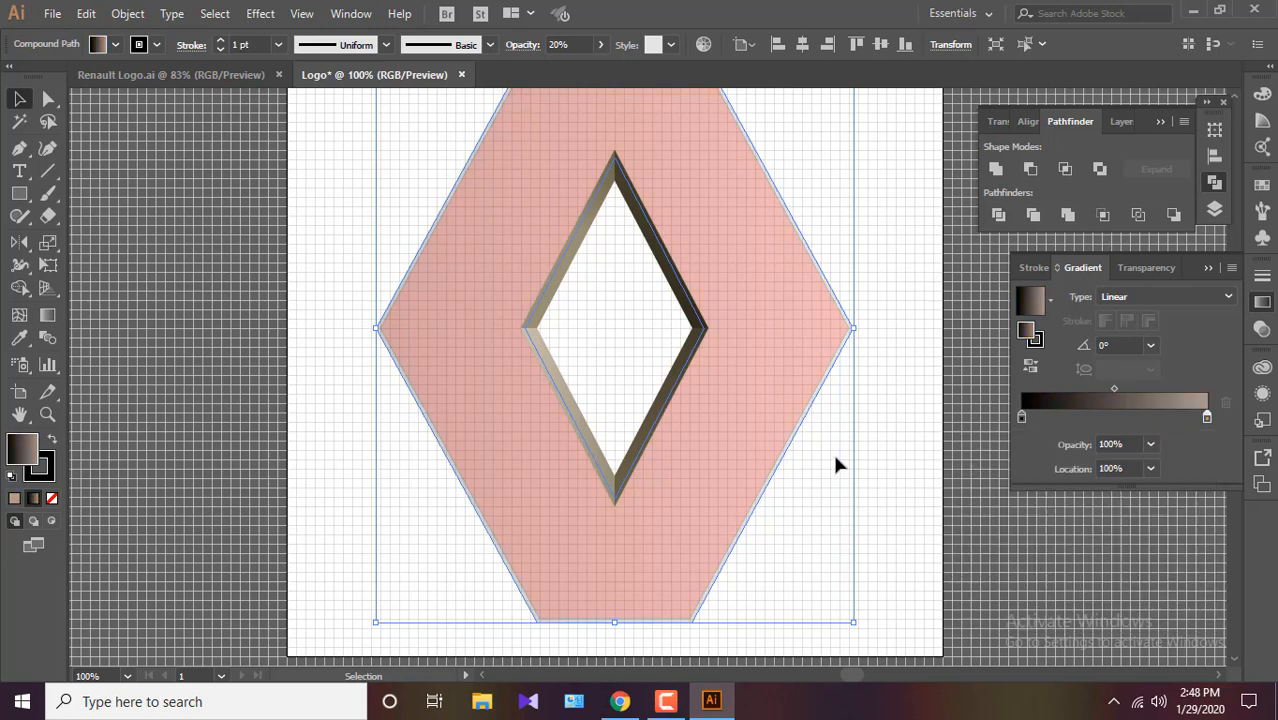
# Raise the offset shape's opacity to 100% and deselect it.
pyautogui.click(600, 44)
pyautogui.moveTo(556, 66); pyautogui.dragTo(968, 220)
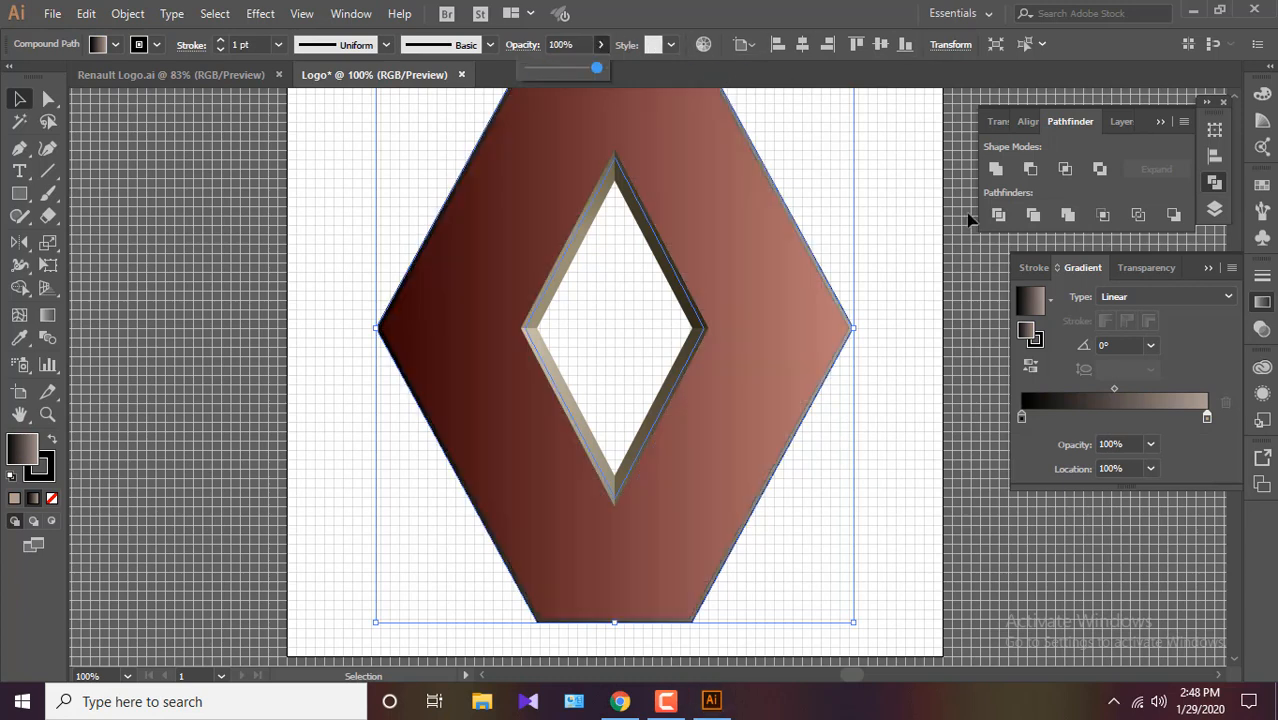
pyautogui.click(968, 373)
# Fill the front hexagonal shape with solid RGB 202, 193, 172.
pyautogui.click(762, 400)
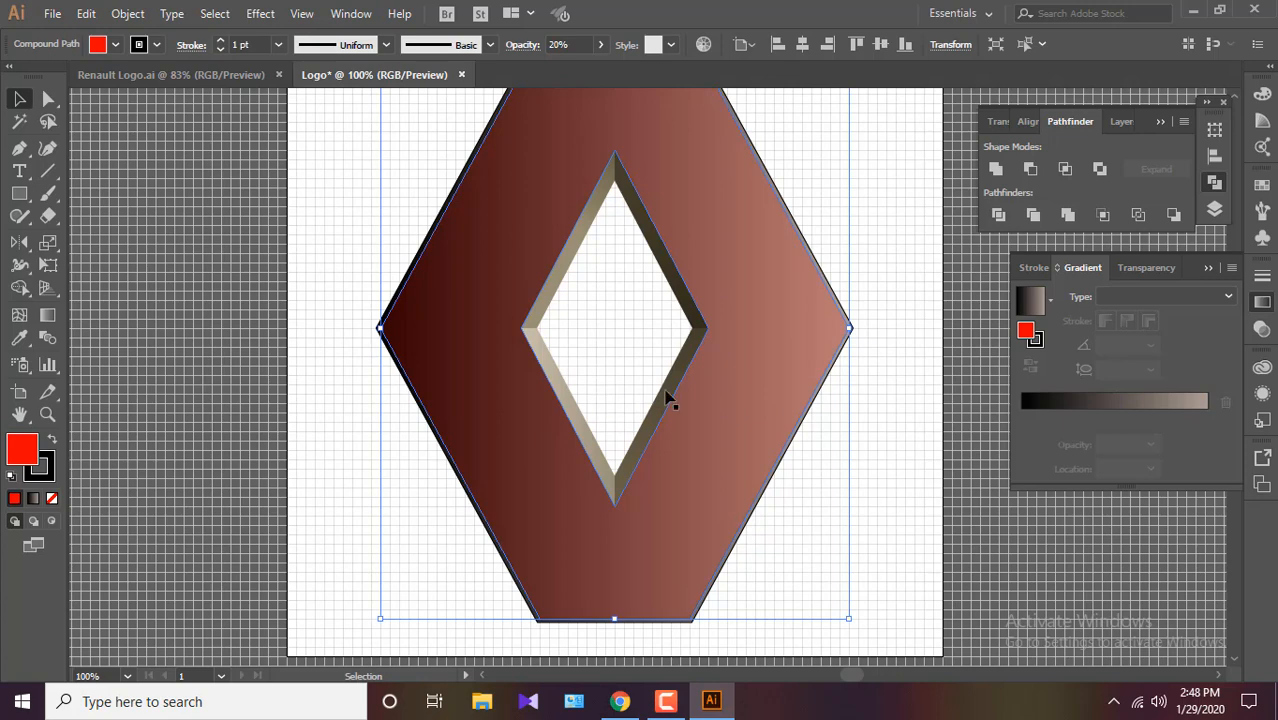
pyautogui.doubleClick(31, 452)
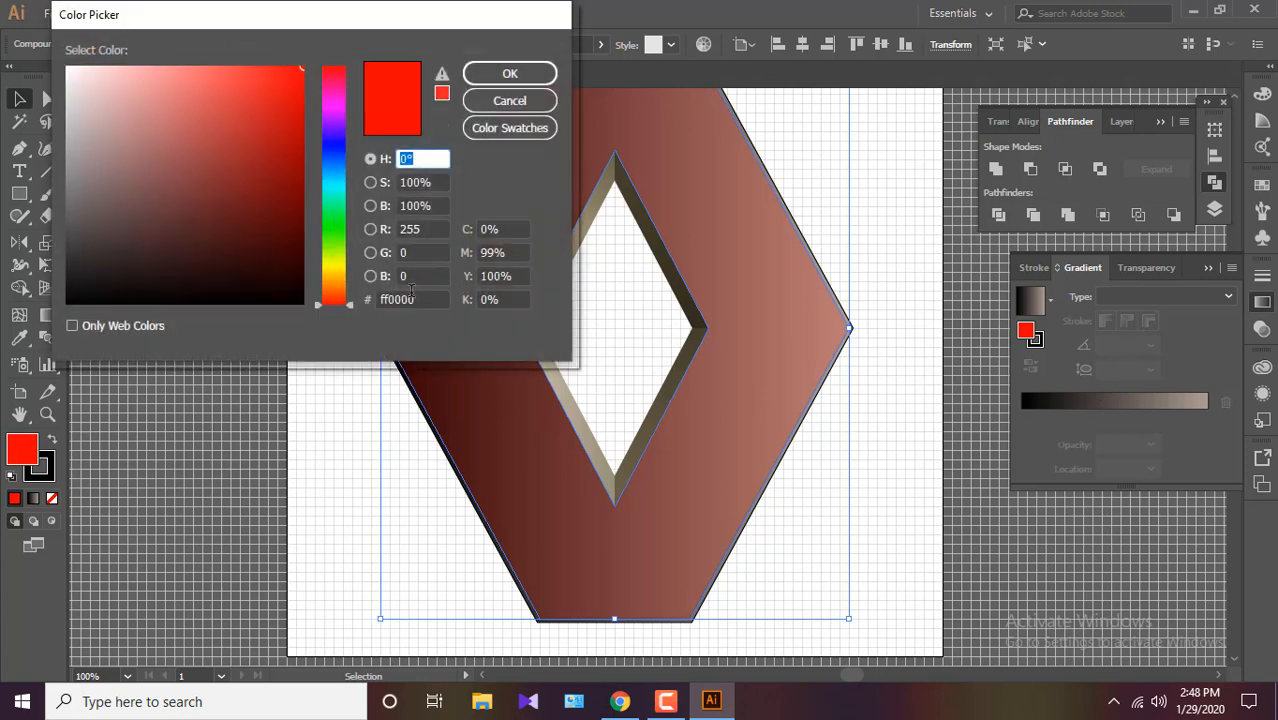
pyautogui.doubleClick(410, 229)
pyautogui.write('202')
pyautogui.press('Tab')
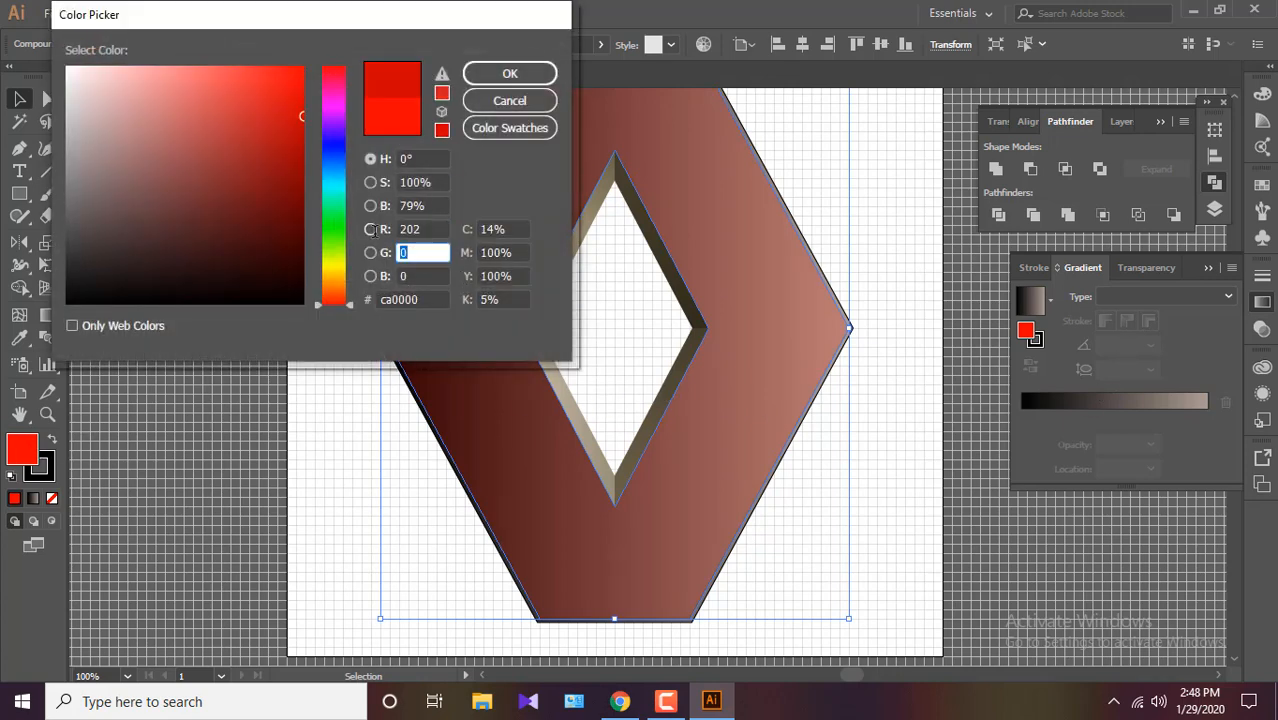
pyautogui.write('193')
pyautogui.press('Tab')
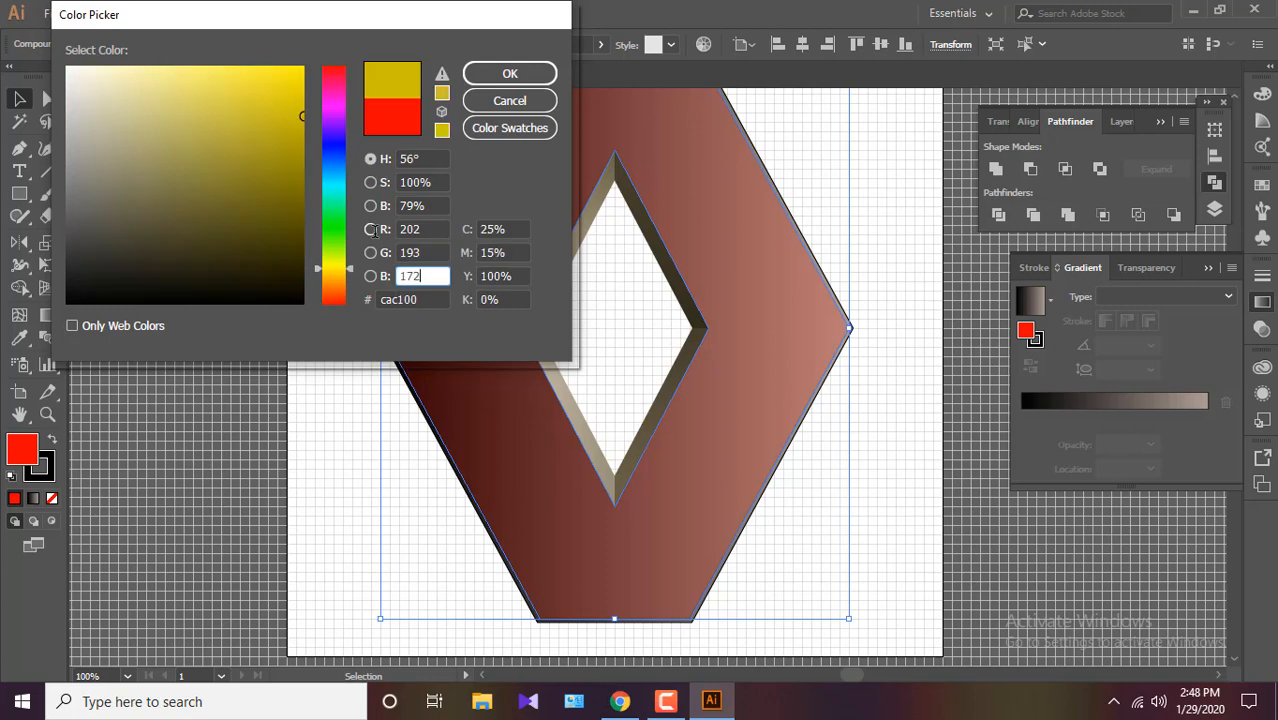
pyautogui.write('172')
pyautogui.press('Return')
# Raise the front hexagonal shape's opacity to 100% and deselect it.
pyautogui.click(600, 45)
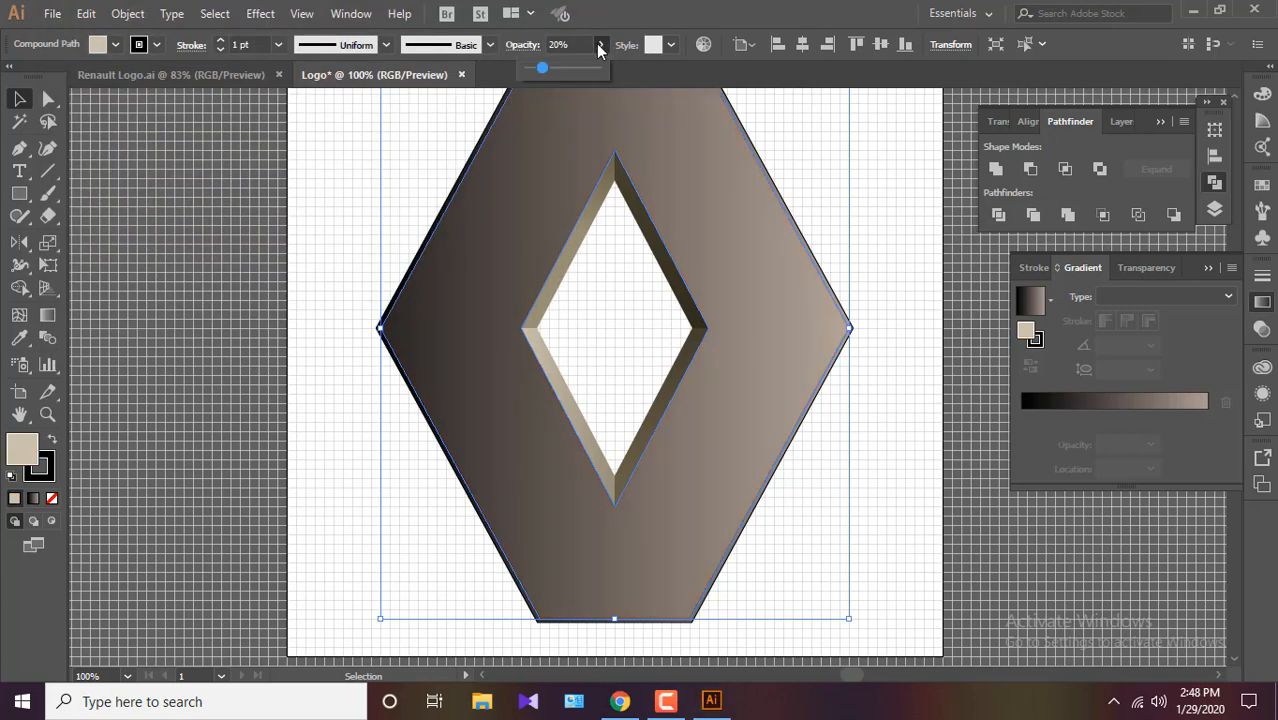
pyautogui.moveTo(542, 68); pyautogui.dragTo(771, 30)
pyautogui.click(882, 388)
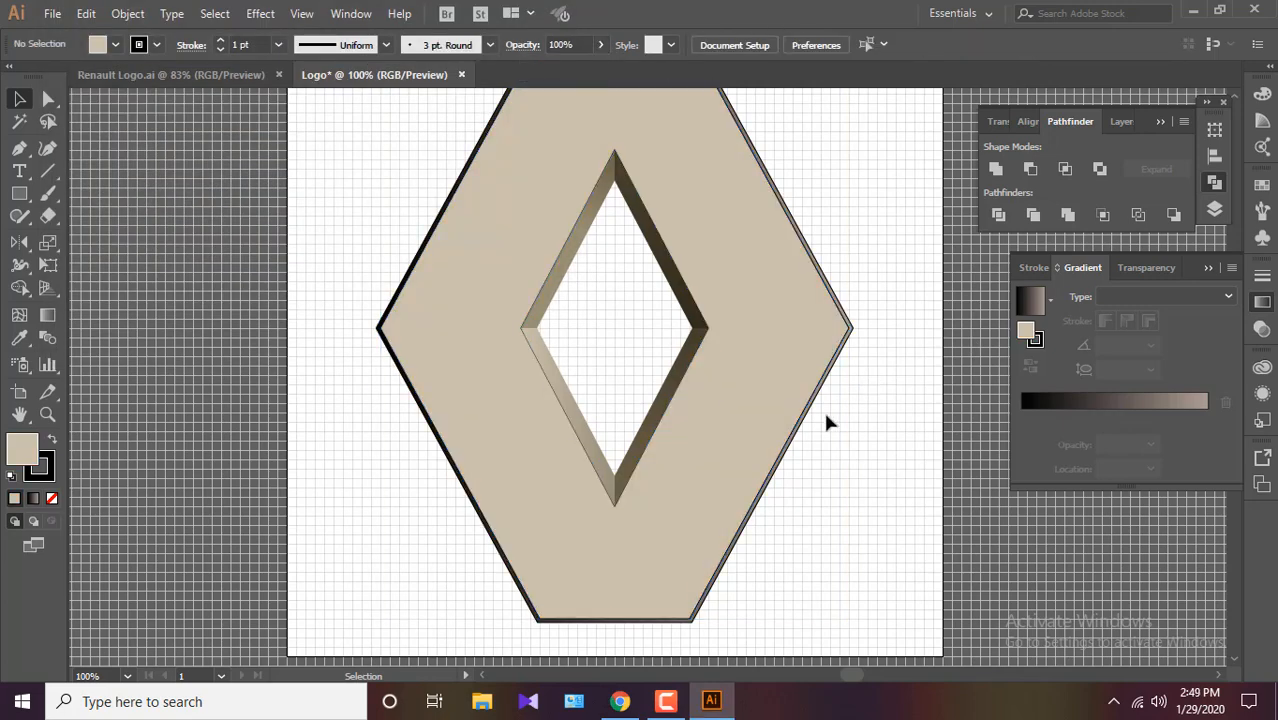
pyautogui.click(558, 400)
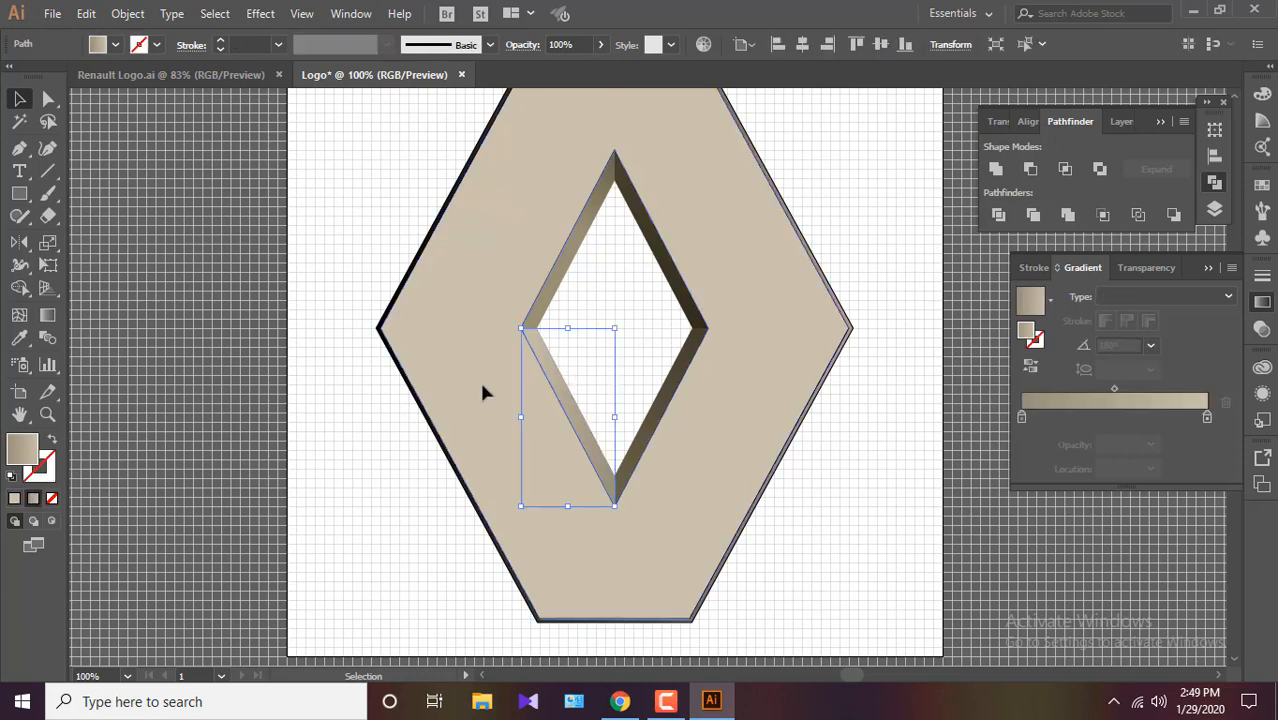
pyautogui.click(483, 378)
pyautogui.click(556, 288)
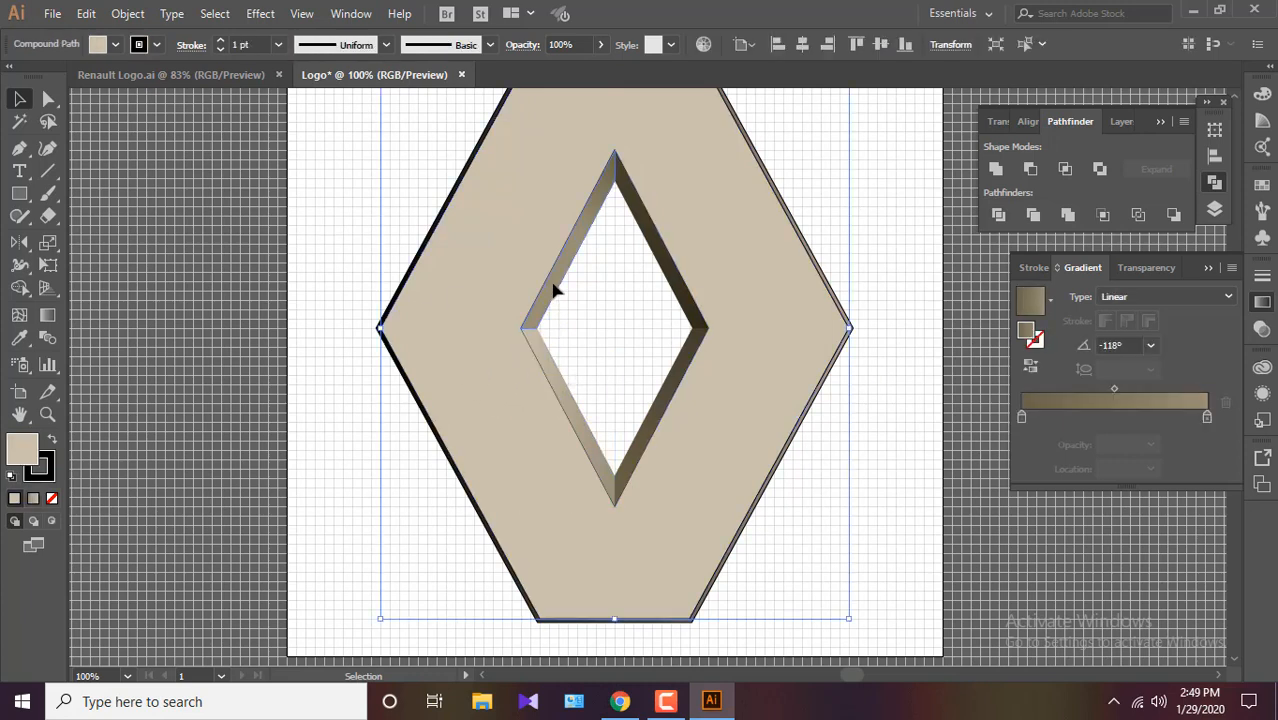
pyautogui.click(562, 378)
# Try several grey swatches on the front hexagonal shape and fill it with a light grey.
pyautogui.click(452, 398)
pyautogui.click(115, 45)
pyautogui.click(107, 148)
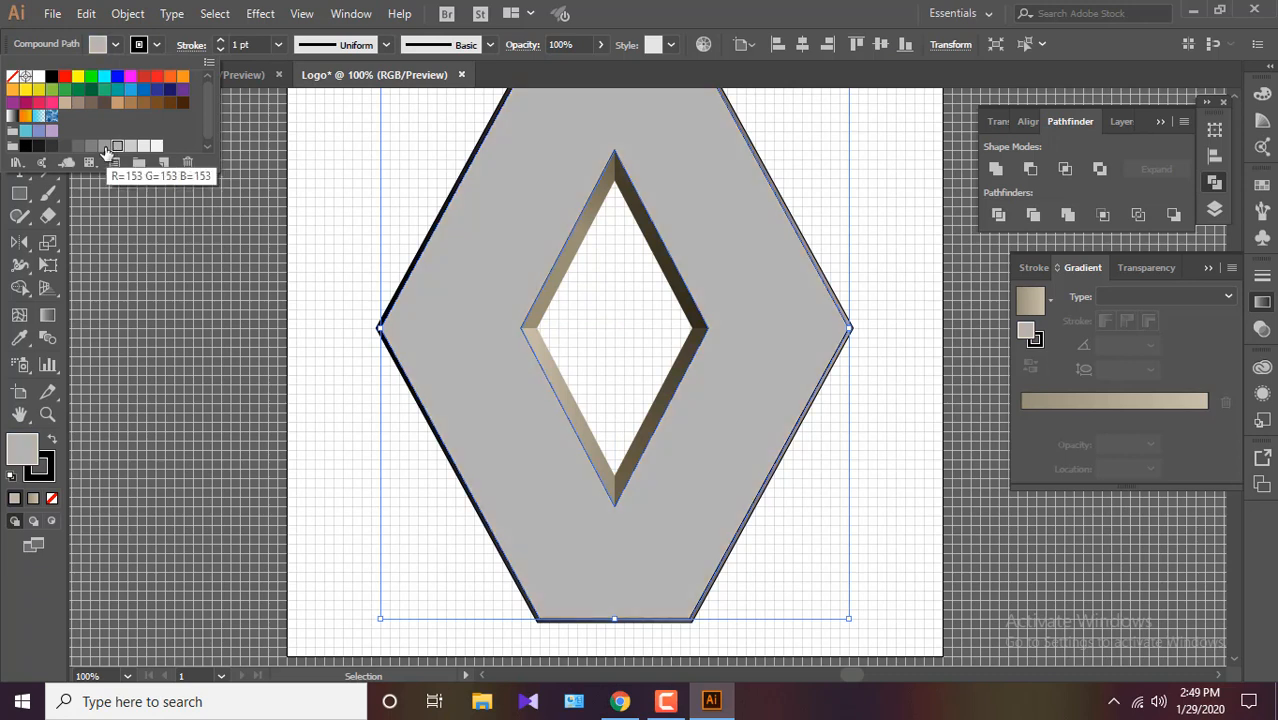
pyautogui.click(91, 147)
pyautogui.click(107, 148)
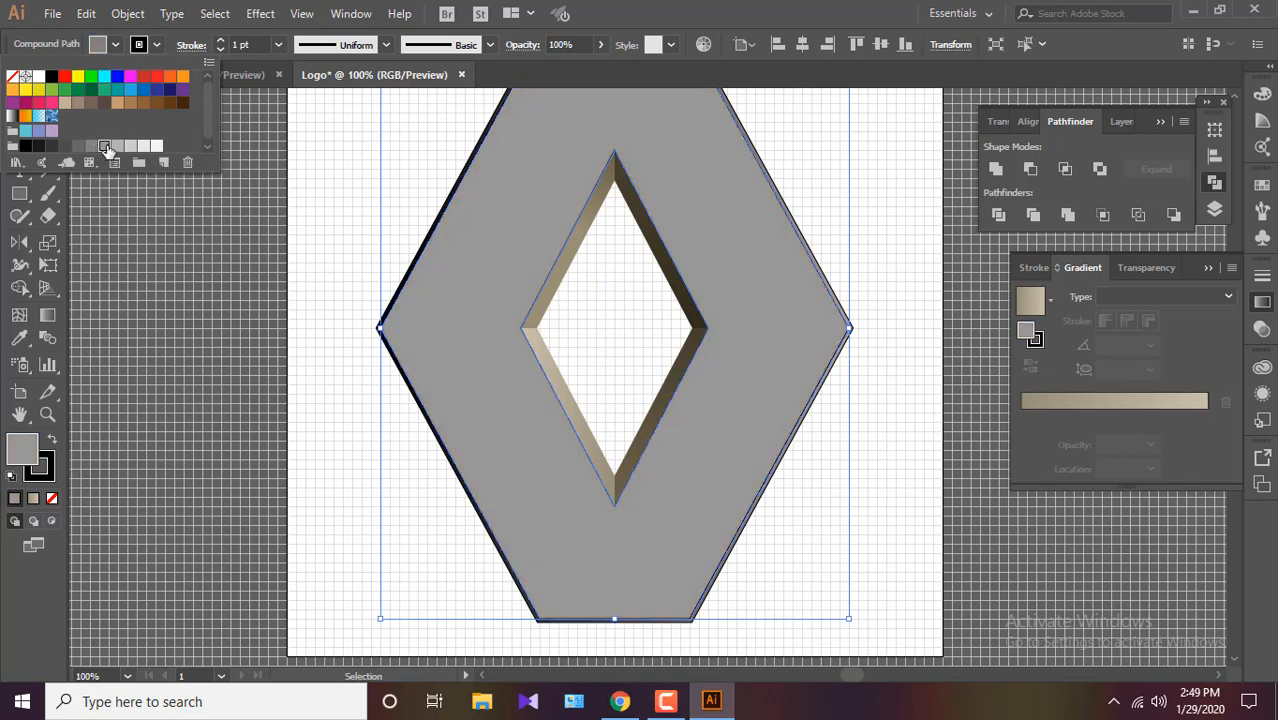
pyautogui.click(129, 148)
pyautogui.click(879, 320)
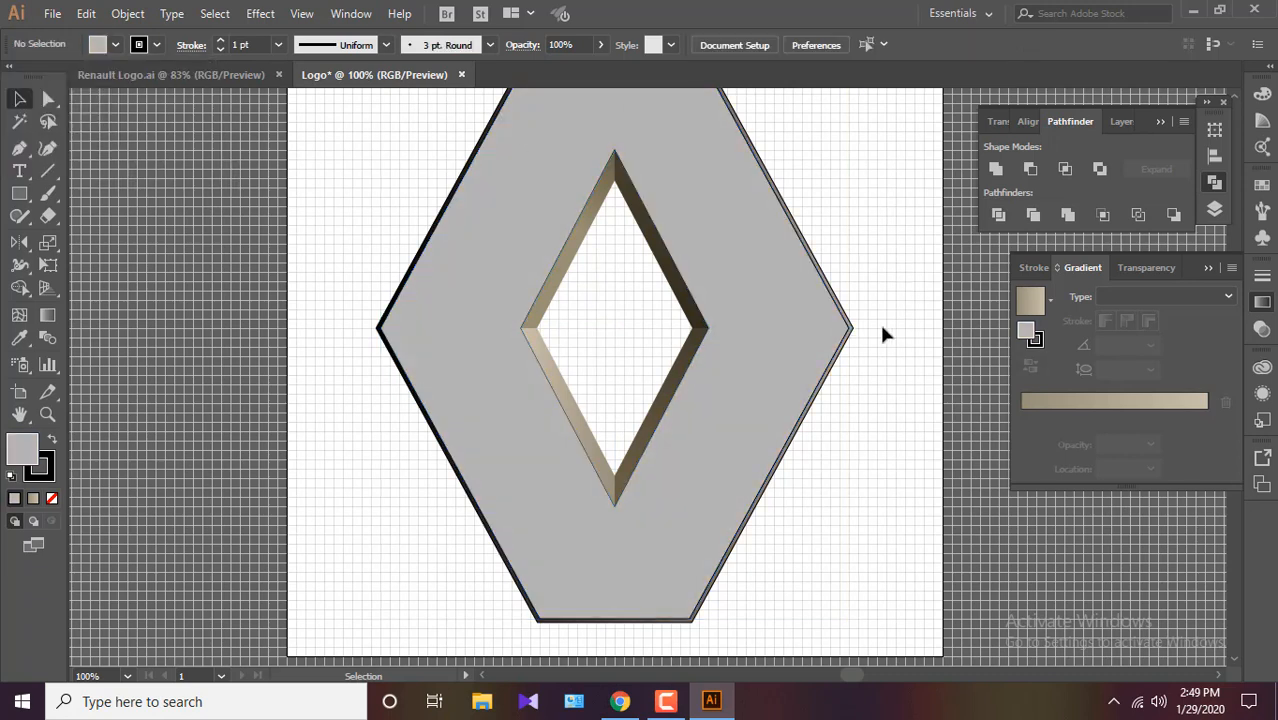
# Remove the stroke from the light grey front shape.
pyautogui.click(484, 272)
pyautogui.click(220, 50)
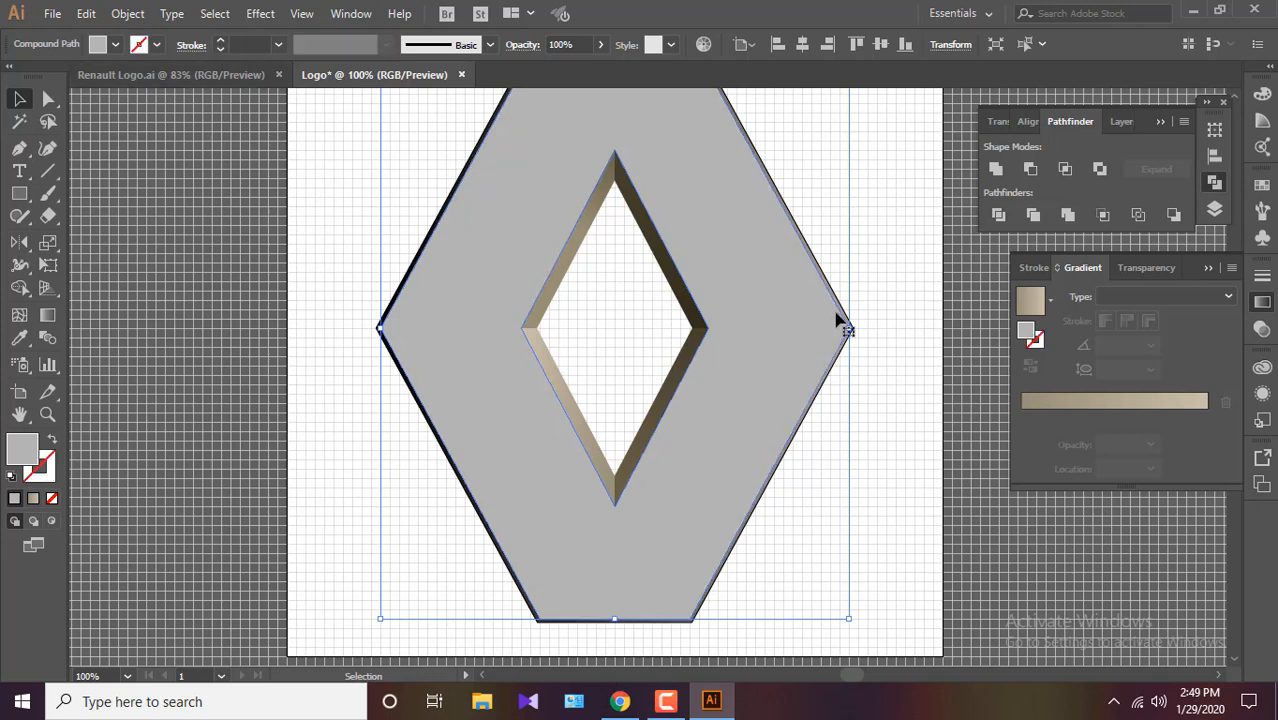
pyautogui.click(820, 392)
pyautogui.click(818, 387)
pyautogui.click(366, 356)
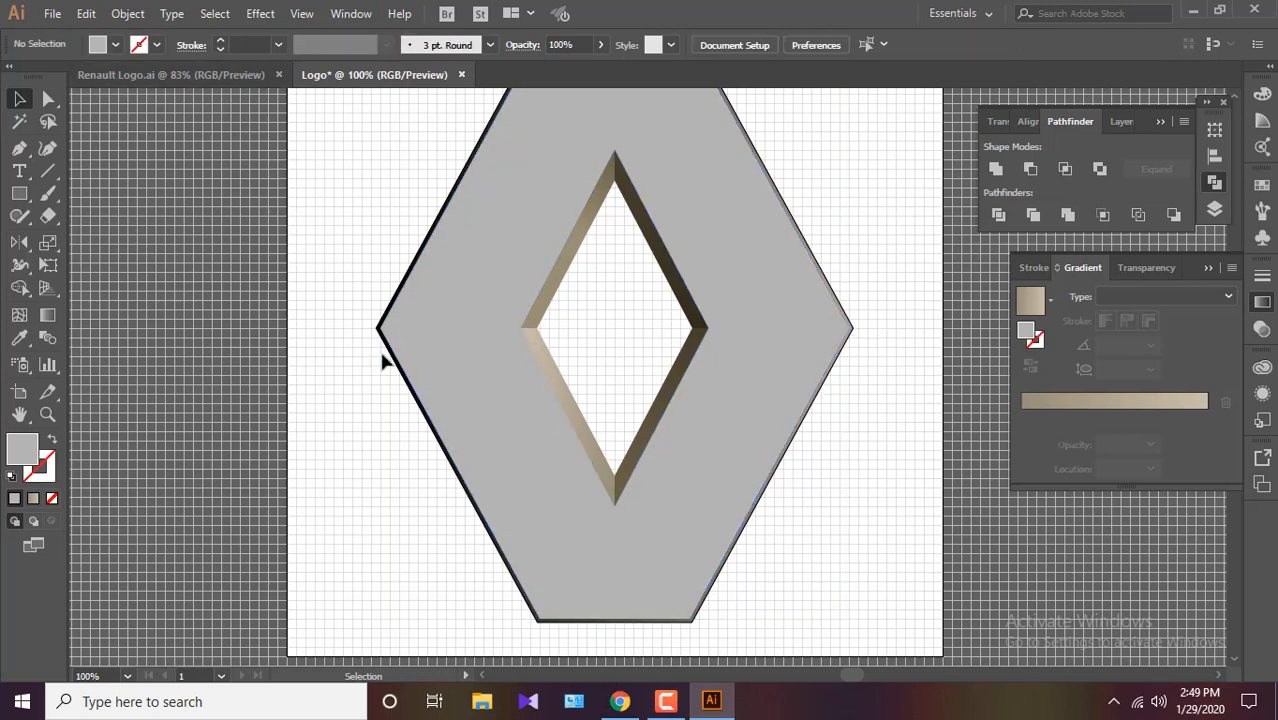
# Remove the stroke from the gradient-filled offset shape behind the grey one by setting it to None.
pyautogui.scroll(3, 381, 343)
pyautogui.click(380, 300)
pyautogui.click(157, 45)
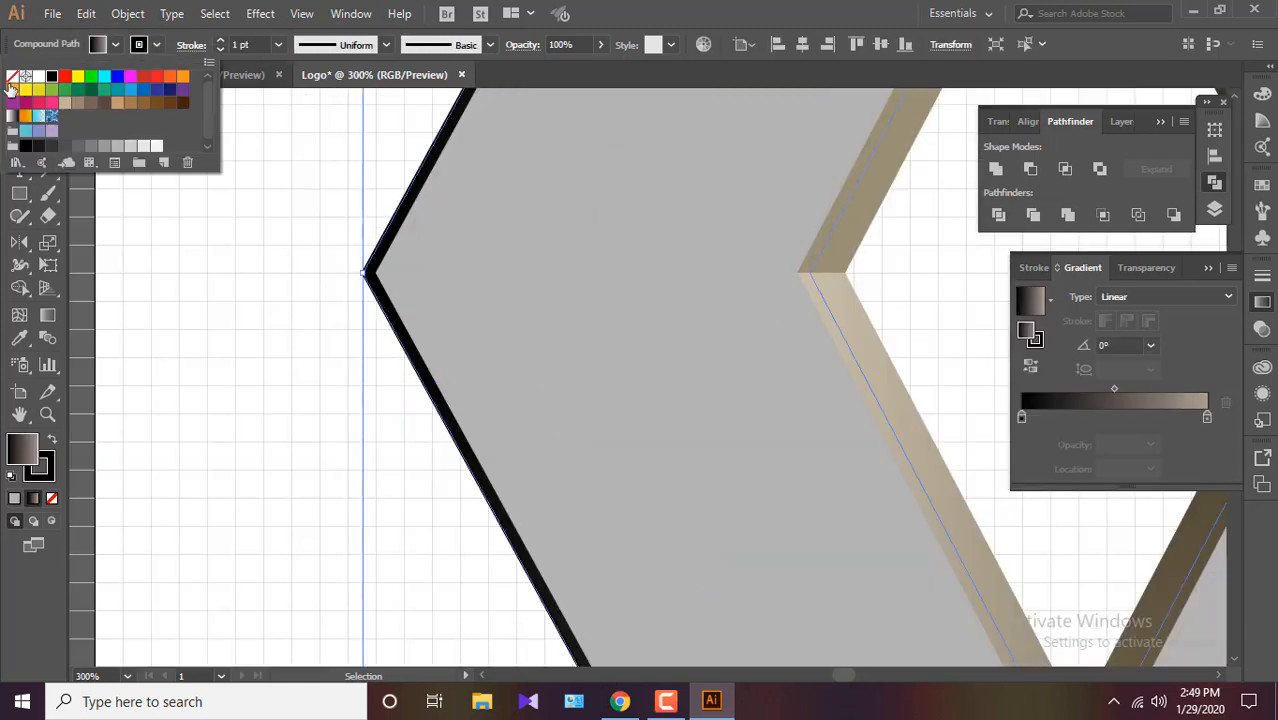
pyautogui.click(12, 78)
pyautogui.click(123, 222)
pyautogui.hotkey('ctrl', '1')
pyautogui.click(850, 306)
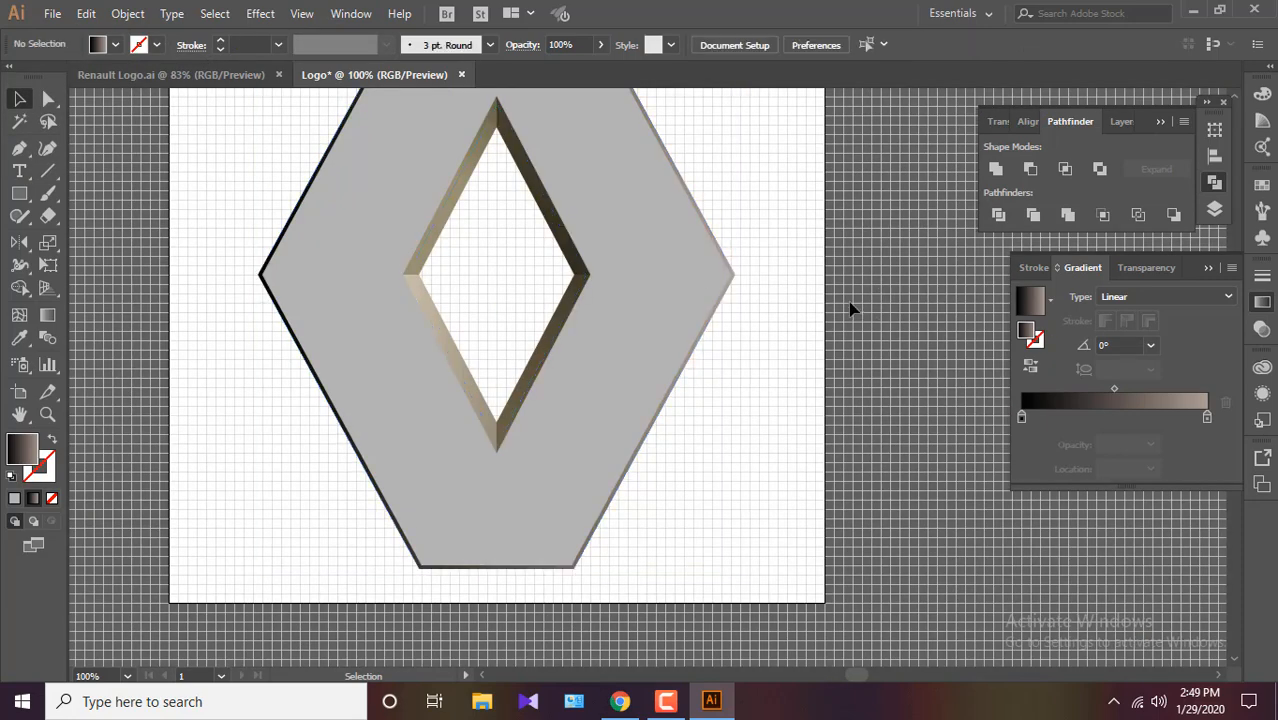
# Examine the whole logo, the grey shape's edges and the inner diamond at different magnifications.
pyautogui.click(600, 276)
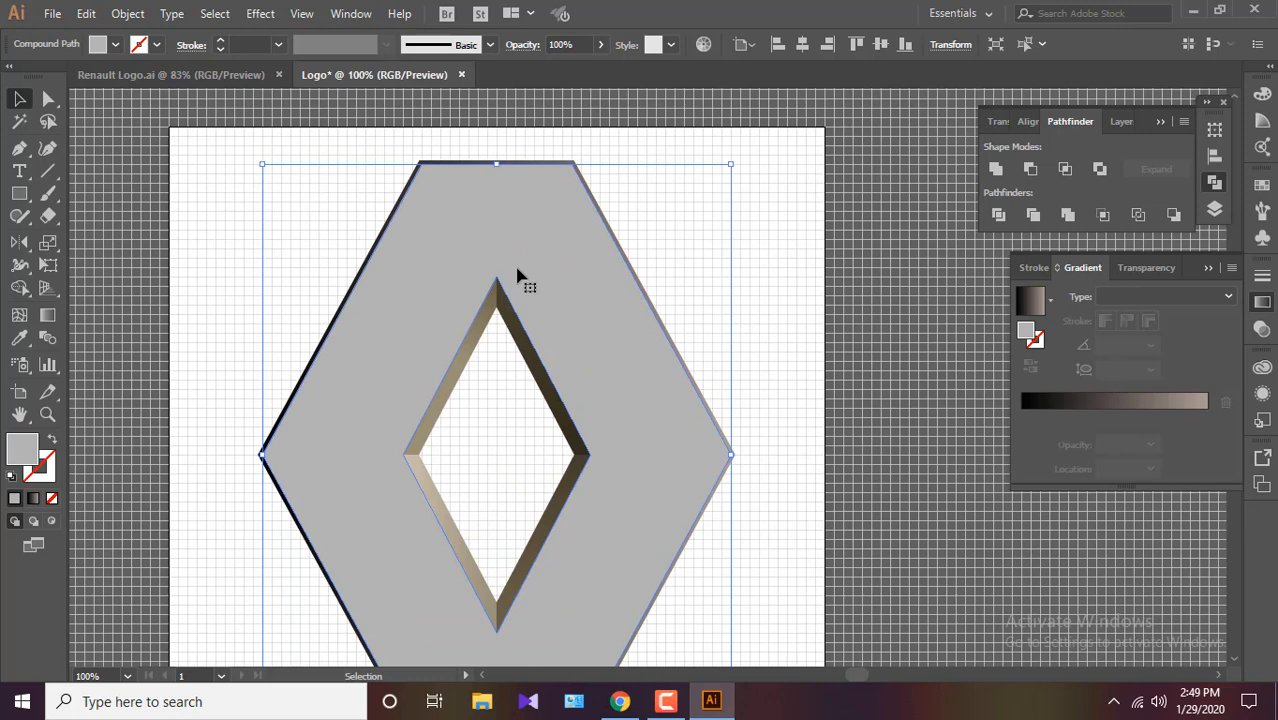
pyautogui.scroll(-3, 517, 275)
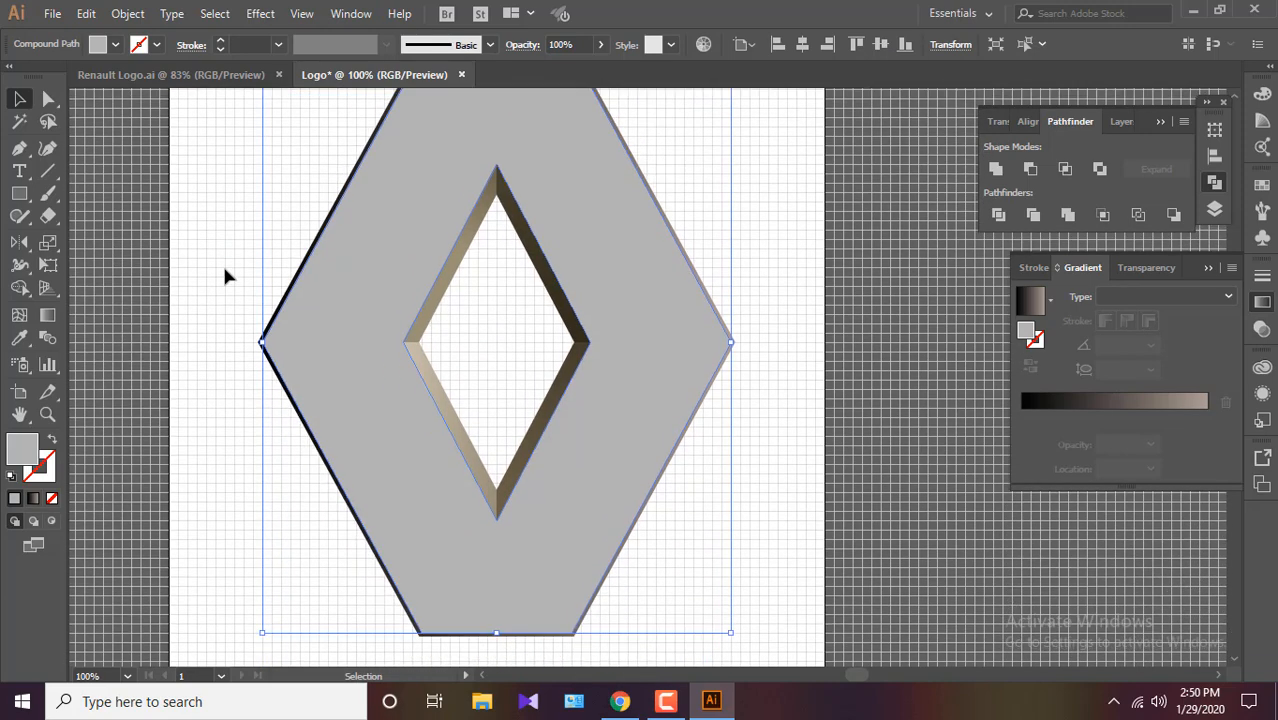
pyautogui.scroll(-1, 225, 277)
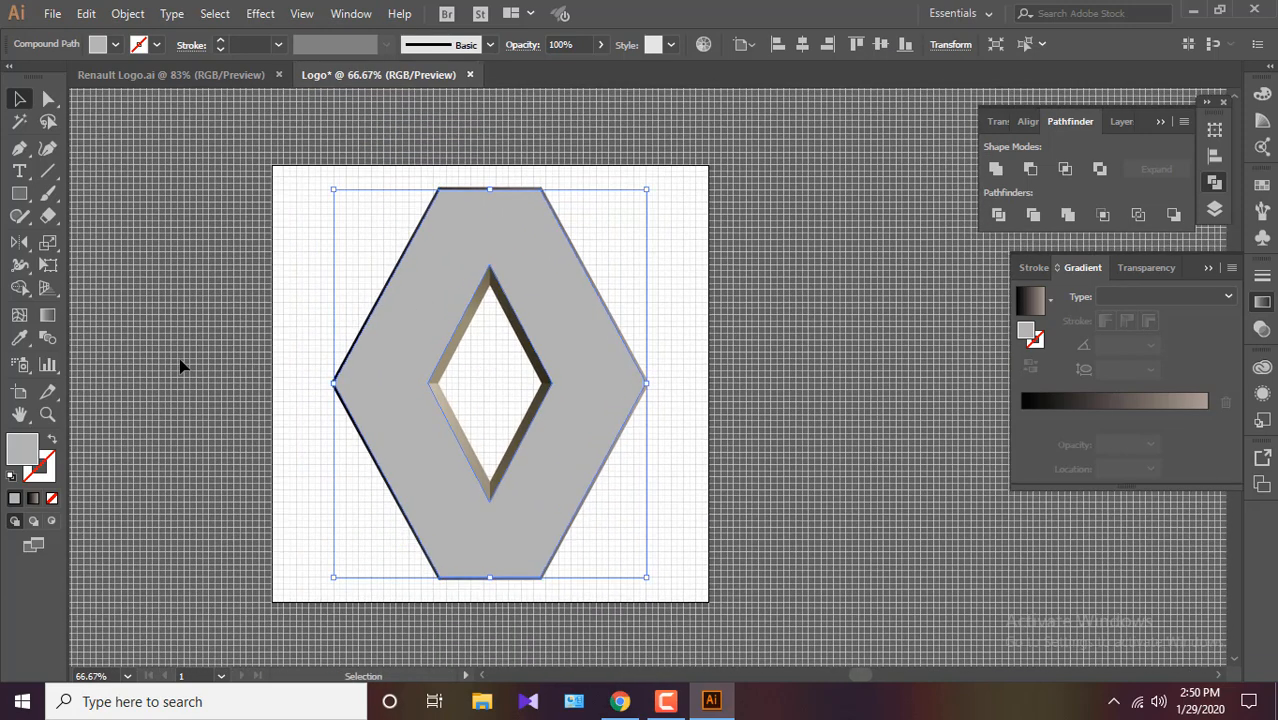
pyautogui.click(47, 415)
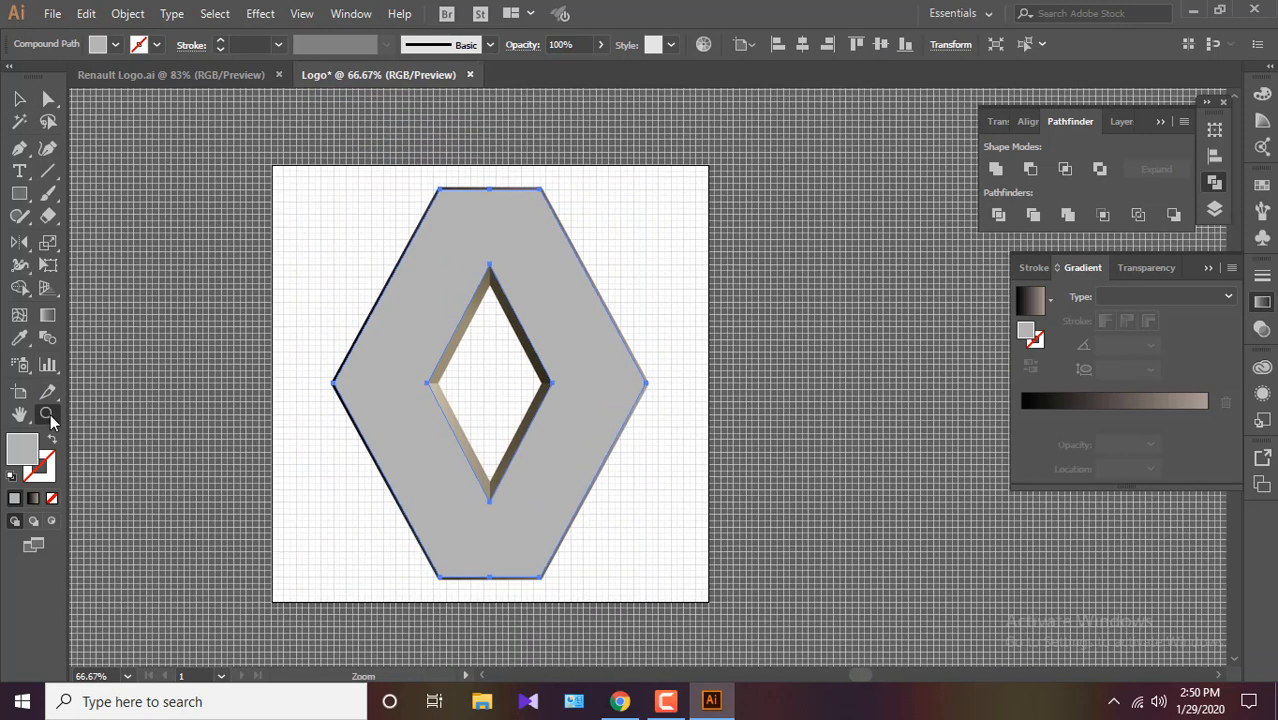
pyautogui.click(474, 382)
pyautogui.keyDown('alt'); pyautogui.click(499, 380); pyautogui.keyUp('alt')
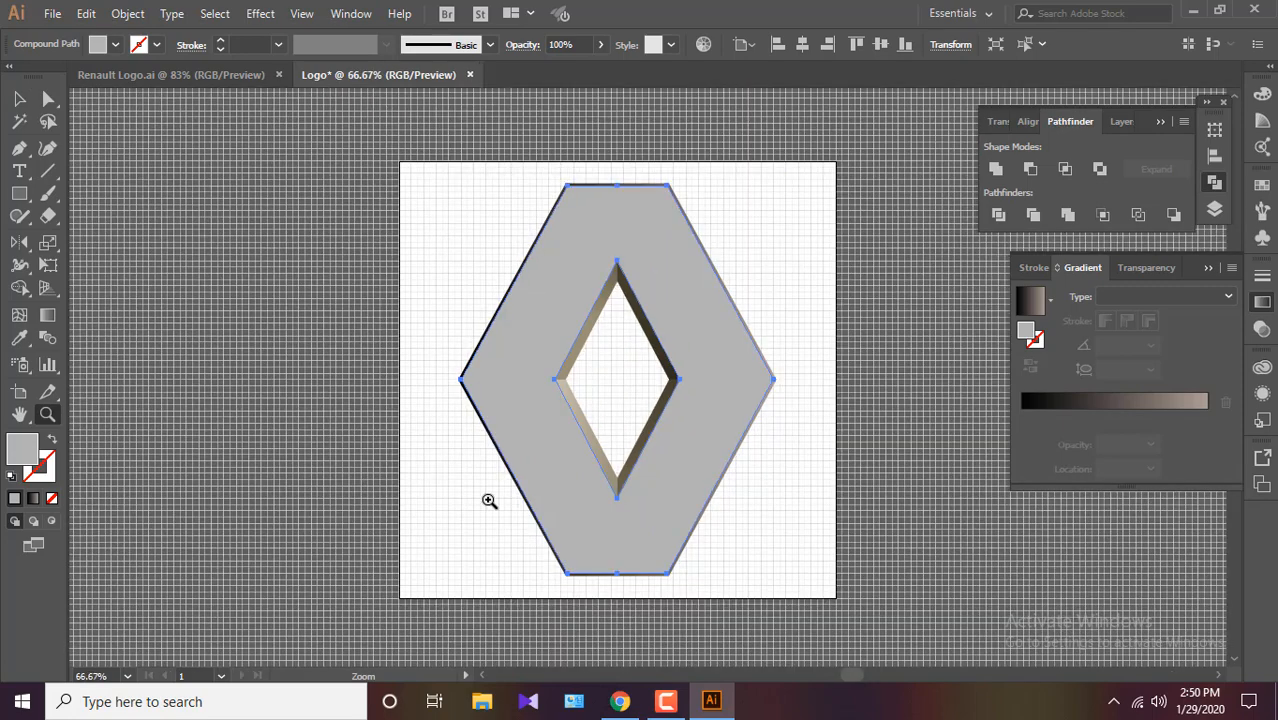
pyautogui.moveTo(488, 500); pyautogui.dragTo(517, 440)
pyautogui.scroll(-6, 573, 464)
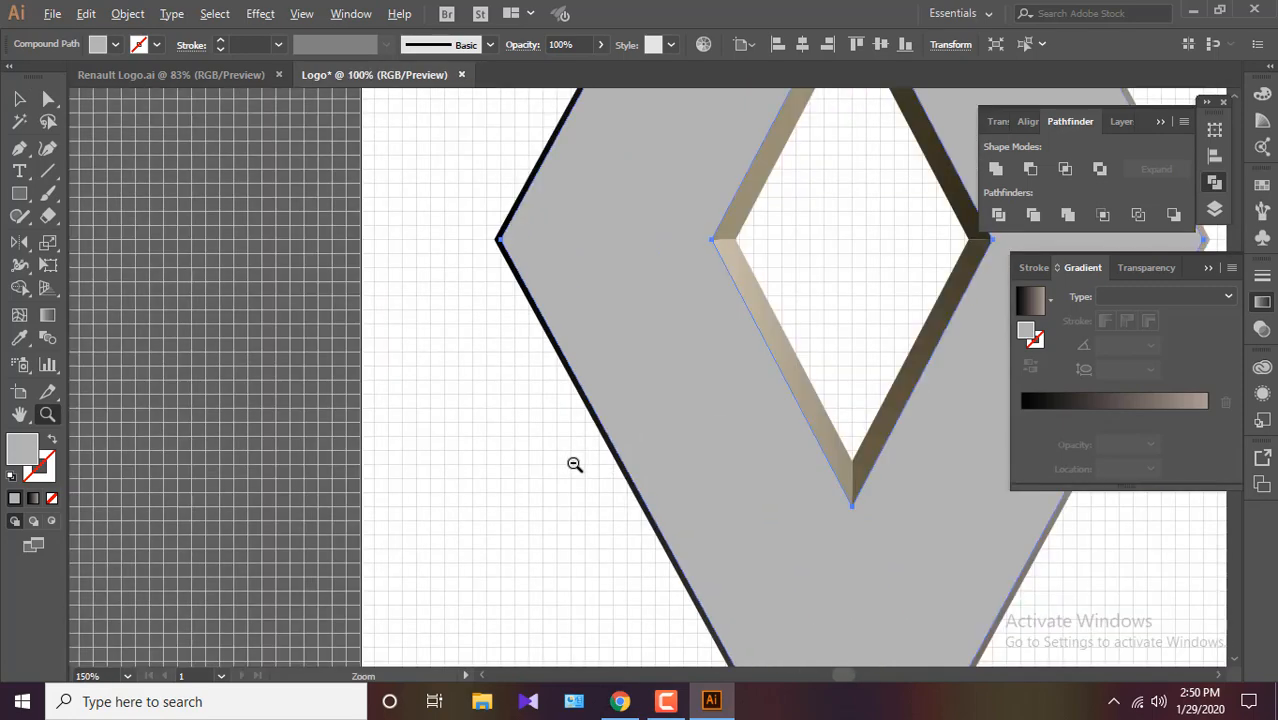
pyautogui.scroll(-1, 574, 465)
pyautogui.moveTo(737, 360); pyautogui.dragTo(578, 378)
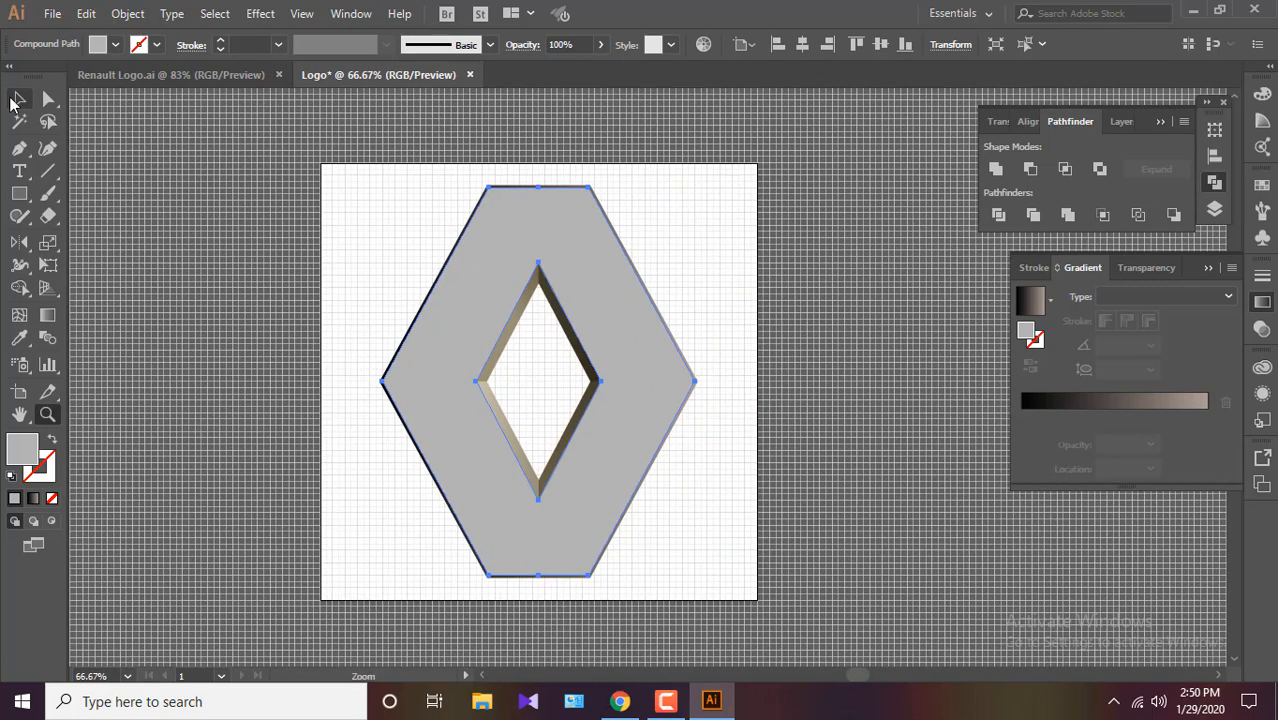
# Draw a Pen path from above the hexagon's upper-right corner through the inner diamond's top, right and bottom vertices to X 260, Y 680 px.
pyautogui.click(19, 148)
pyautogui.scroll(2, 604, 190)
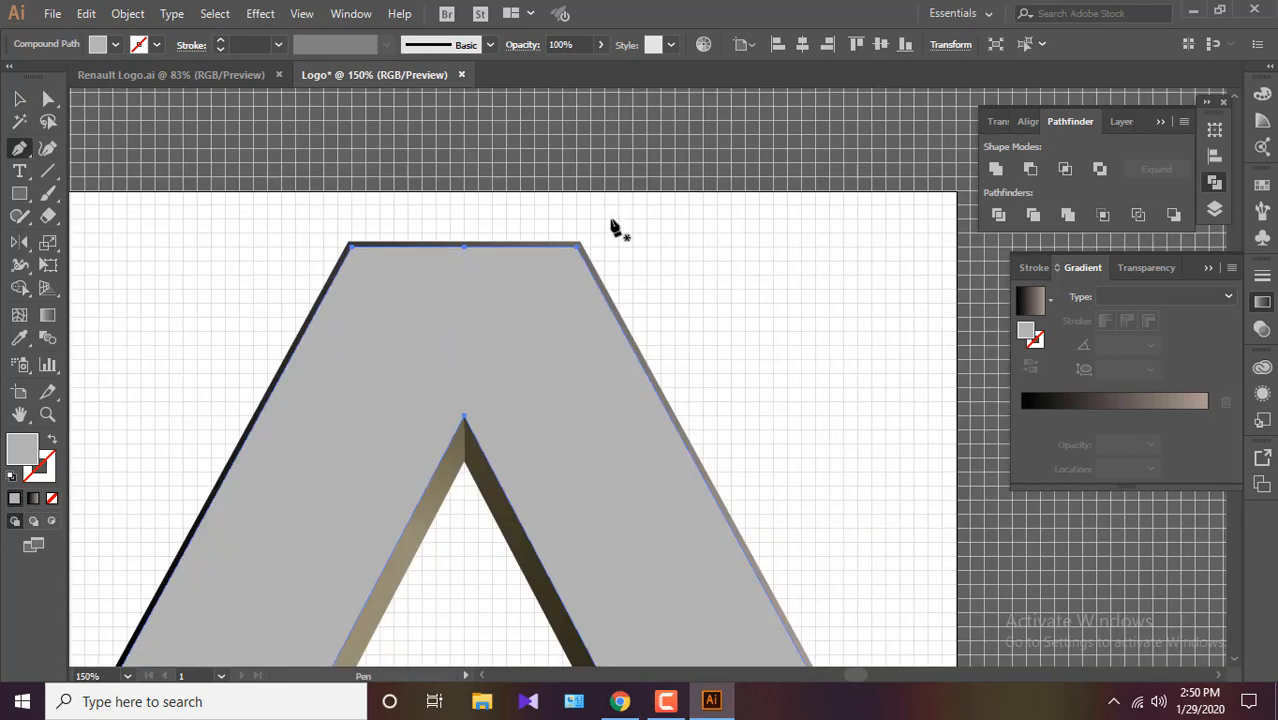
pyautogui.click(590, 235)
pyautogui.click(463, 416)
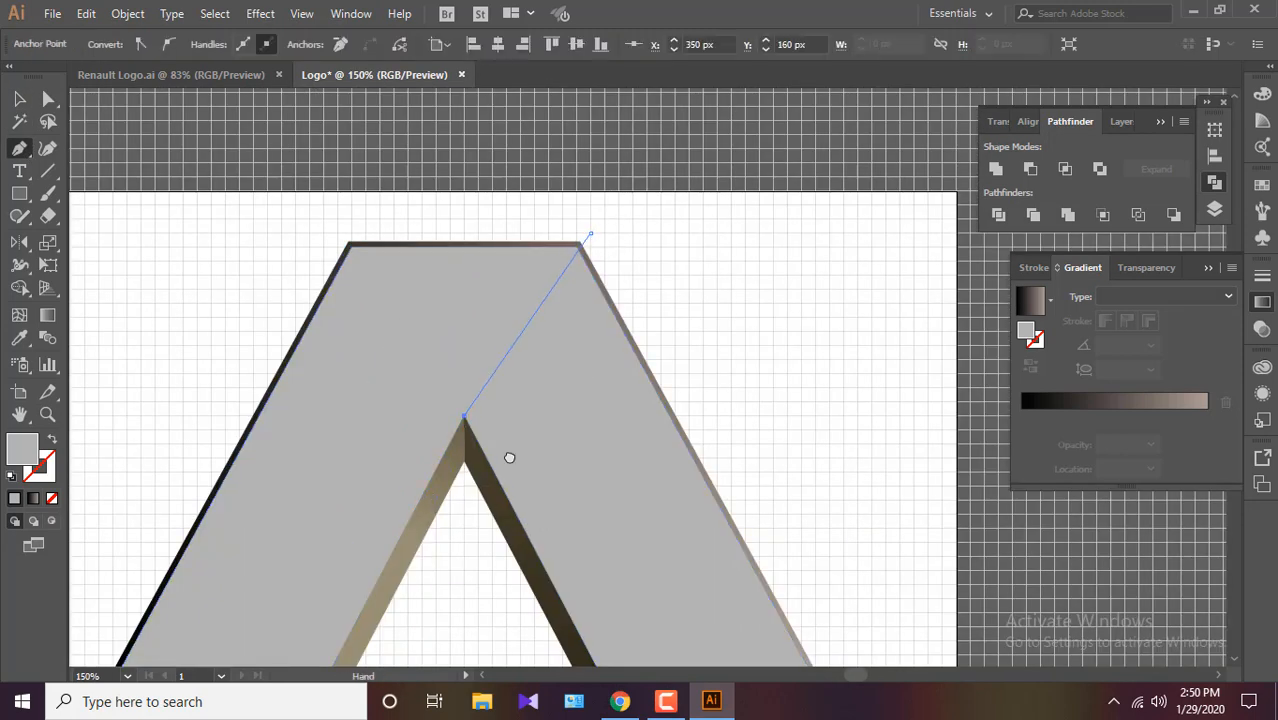
pyautogui.moveTo(509, 457); pyautogui.dragTo(513, 151)
pyautogui.click(577, 310)
pyautogui.click(437, 576)
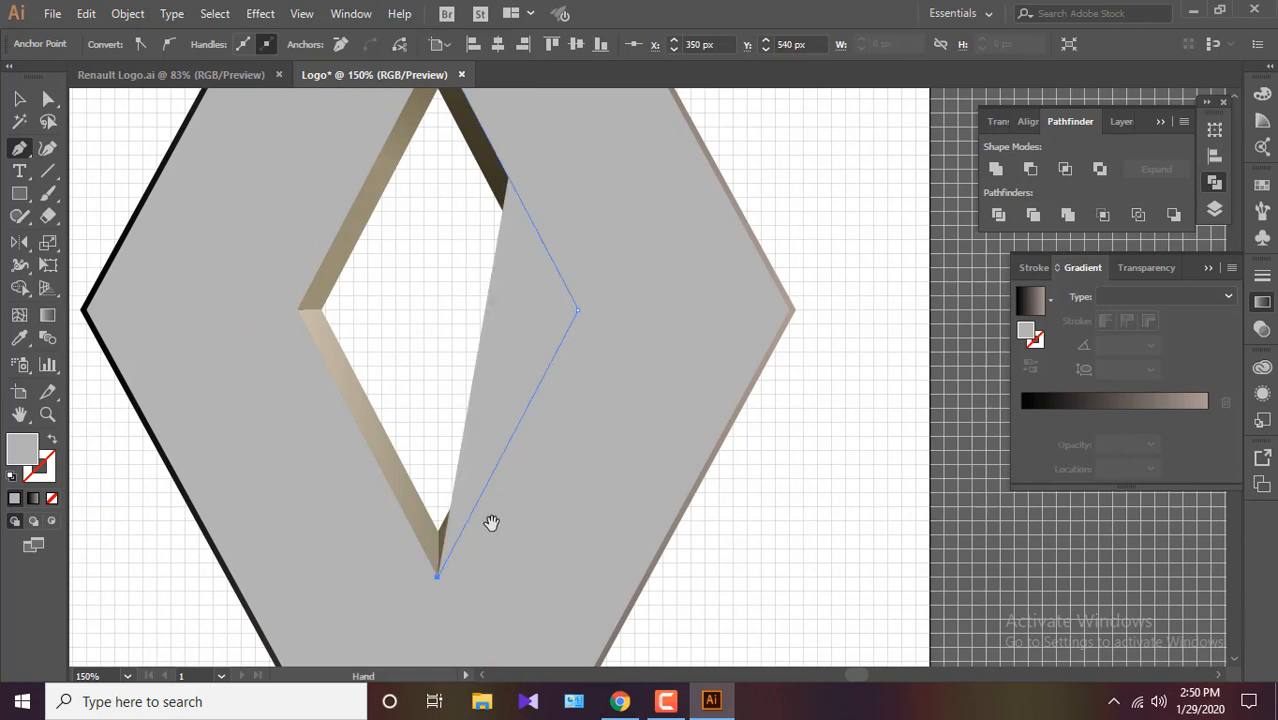
pyautogui.scroll(-3, 491, 523)
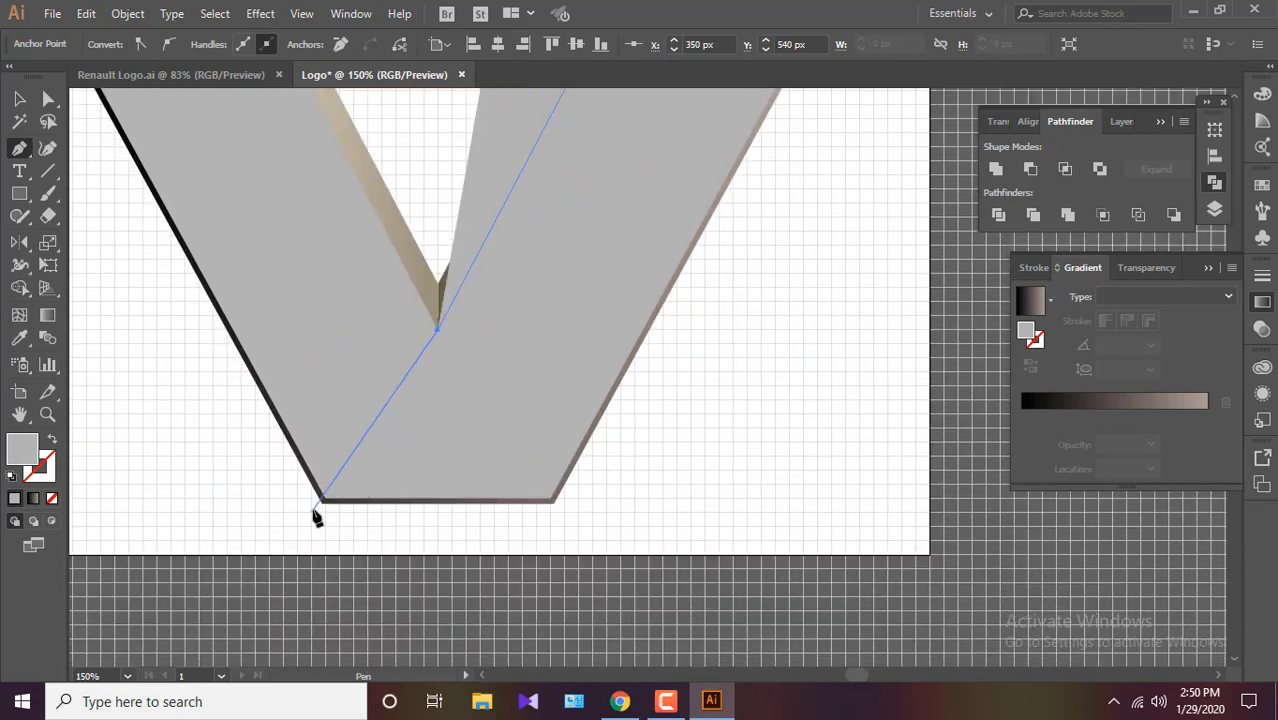
pyautogui.click(321, 503)
pyautogui.hotkey('ctrl', 'z')
pyautogui.click(322, 502)
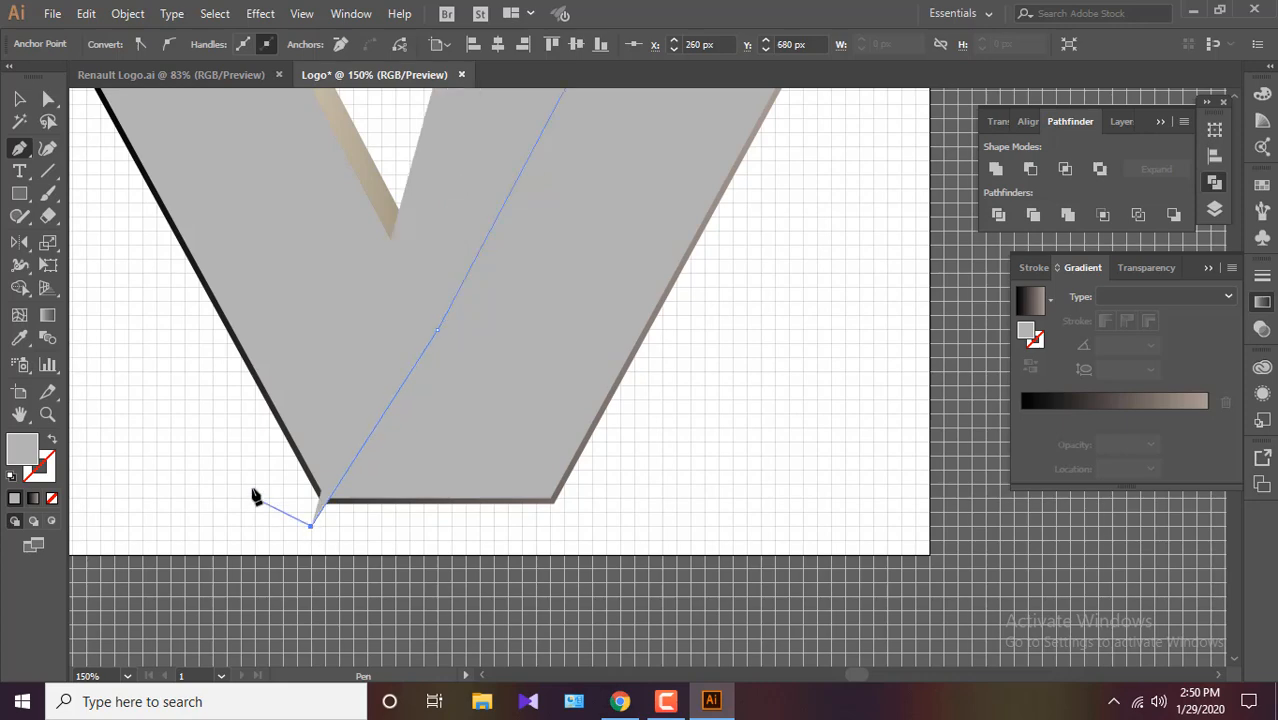
# Close the Pen path around the logo's left half with corners at X 40, Y 680 px and X 40, Y 20 px.
pyautogui.hotkey('ctrl', '-')
pyautogui.hotkey('ctrl', '-')
pyautogui.hotkey('ctrl', '-')
pyautogui.hotkey('ctrl', '-')
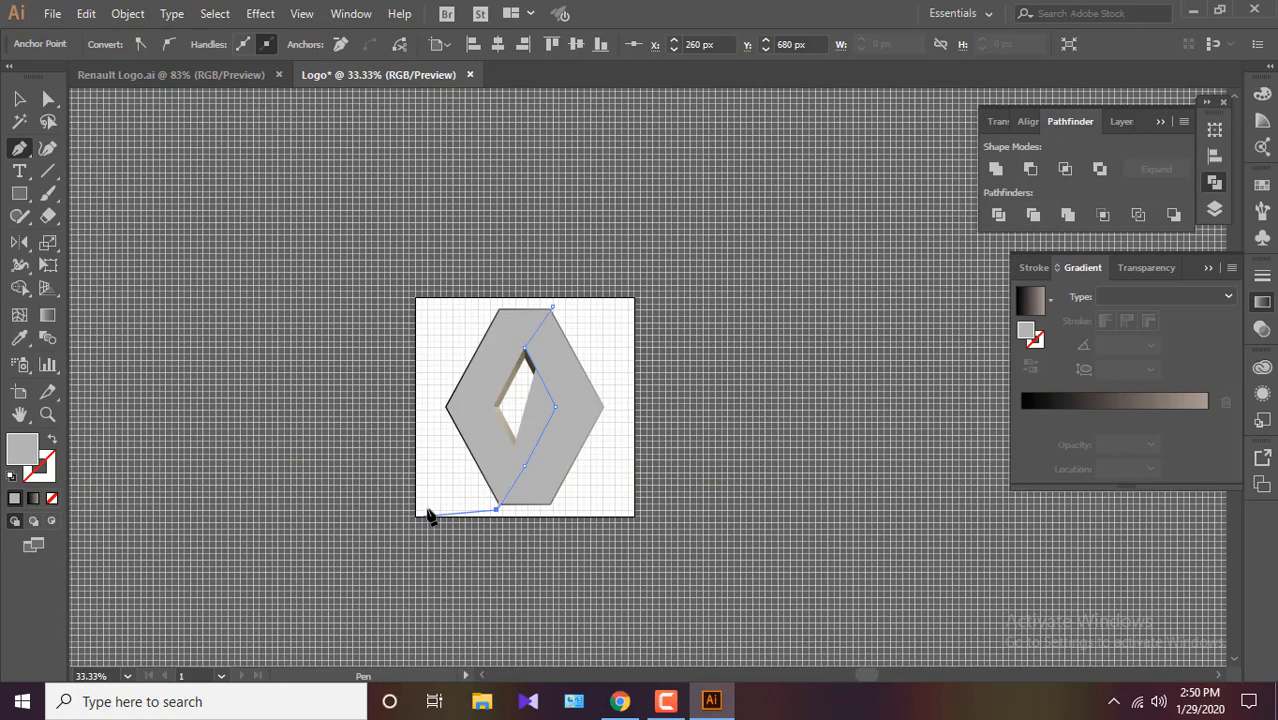
pyautogui.scroll(2, 424, 511)
pyautogui.click(427, 509)
pyautogui.scroll(2, 460, 177)
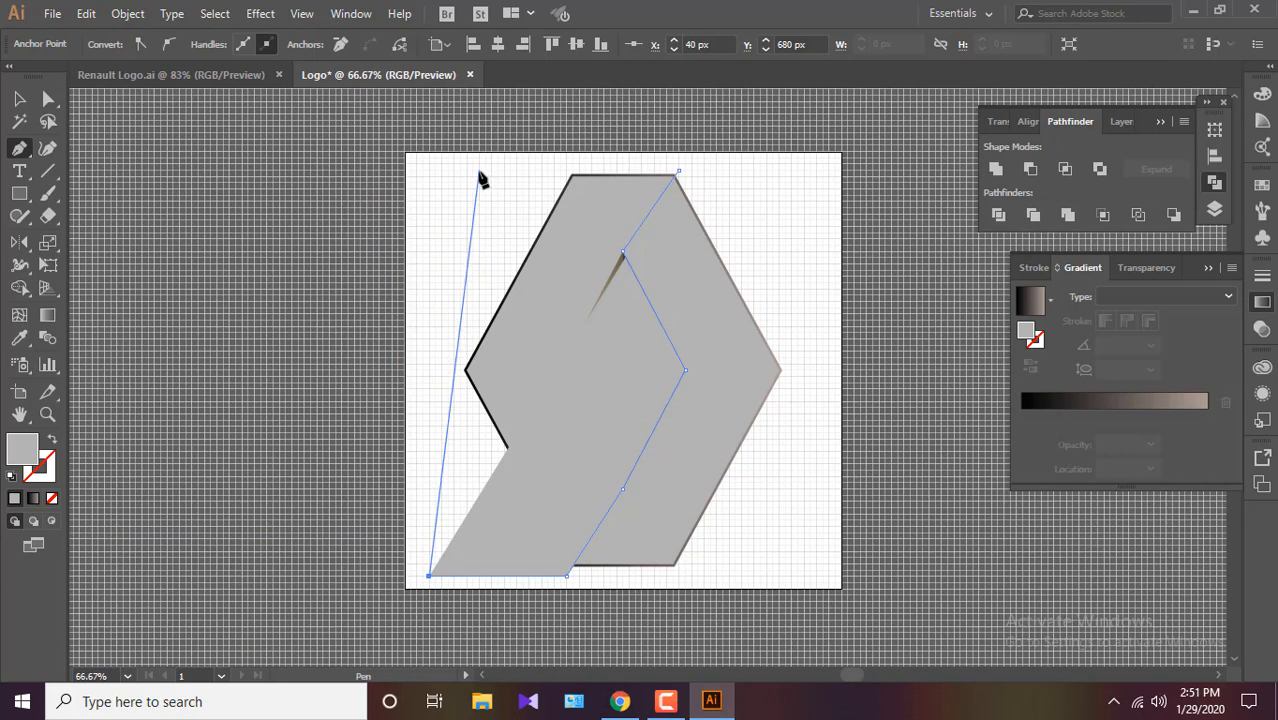
pyautogui.click(429, 163)
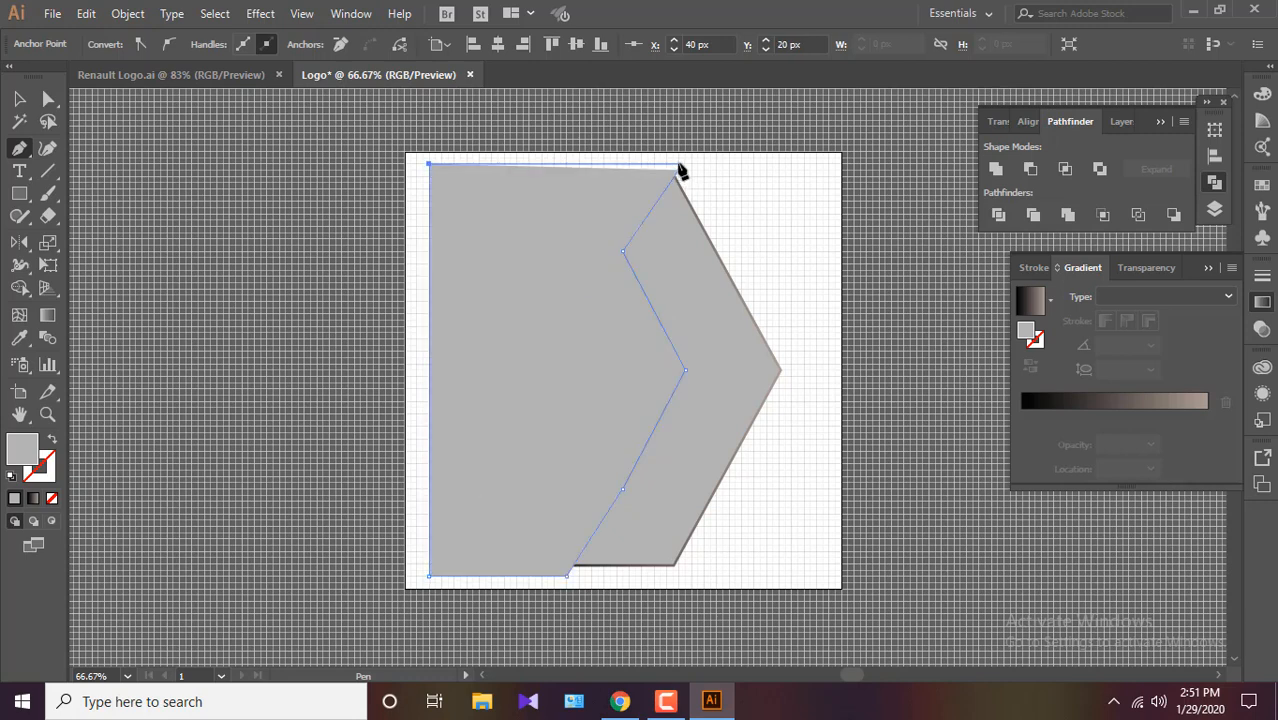
pyautogui.click(682, 168)
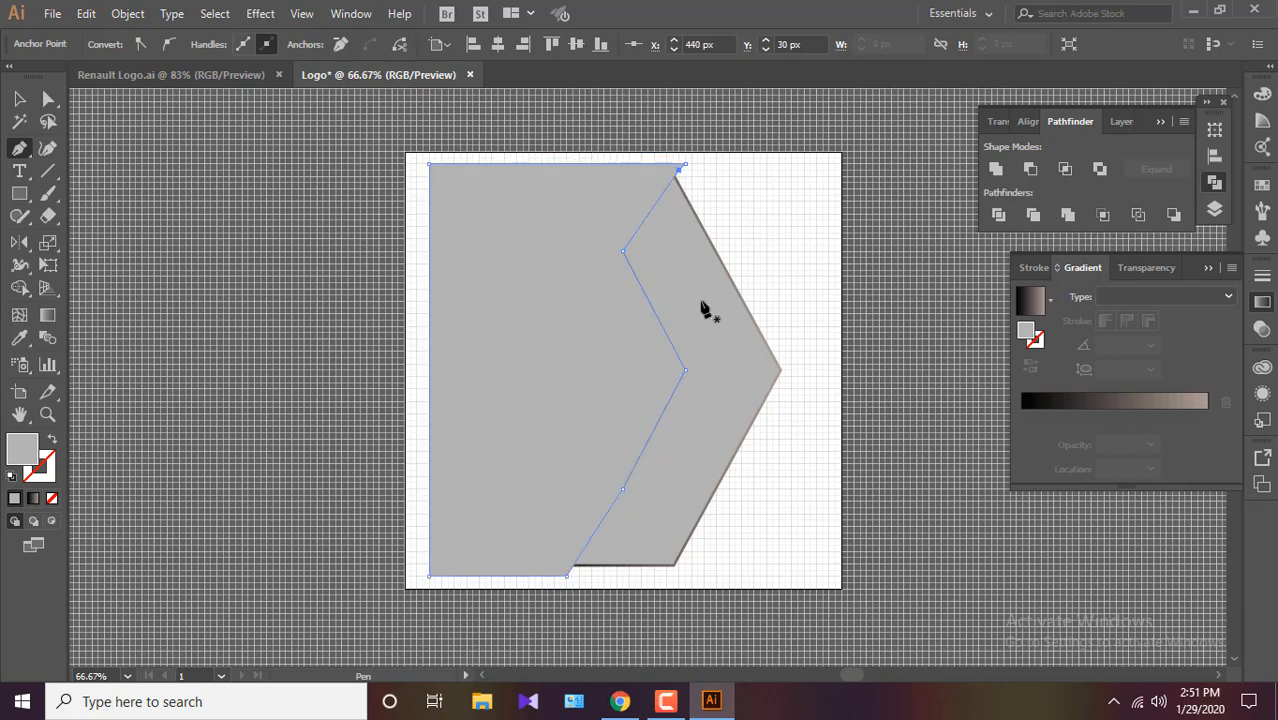
# Give the closed dividing path no fill and a black 3.5 pt stroke.
pyautogui.press('v')
pyautogui.click(550, 310)
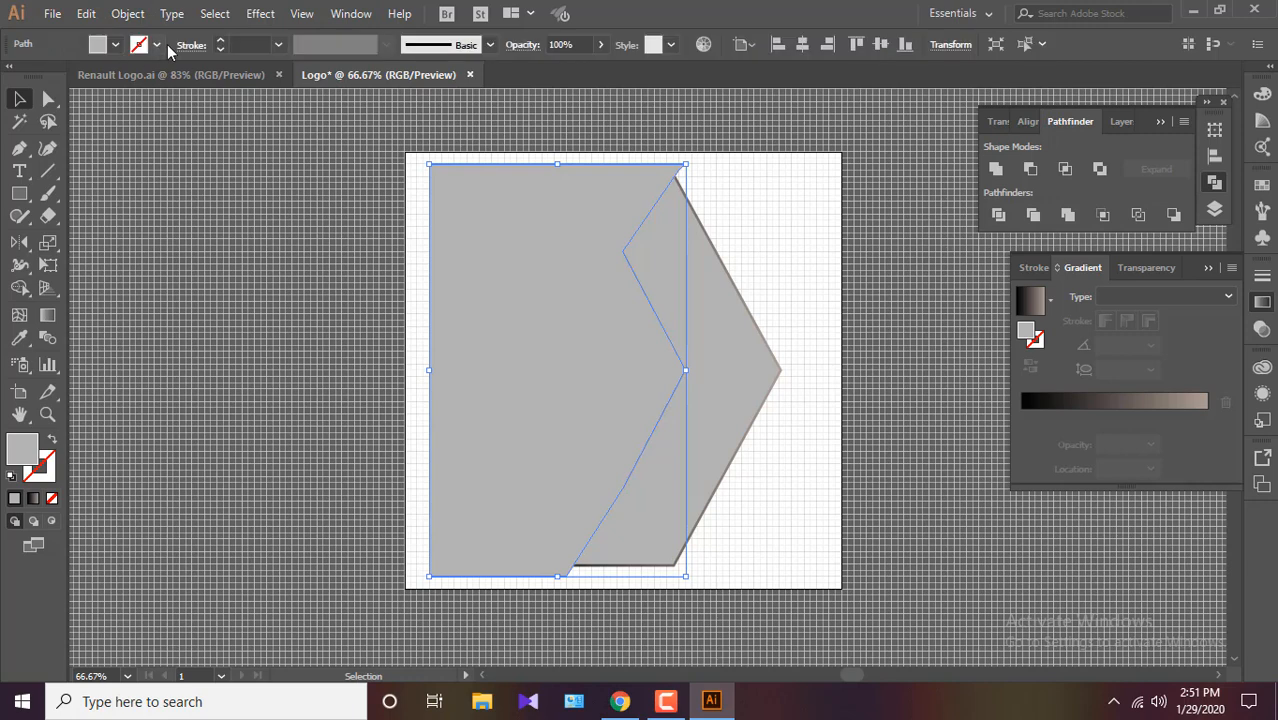
pyautogui.click(220, 40)
pyautogui.click(220, 40)
pyautogui.click(220, 40)
pyautogui.click(222, 41)
pyautogui.click(222, 41)
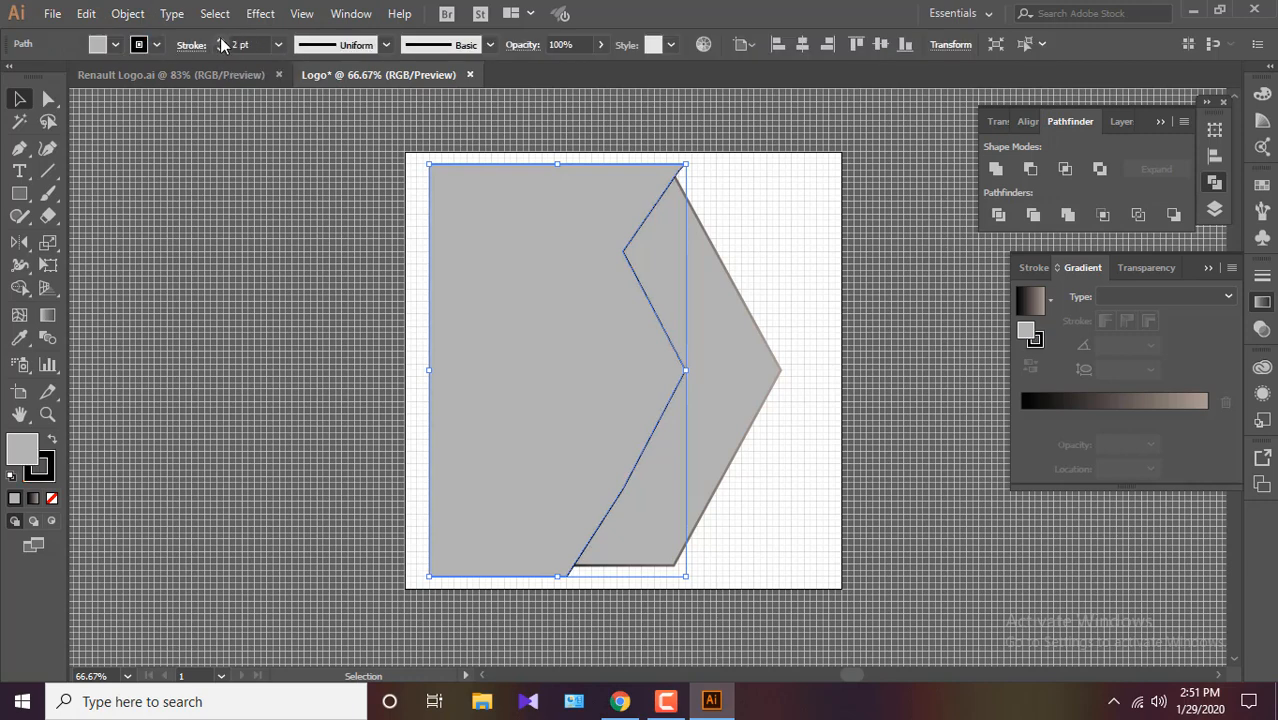
pyautogui.click(115, 44)
pyautogui.click(12, 76)
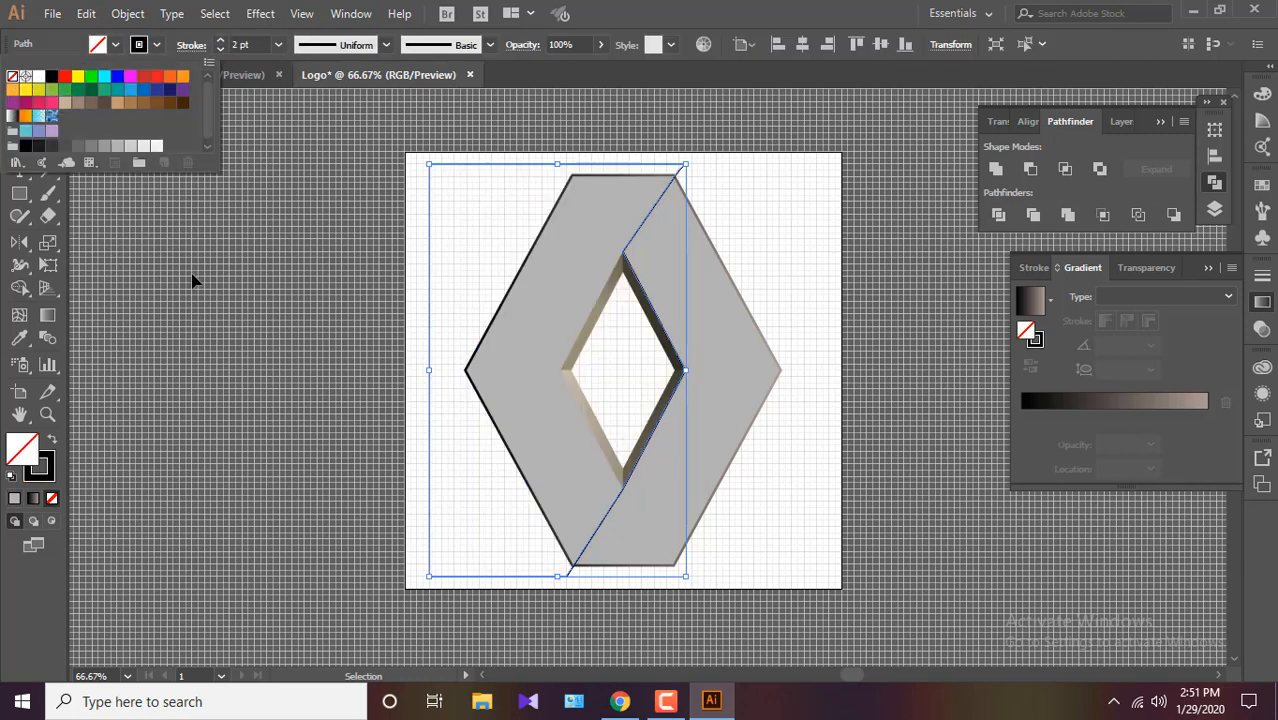
pyautogui.click(240, 44)
pyautogui.write('3.5')
pyautogui.press('Return')
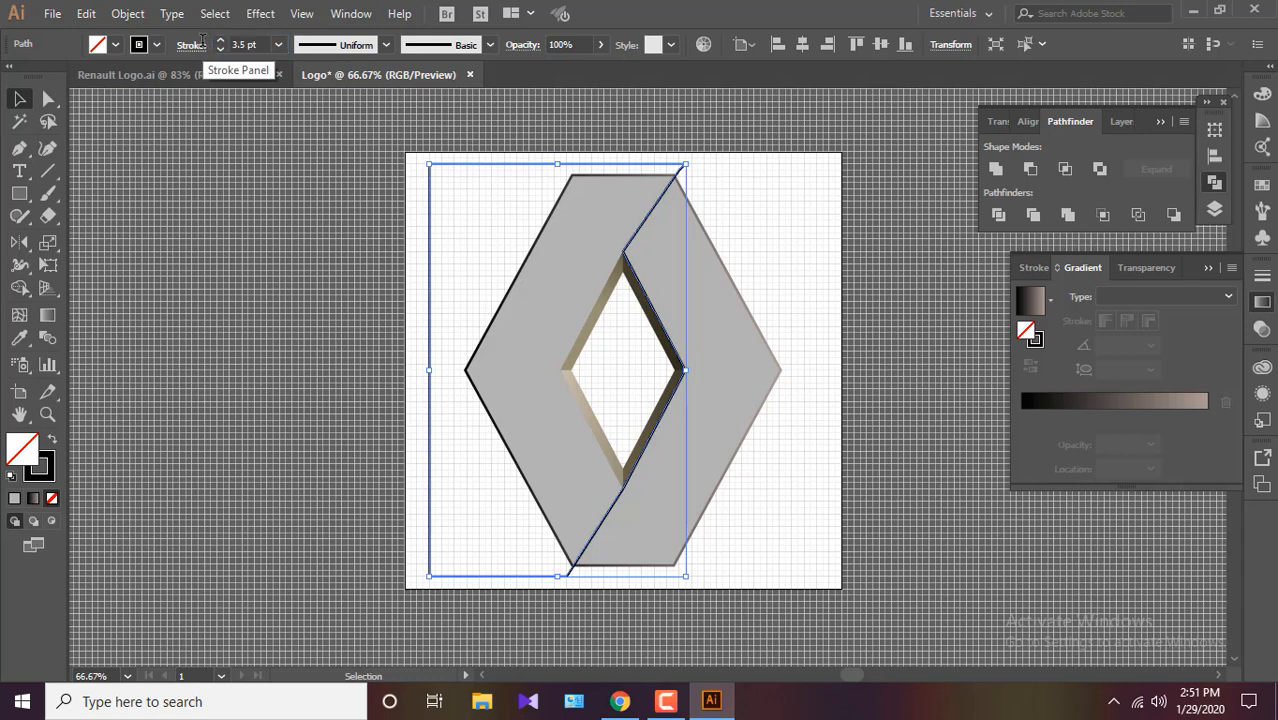
# Try to subtract the unexpanded dividing path from the grey shape with Minus Front and undo it.
pyautogui.scroll(5, 318, 243)
pyautogui.scroll(-4, 318, 243)
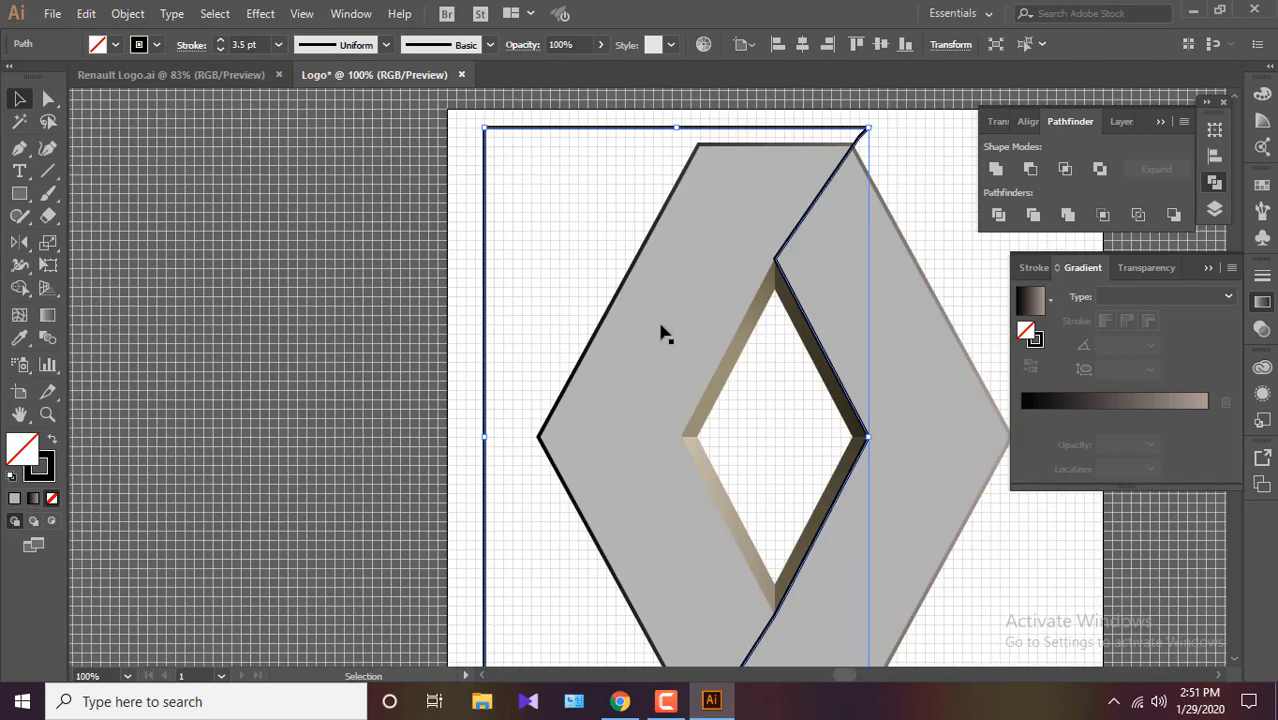
pyautogui.keyDown('shift'); pyautogui.click(689, 322); pyautogui.keyUp('shift')
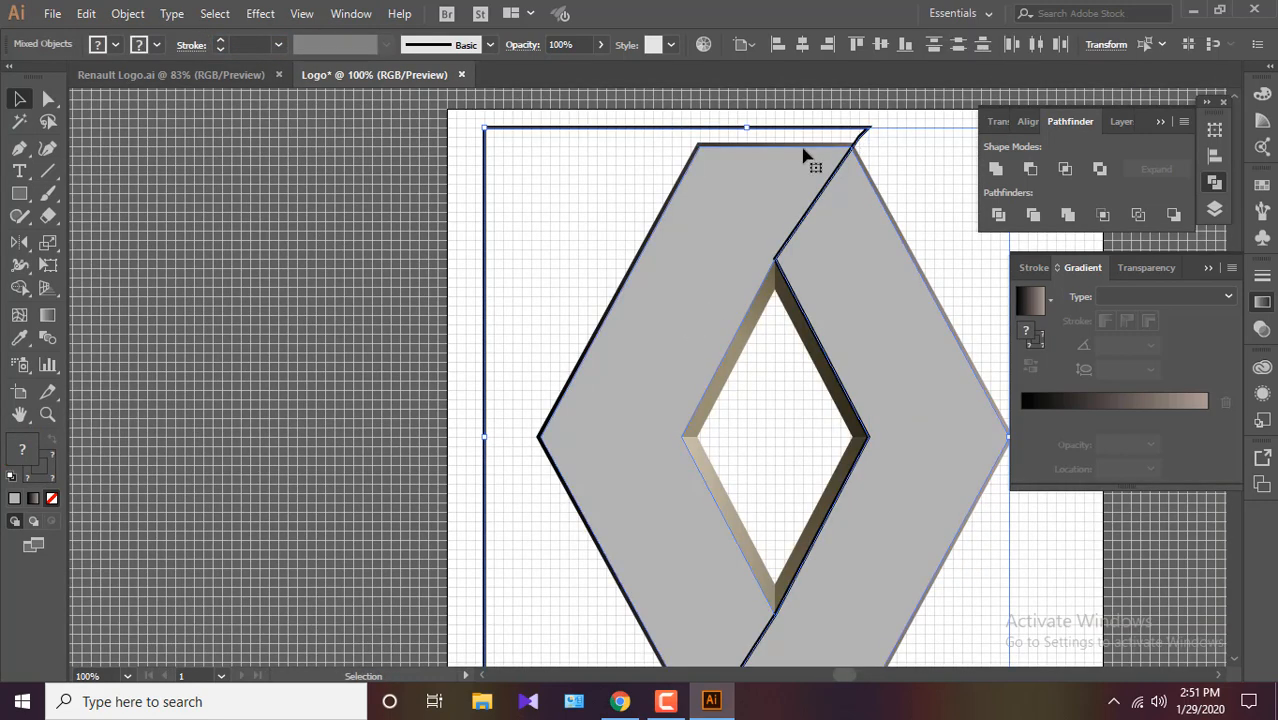
pyautogui.click(1035, 171)
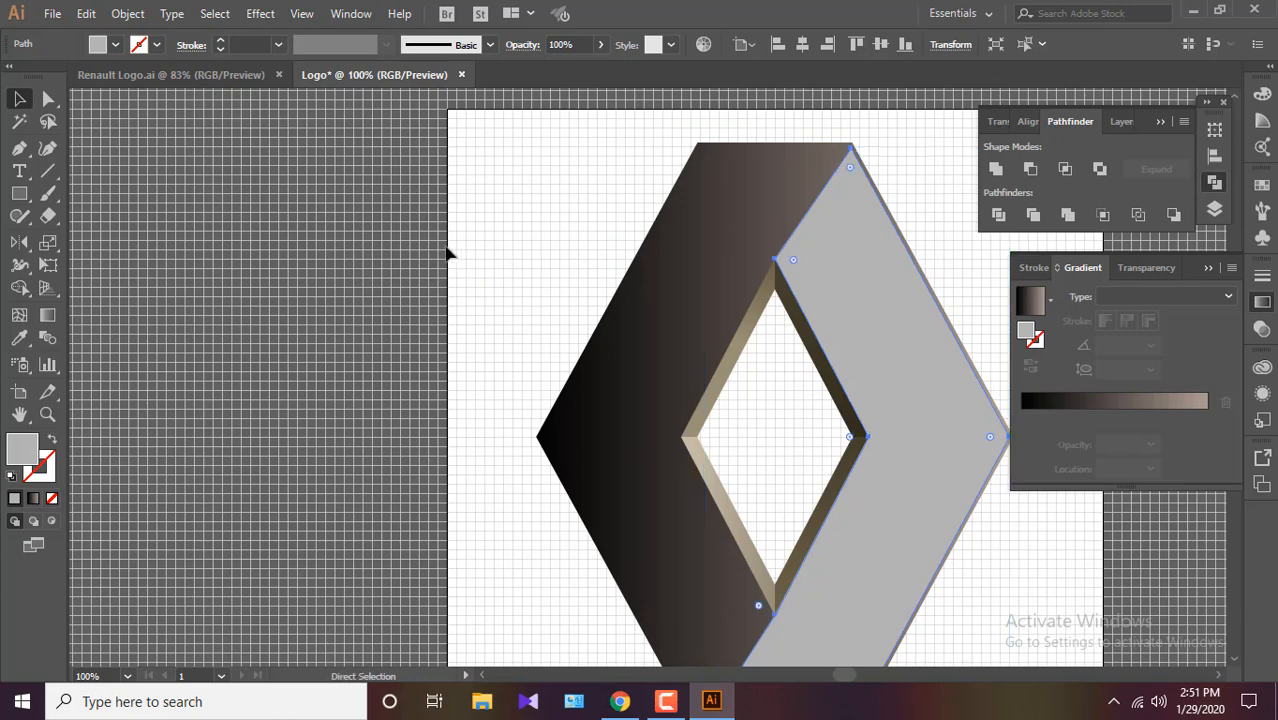
pyautogui.hotkey('ctrl', 'z')
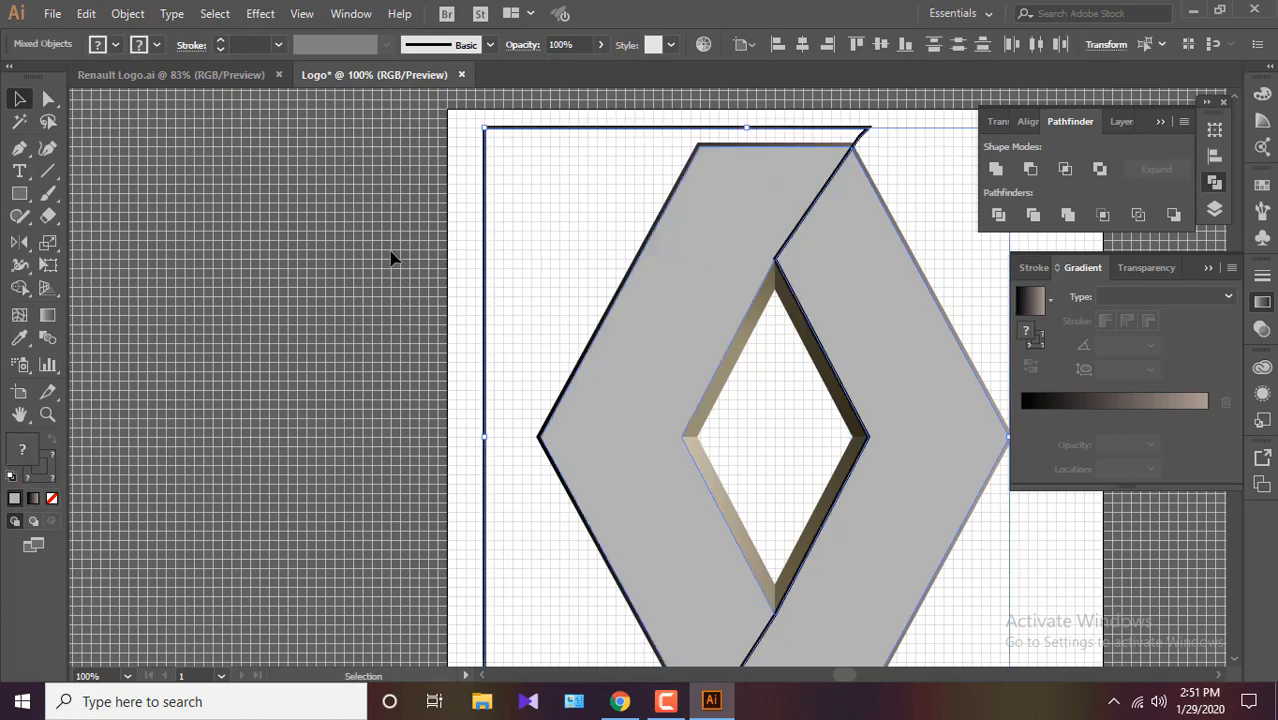
# Try to split the grey shape by expanding the dividing path's fill and stroke and subtracting it with Minus Front.
pyautogui.click(434, 183)
pyautogui.click(520, 131)
pyautogui.click(128, 13)
pyautogui.click(207, 190)
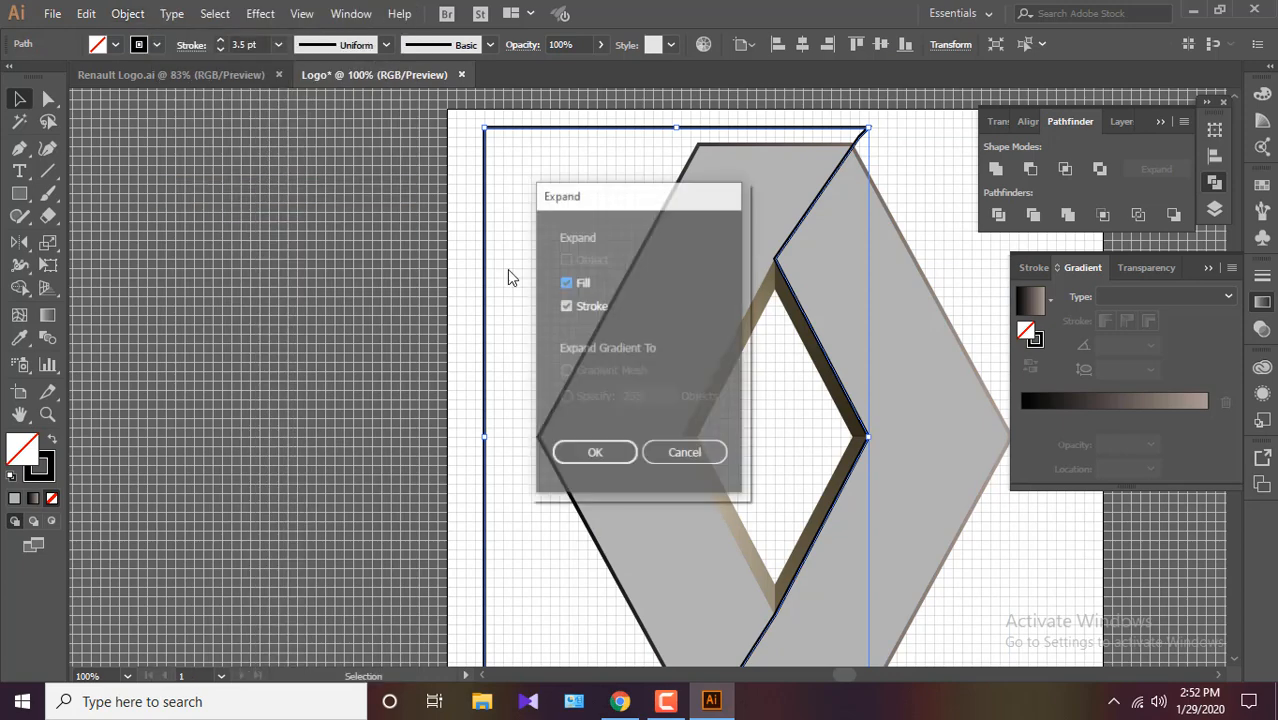
pyautogui.click(575, 452)
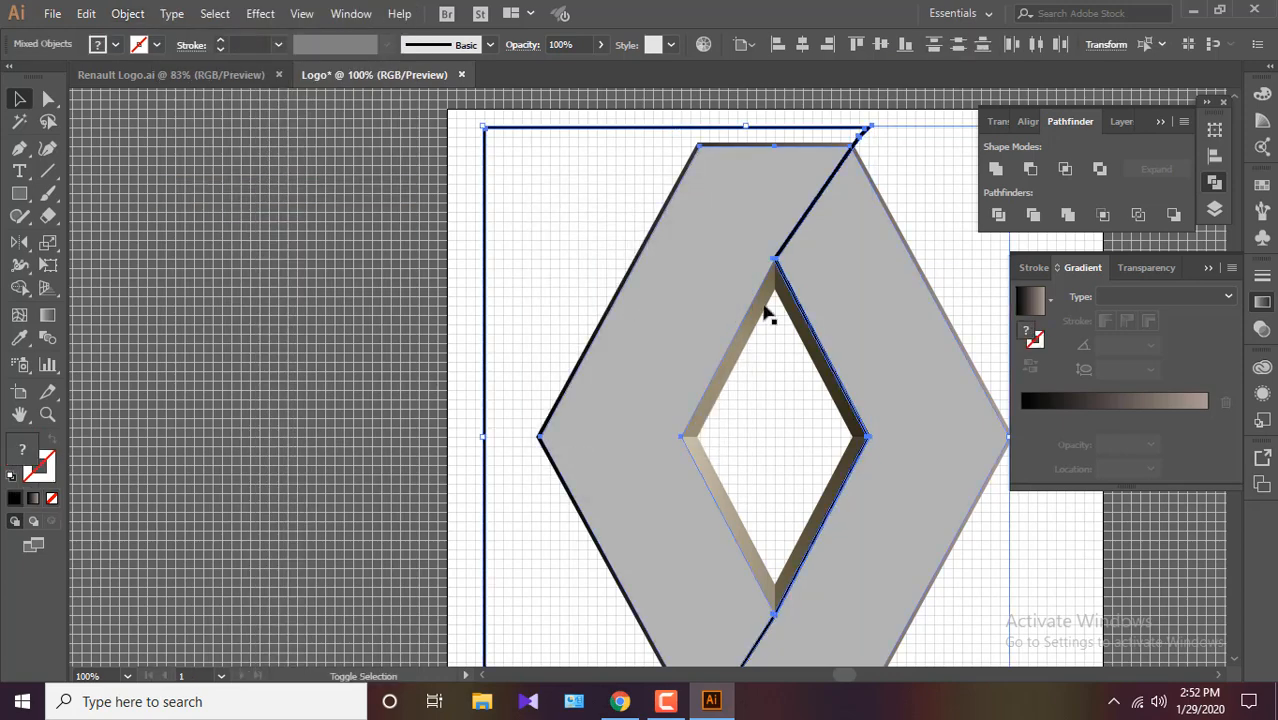
pyautogui.click(466, 248)
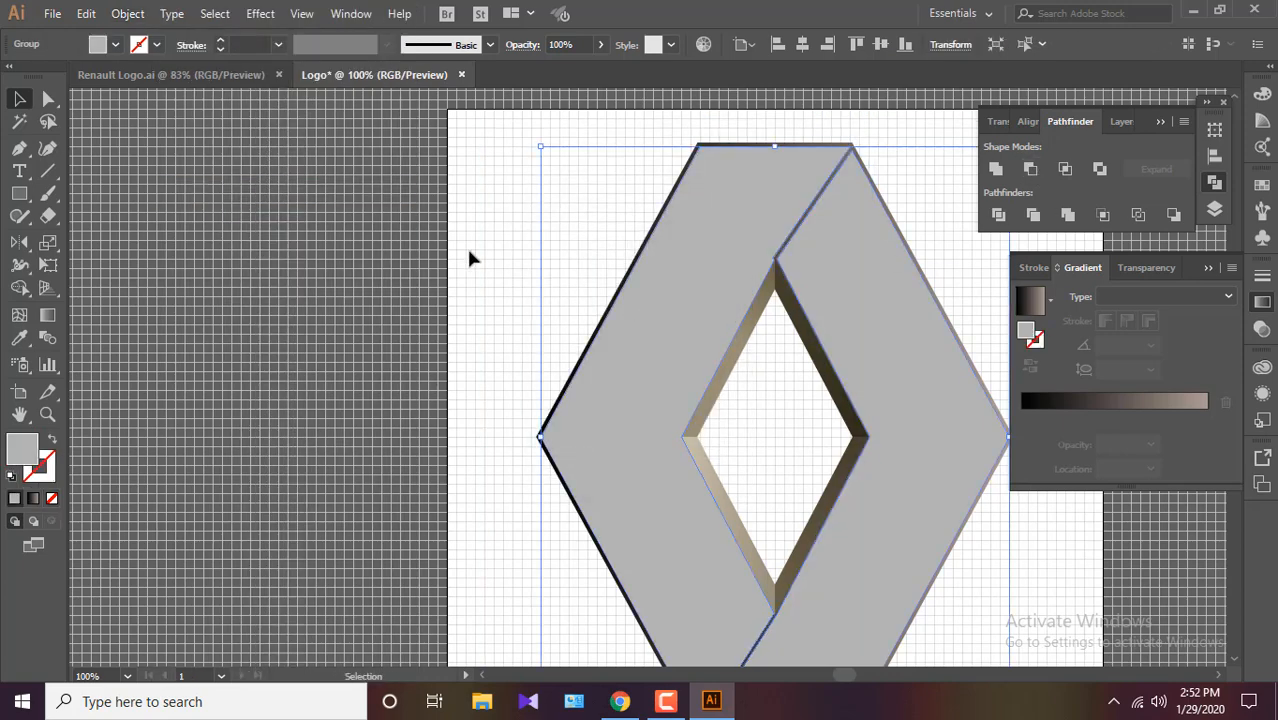
pyautogui.click(644, 450)
pyautogui.scroll(1, 860, 290)
pyautogui.click(857, 289)
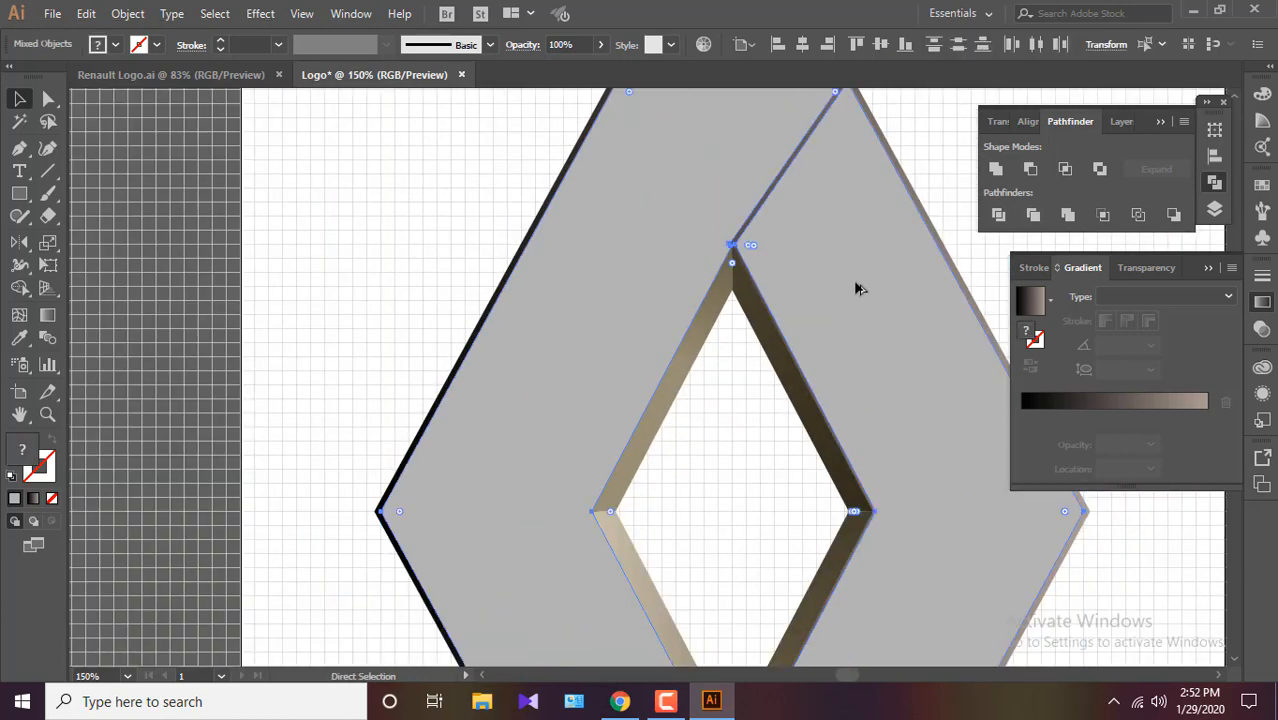
# Align the dividing path's 3.5 pt stroke to the outside and expand it into a filled outline.
pyautogui.click(190, 45)
pyautogui.click(112, 147)
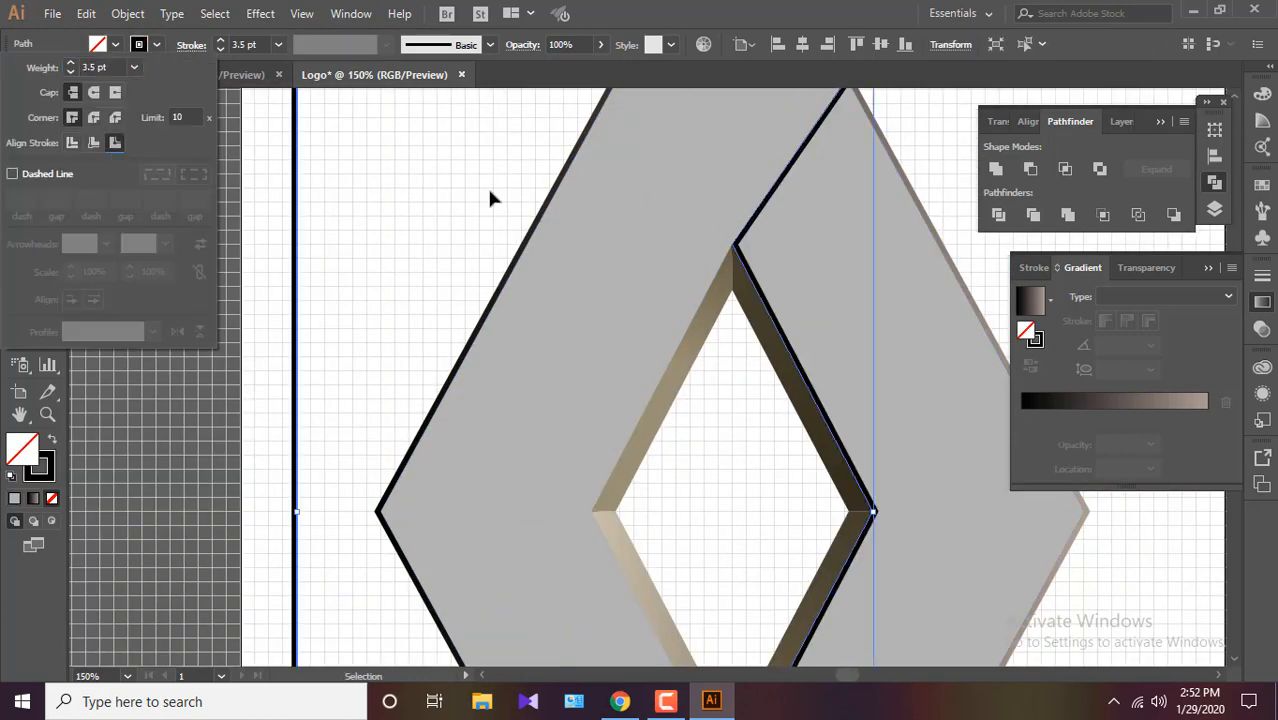
pyautogui.click(128, 14)
pyautogui.click(240, 208)
# Subtract the expanded outline from the grey shape with Minus Front and check the gap between the two bands.
pyautogui.keyDown('shift'); pyautogui.click(582, 364); pyautogui.keyUp('shift')
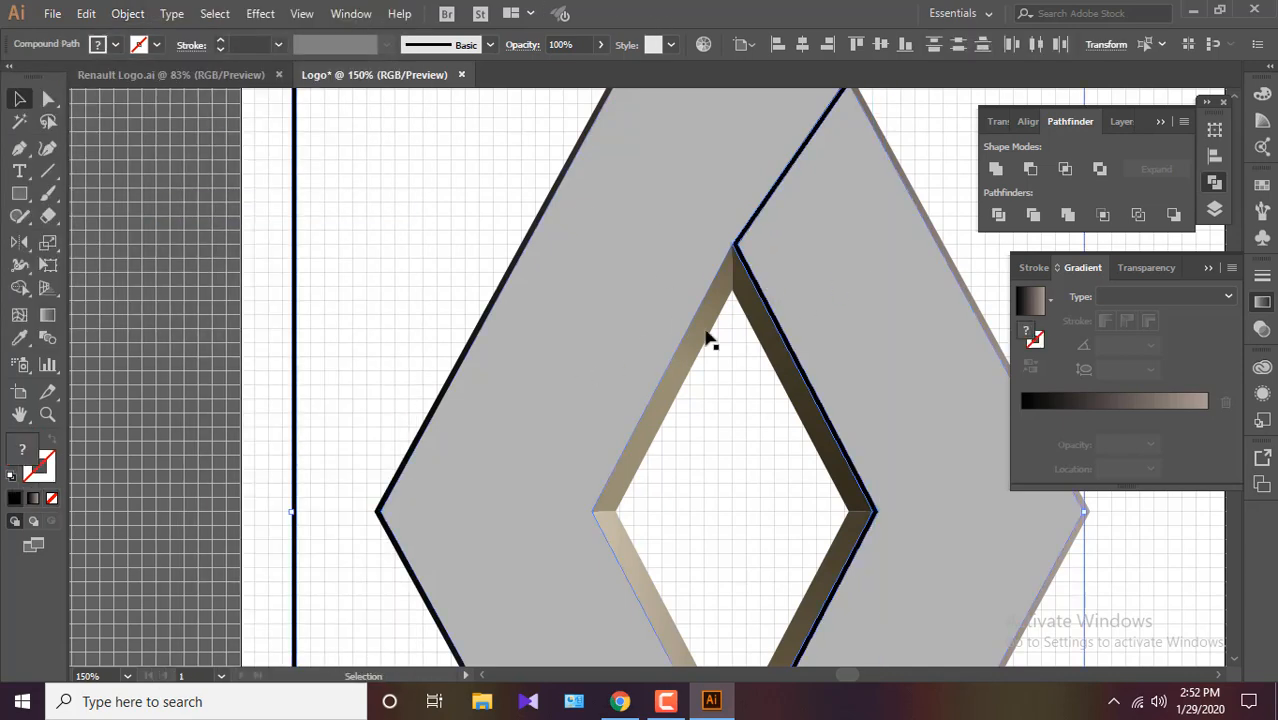
pyautogui.click(1030, 170)
pyautogui.click(321, 256)
pyautogui.scroll(-1, 953, 329)
pyautogui.scroll(-1, 953, 329)
pyautogui.click(571, 479)
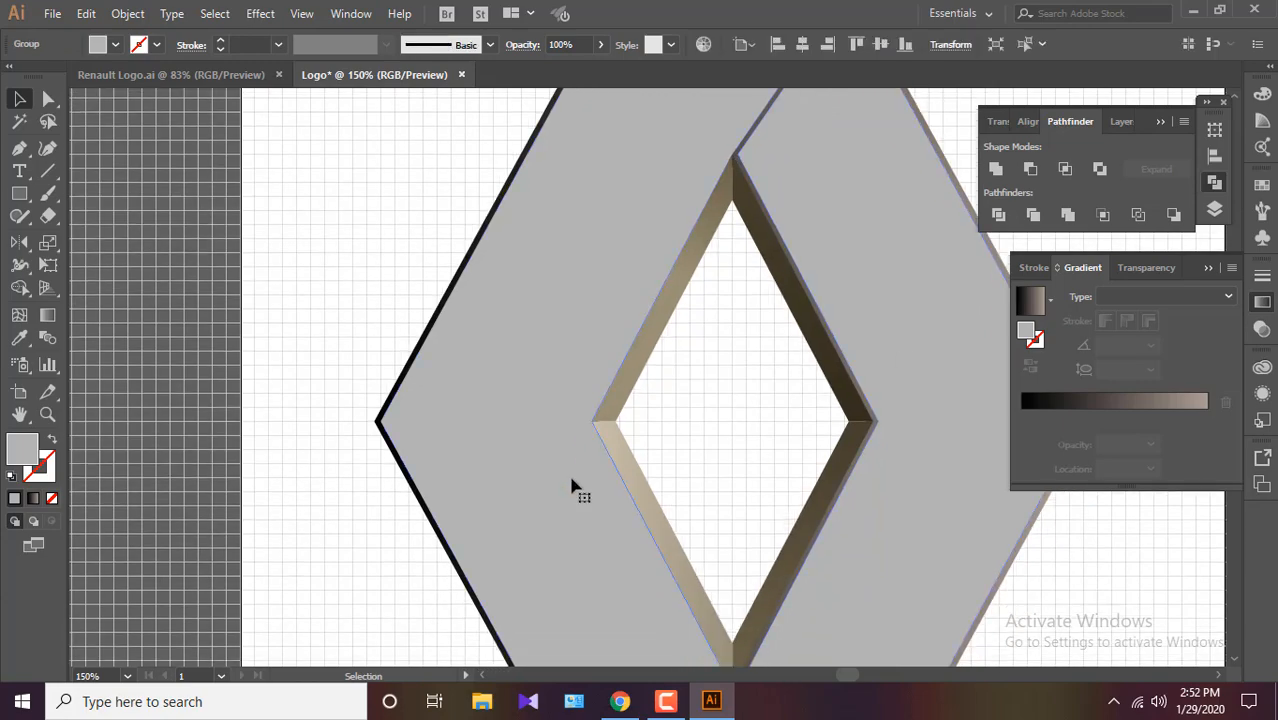
pyautogui.scroll(-4, 574, 459)
pyautogui.scroll(3, 602, 428)
pyautogui.moveTo(960, 458); pyautogui.dragTo(840, 302)
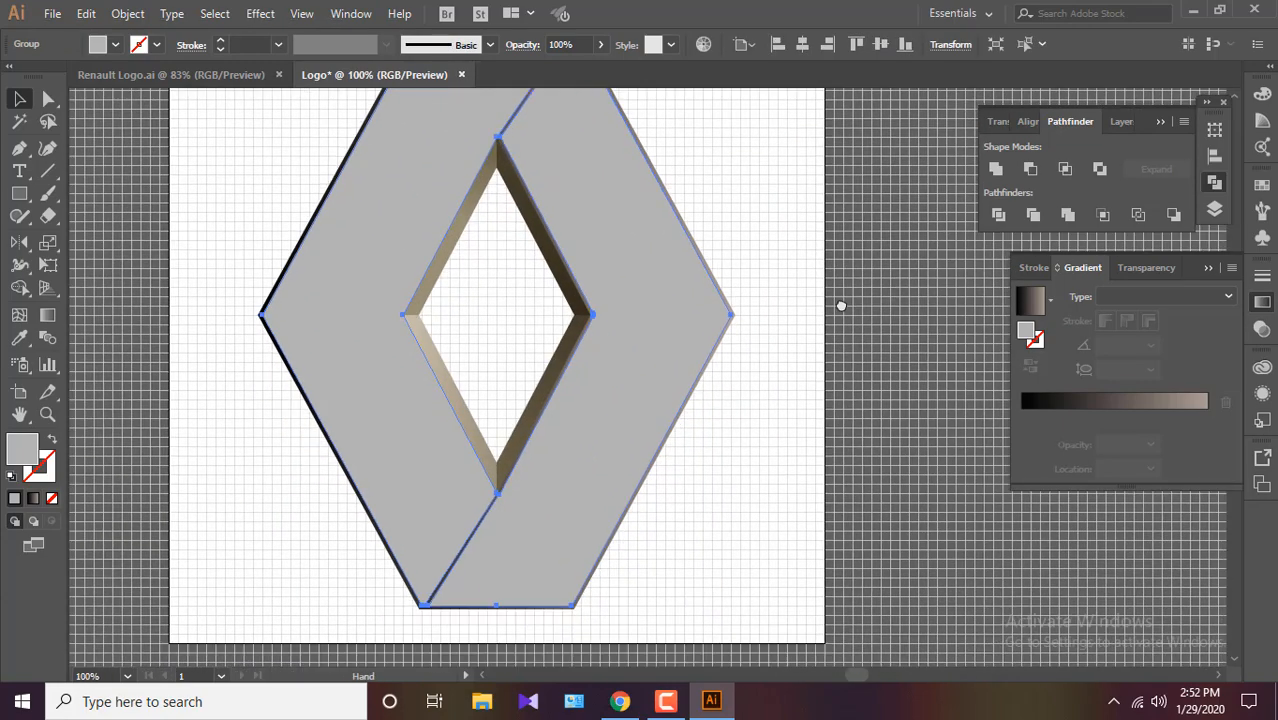
# Ungroup the split grey shape so its left and right bands are separate paths.
pyautogui.click(908, 495)
pyautogui.click(411, 412)
pyautogui.scroll(1, 411, 414)
pyautogui.scroll(-1, 411, 412)
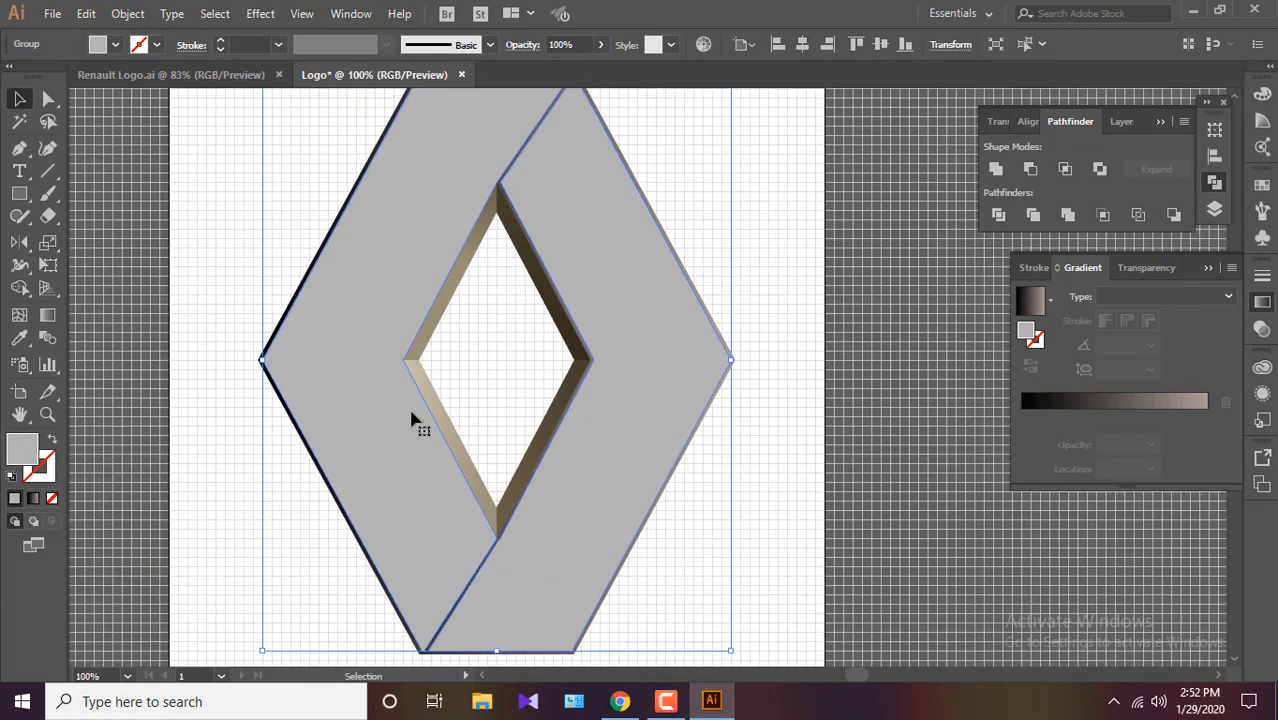
pyautogui.rightClick(575, 503)
pyautogui.click(633, 360)
pyautogui.click(506, 377)
# Copy the left grey band and paste two duplicates in front of it, checking their order in the layer list.
pyautogui.click(354, 401)
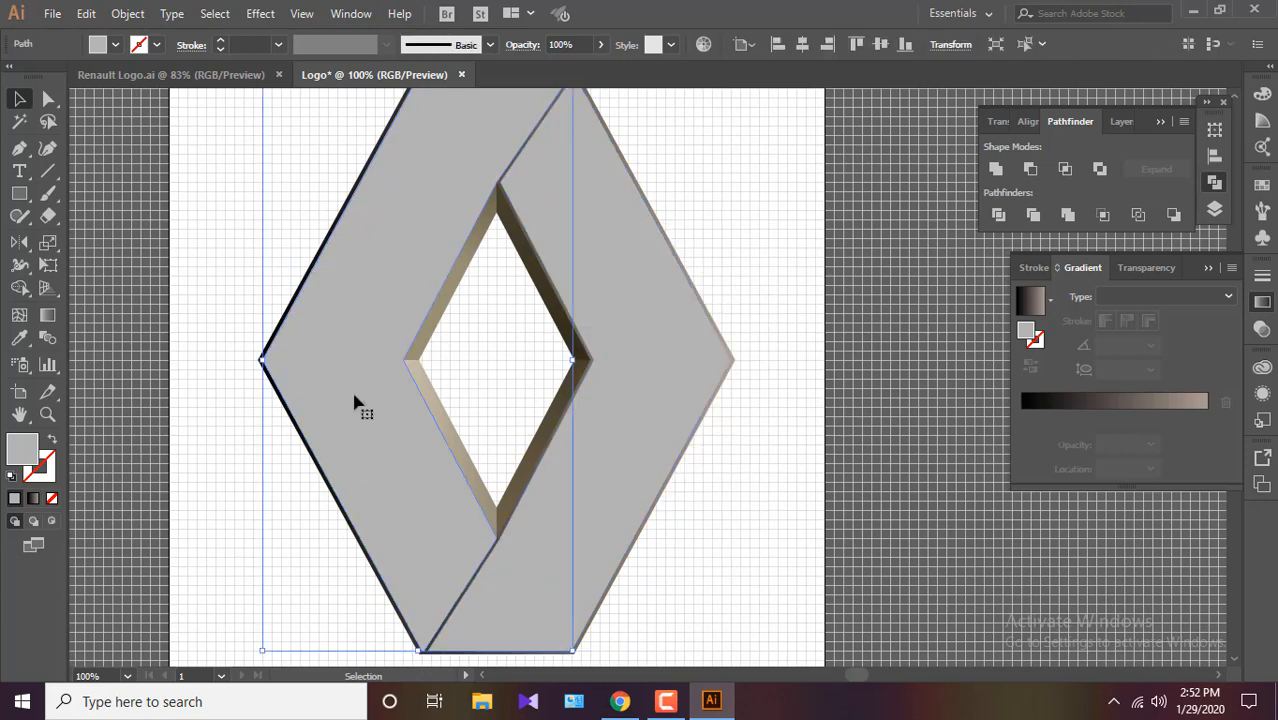
pyautogui.scroll(1, 925, 375)
pyautogui.click(1145, 123)
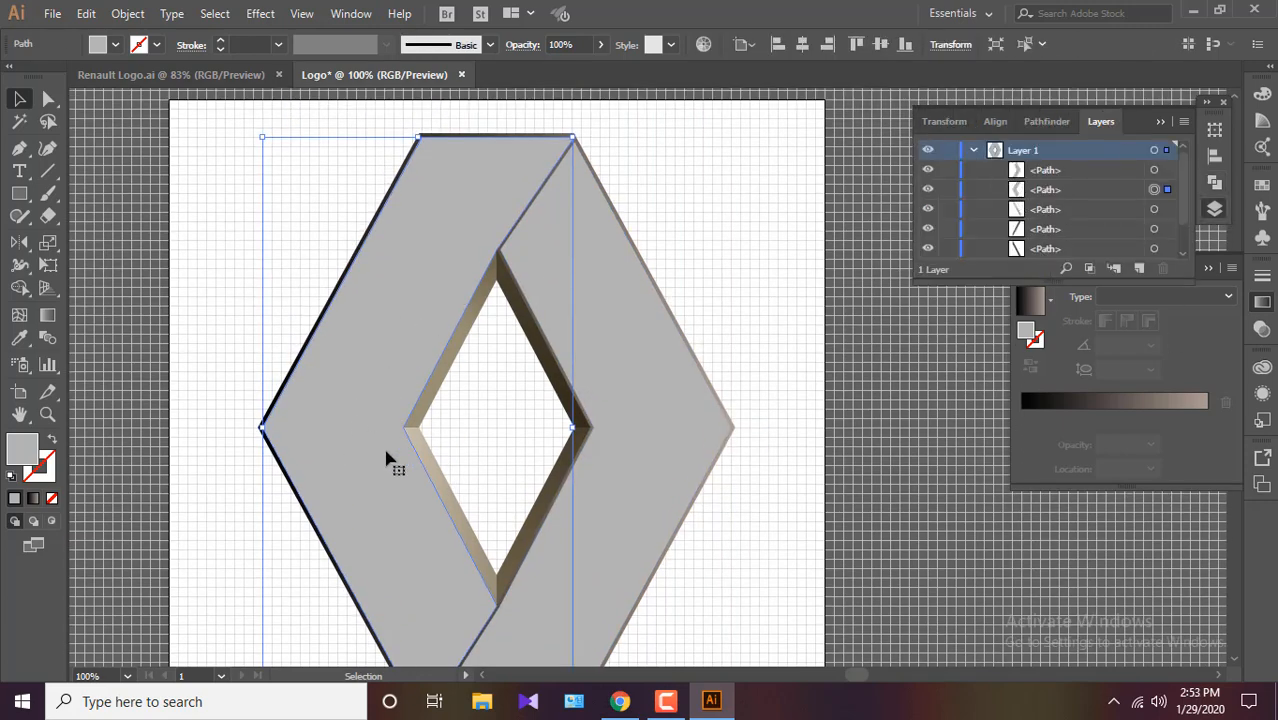
pyautogui.click(86, 13)
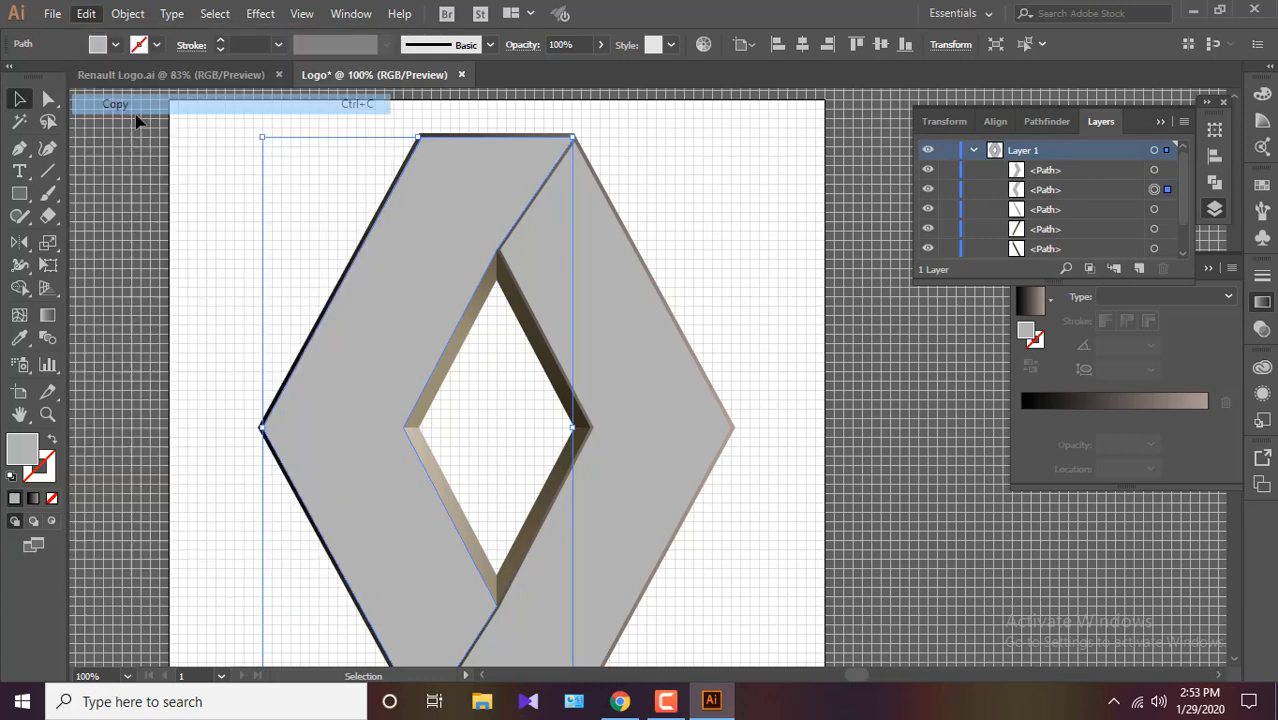
pyautogui.click(141, 147)
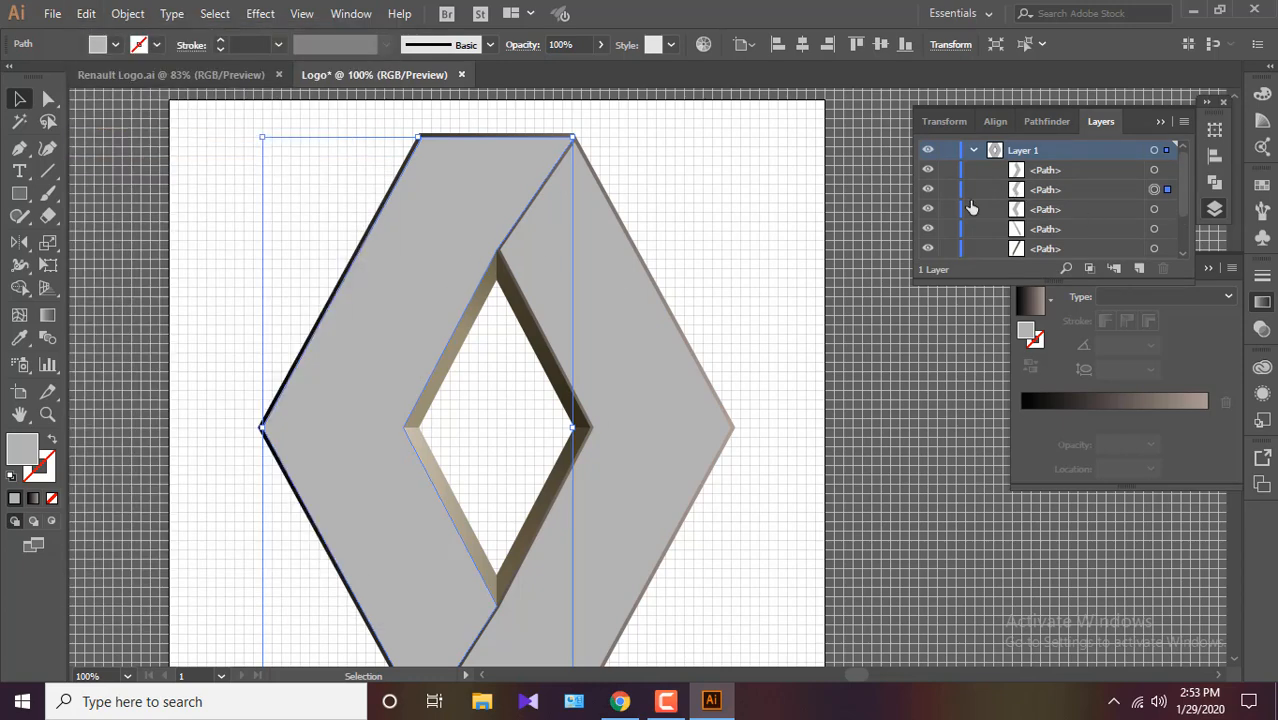
pyautogui.click(1085, 215)
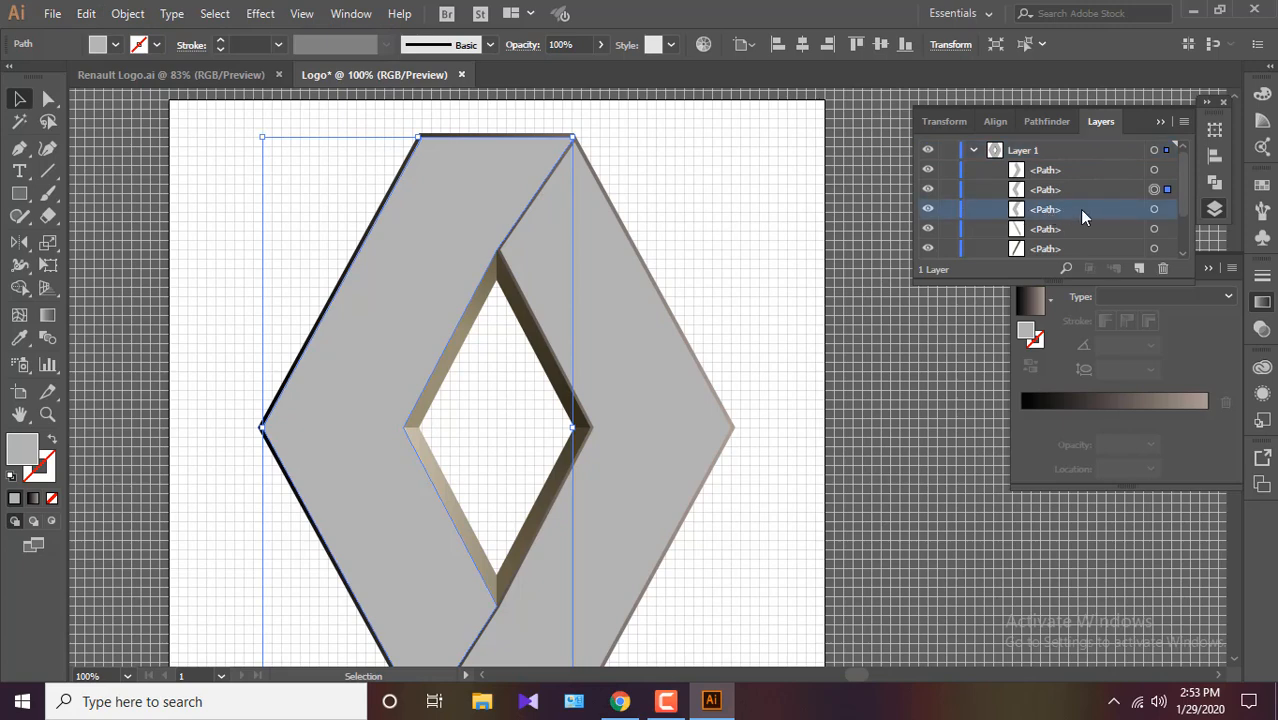
pyautogui.click(1035, 191)
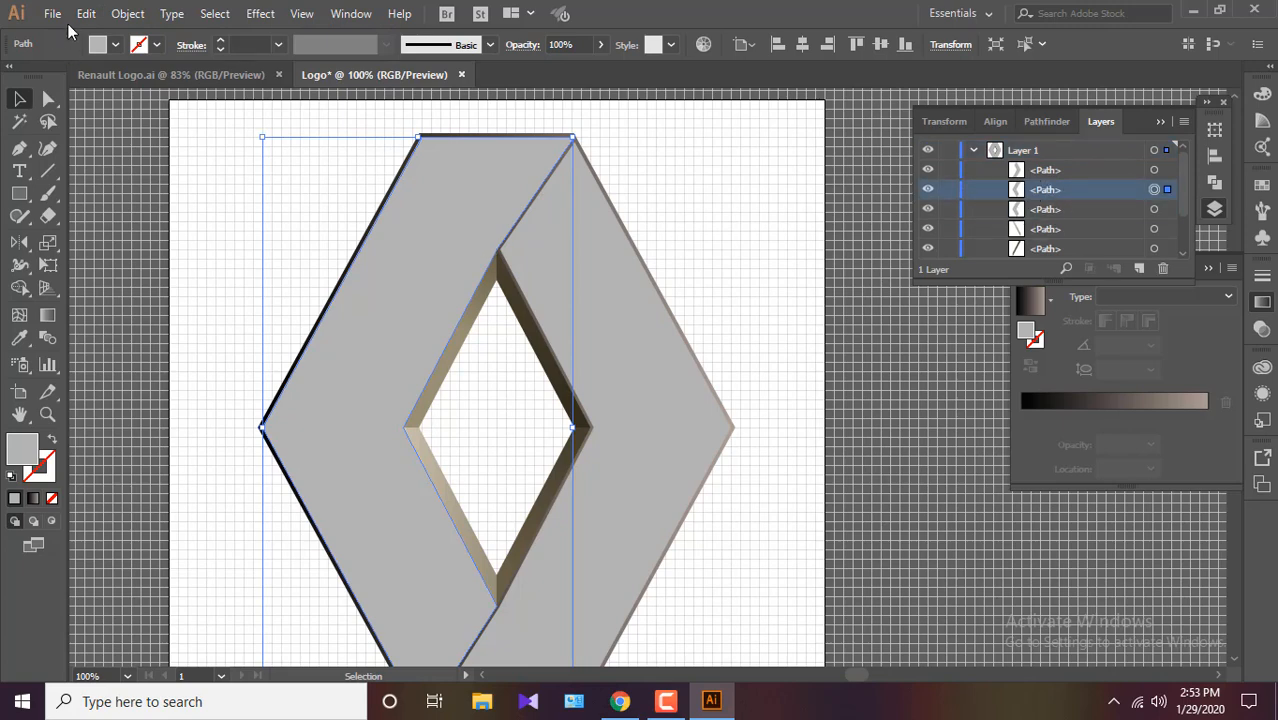
pyautogui.click(86, 13)
pyautogui.click(158, 148)
# Offset the topmost copy of the left band by setting its position to X 264 px and Y 352 px.
pyautogui.click(950, 44)
pyautogui.click(843, 100)
pyautogui.press('Up')
pyautogui.press('Up')
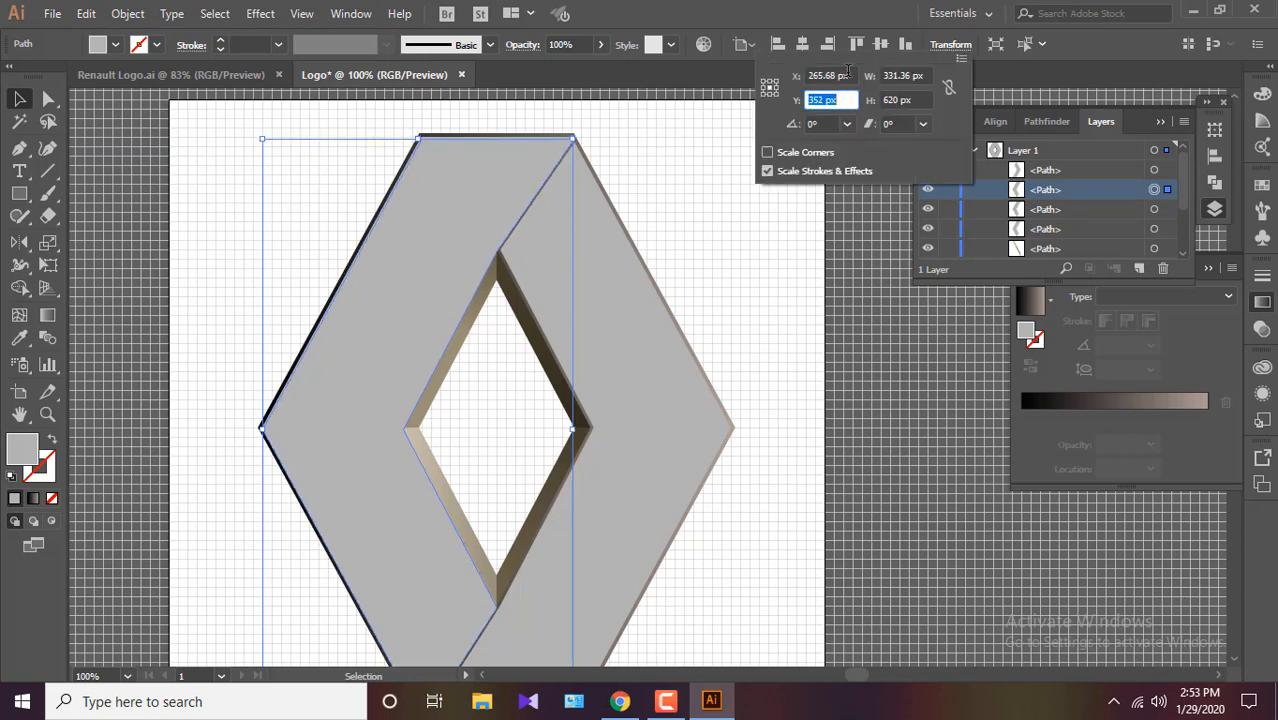
pyautogui.click(848, 75)
pyautogui.press('Down')
pyautogui.press('Down')
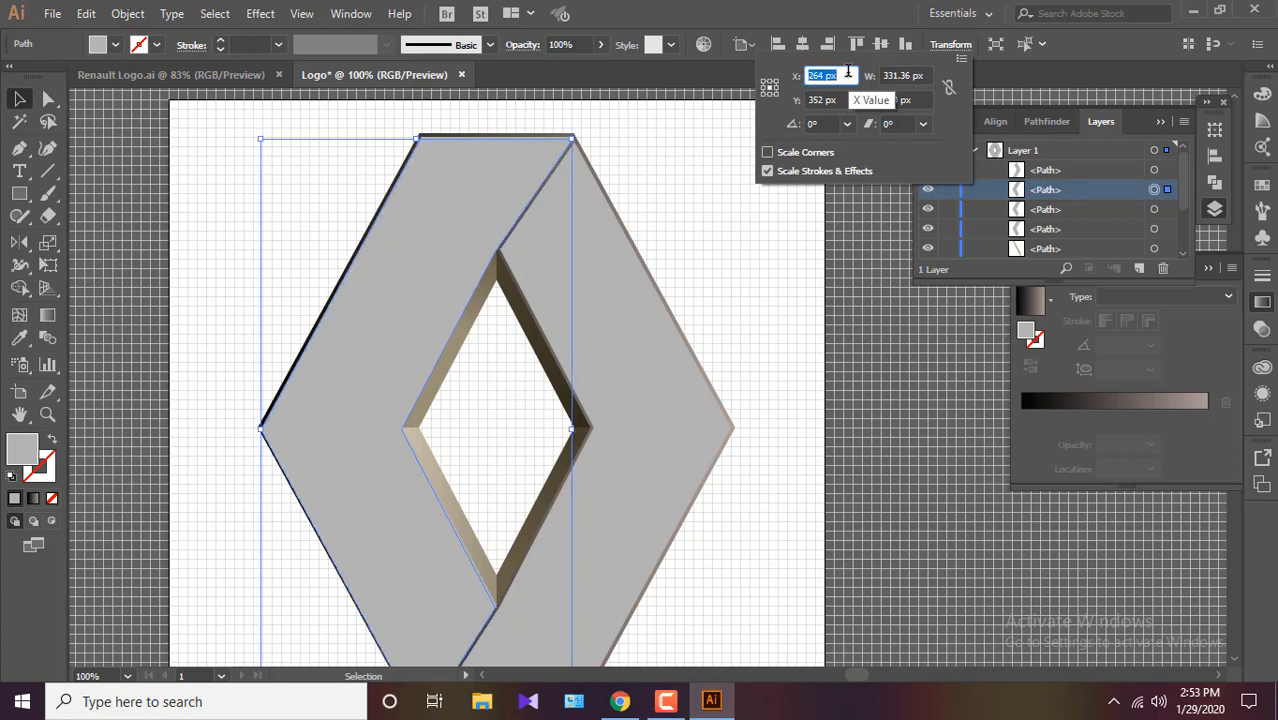
pyautogui.click(1155, 170)
pyautogui.keyDown('shift'); pyautogui.click(1155, 170); pyautogui.keyUp('shift')
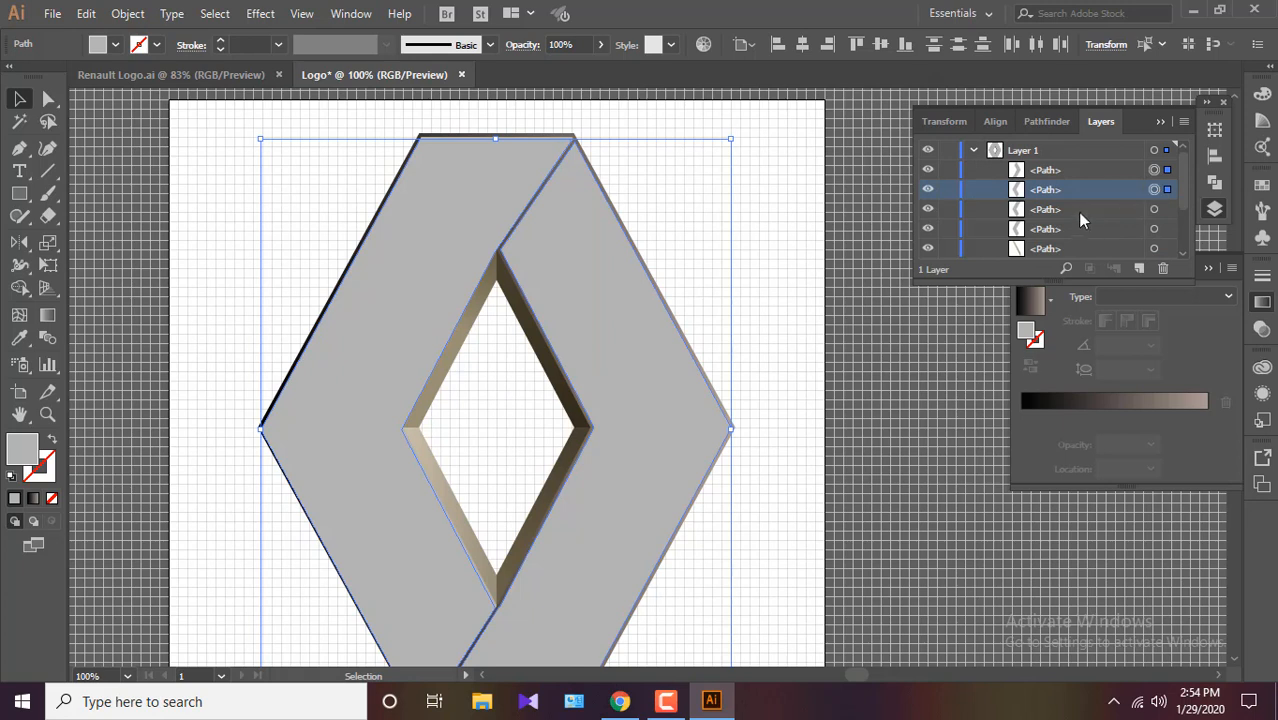
pyautogui.click(937, 356)
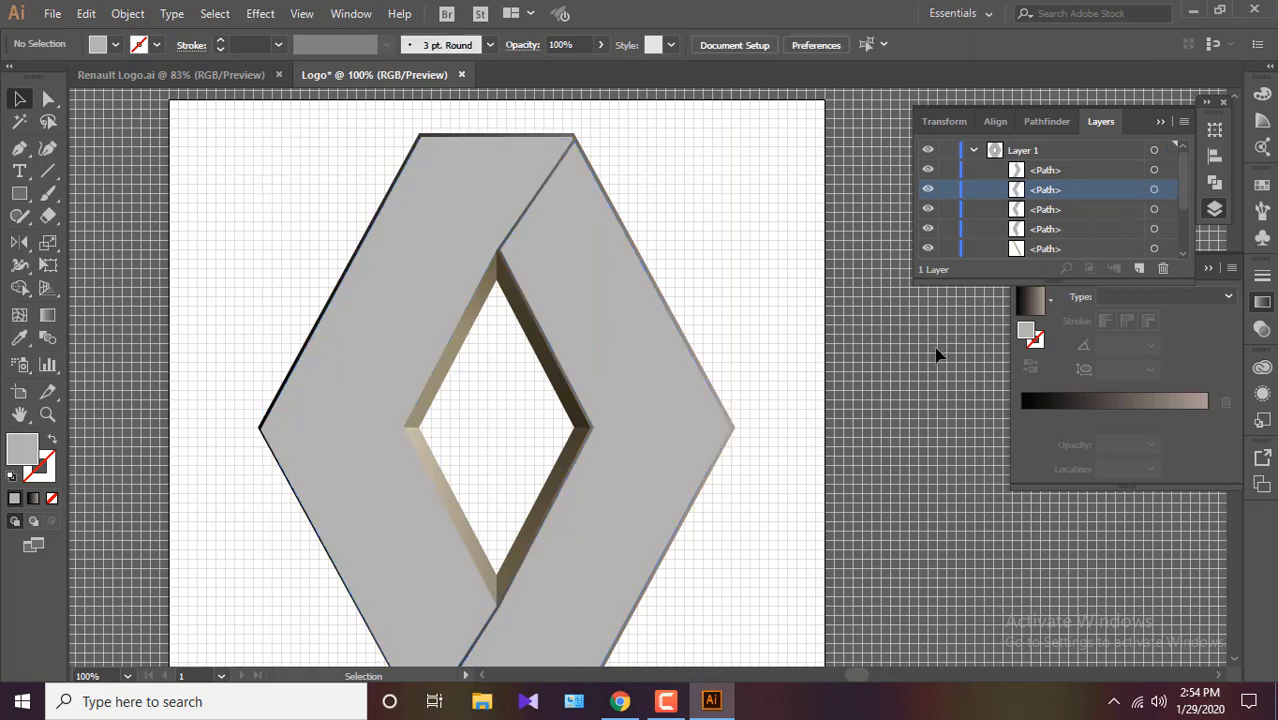
# Select the offset left band copy and the duplicate beneath it, and subtract them with Minus Front to leave a thin inner-edge sliver.
pyautogui.click(393, 268)
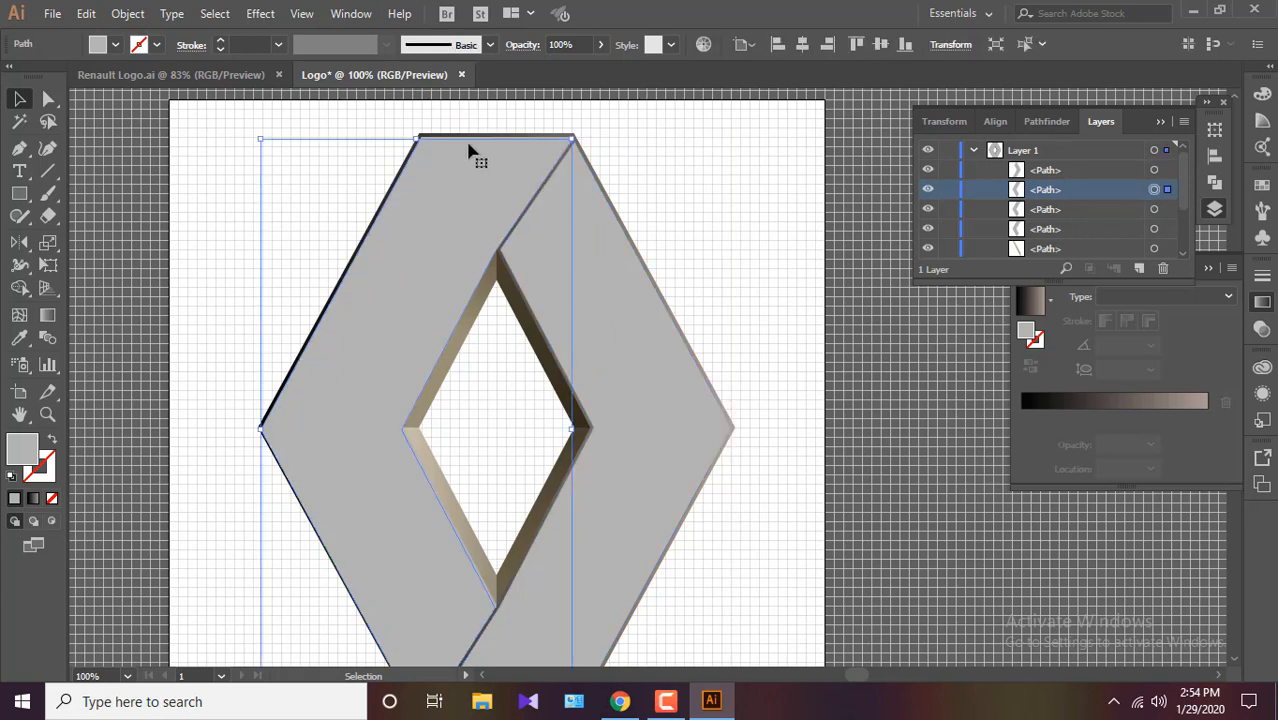
pyautogui.scroll(4, 491, 168)
pyautogui.moveTo(595, 132); pyautogui.dragTo(543, 337)
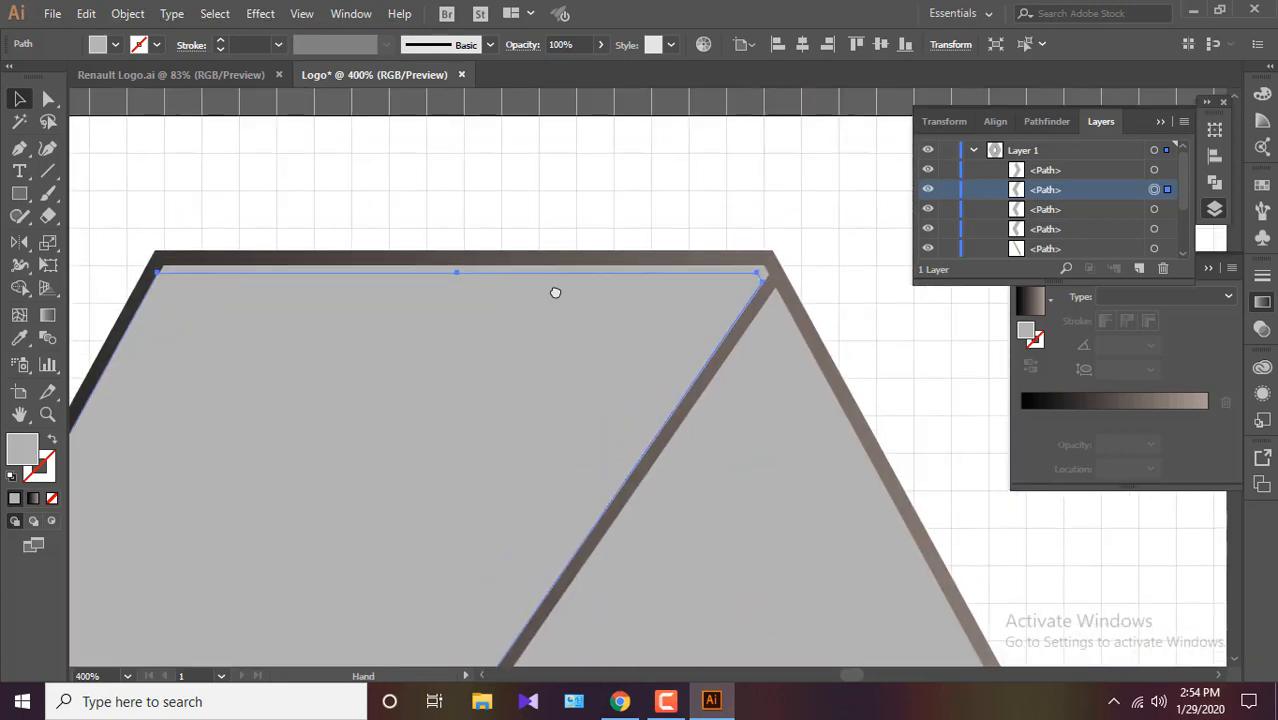
pyautogui.moveTo(428, 530); pyautogui.dragTo(505, 271)
pyautogui.moveTo(425, 560); pyautogui.dragTo(538, 79)
pyautogui.moveTo(486, 353); pyautogui.dragTo(630, 145)
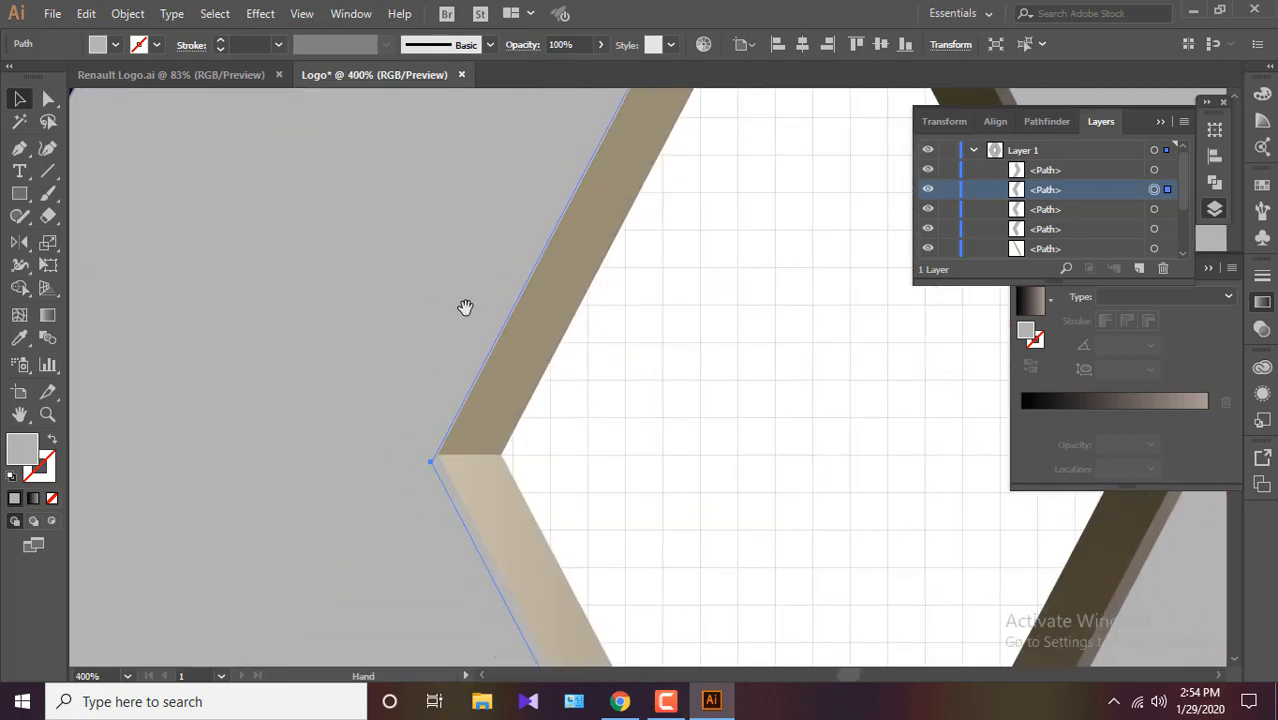
pyautogui.scroll(6, 484, 289)
pyautogui.scroll(-8, 484, 292)
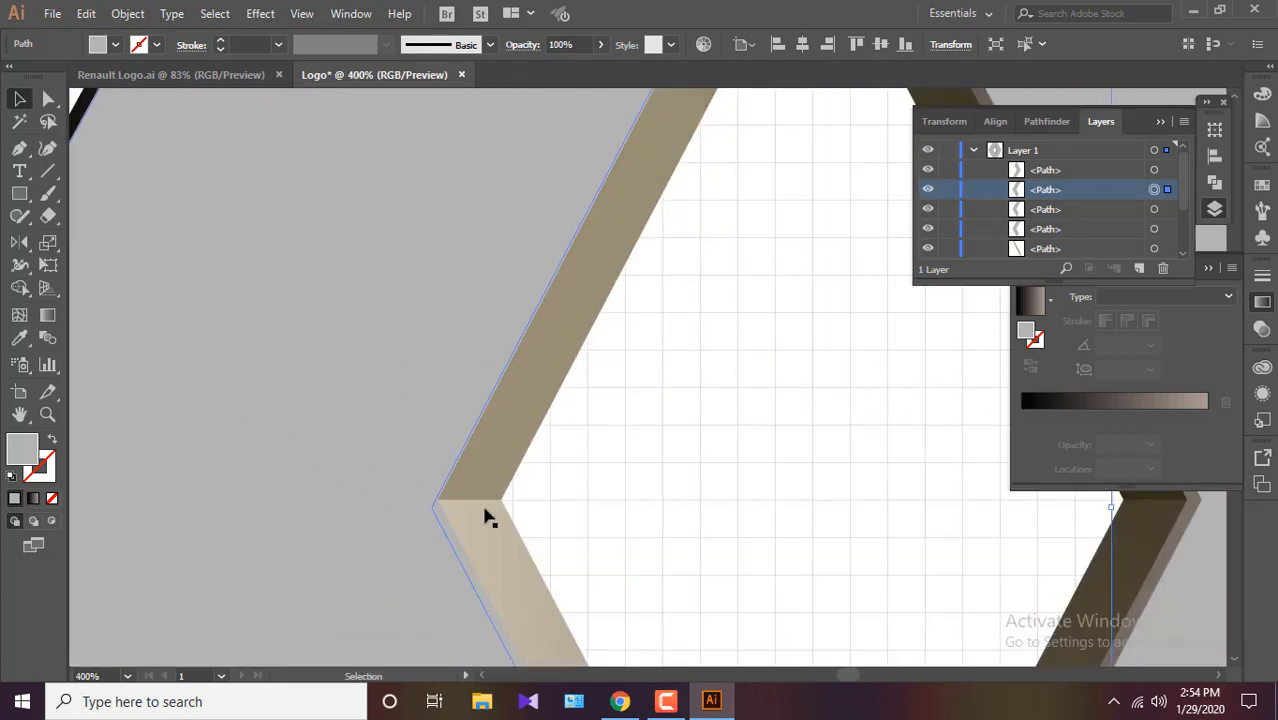
pyautogui.keyDown('shift'); pyautogui.click(454, 543); pyautogui.keyUp('shift')
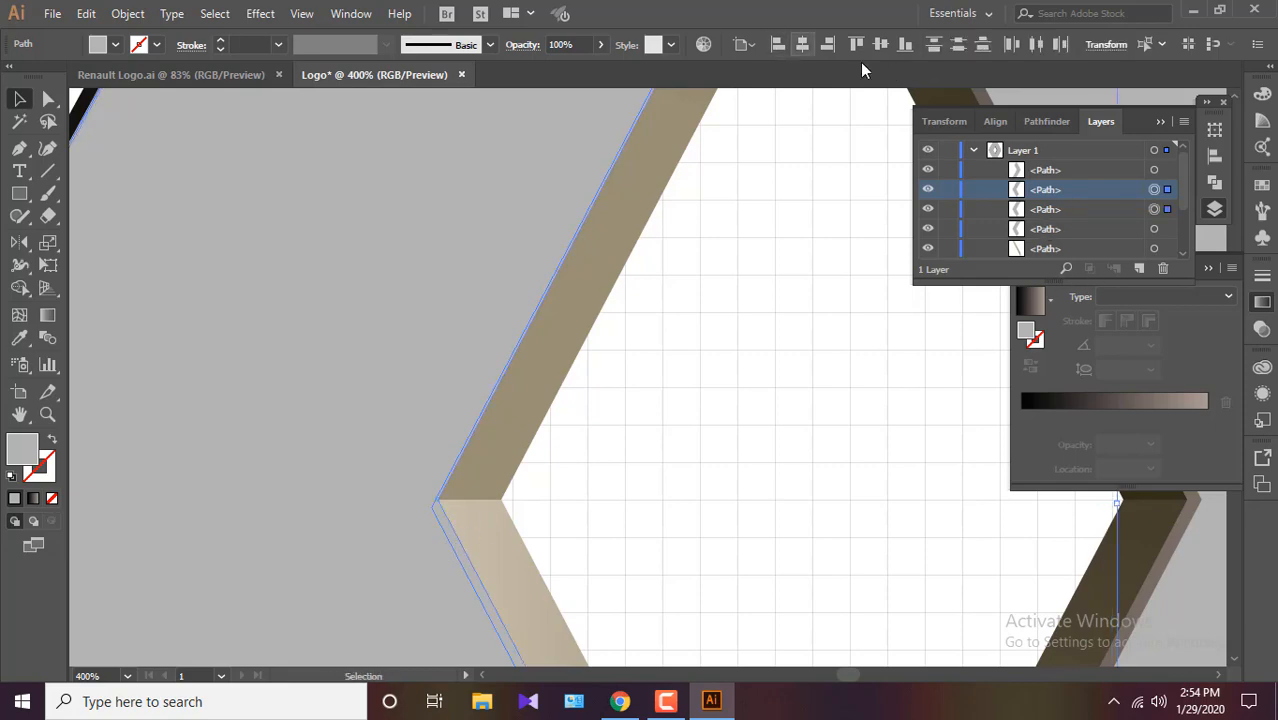
pyautogui.click(1046, 121)
pyautogui.click(1030, 170)
pyautogui.hotkey('ctrl', '0')
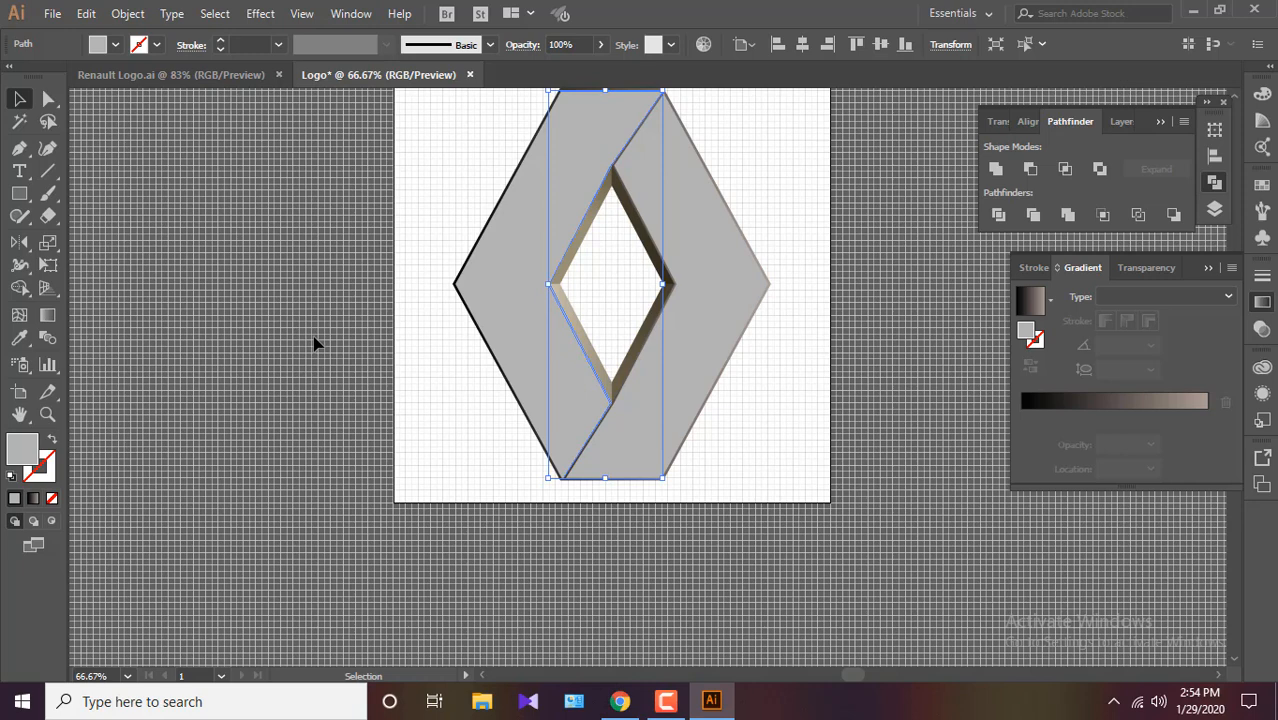
# Try to fill the thin inner-edge sliver with an off-white colour by entering R 243 and G 241.
pyautogui.doubleClick(18, 452)
pyautogui.press('Tab')
pyautogui.press('Tab')
pyautogui.press('Tab')
pyautogui.write('24')
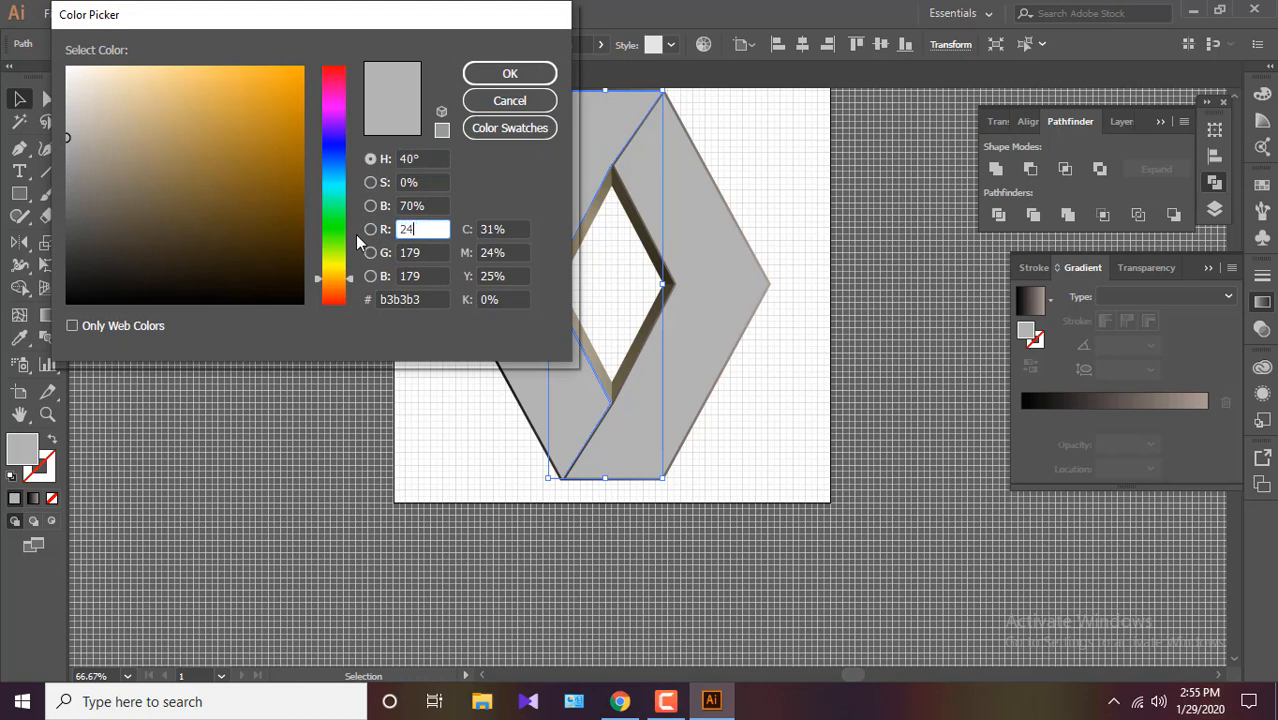
pyautogui.write('3')
pyautogui.press('Tab')
pyautogui.write('241')
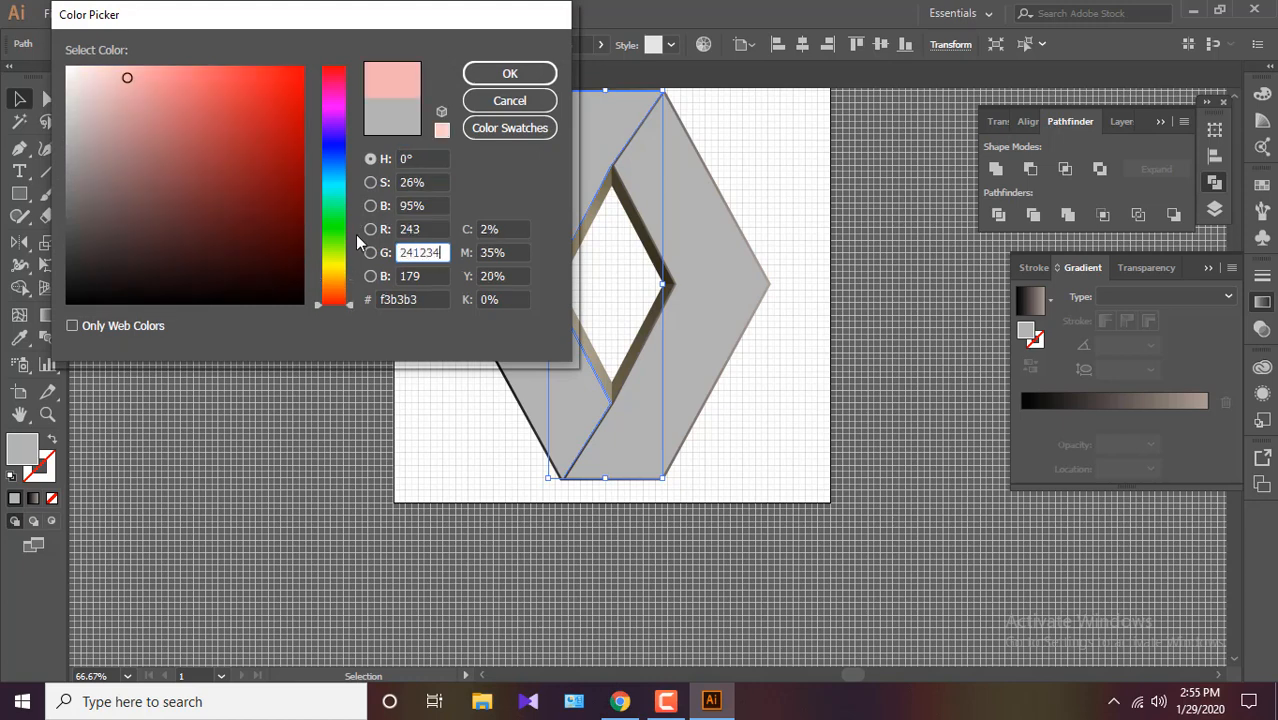
pyautogui.press('Return')
pyautogui.click(420, 325)
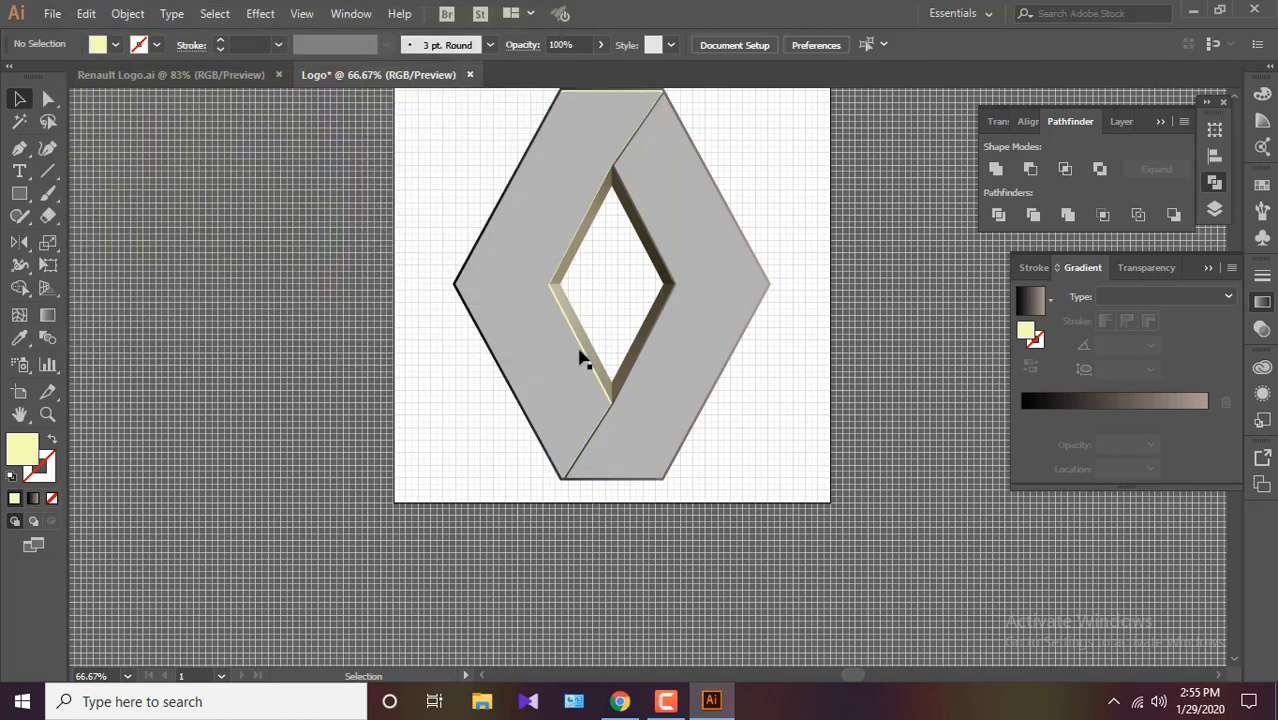
# Fill the thin sliver along the left band's inner edge with a light grey swatch.
pyautogui.click(583, 350)
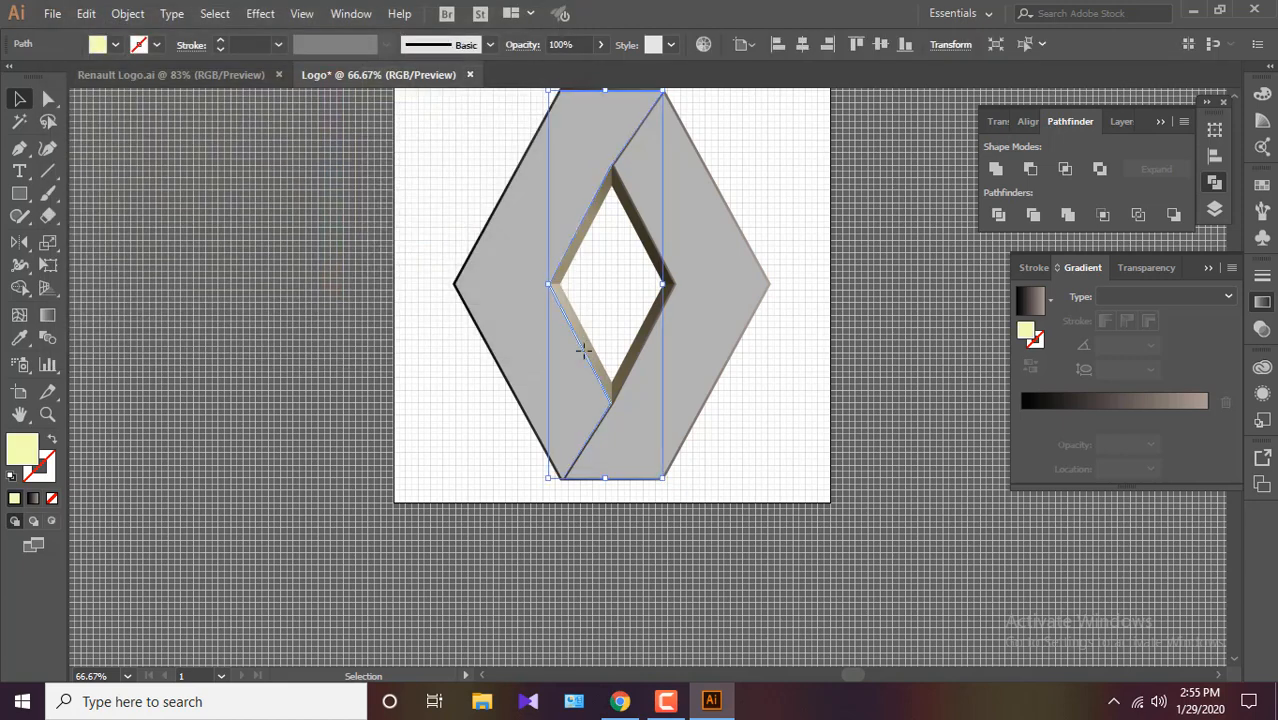
pyautogui.doubleClick(22, 452)
pyautogui.press('Escape')
pyautogui.click(115, 45)
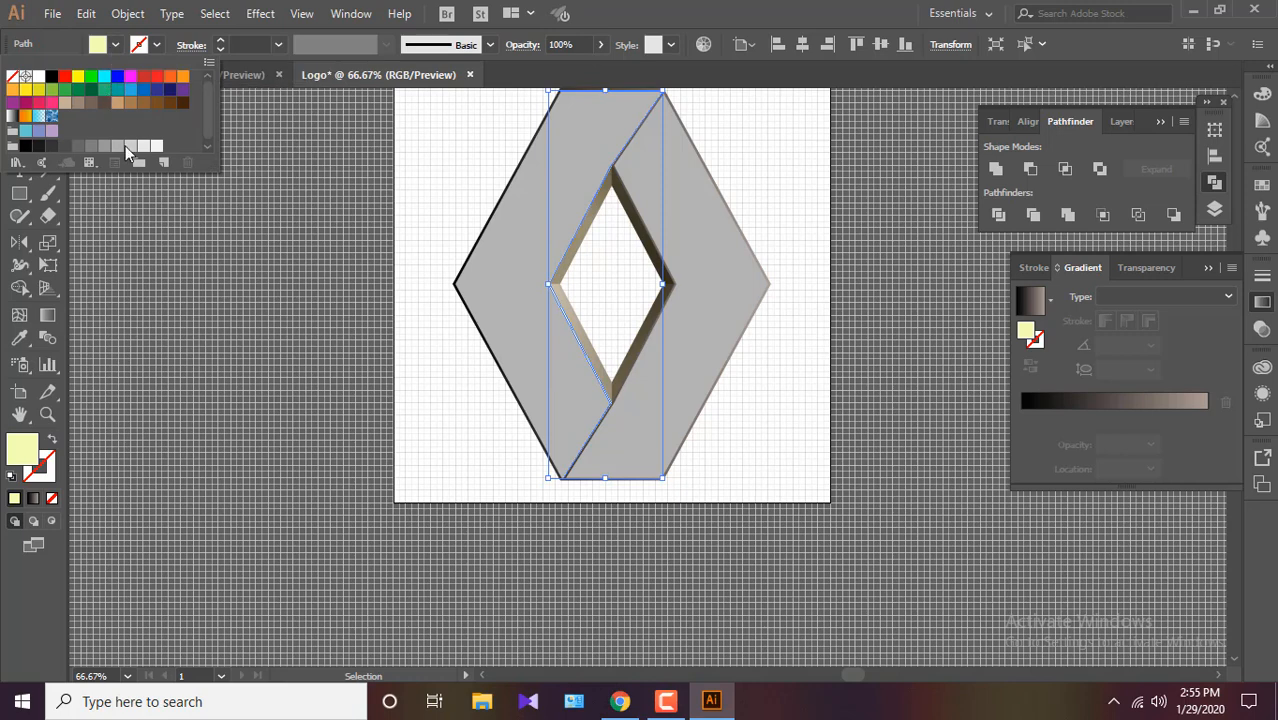
pyautogui.click(126, 147)
pyautogui.click(141, 147)
pyautogui.click(293, 392)
pyautogui.scroll(1, 293, 392)
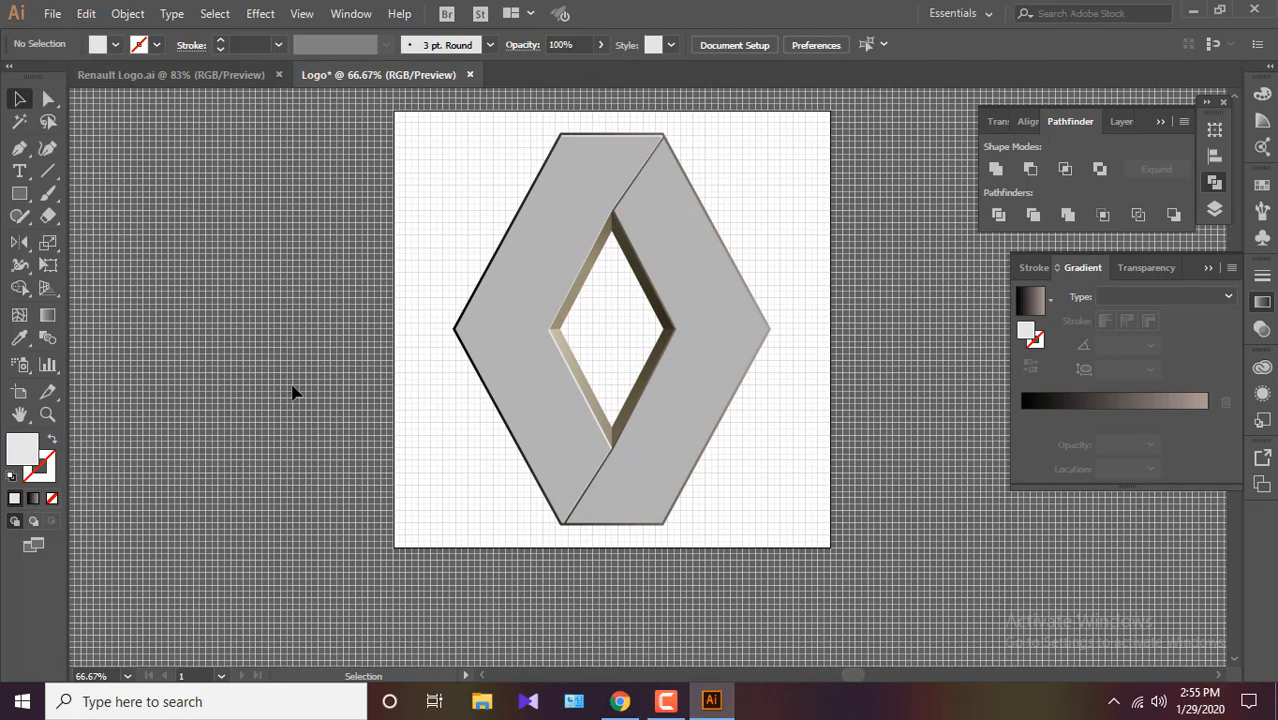
# Undo the sliver's fills and the Minus Front subtraction, stepping back to the left band copy's offset.
pyautogui.click(494, 325)
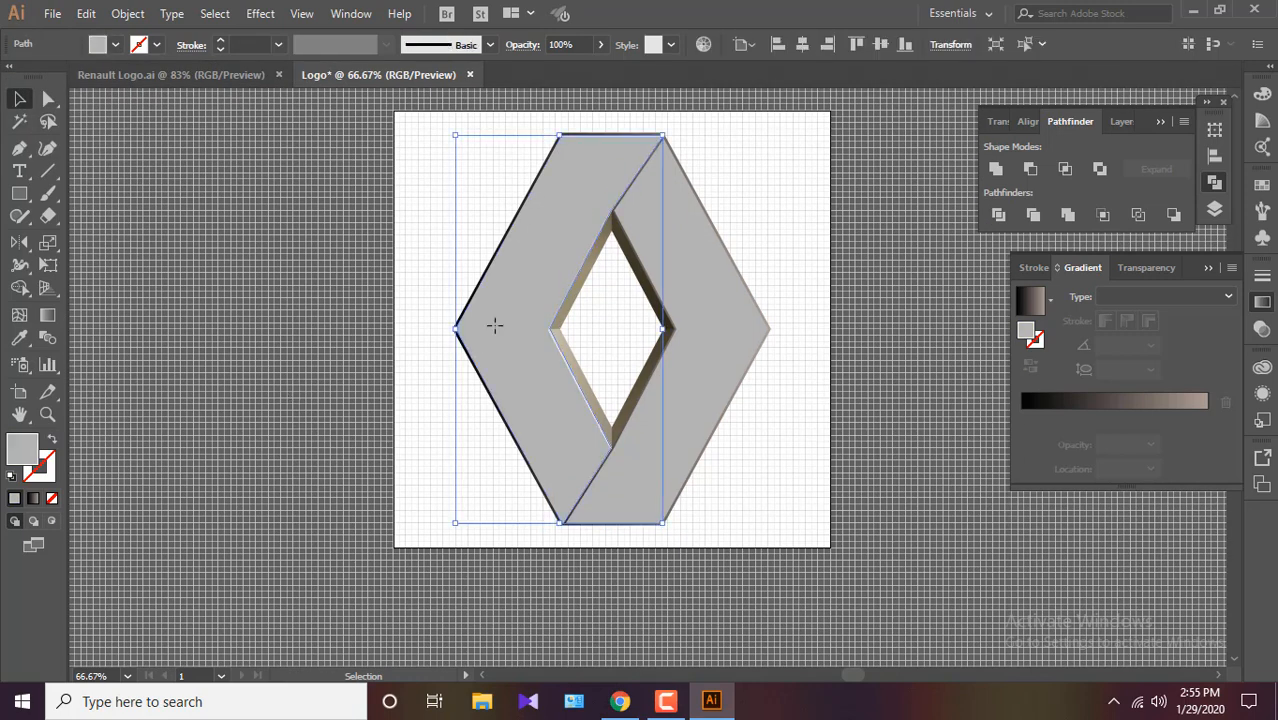
pyautogui.click(1120, 122)
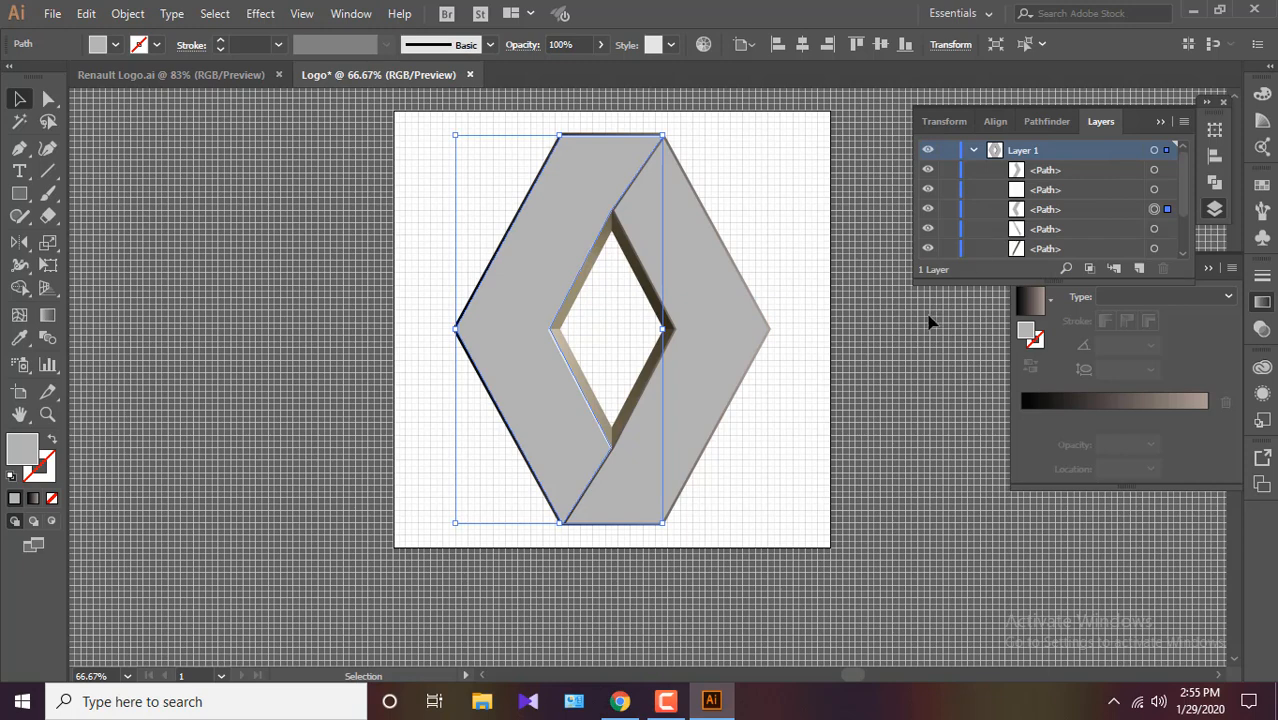
pyautogui.click(918, 346)
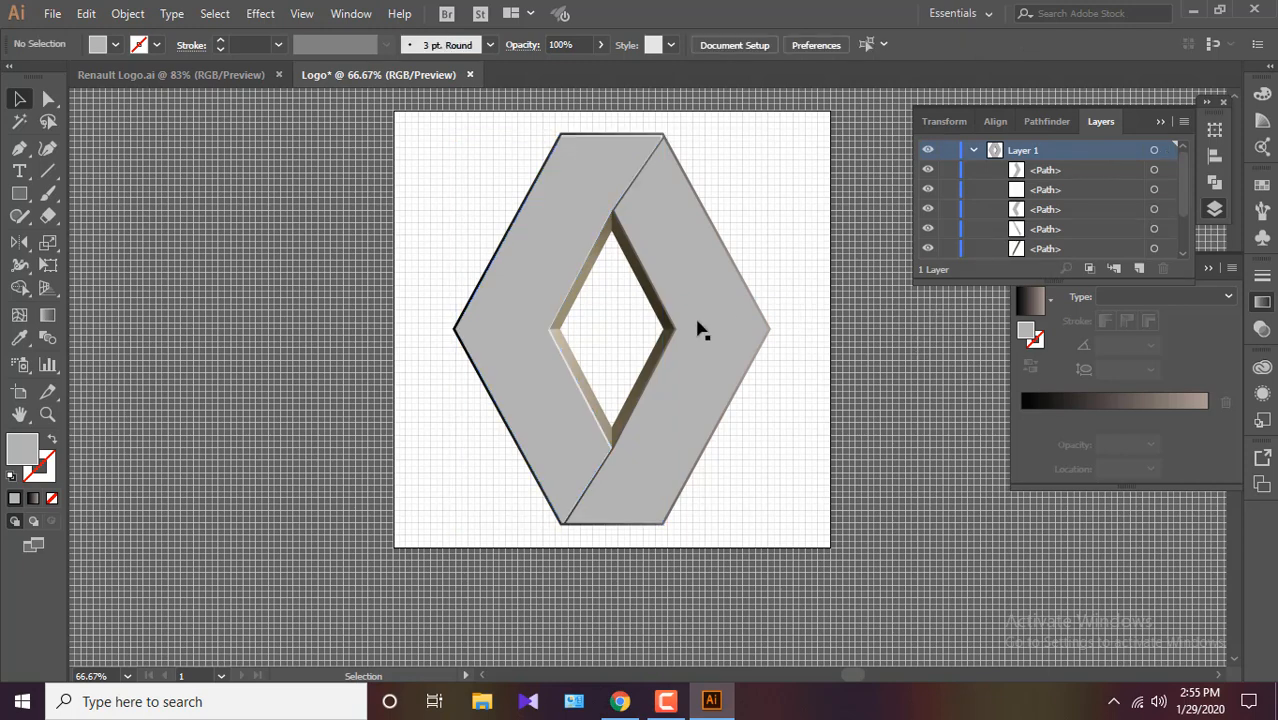
pyautogui.press('a')
pyautogui.click(735, 320)
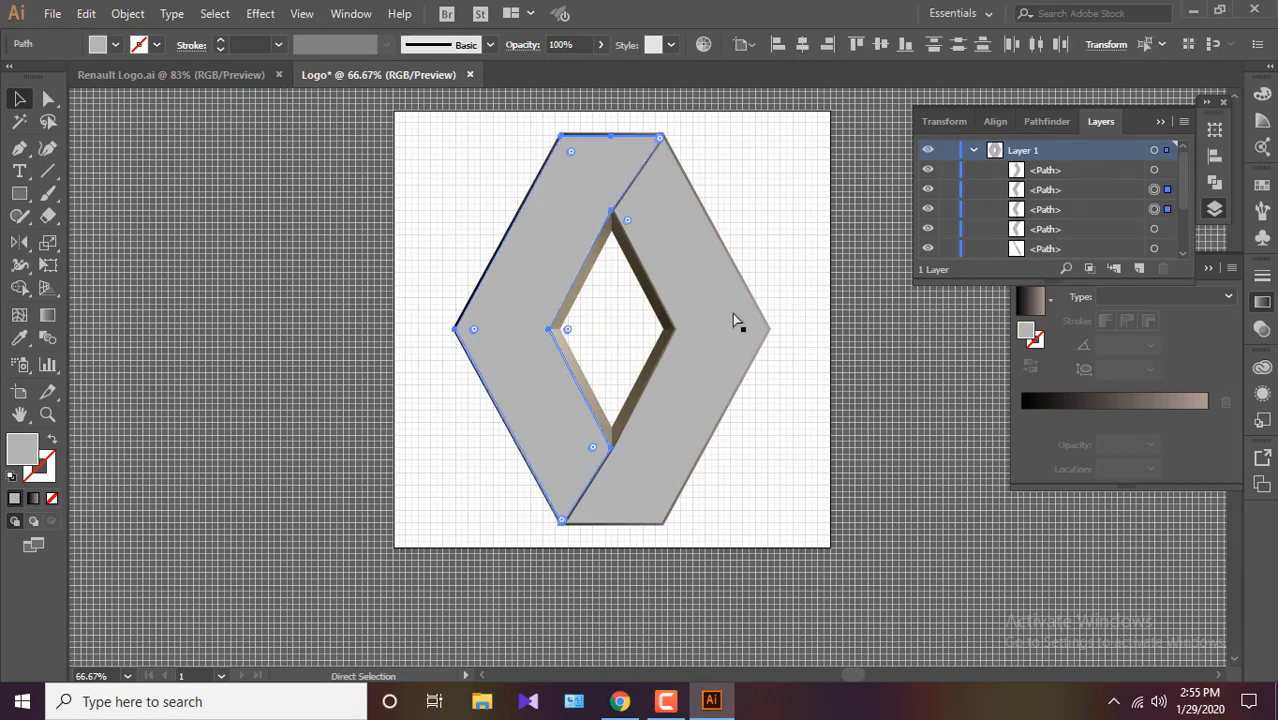
pyautogui.press('v')
pyautogui.click(251, 200)
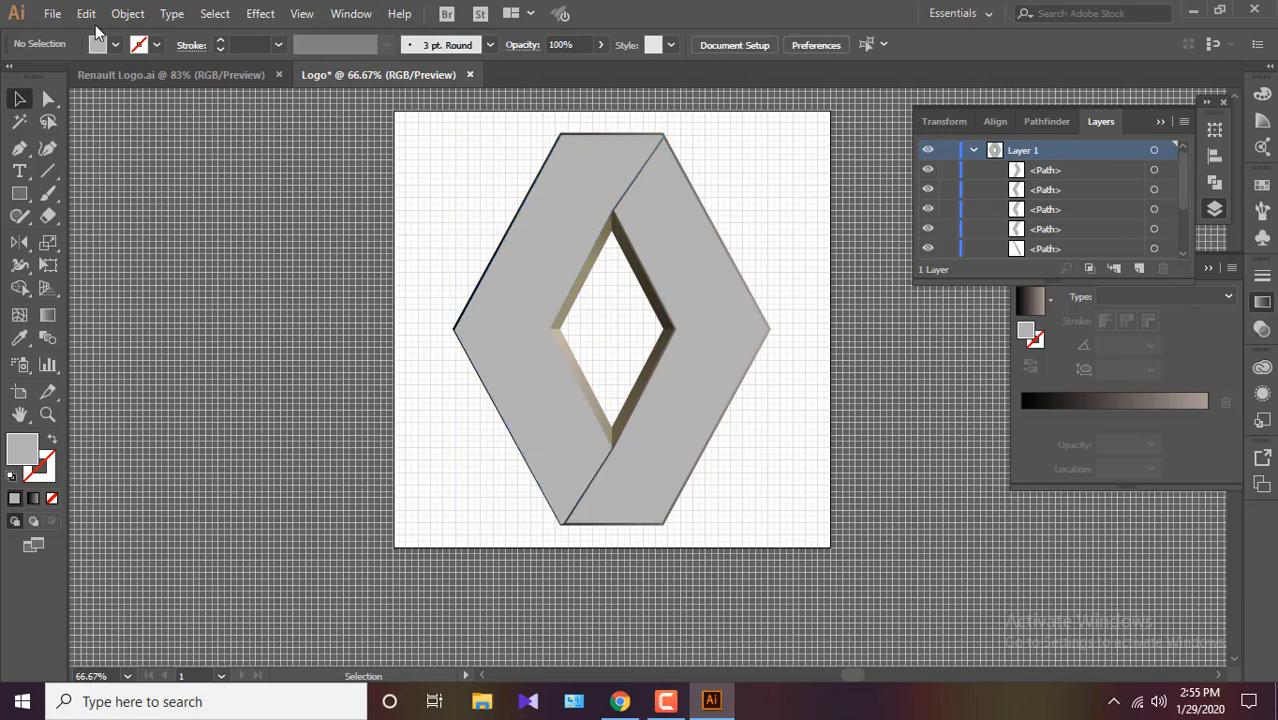
pyautogui.click(86, 13)
pyautogui.click(124, 36)
pyautogui.click(52, 13)
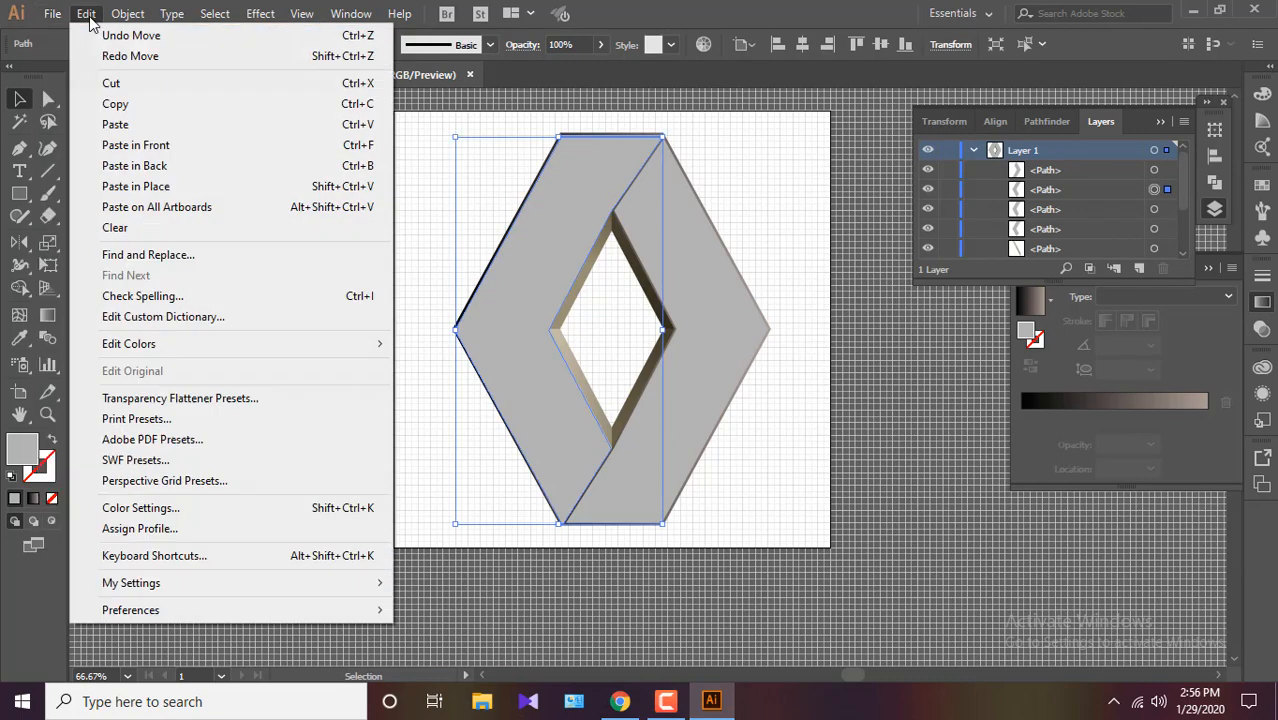
pyautogui.click(111, 38)
# Redo the copy's offset, the Minus Front subtraction and the sliver's pale yellow fill.
pyautogui.click(87, 15)
pyautogui.click(112, 57)
pyautogui.click(87, 18)
pyautogui.click(115, 57)
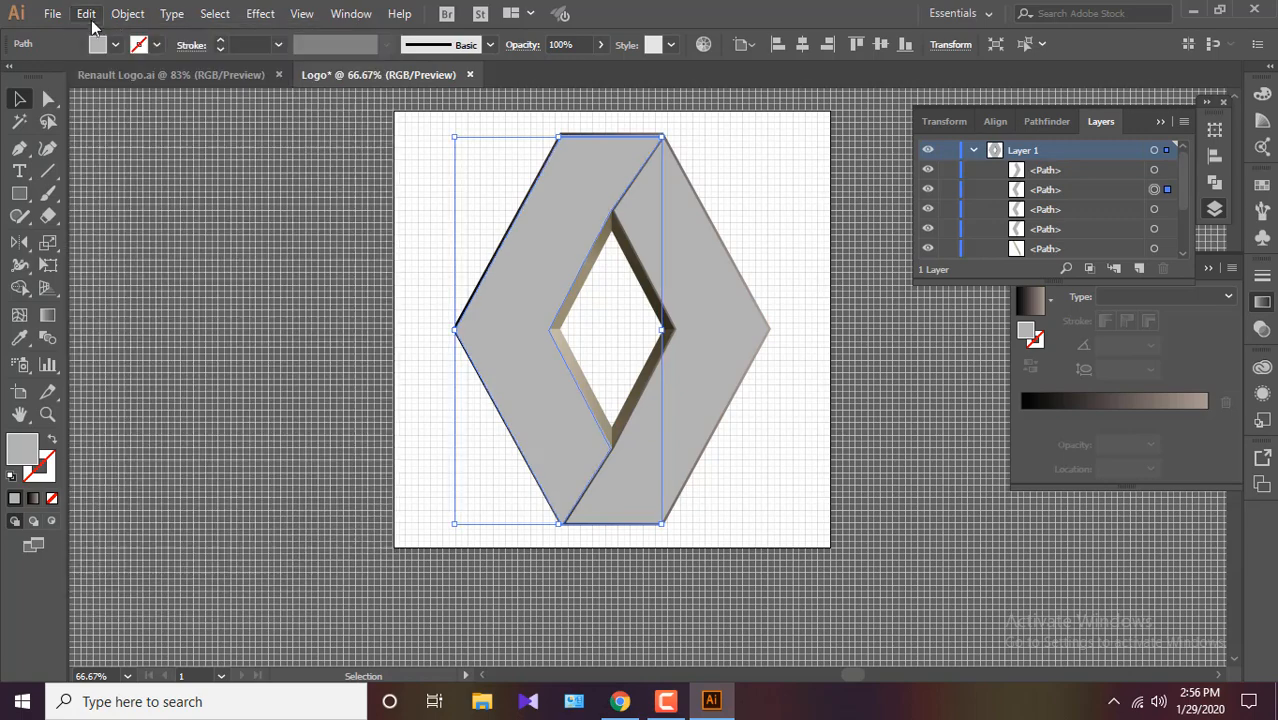
pyautogui.click(92, 18)
pyautogui.click(130, 57)
pyautogui.click(188, 157)
pyautogui.click(128, 13)
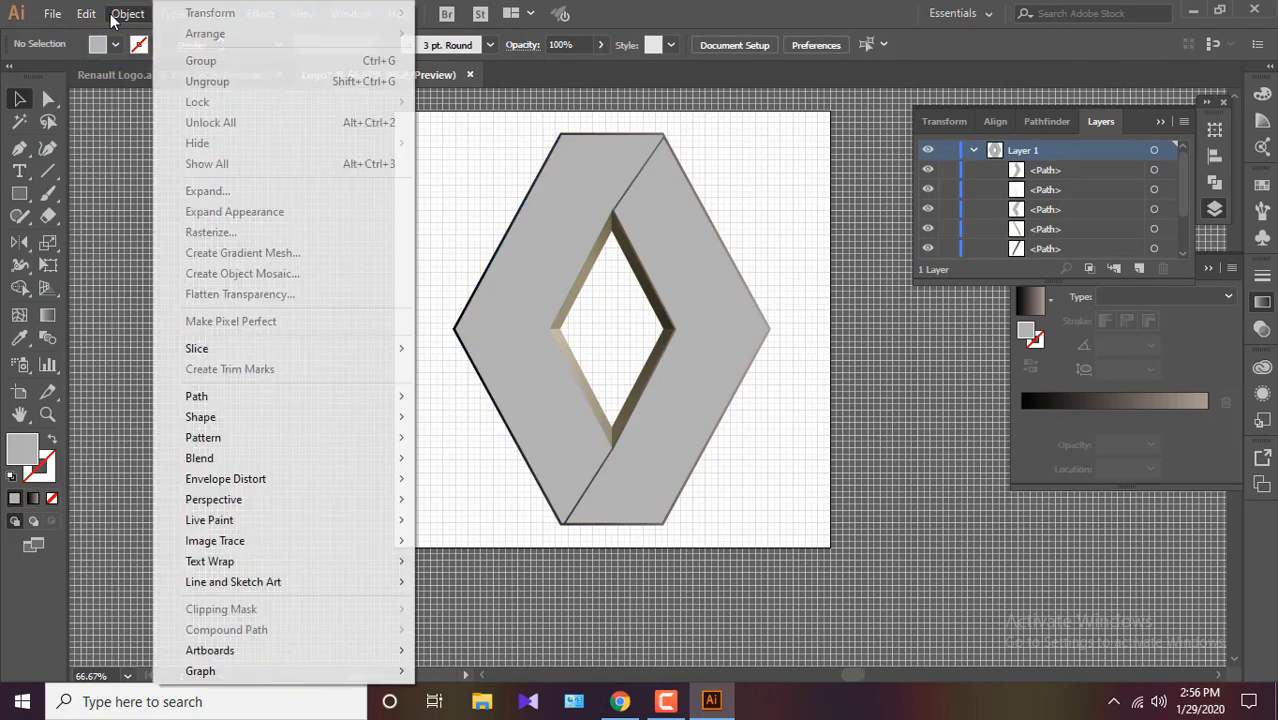
pyautogui.click(95, 18)
pyautogui.click(113, 57)
pyautogui.click(779, 208)
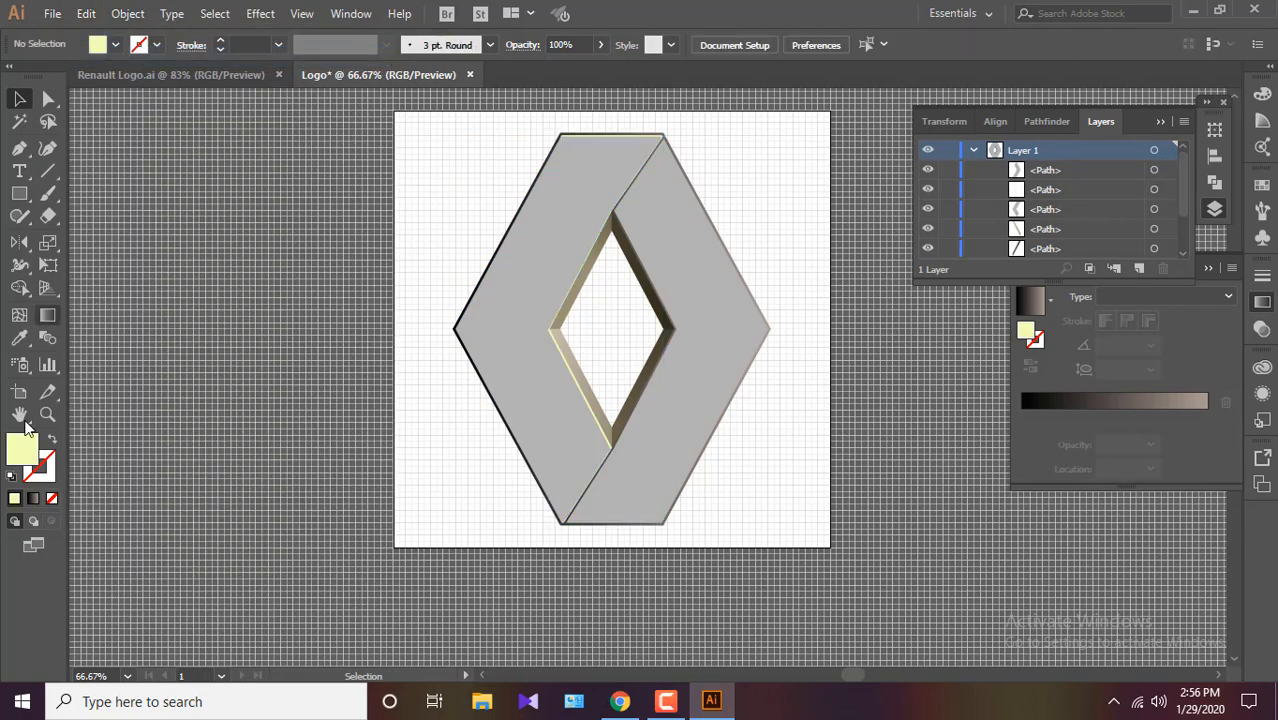
# Select the pale yellow sliver on the left band's inner edge and recolour it with a light grey swatch.
pyautogui.click(115, 46)
pyautogui.click(144, 150)
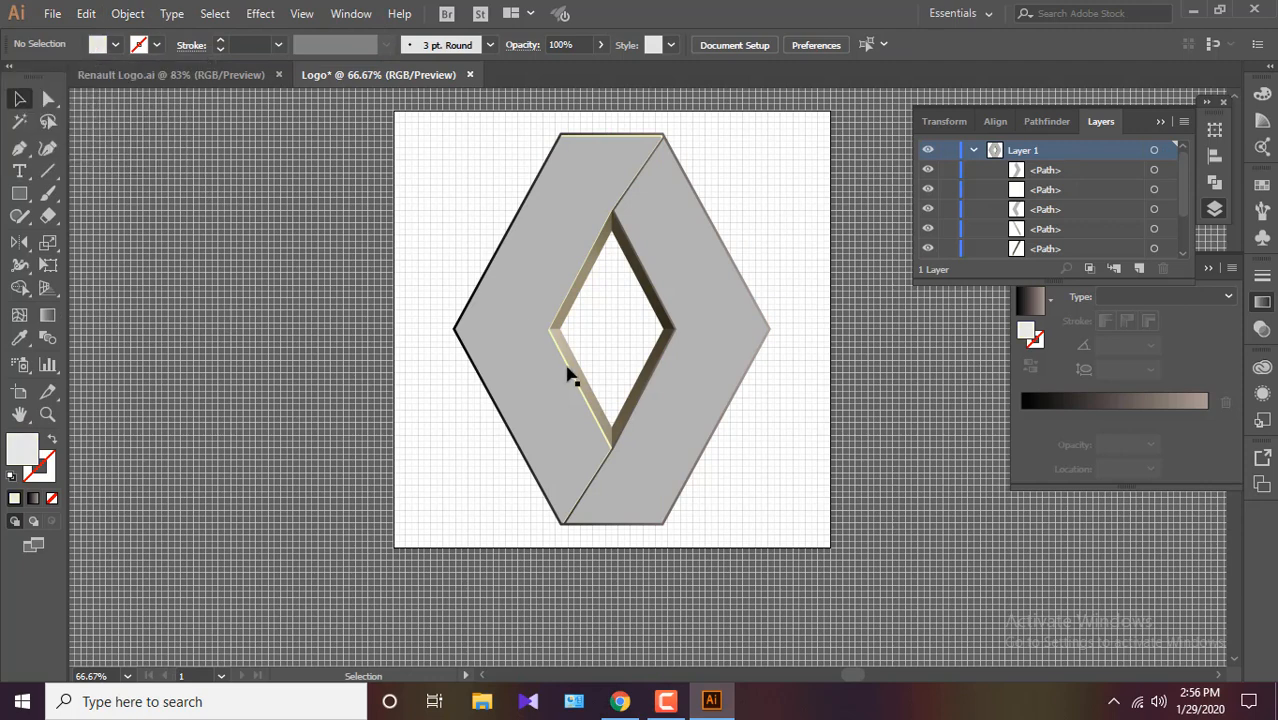
pyautogui.click(570, 375)
pyautogui.click(115, 45)
pyautogui.click(145, 145)
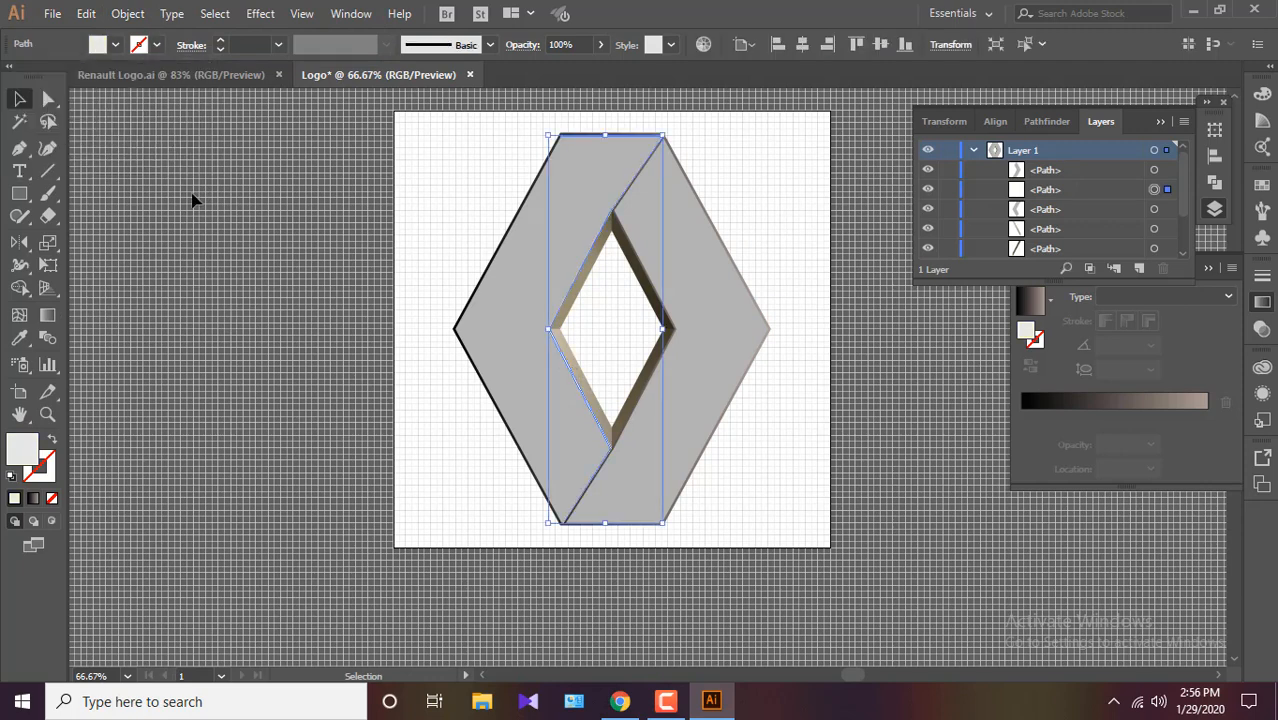
pyautogui.click(193, 200)
pyautogui.click(738, 336)
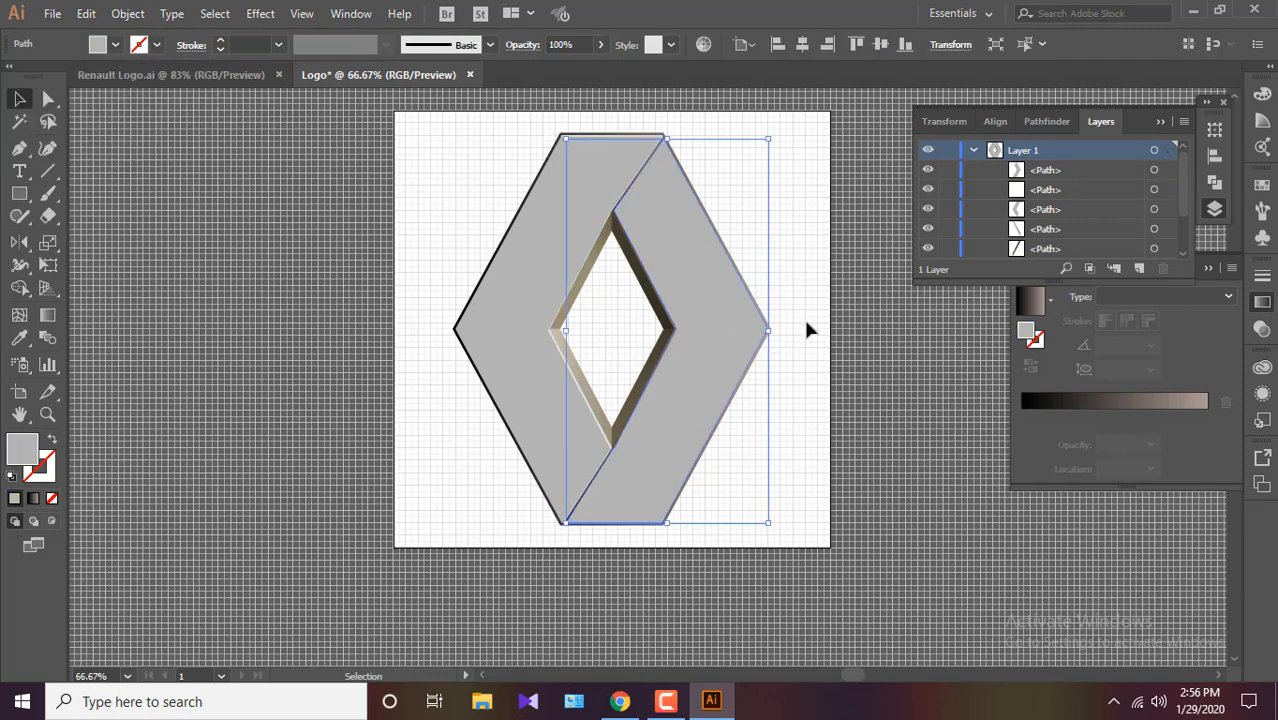
pyautogui.click(808, 330)
pyautogui.click(555, 270)
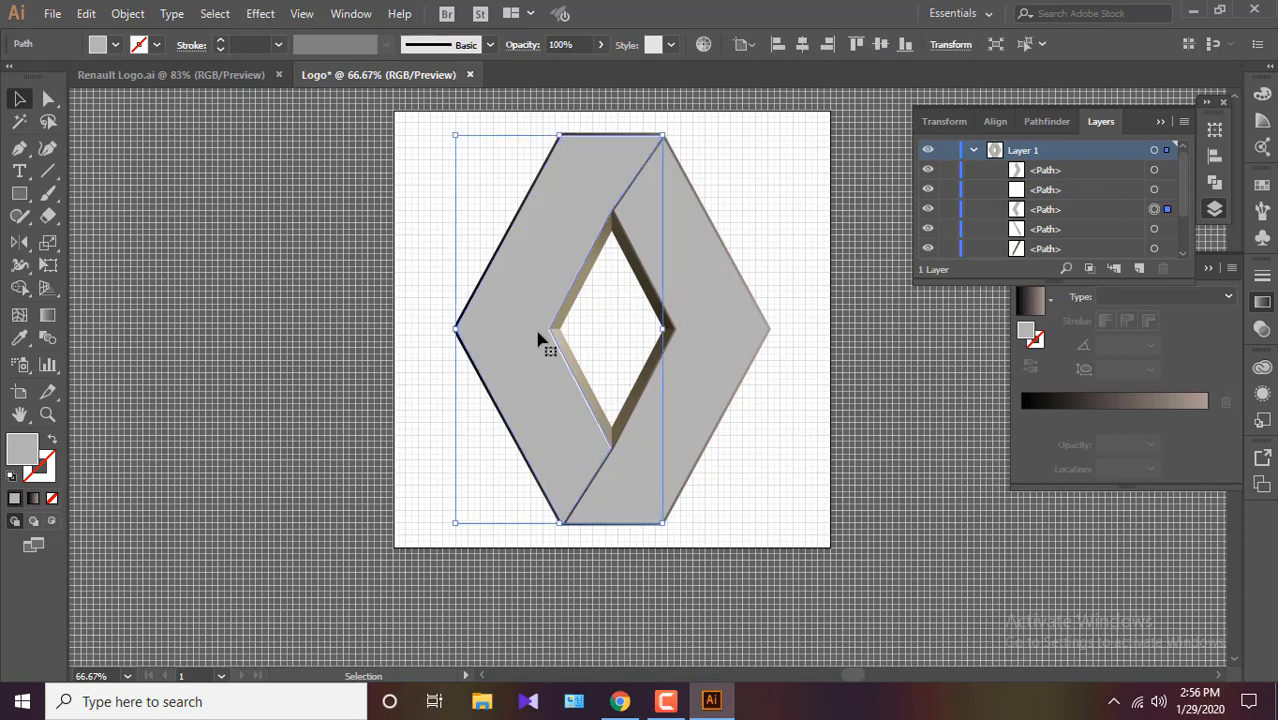
# Draw a horizontal line with the Pen tool through the logo's side corners, extending past both sides and ending at X 620 px, Y 350 px.
pyautogui.scroll(2, 538, 337)
pyautogui.scroll(-1, 538, 337)
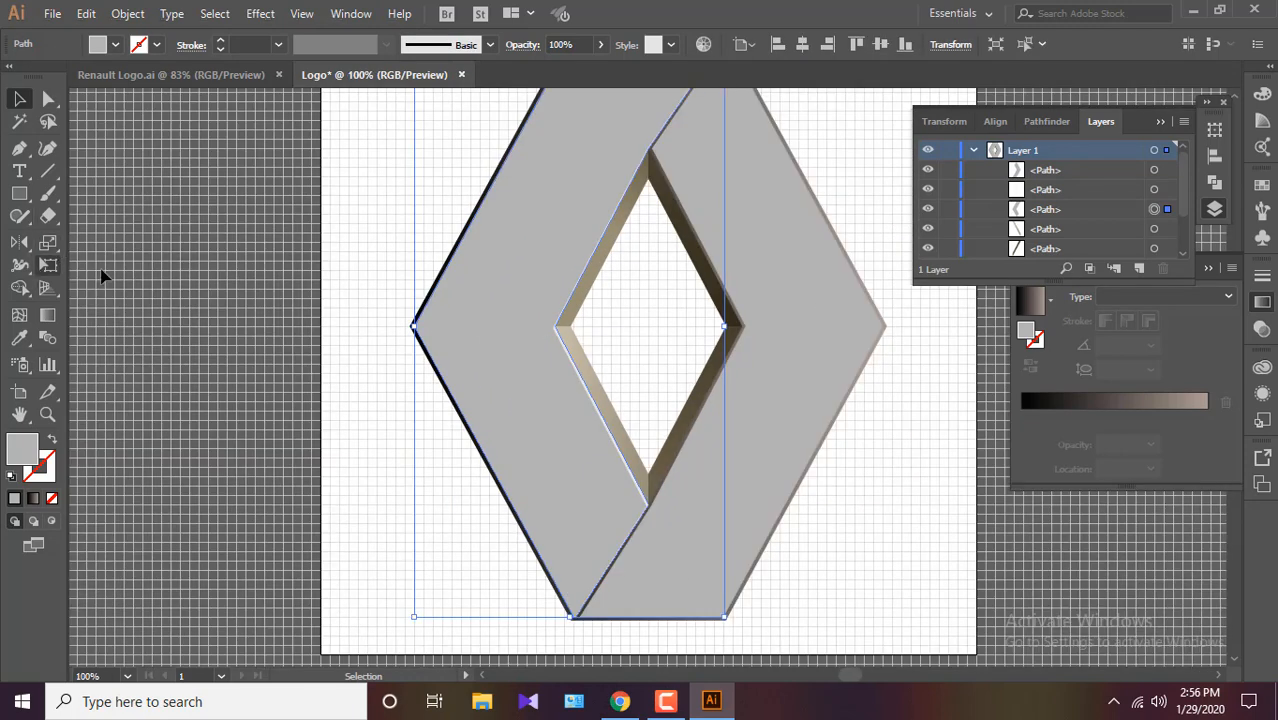
pyautogui.click(203, 283)
pyautogui.press('p')
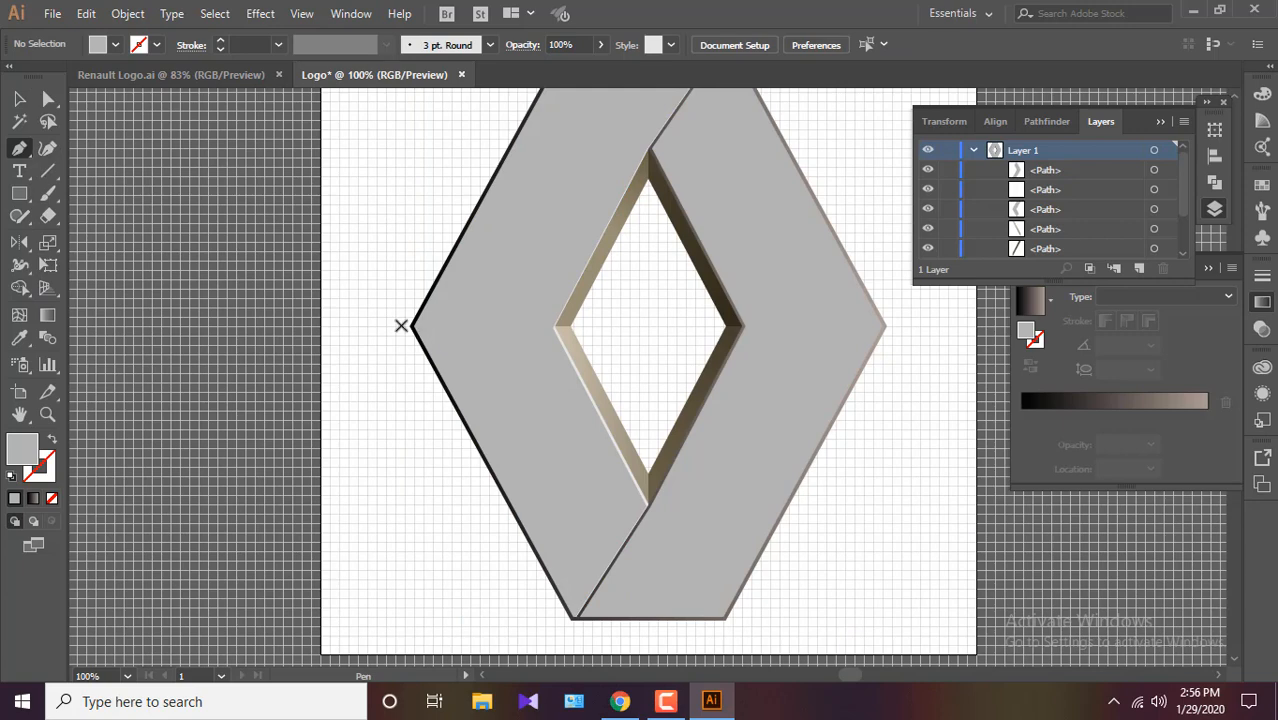
pyautogui.scroll(1, 471, 337)
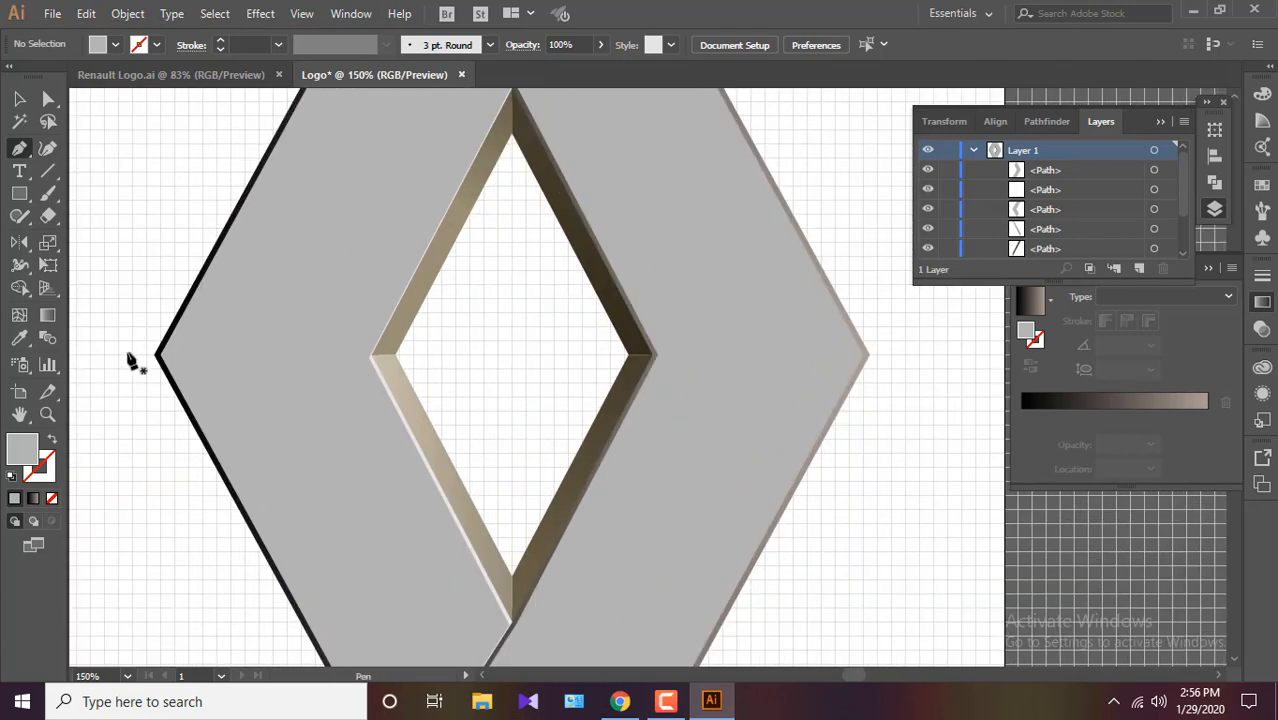
pyautogui.click(133, 355)
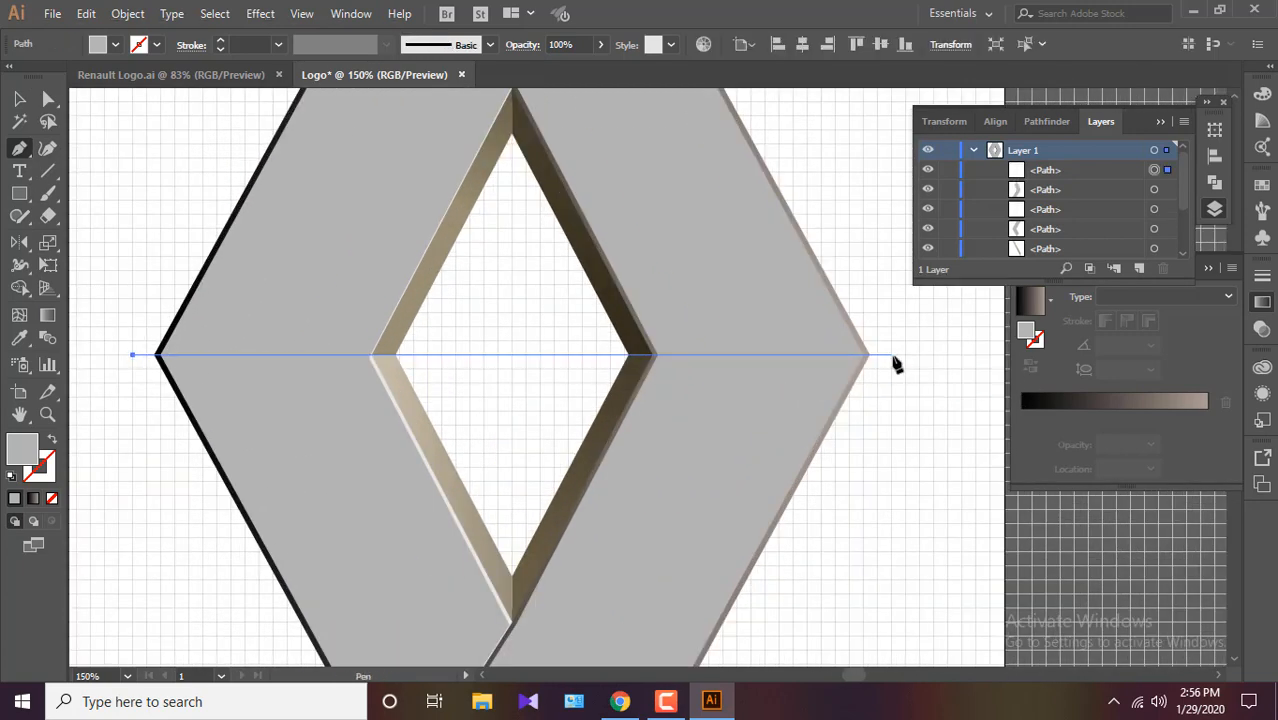
pyautogui.click(891, 355)
pyautogui.press('Escape')
pyautogui.press('v')
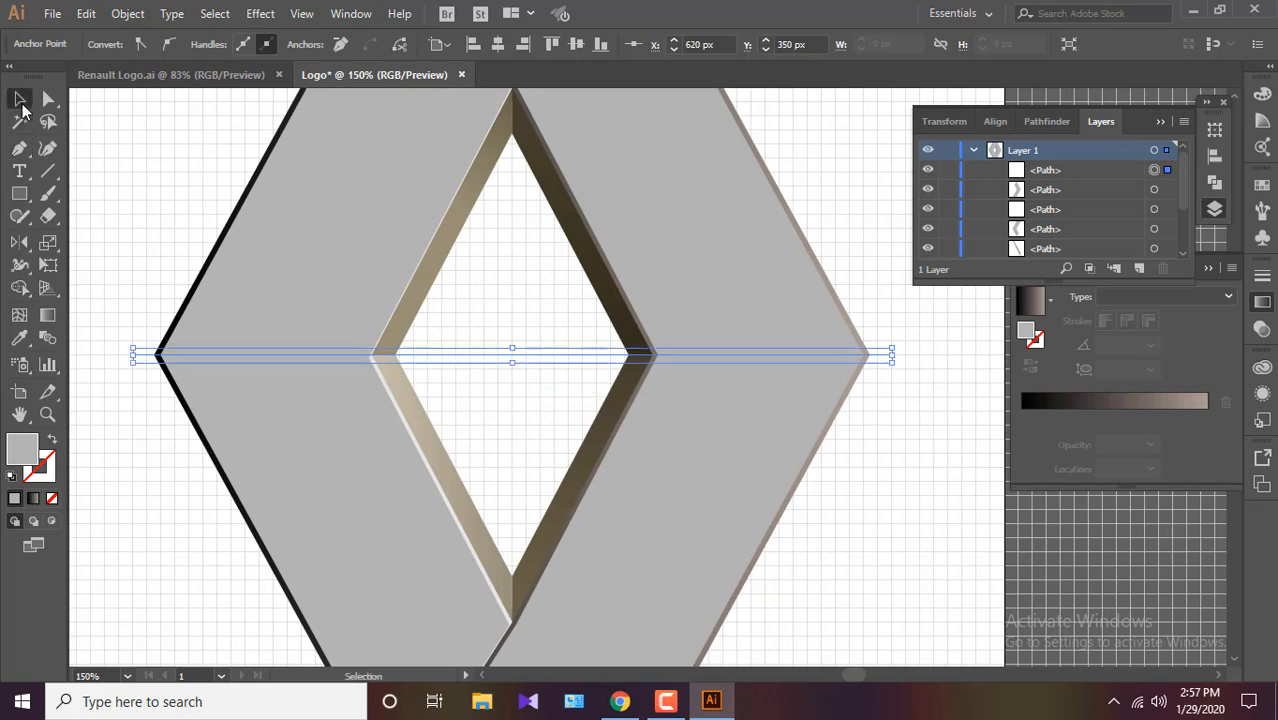
# Divide both grey bands along the horizontal line with Pathfinder Divide and ungroup the resulting pieces.
pyautogui.keyDown('shift'); pyautogui.click(303, 303); pyautogui.keyUp('shift')
pyautogui.keyDown('shift'); pyautogui.click(690, 299); pyautogui.keyUp('shift')
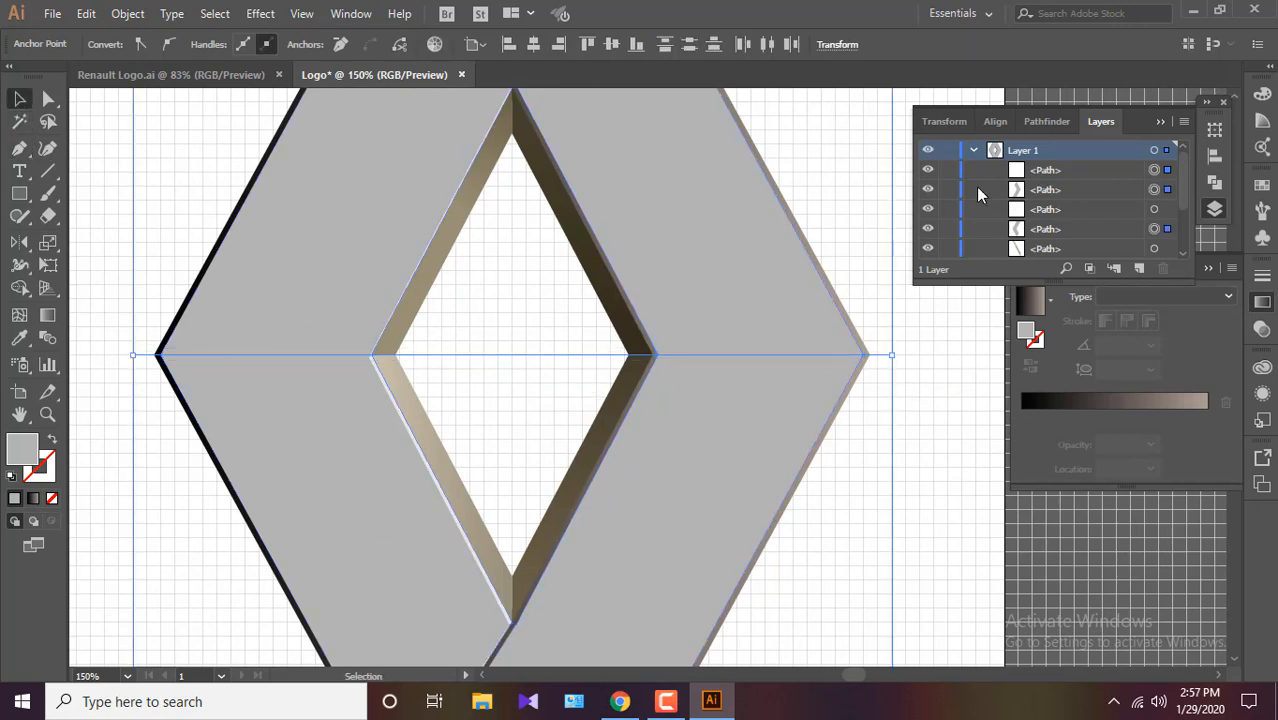
pyautogui.click(1046, 121)
pyautogui.click(1000, 214)
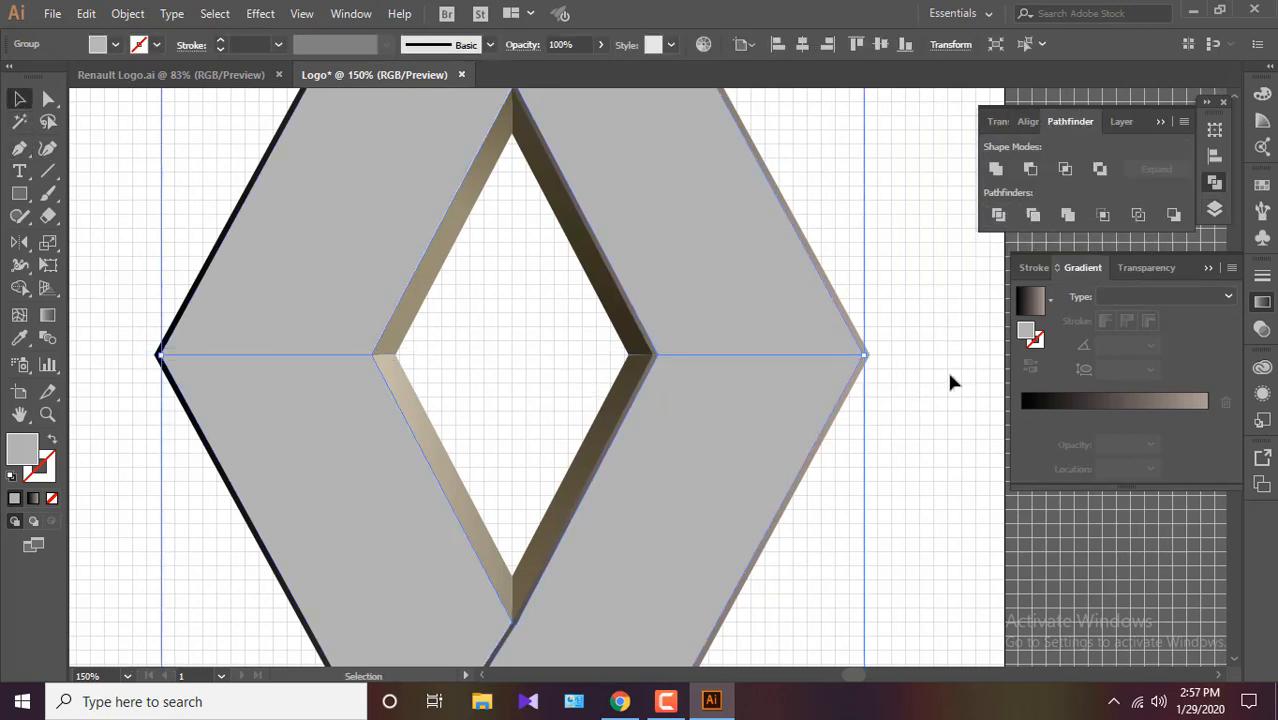
pyautogui.click(947, 368)
pyautogui.rightClick(740, 367)
pyautogui.click(796, 504)
pyautogui.click(914, 447)
pyautogui.moveTo(505, 299); pyautogui.dragTo(542, 409)
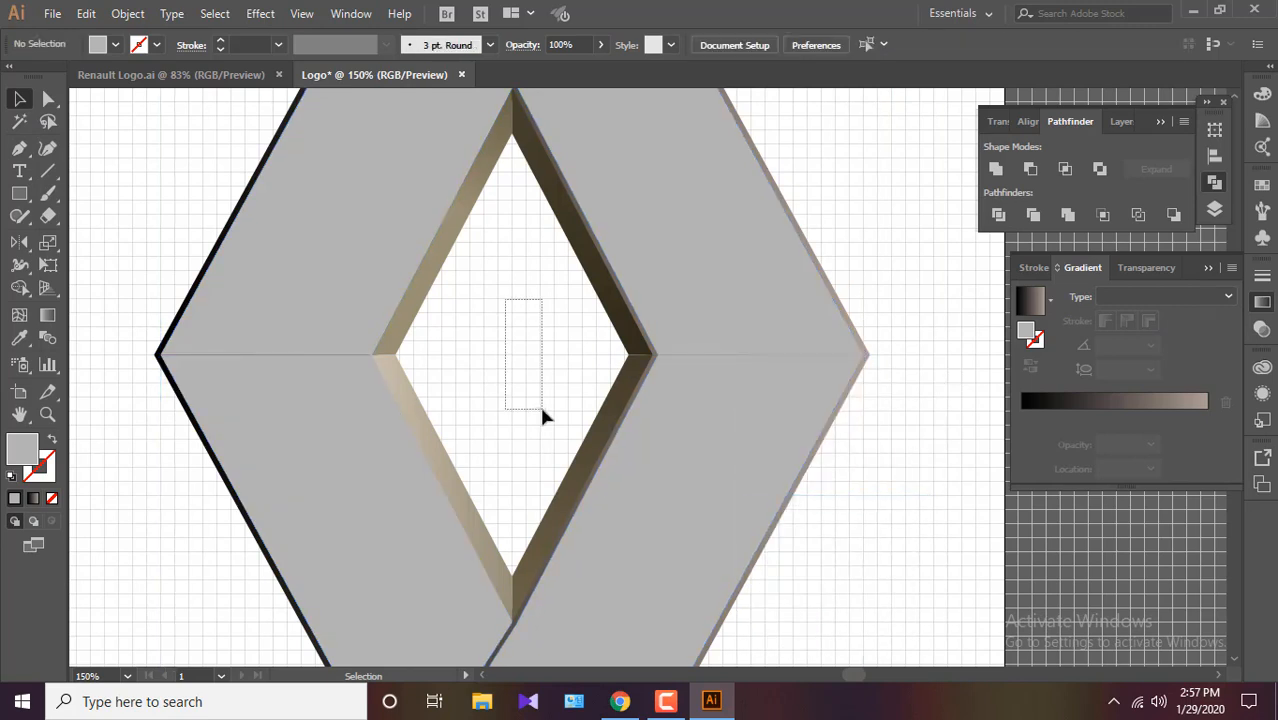
# Fill the lower-left facet with a linear gradient and set its starting colour stop to RGB 106, 98, 73.
pyautogui.click(307, 384)
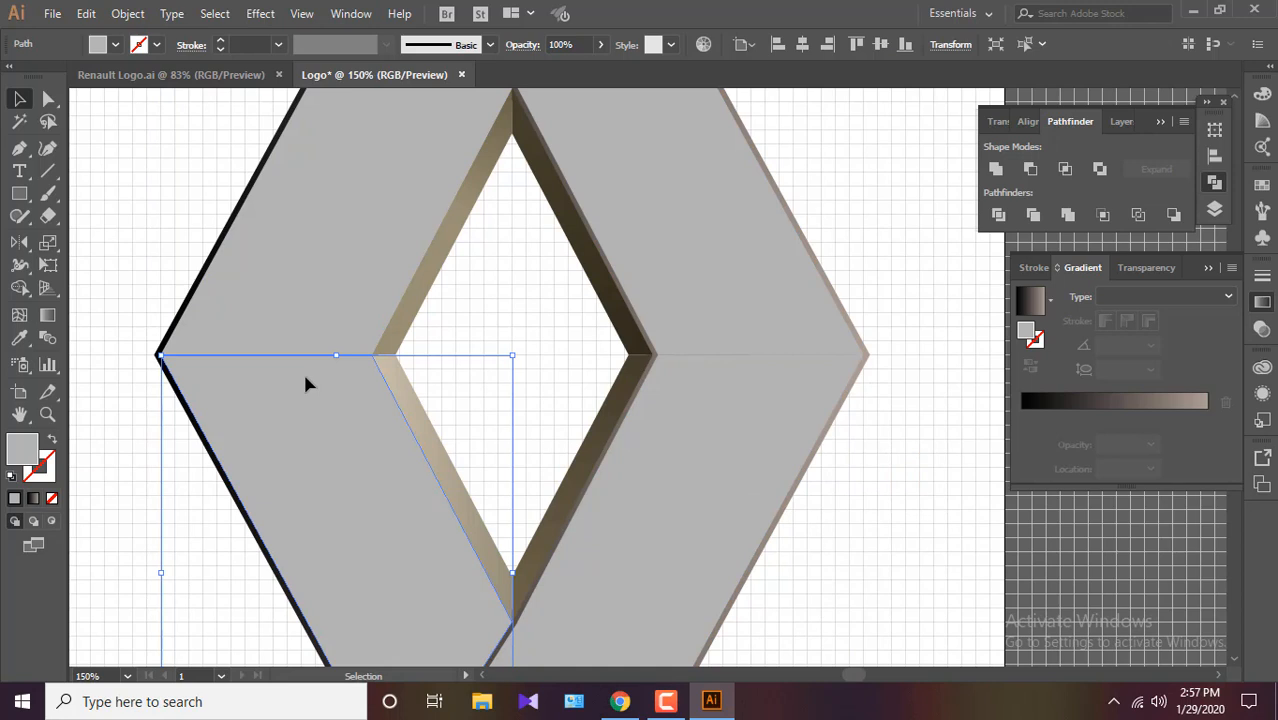
pyautogui.click(1094, 398)
pyautogui.doubleClick(1021, 417)
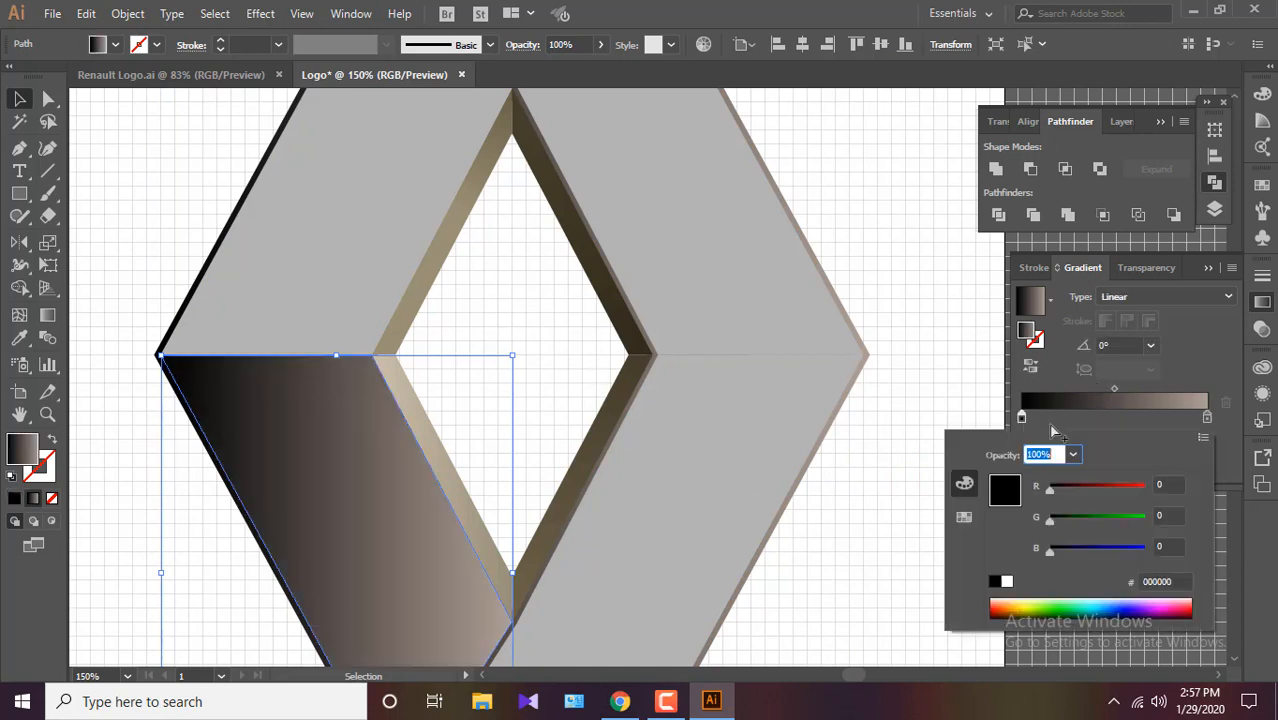
pyautogui.press('Tab')
pyautogui.write('106')
pyautogui.press('Tab')
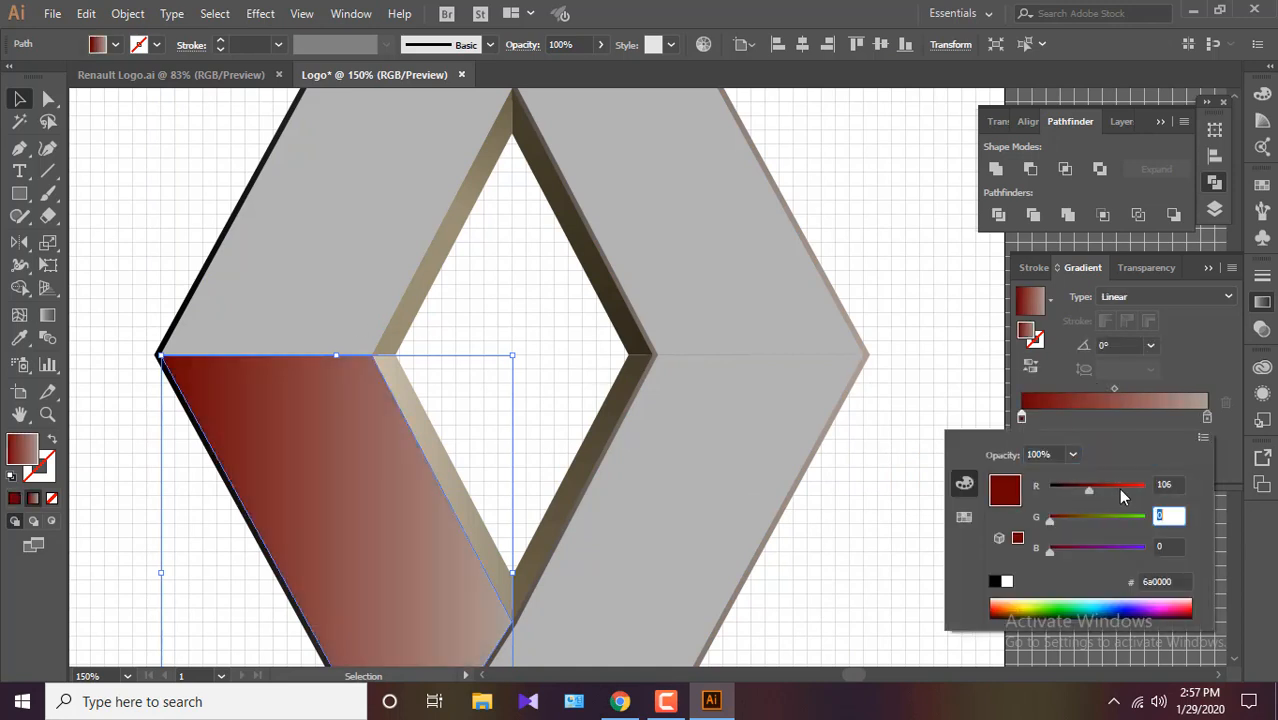
pyautogui.write('98')
pyautogui.press('Tab')
pyautogui.write('73')
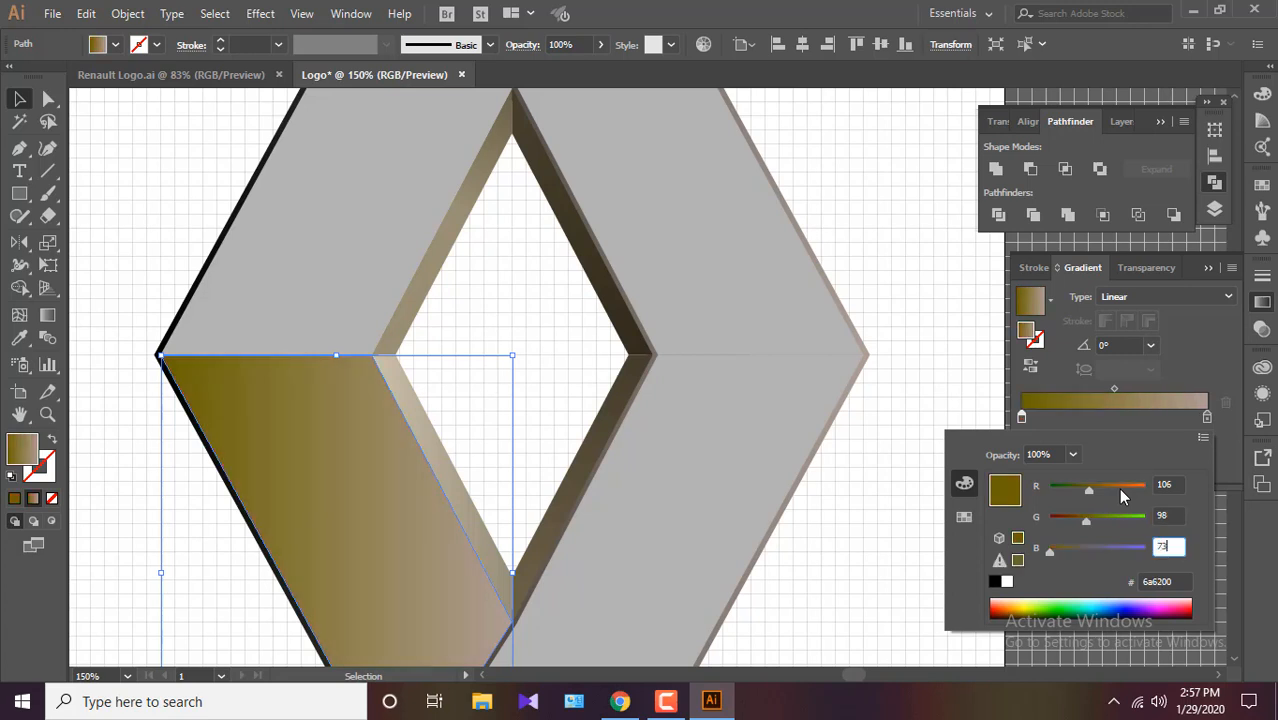
pyautogui.press('Return')
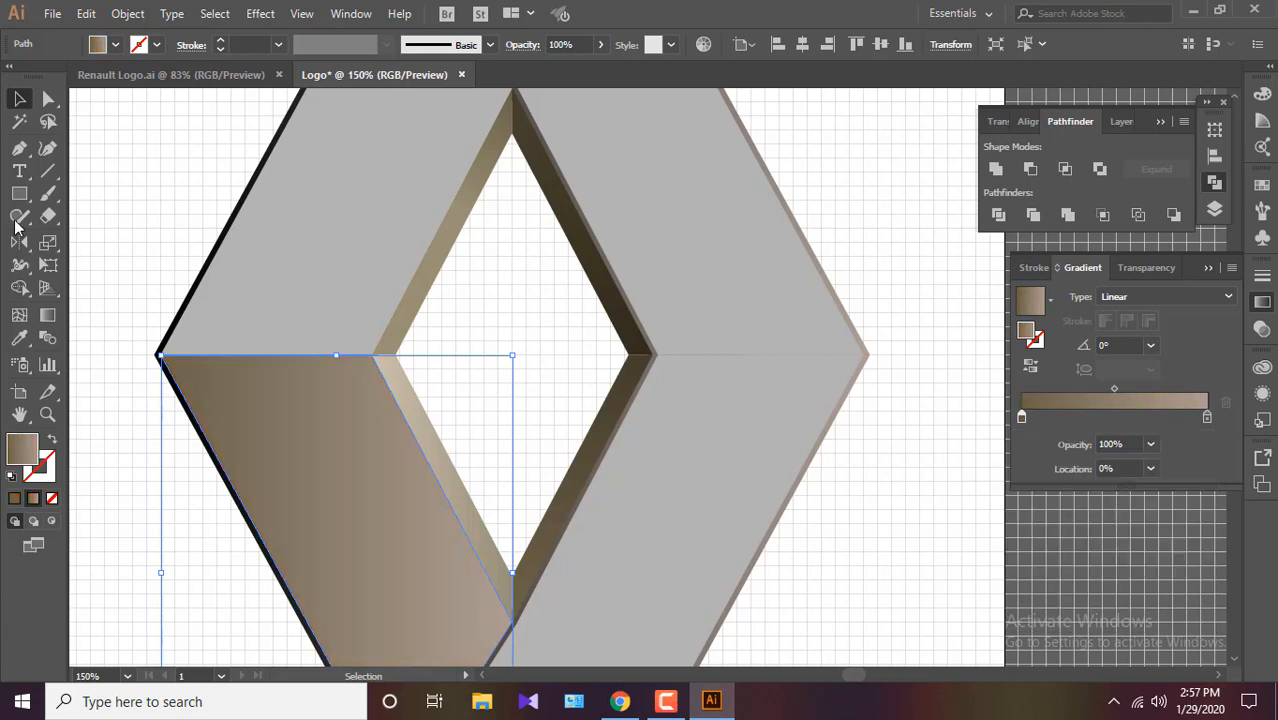
# Redirect the lower-left facet's gradient diagonally with the Gradient tool, from its lower-right corner to beyond its upper-left corner, at about 144°.
pyautogui.click(47, 315)
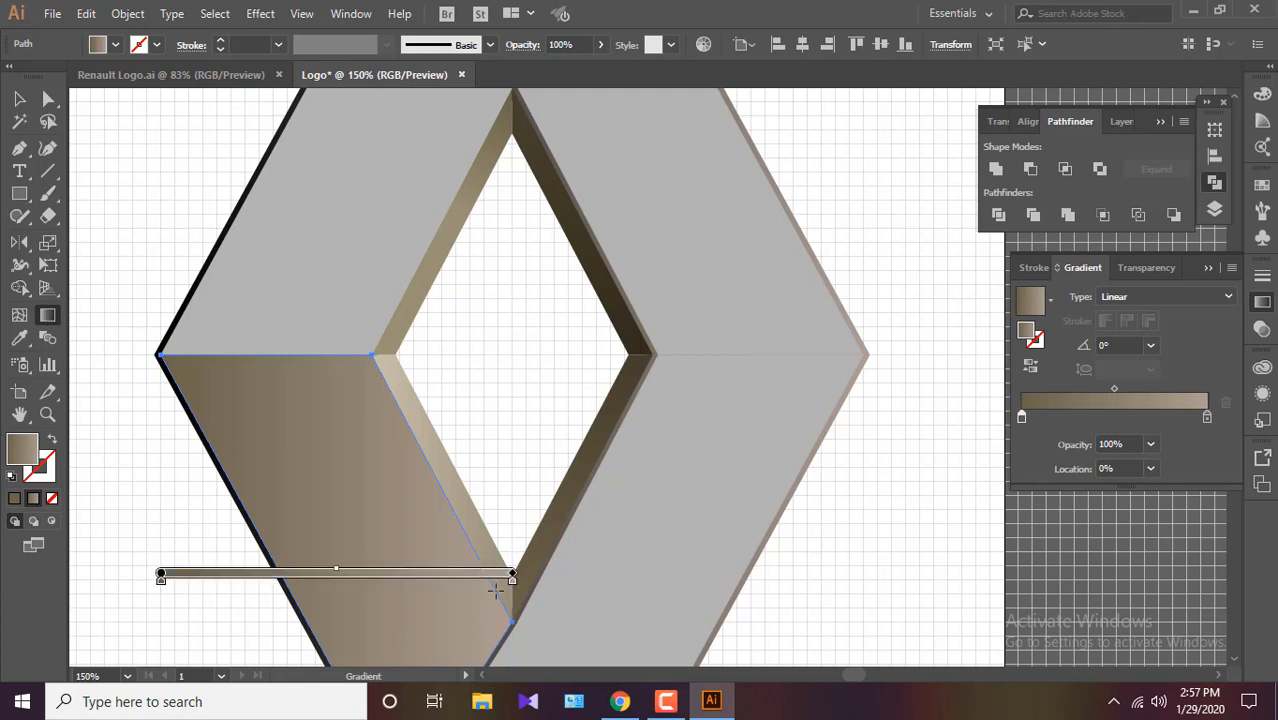
pyautogui.moveTo(490, 649)
pyautogui.mouseDown()
pyautogui.moveTo(222, 419)
pyautogui.moveTo(141, 396)
pyautogui.mouseUp()
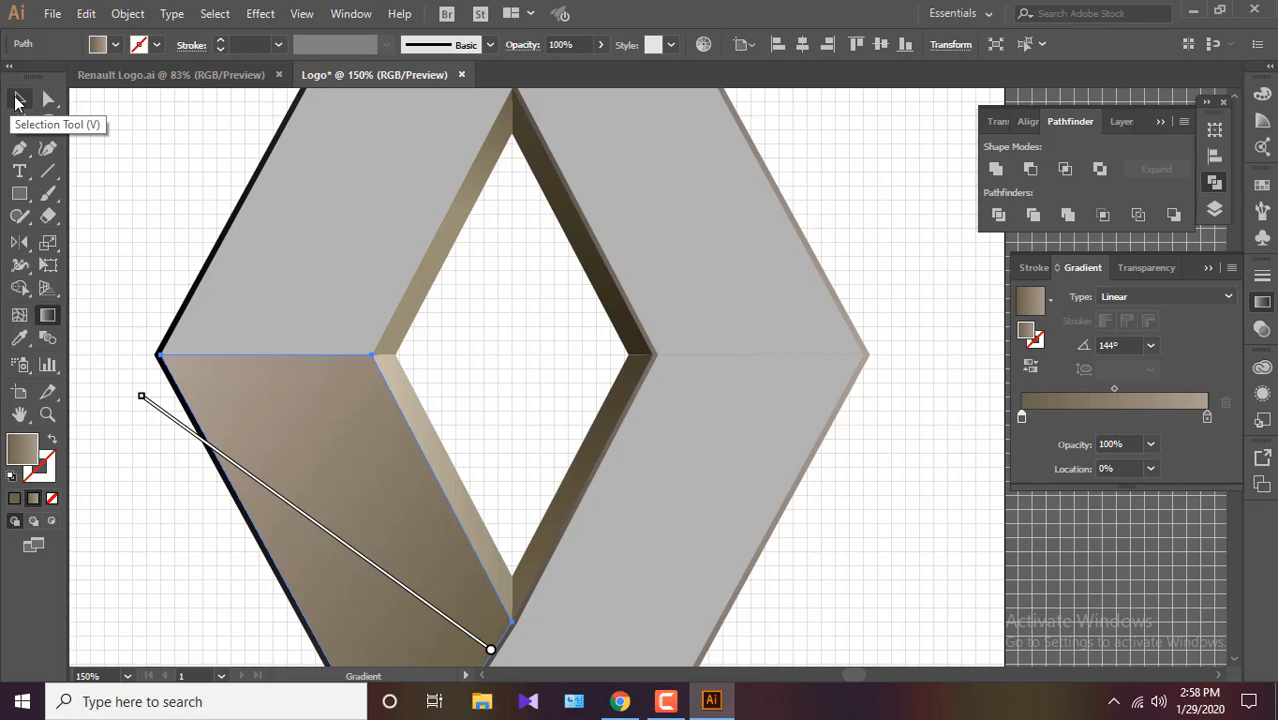
pyautogui.click(15, 100)
pyautogui.click(906, 530)
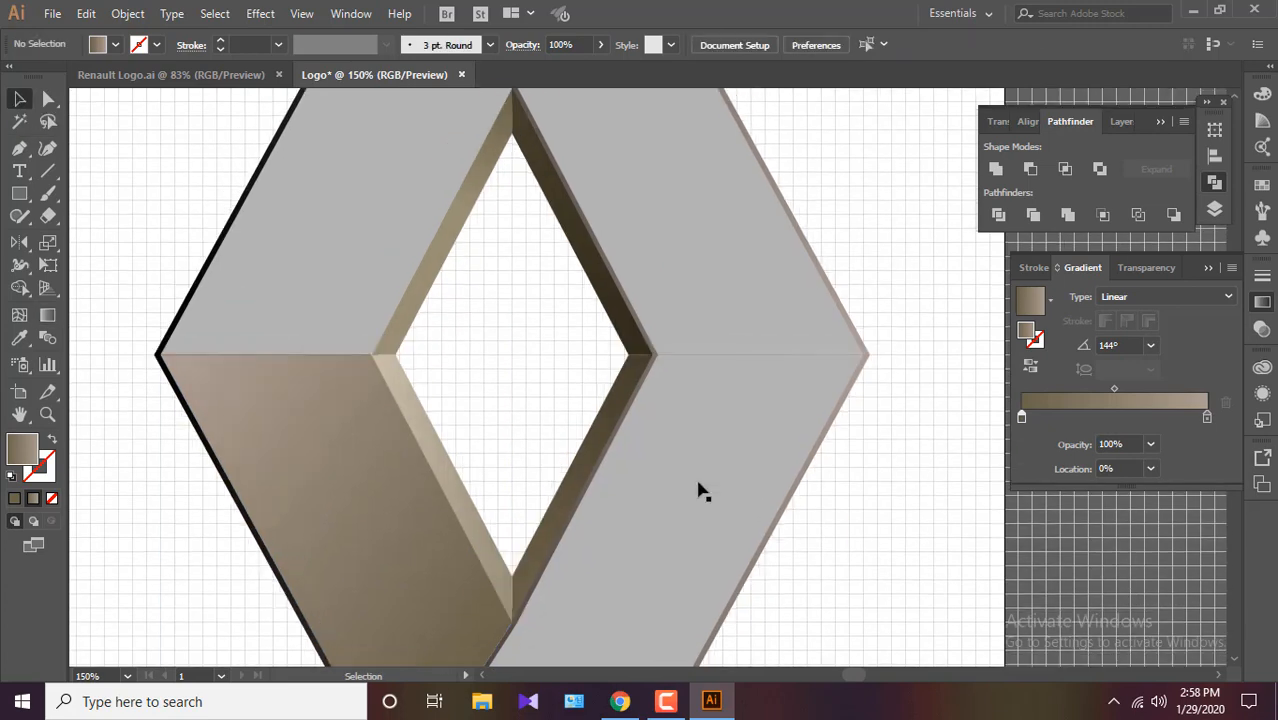
# Apply the linear gradient to the upper-left facet and set its starting colour stop to RGB 139, 126, 90.
pyautogui.click(388, 251)
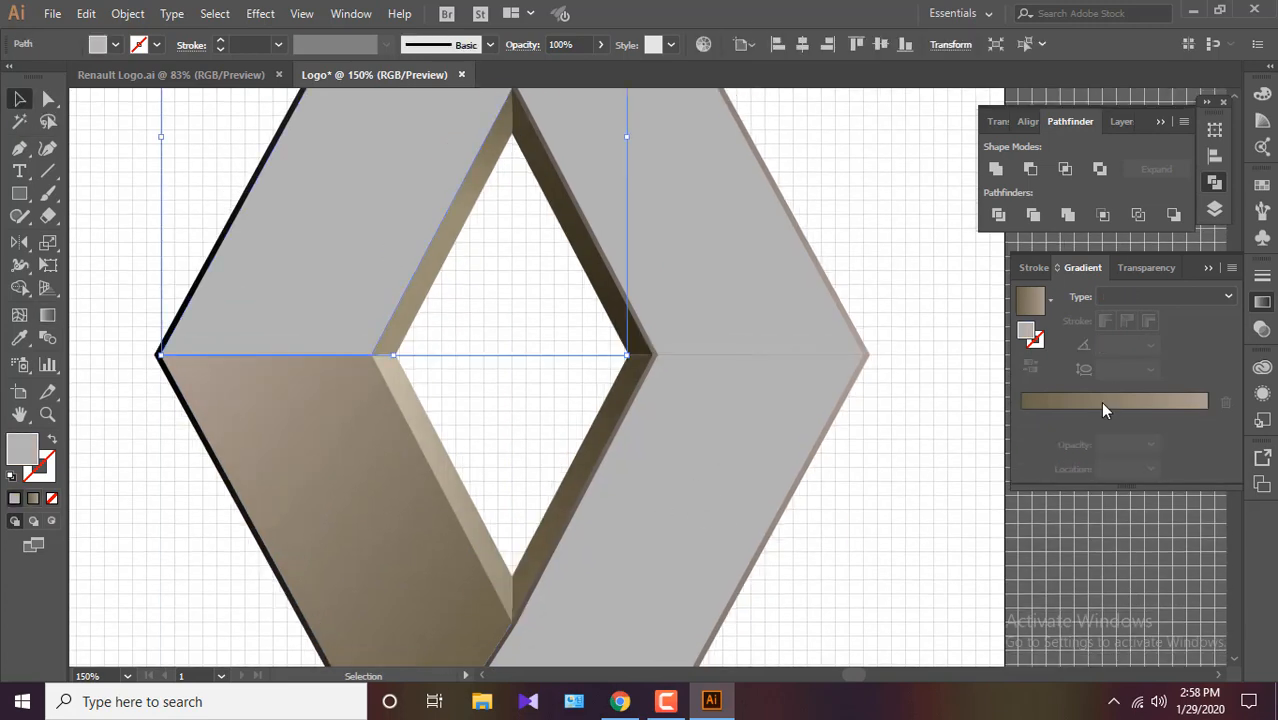
pyautogui.click(1100, 401)
pyautogui.doubleClick(1021, 418)
pyautogui.click(1166, 485)
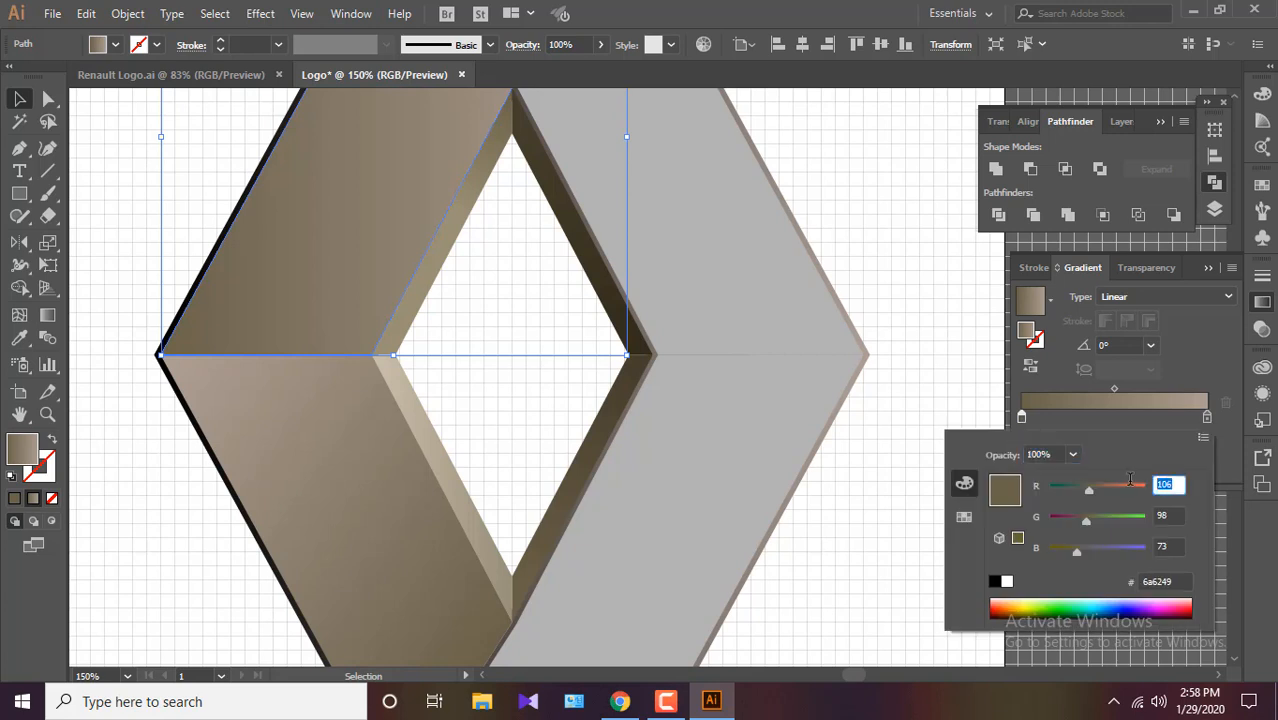
pyautogui.press('Tab')
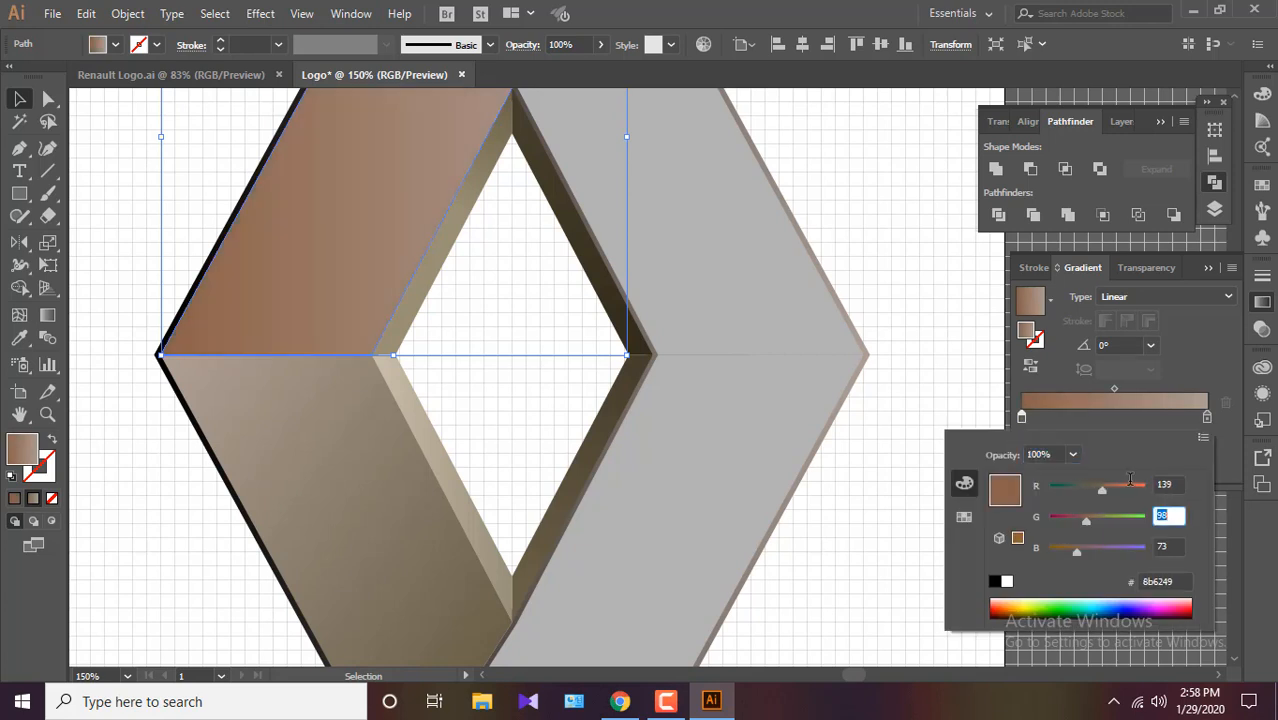
pyautogui.press('Tab')
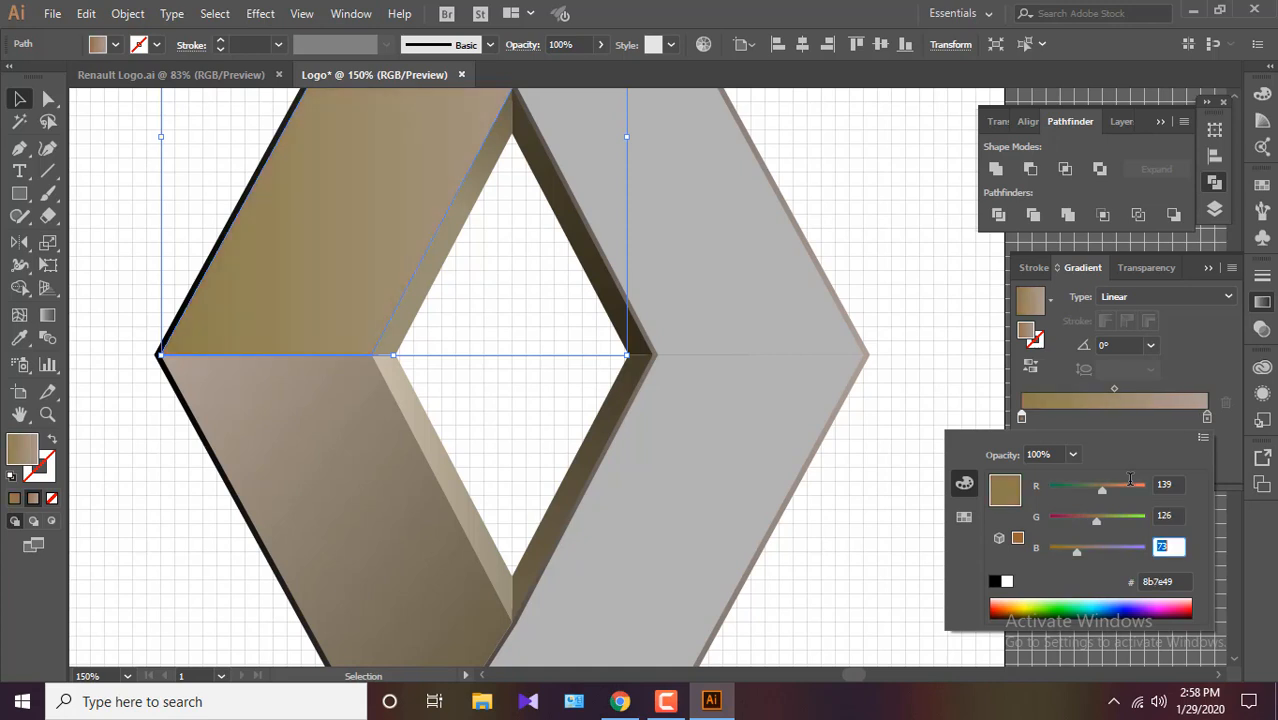
pyautogui.write('90')
pyautogui.press('Return')
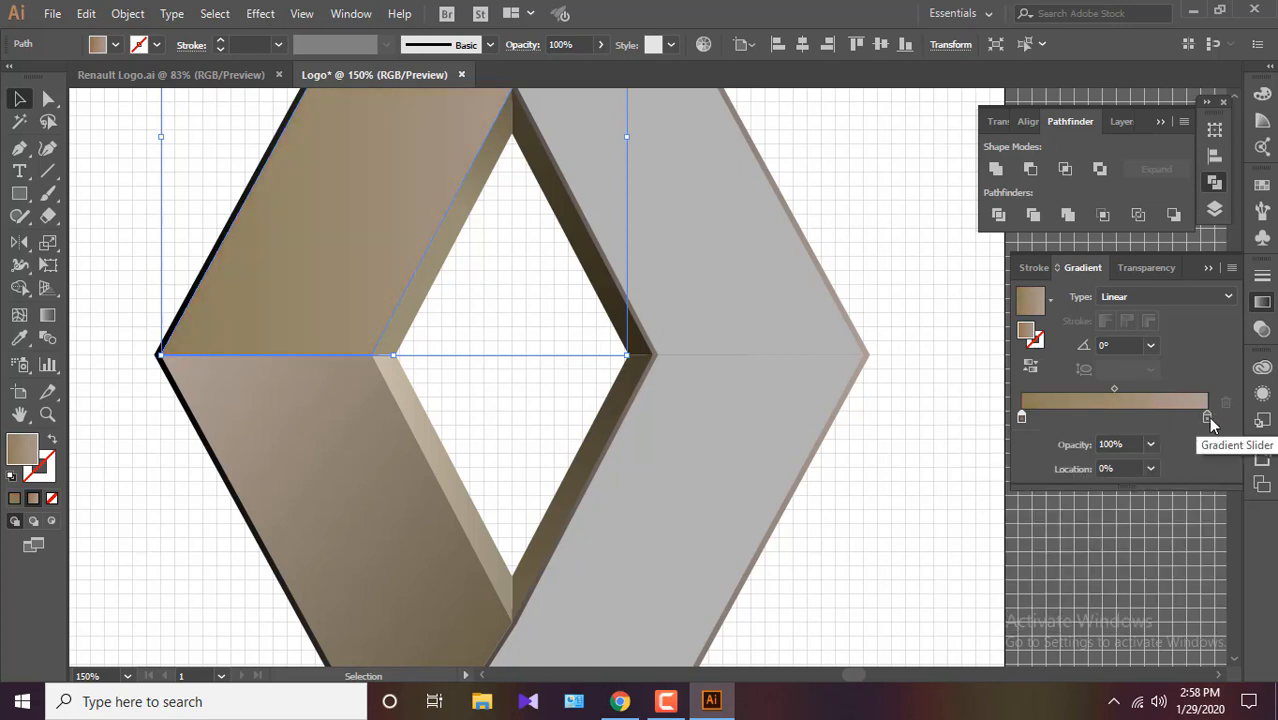
# Set the ending colour stop of the upper-left facet's gradient to RGB 219, 216, 203.
pyautogui.doubleClick(1206, 418)
pyautogui.moveTo(1174, 481); pyautogui.dragTo(1155, 484)
pyautogui.write('21')
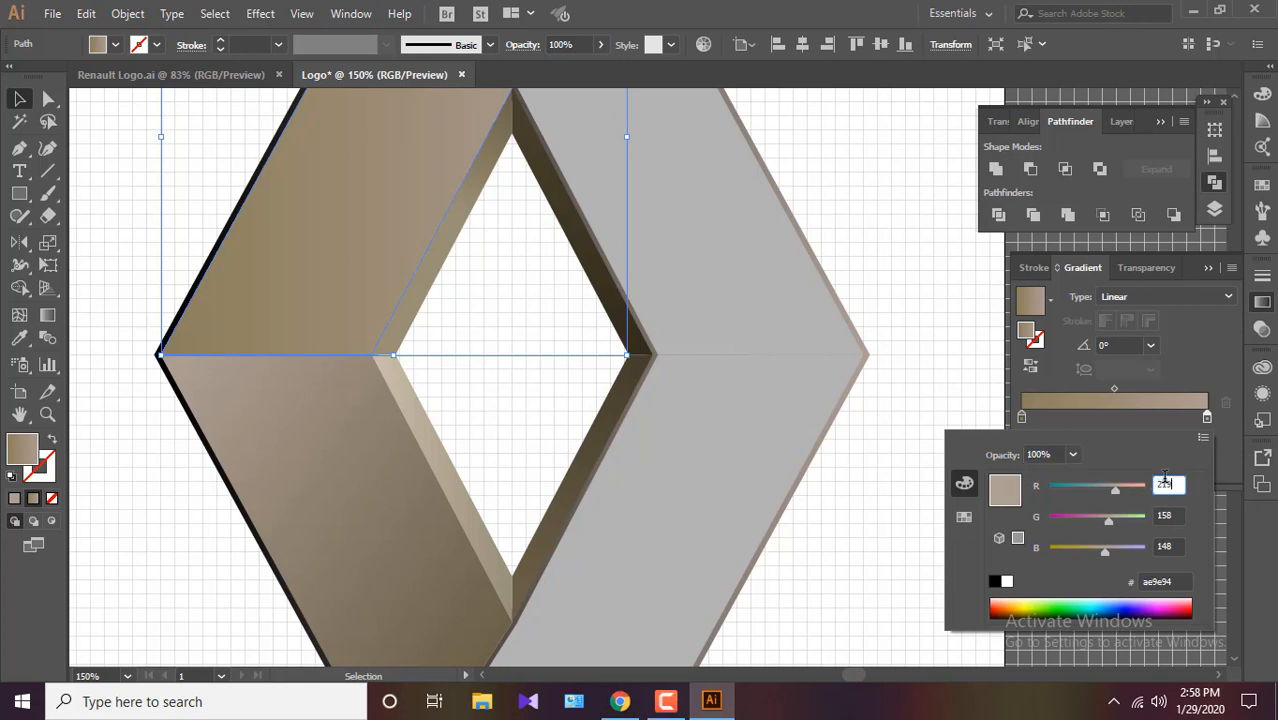
pyautogui.write('9')
pyautogui.press('Tab')
pyautogui.write('216')
pyautogui.press('Tab')
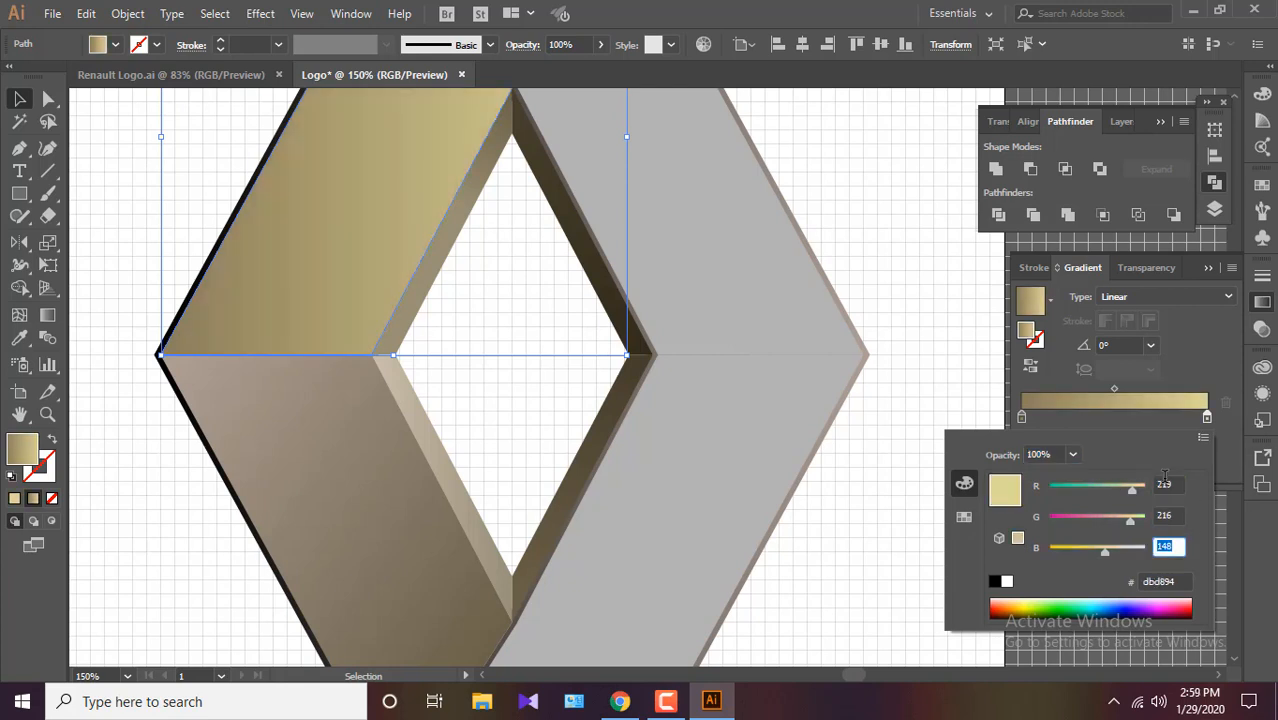
pyautogui.press('Return')
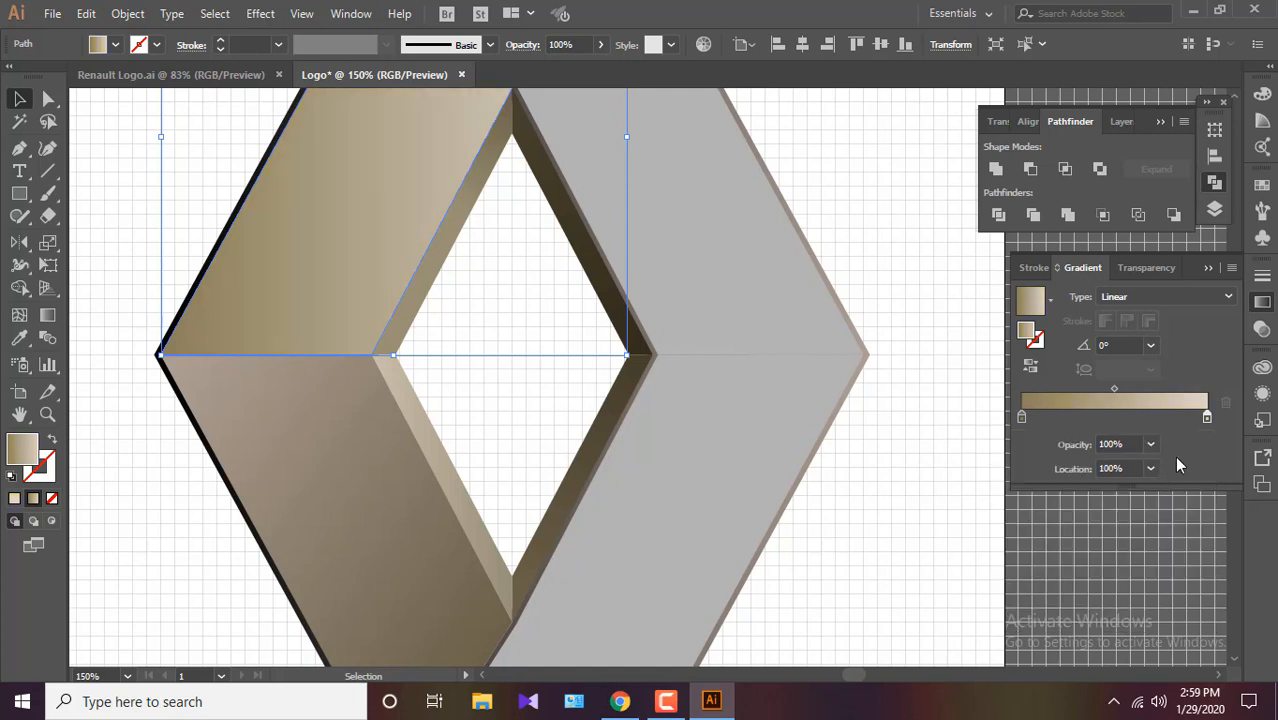
# Redirect the upper-left facet's gradient diagonally downward to the right with the Gradient tool, at about -57.6°.
pyautogui.click(47, 314)
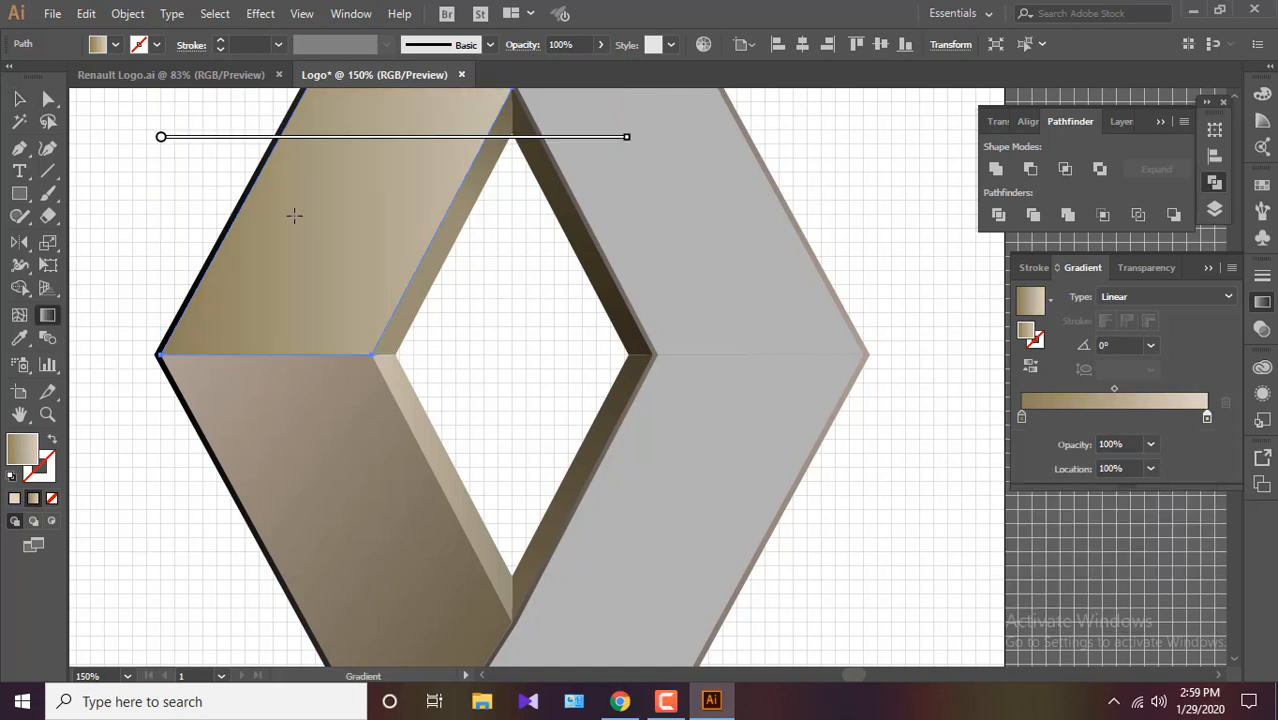
pyautogui.scroll(3, 290, 225)
pyautogui.scroll(3, 281, 240)
pyautogui.moveTo(316, 151)
pyautogui.mouseDown()
pyautogui.moveTo(330, 150)
pyautogui.moveTo(448, 322)
pyautogui.moveTo(430, 332)
pyautogui.mouseUp()
pyautogui.press('v')
pyautogui.click(859, 310)
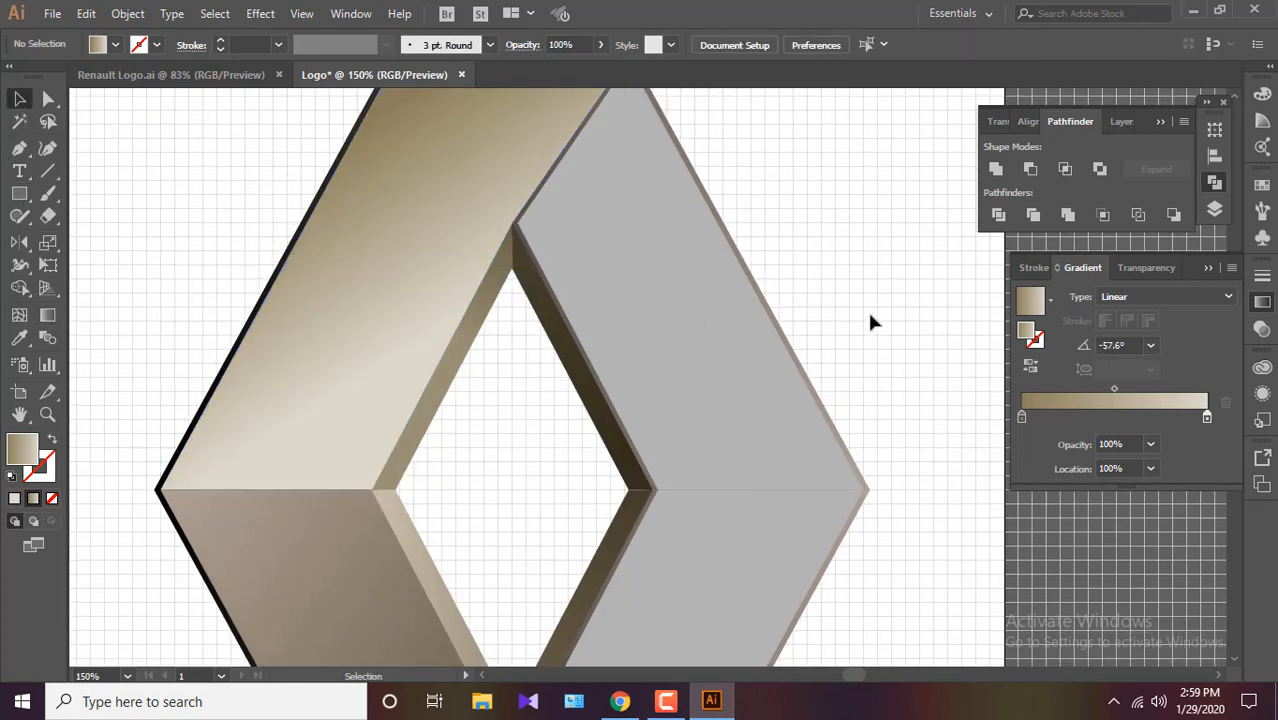
pyautogui.hotkey('ctrl', '0')
pyautogui.moveTo(898, 357); pyautogui.dragTo(705, 252)
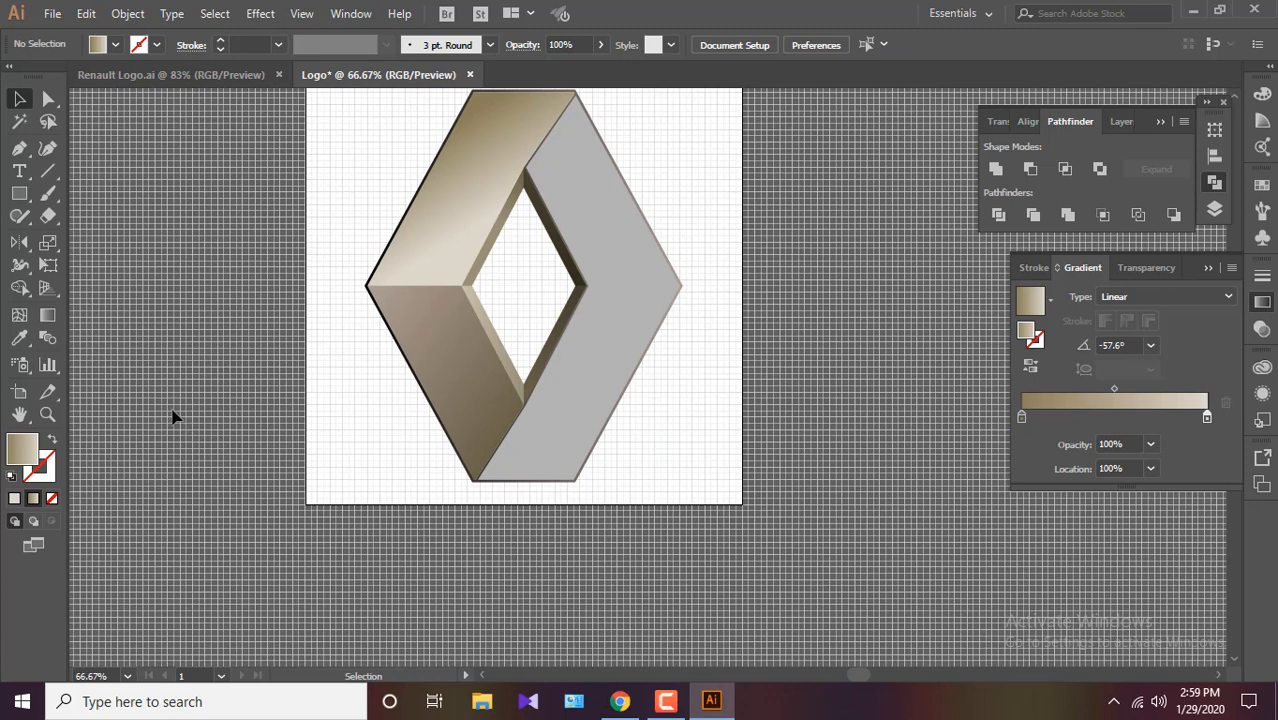
# Apply the linear gradient to the upper-right facet and set its starting colour stop to RGB 191, 183, 164.
pyautogui.click(605, 251)
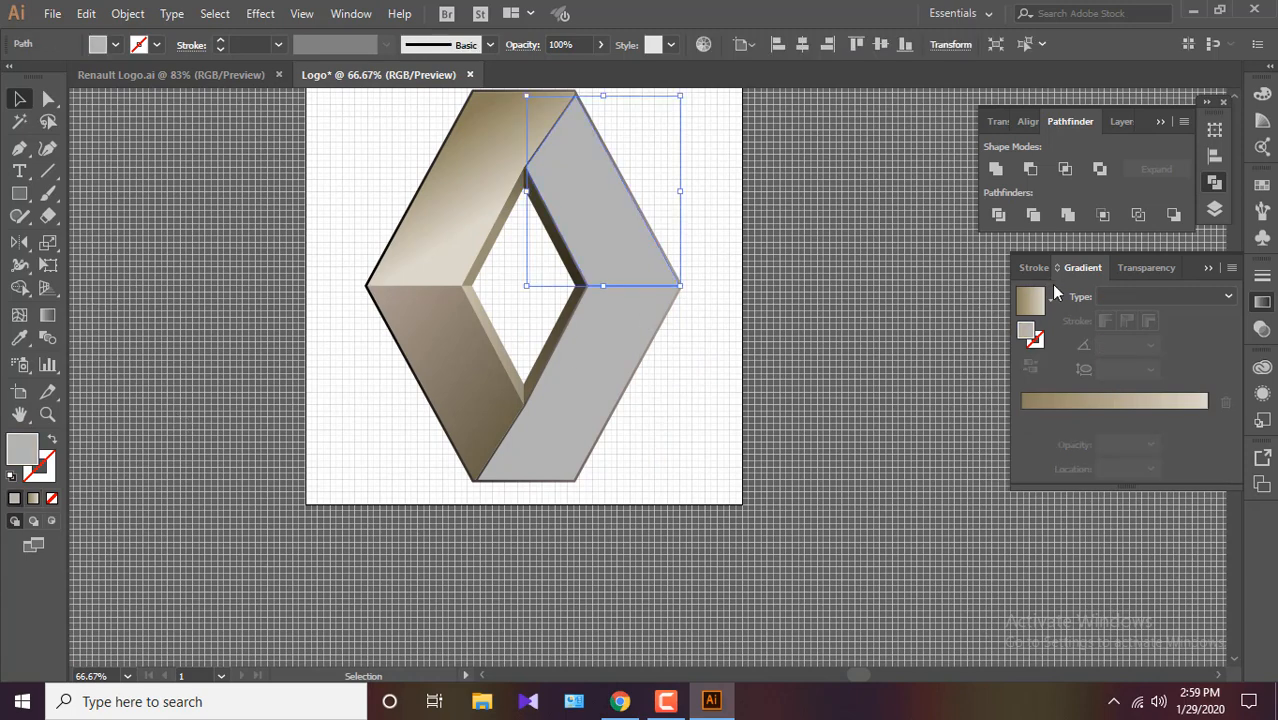
pyautogui.click(1024, 419)
pyautogui.doubleClick(1018, 419)
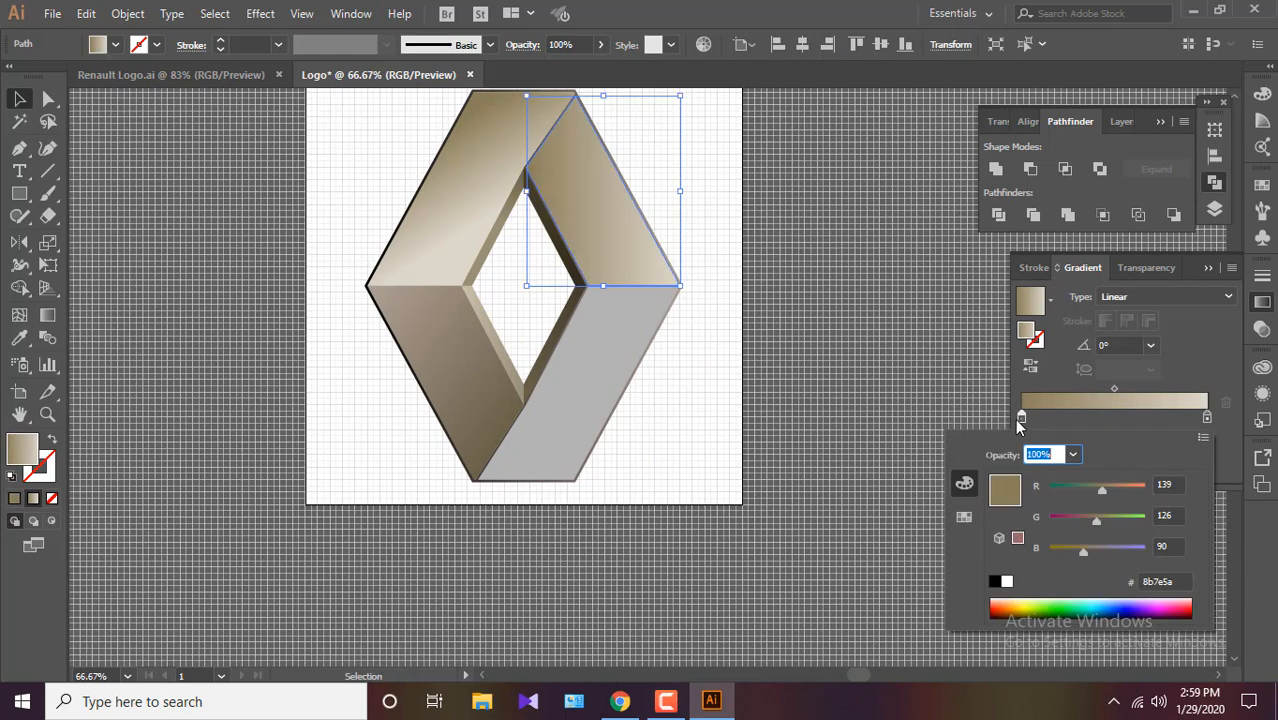
pyautogui.press('Tab')
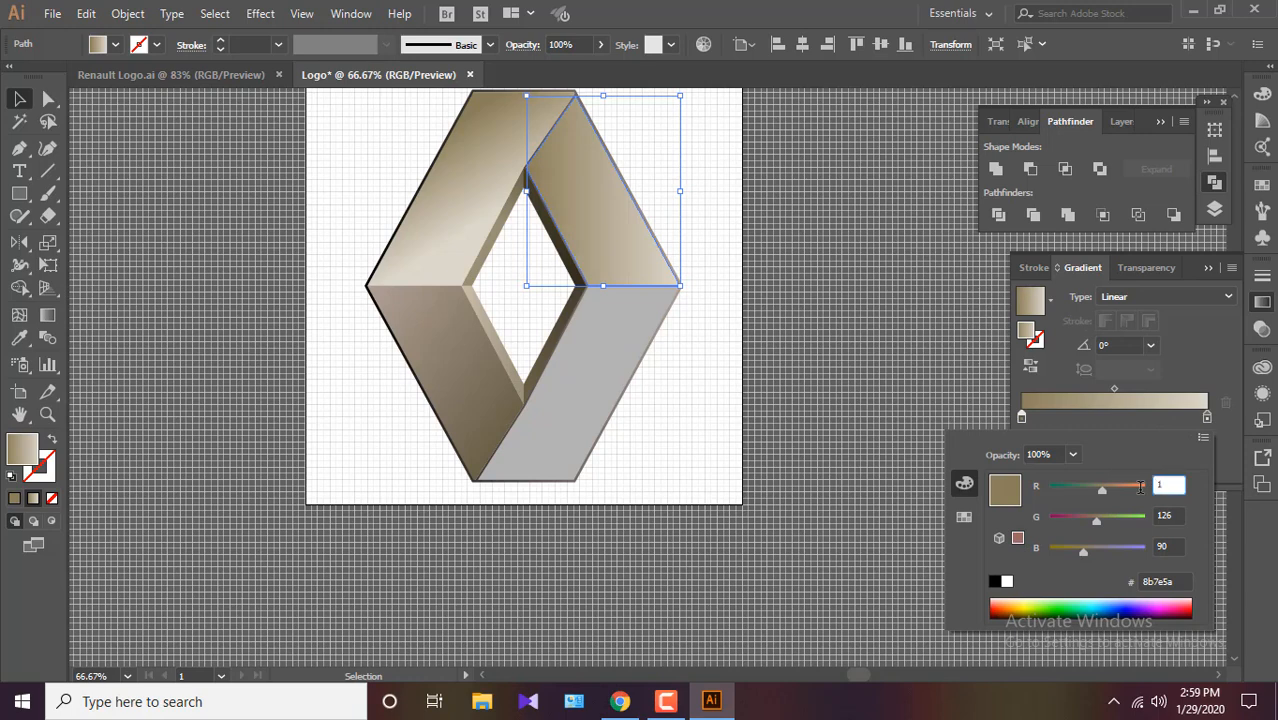
pyautogui.press('Tab')
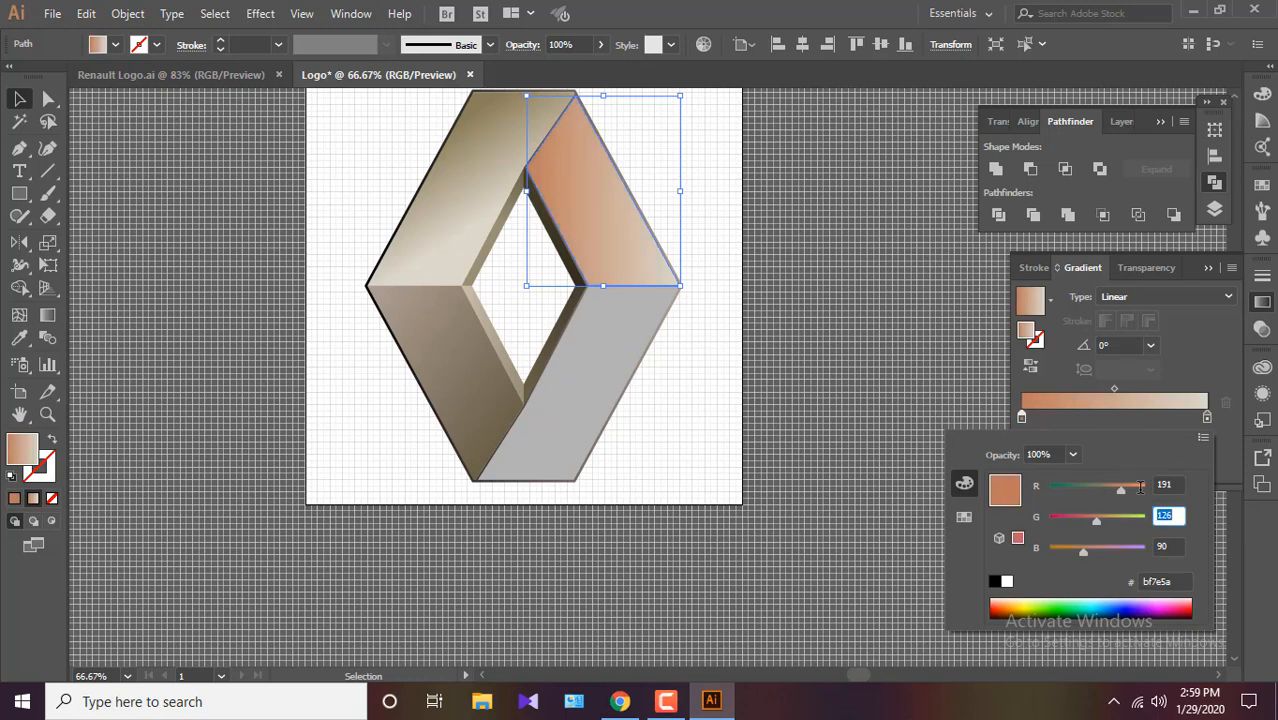
pyautogui.press('Tab')
pyautogui.write('16')
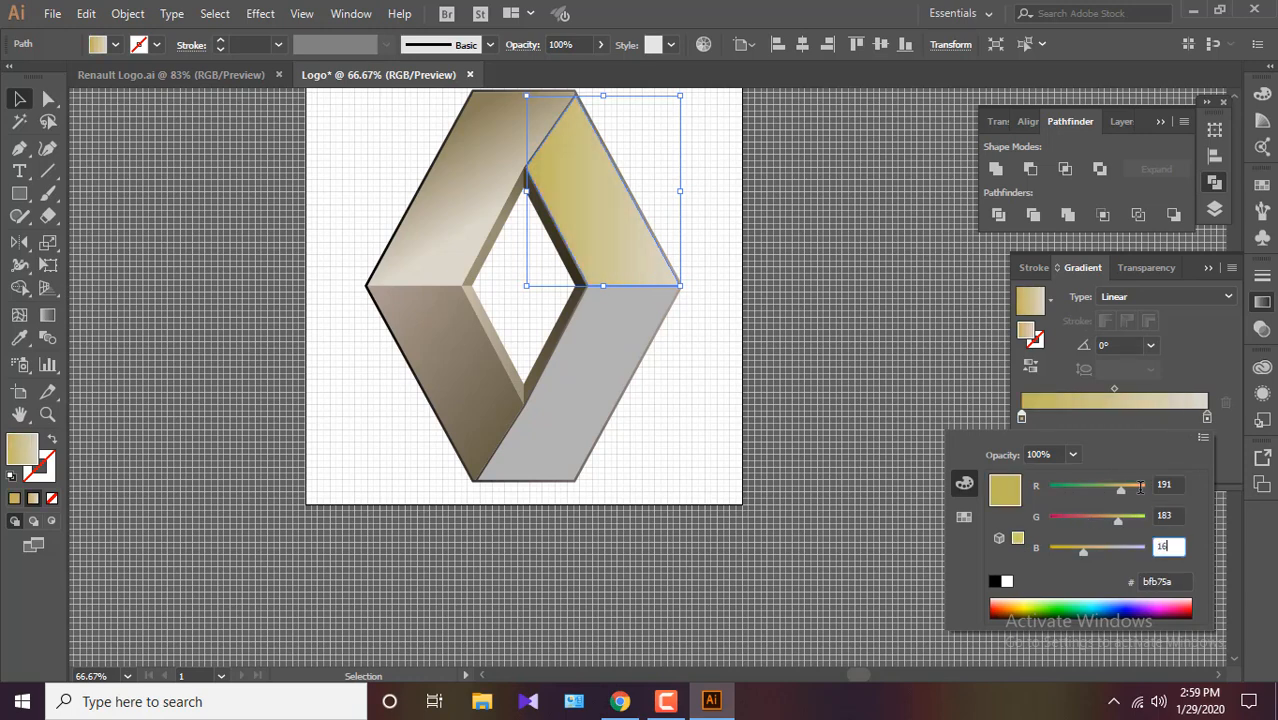
pyautogui.write('8')
pyautogui.press('Return')
# Set the ending colour stop of the upper-right facet's gradient to RGB 243, 241, 200.
pyautogui.doubleClick(1206, 417)
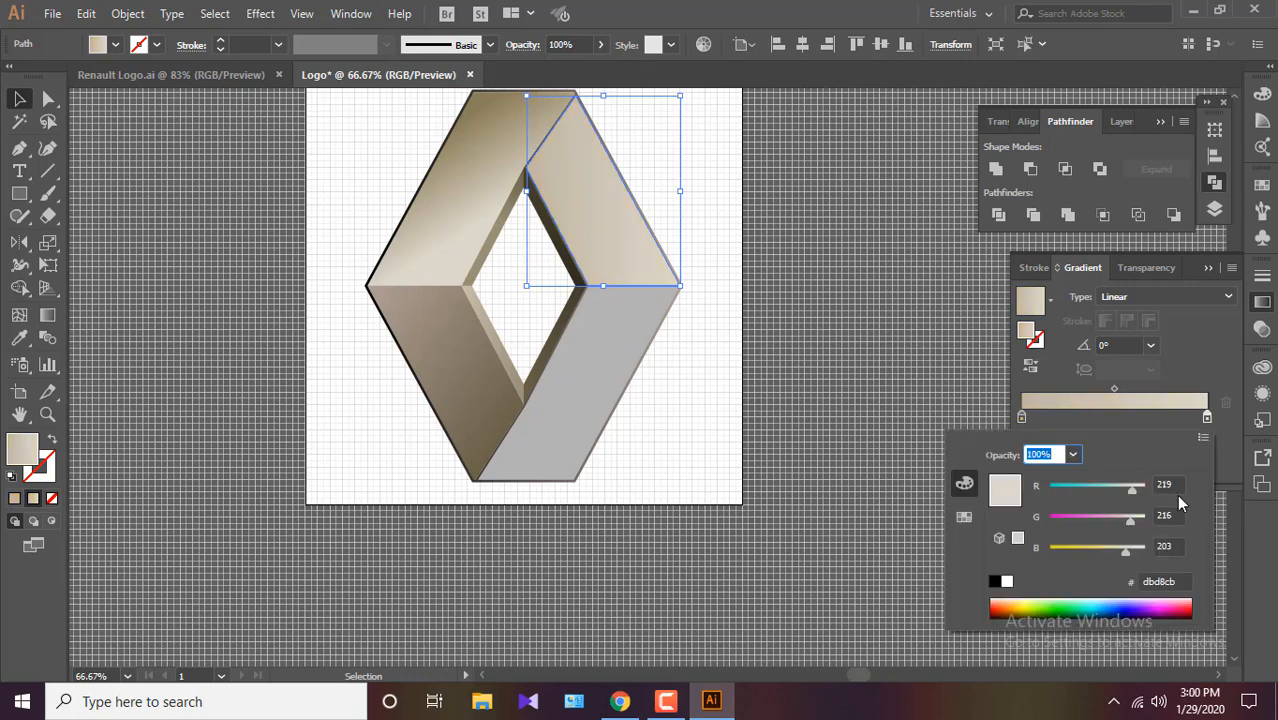
pyautogui.write('243')
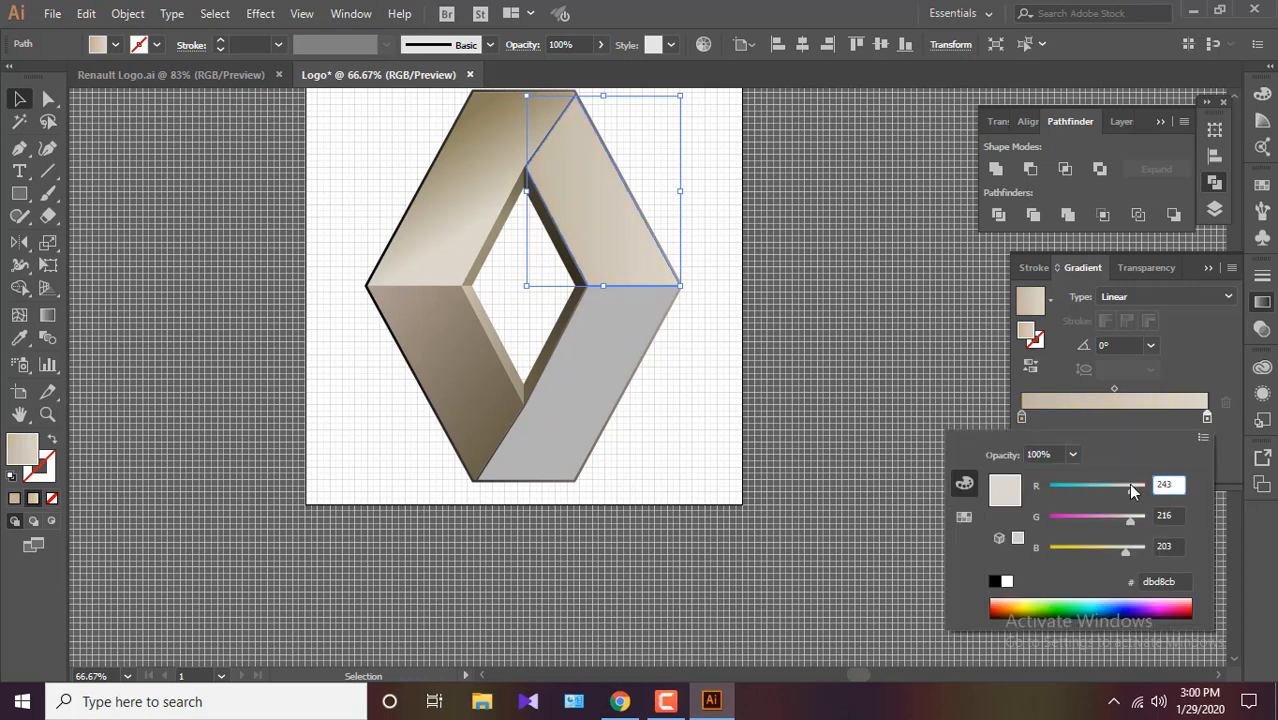
pyautogui.press('Tab')
pyautogui.write('235')
pyautogui.press('Tab')
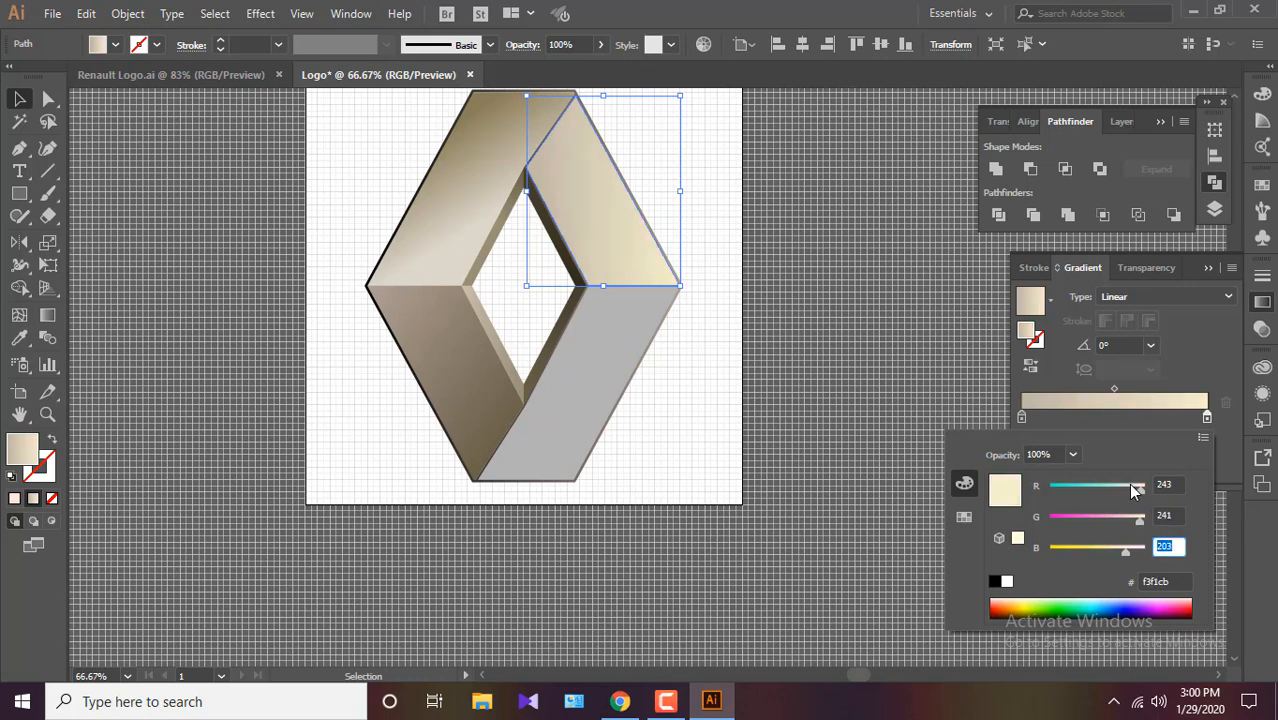
pyautogui.write('200')
pyautogui.press('Return')
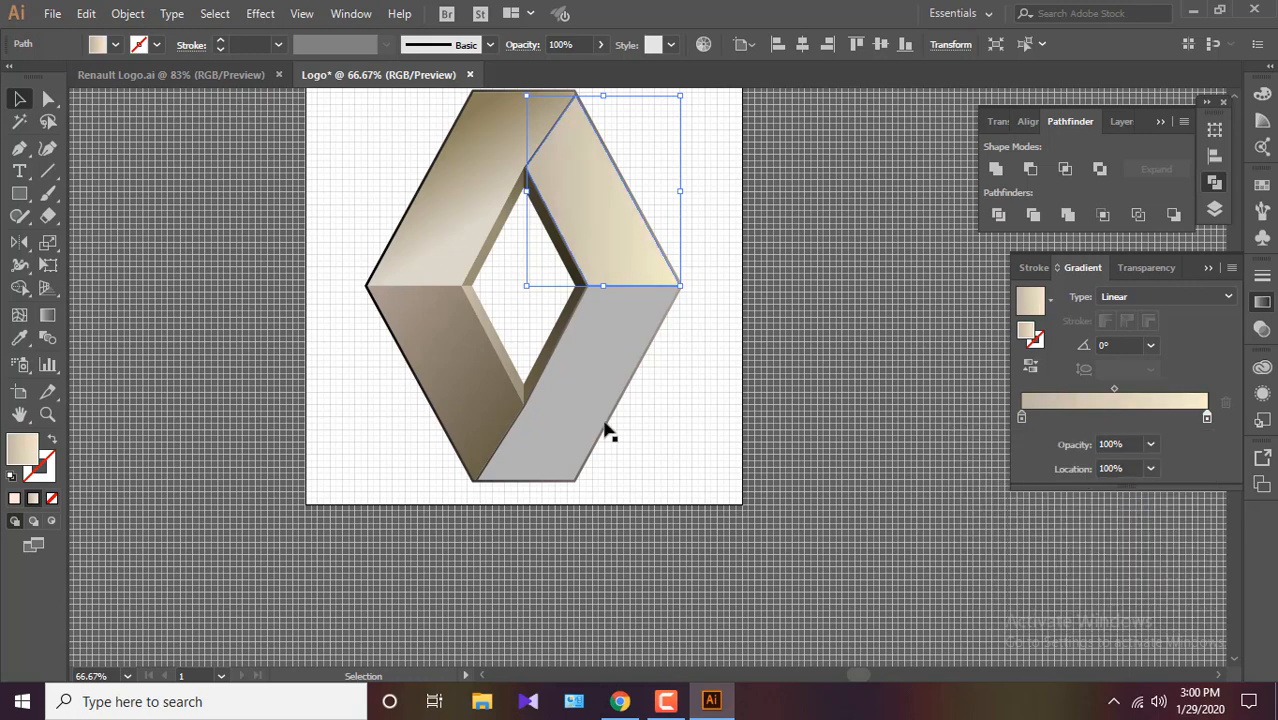
# Redirect the upper-right facet's gradient with the Gradient tool, running from the facet's top corner down toward its lower edge at about -70°.
pyautogui.scroll(1, 434, 251)
pyautogui.click(47, 314)
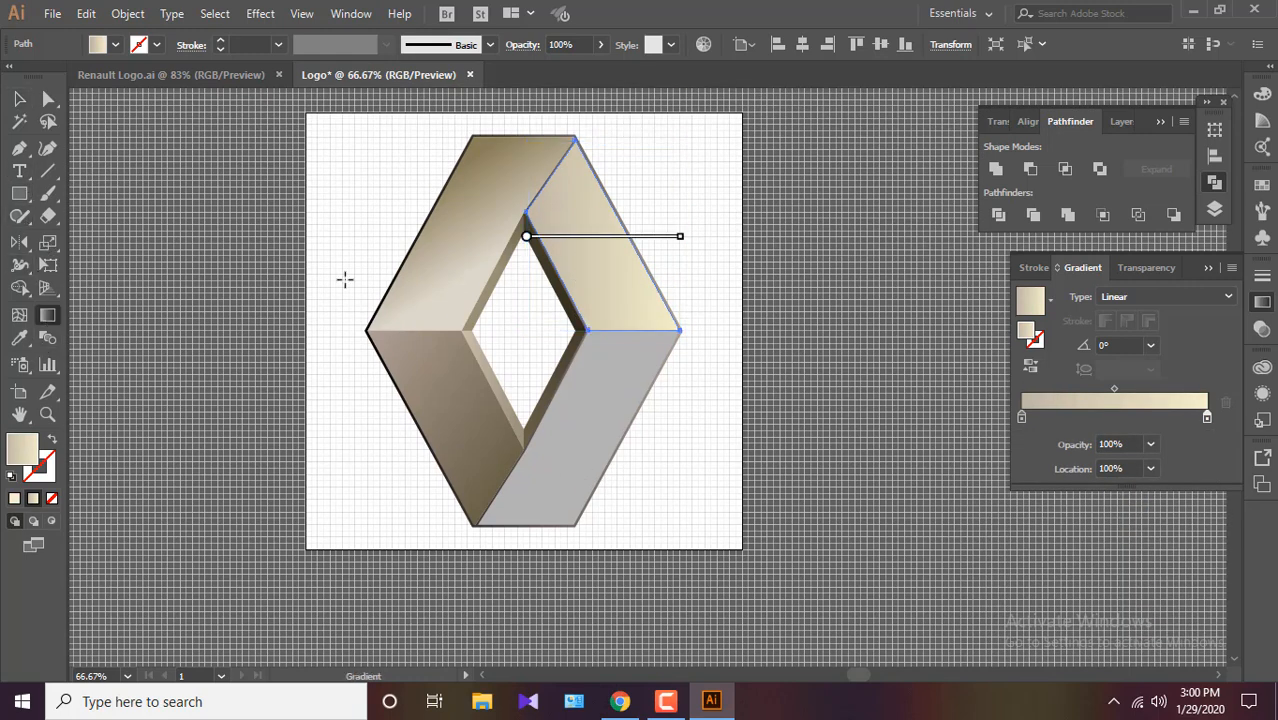
pyautogui.moveTo(544, 160); pyautogui.dragTo(618, 305)
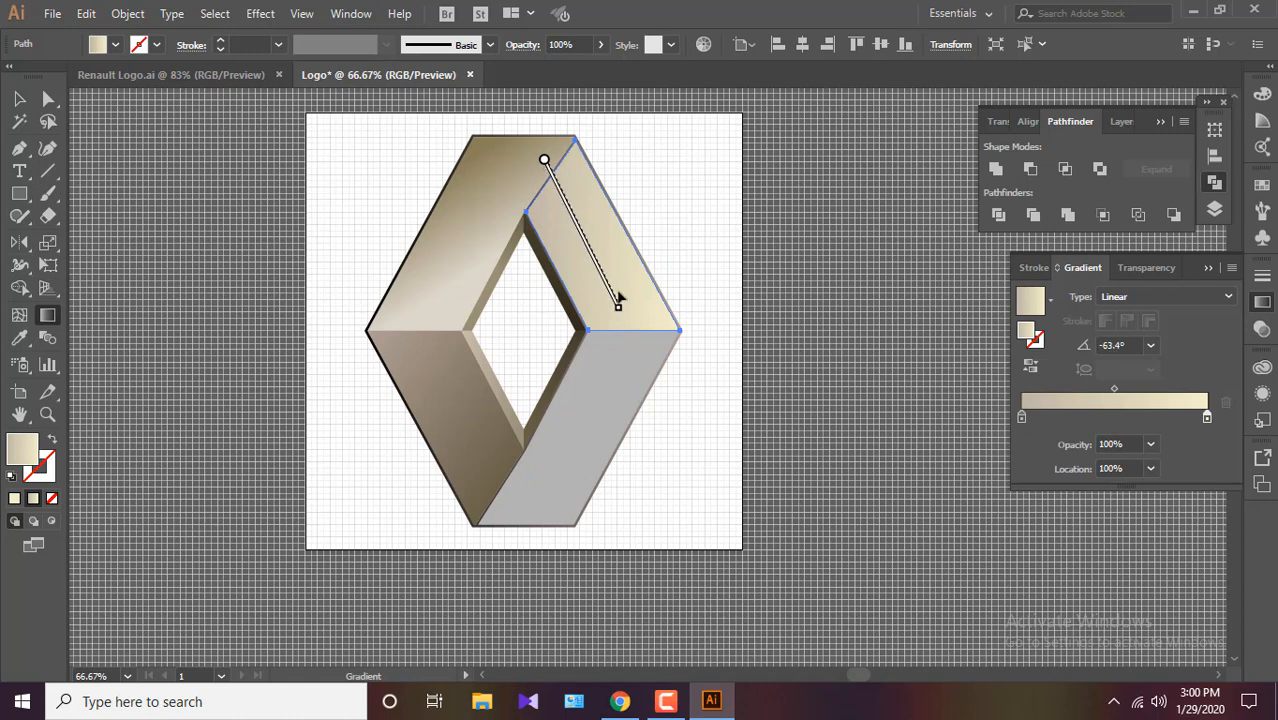
pyautogui.moveTo(562, 151); pyautogui.dragTo(608, 288)
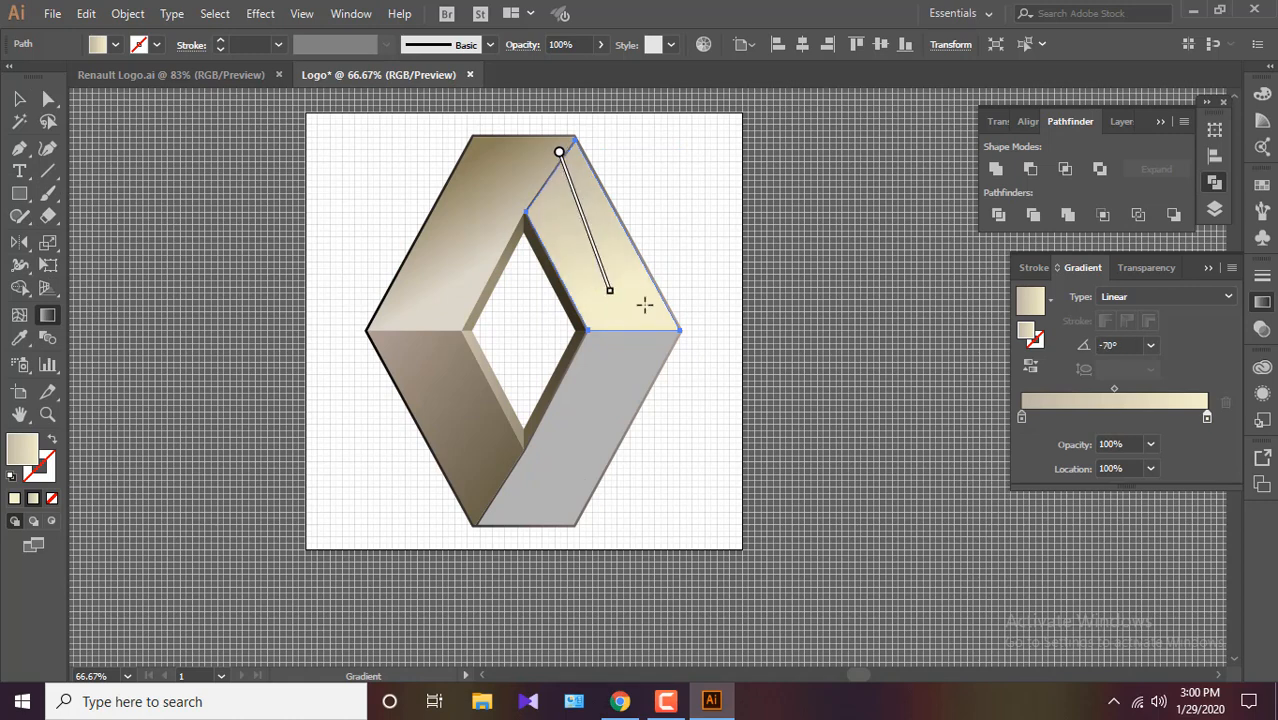
pyautogui.press('v')
# Apply the linear gradient to the grey lower-right facet of the logo.
pyautogui.click(600, 420)
pyautogui.scroll(-1, 748, 390)
pyautogui.scroll(-1, 748, 390)
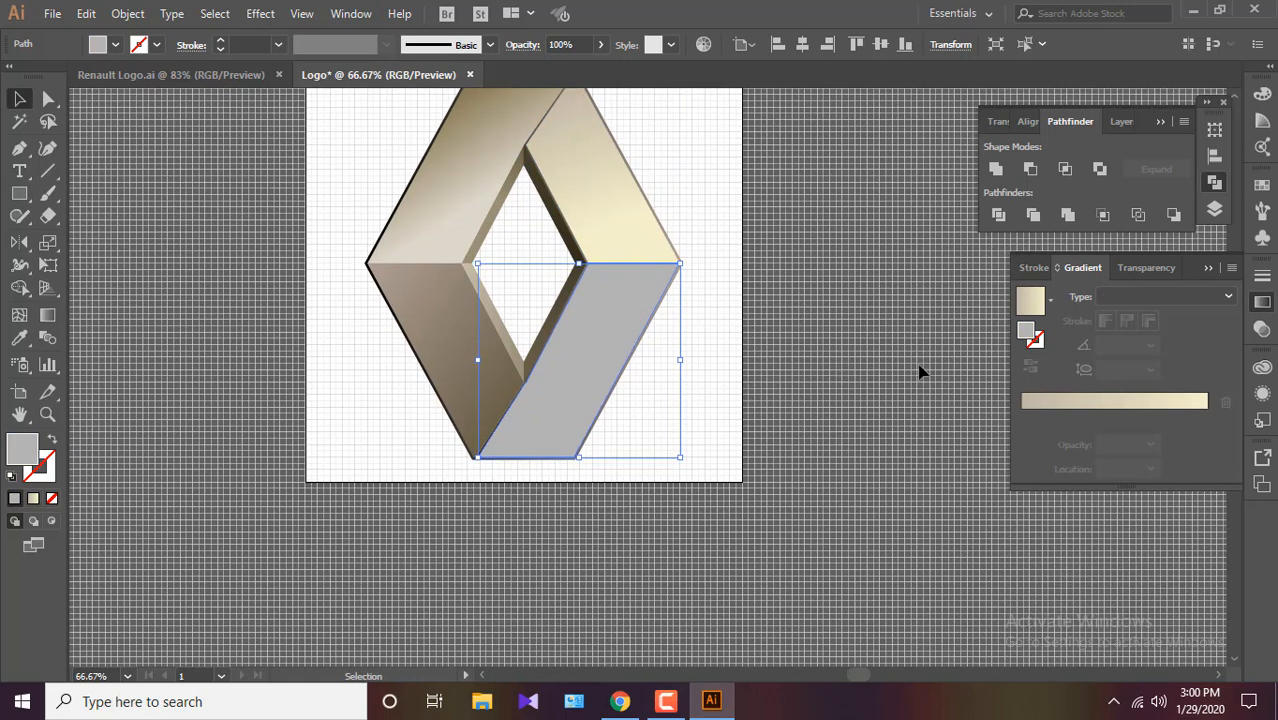
pyautogui.click(1145, 402)
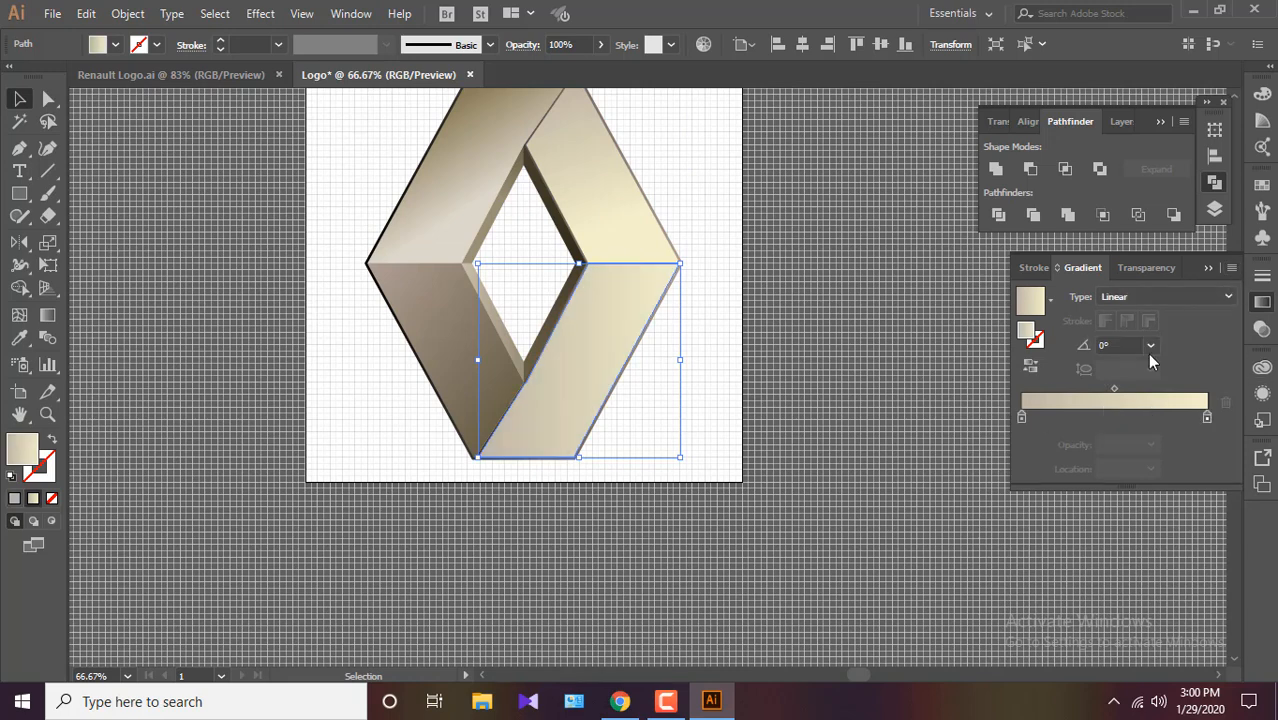
# Set the starting colour stop of the lower-right facet's gradient to RGB 232, 232, 231.
pyautogui.click(1232, 269)
pyautogui.doubleClick(1021, 417)
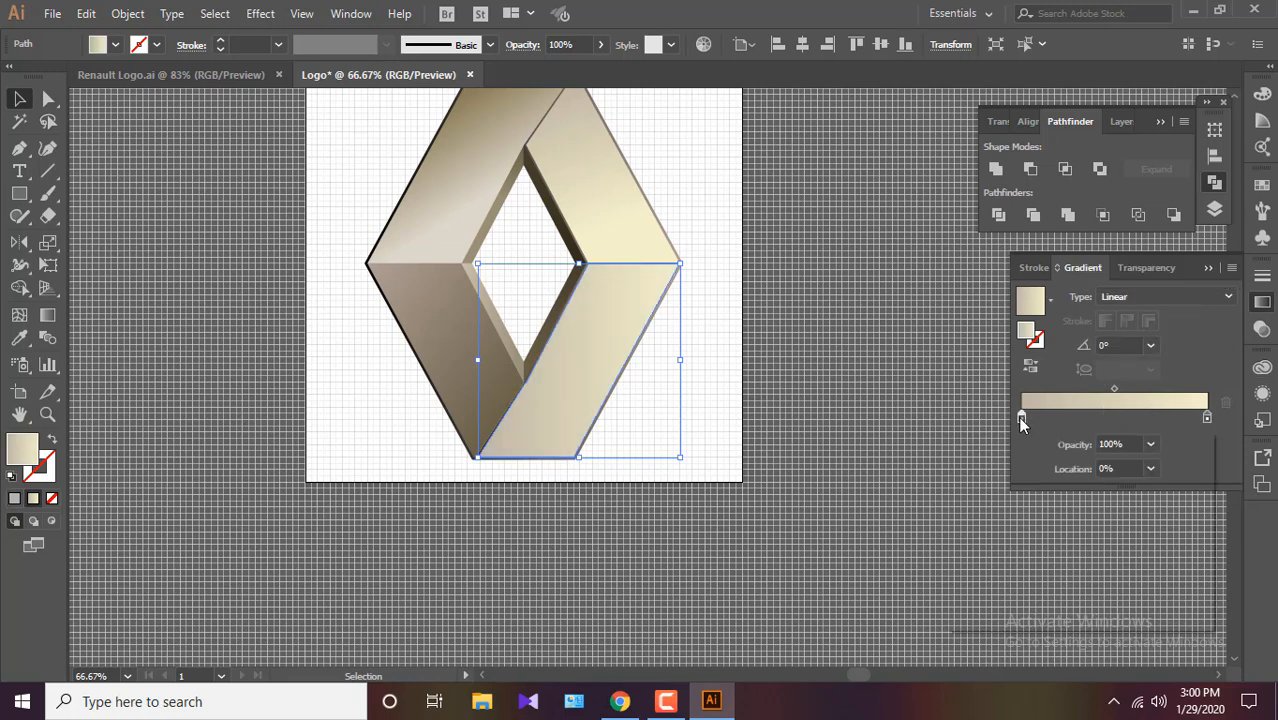
pyautogui.doubleClick(1020, 420)
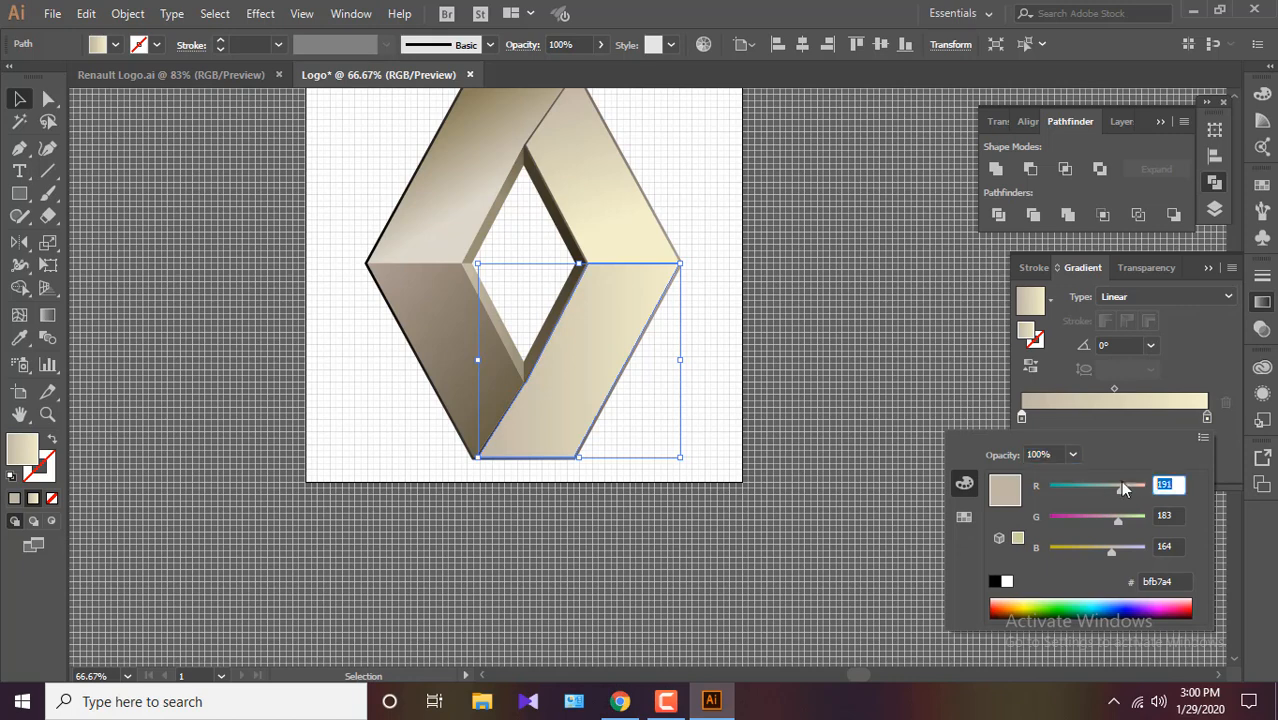
pyautogui.write('232')
pyautogui.press('Tab')
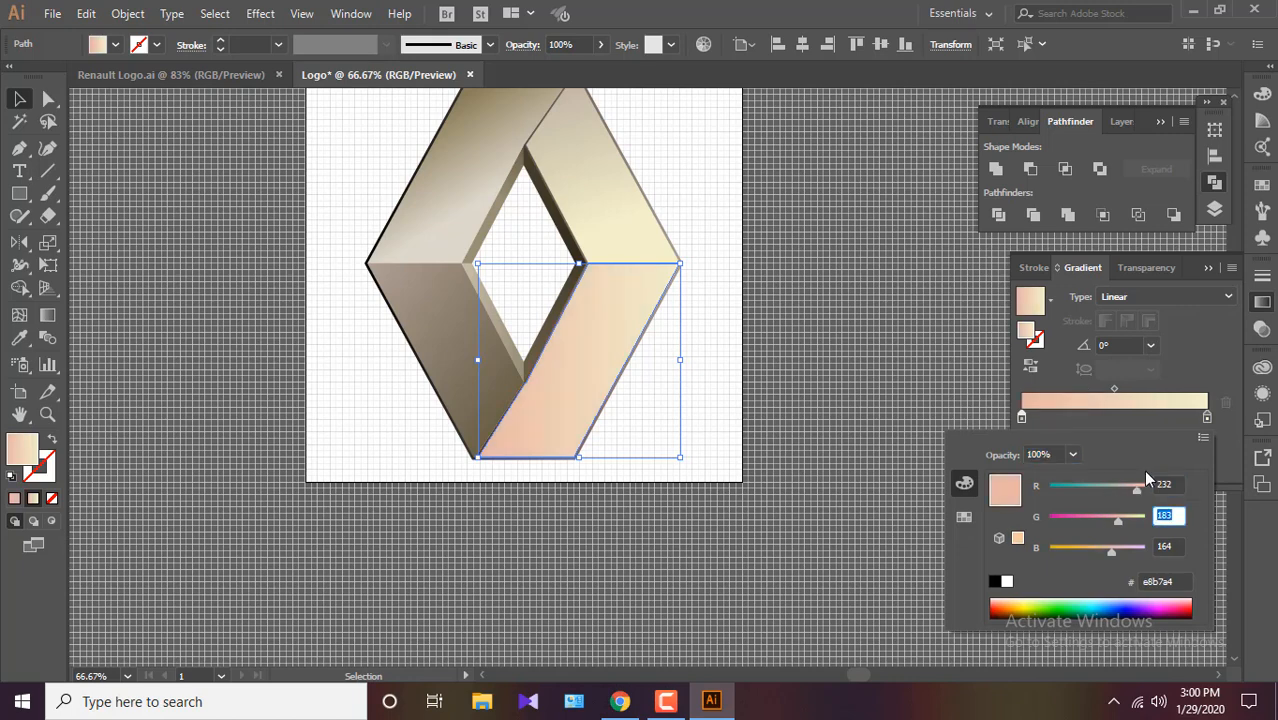
pyautogui.write('232')
pyautogui.press('Tab')
pyautogui.write('232')
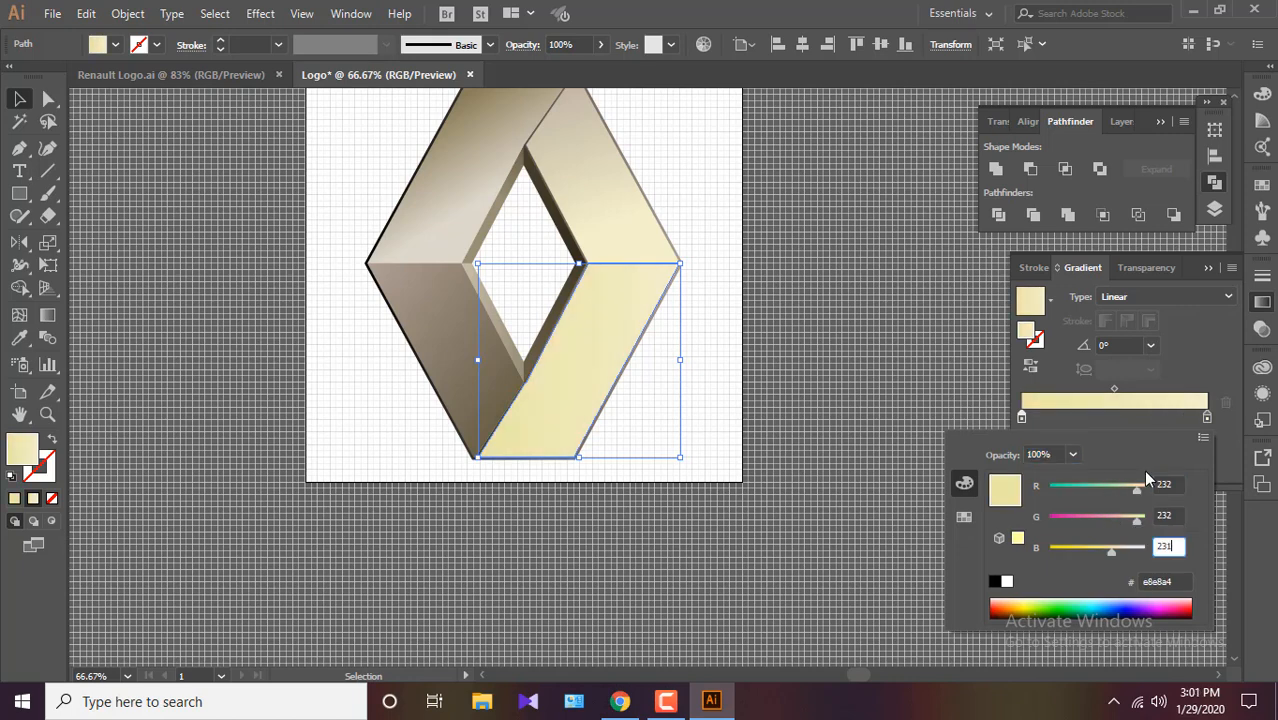
pyautogui.press('Return')
# Set the ending colour stop of the lower-right facet's gradient to RGB 147, 138, 120.
pyautogui.click(1207, 418)
pyautogui.doubleClick(1207, 418)
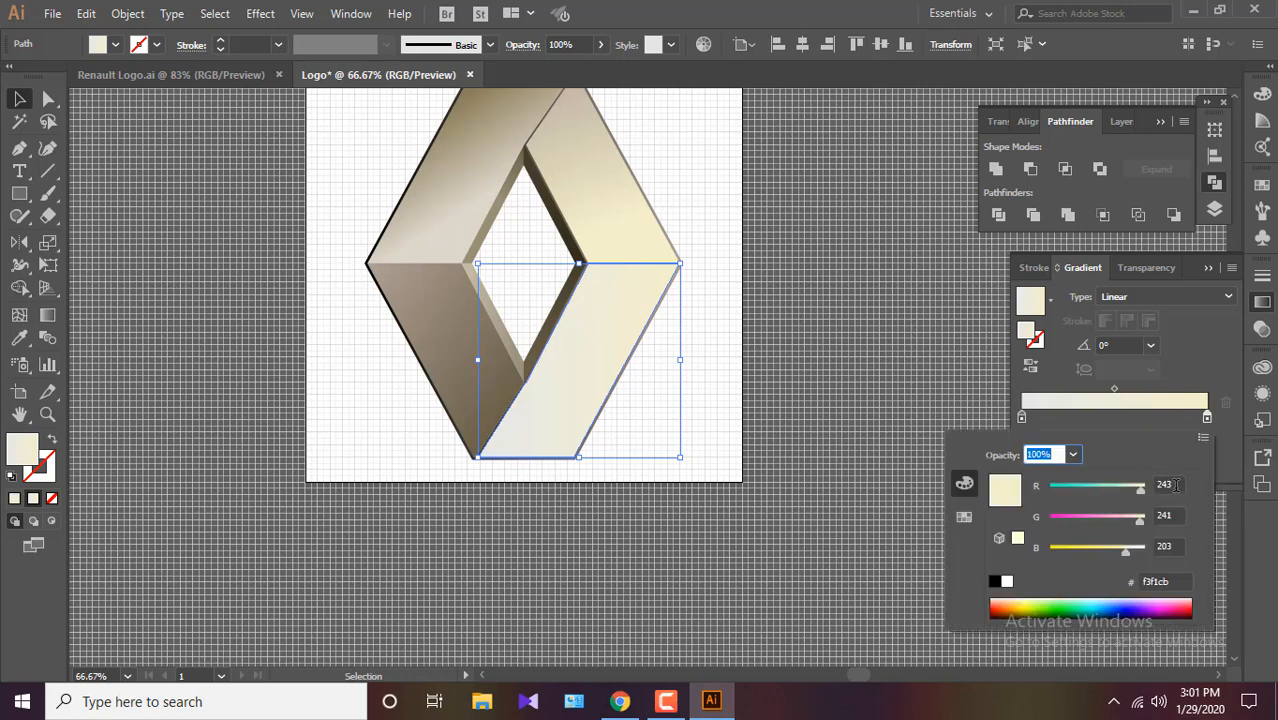
pyautogui.press('Tab')
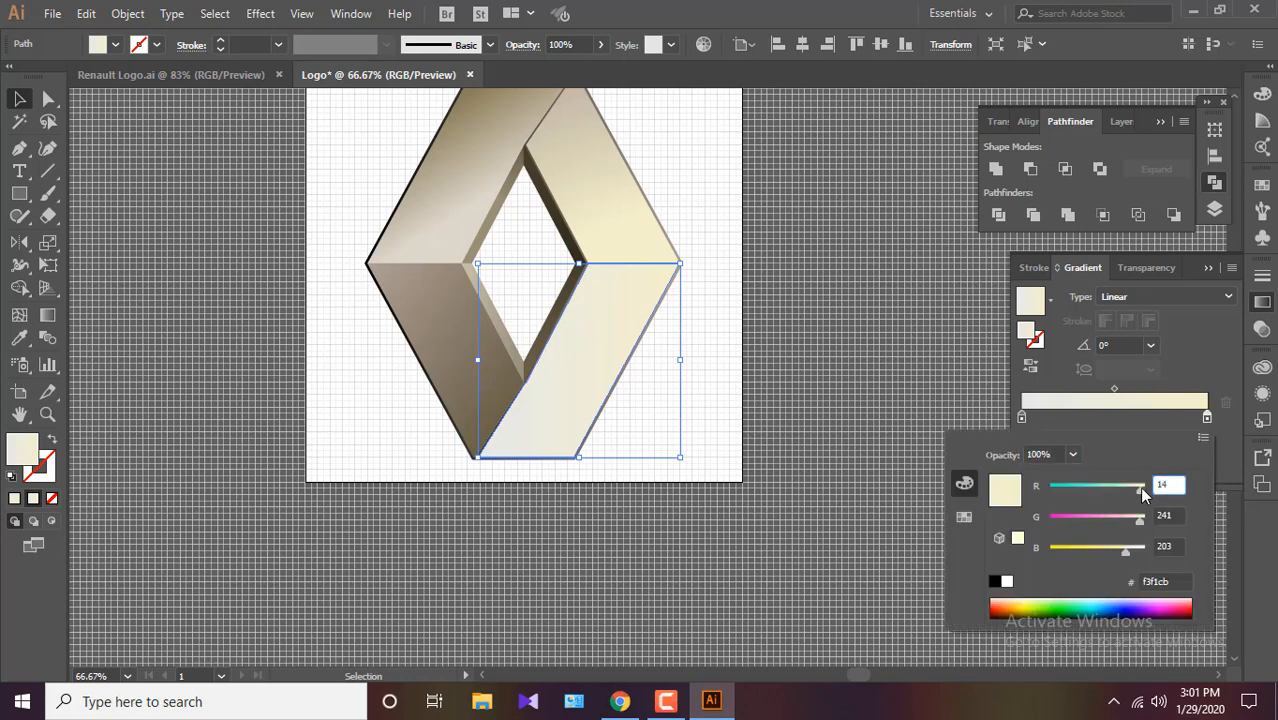
pyautogui.press('Tab')
pyautogui.write('138')
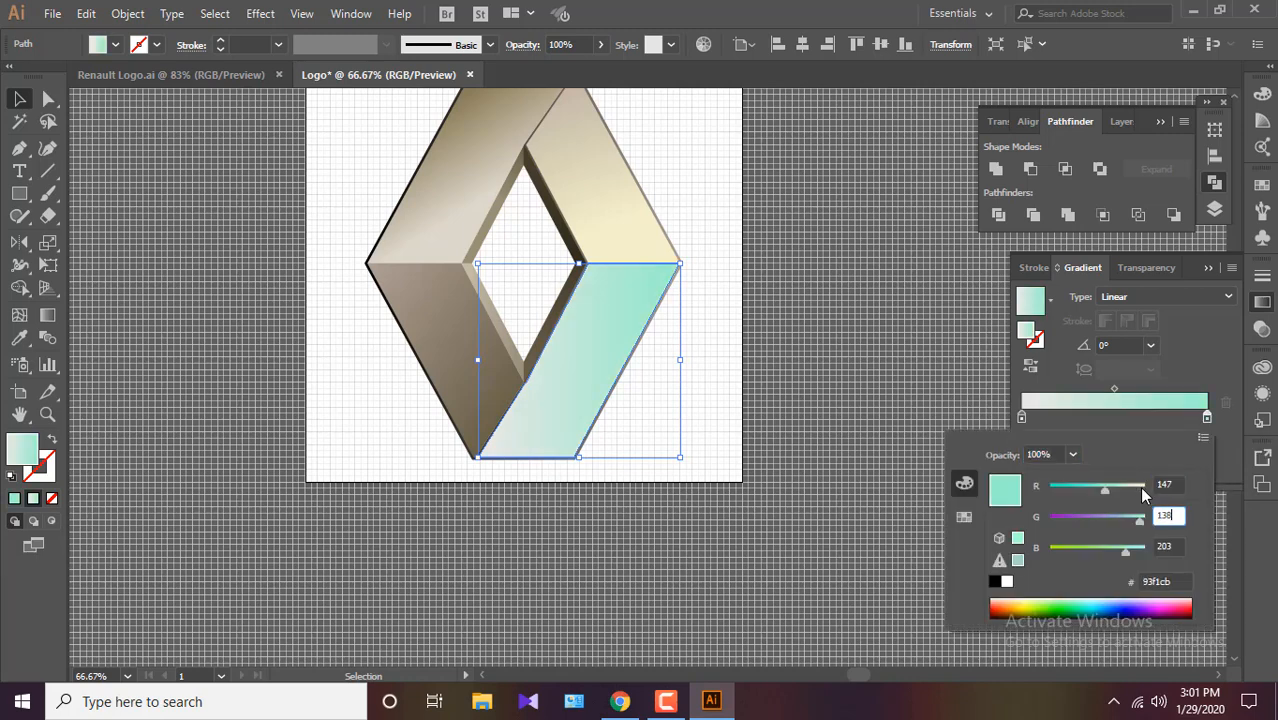
pyautogui.press('Tab')
pyautogui.write('120')
pyautogui.press('Return')
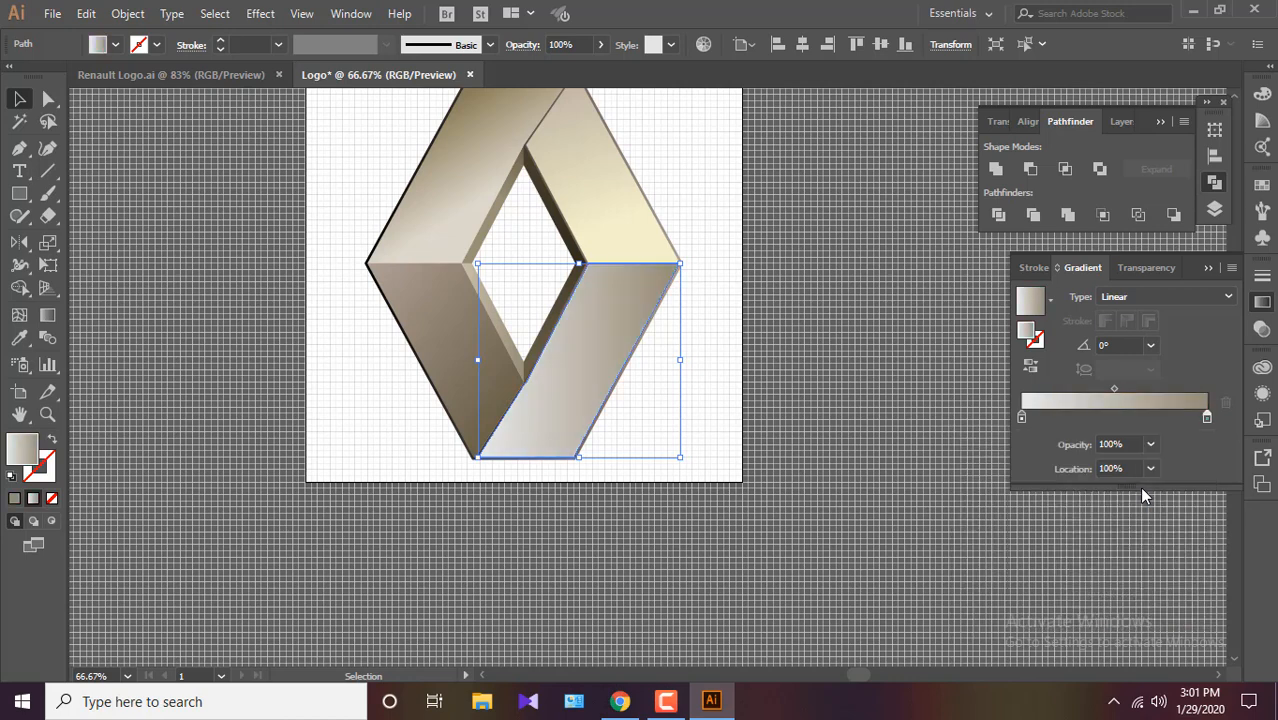
# Change the lower-right facet's gradient to Radial and redirect it along the facet's outer edge with the Gradient tool, at about -118.8°.
pyautogui.click(1152, 297)
pyautogui.click(1141, 336)
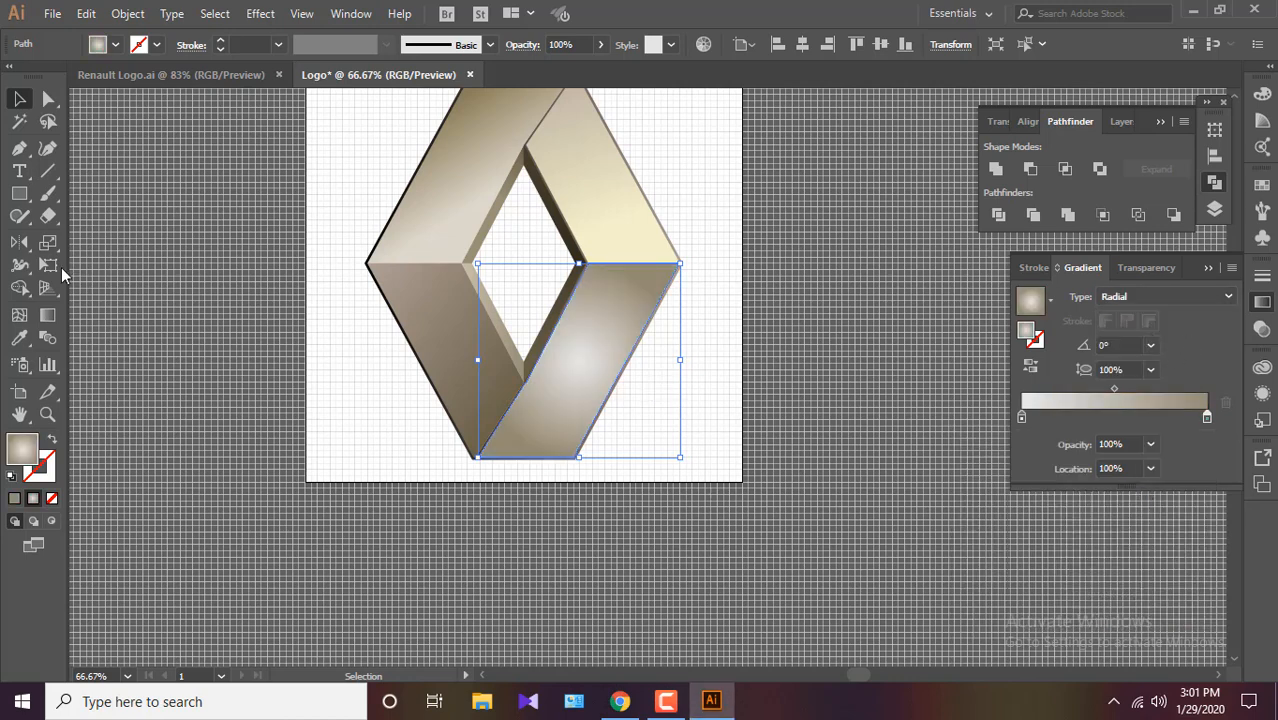
pyautogui.press('g')
pyautogui.moveTo(688, 267)
pyautogui.mouseDown()
pyautogui.moveTo(639, 402)
pyautogui.moveTo(577, 468)
pyautogui.mouseUp()
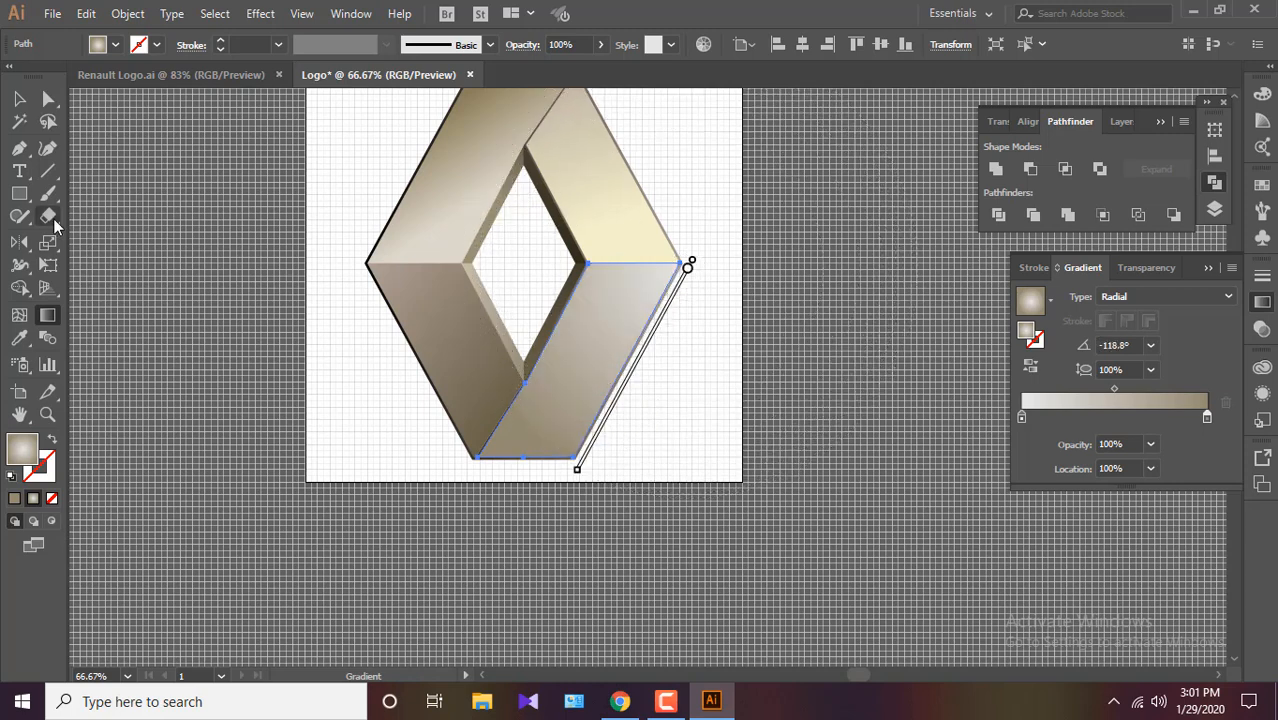
pyautogui.moveTo(690, 266)
pyautogui.mouseDown()
pyautogui.moveTo(747, 293)
pyautogui.moveTo(581, 463)
pyautogui.mouseUp()
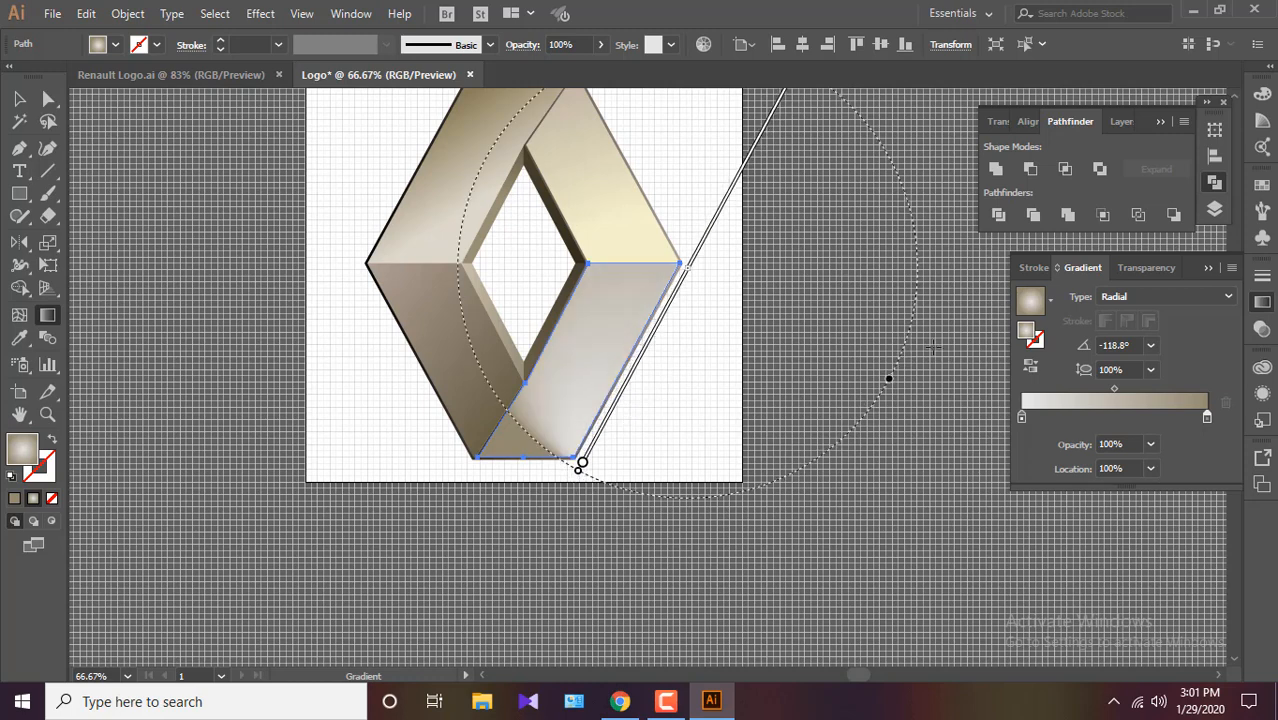
pyautogui.press('Delete')
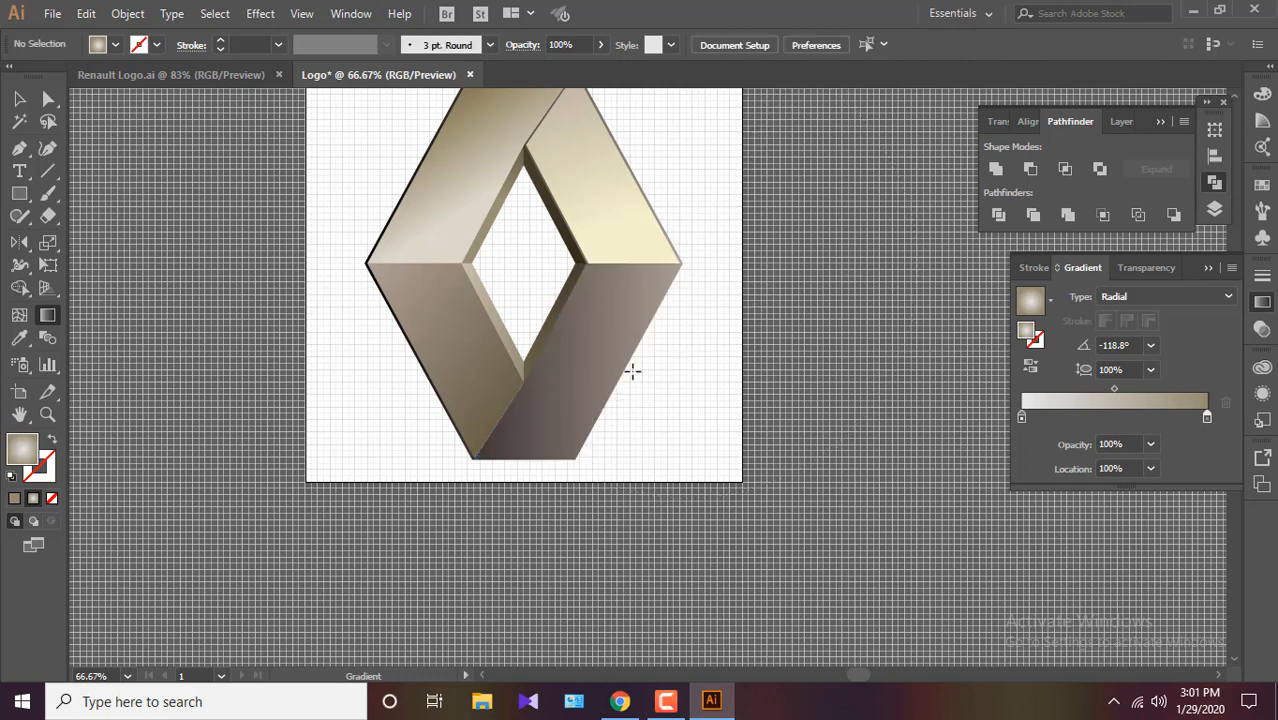
pyautogui.click(10, 96)
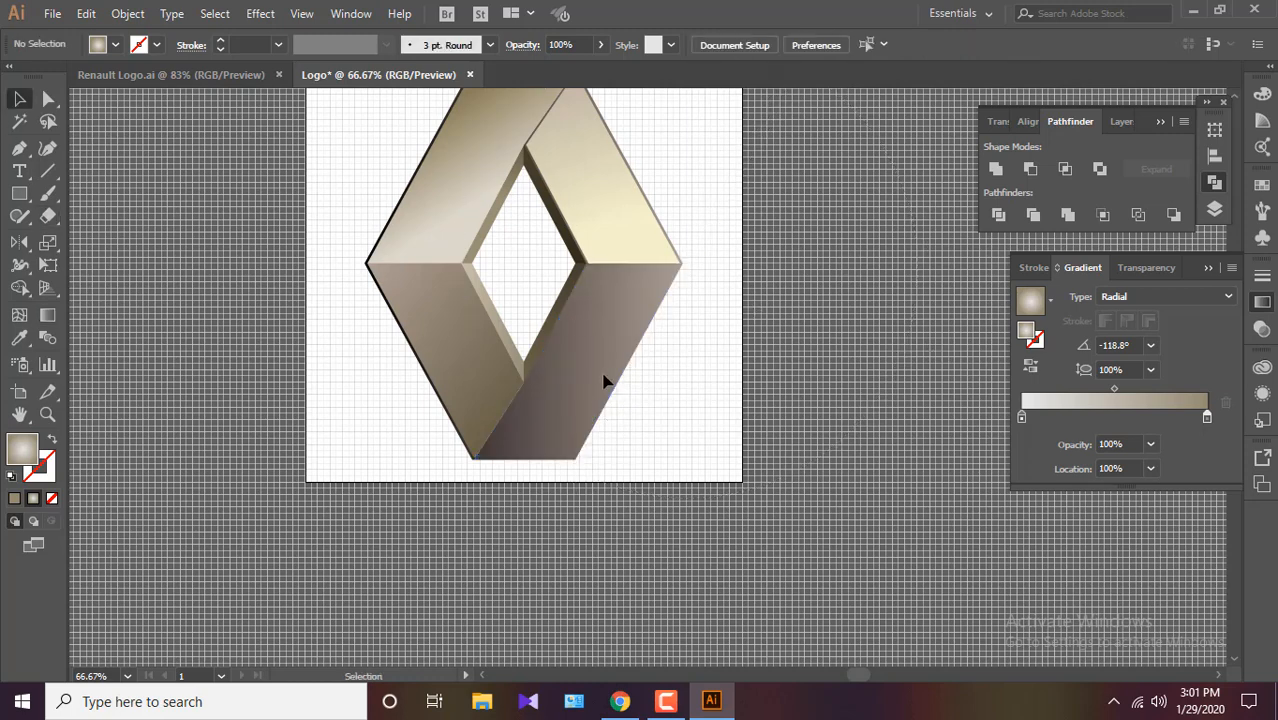
pyautogui.click(644, 399)
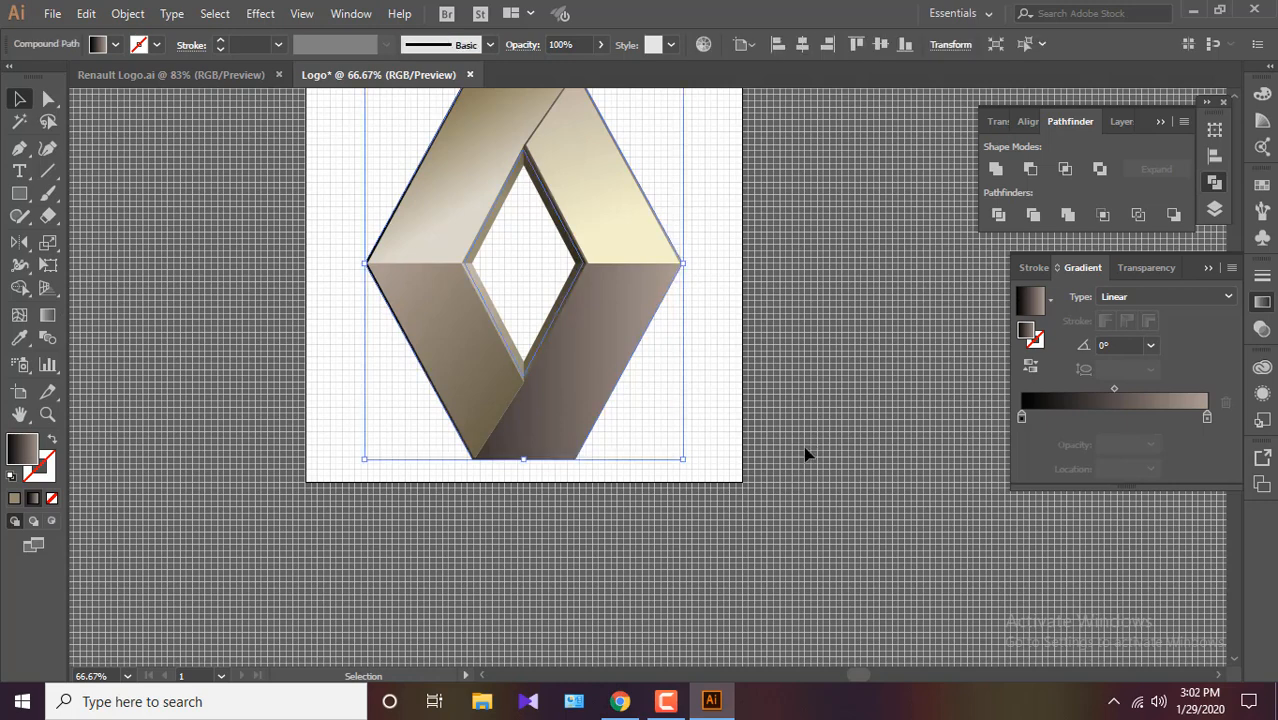
pyautogui.rightClick(603, 309)
pyautogui.click(747, 259)
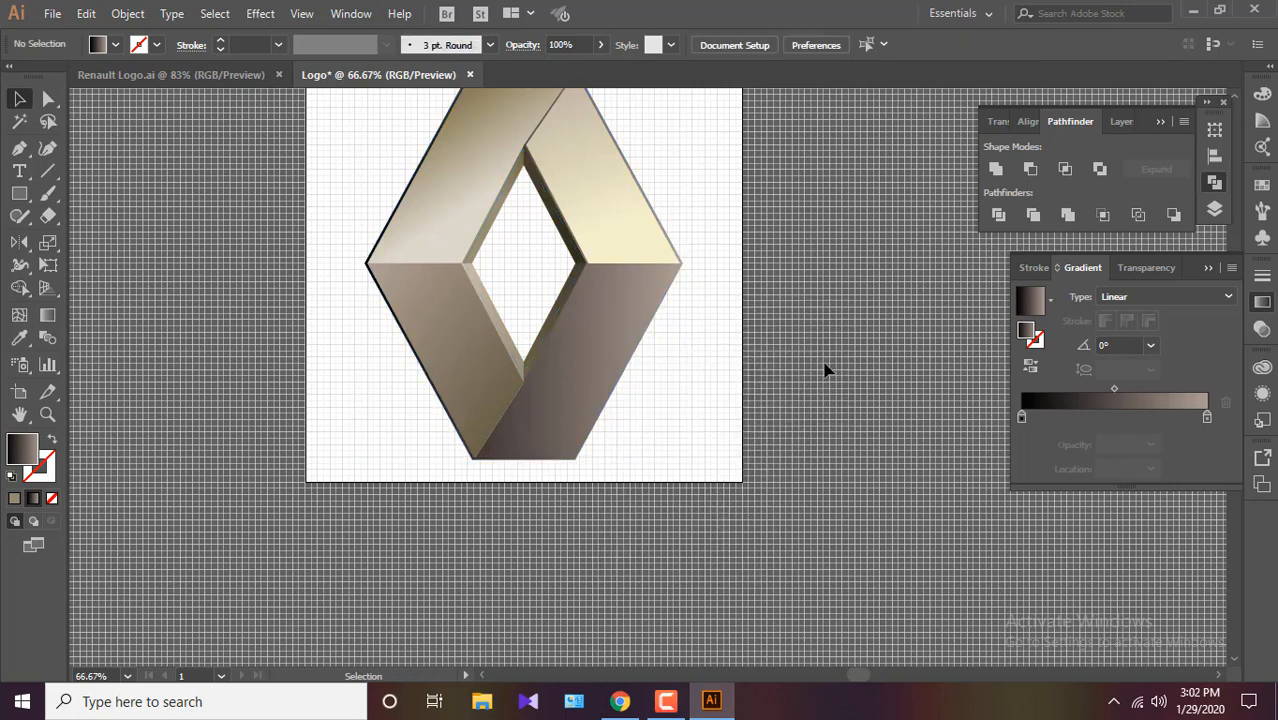
pyautogui.hotkey('ctrl', 'z')
# Shorten the lower-right facet's radial gradient to the facet's bottom outer corner and shift its midpoint toward the starting colour stop.
pyautogui.click(47, 315)
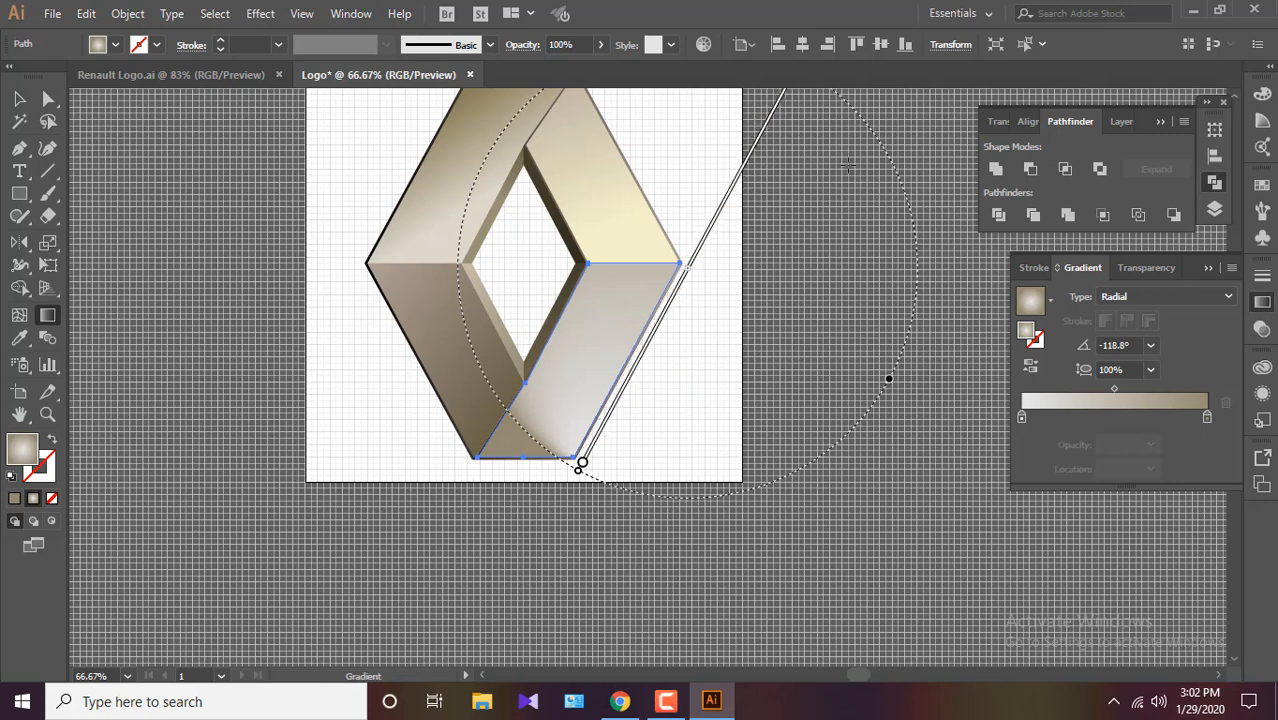
pyautogui.scroll(2, 848, 165)
pyautogui.moveTo(799, 159)
pyautogui.mouseDown()
pyautogui.moveTo(715, 354)
pyautogui.moveTo(602, 541)
pyautogui.moveTo(587, 545)
pyautogui.moveTo(628, 490)
pyautogui.moveTo(603, 549)
pyautogui.moveTo(591, 539)
pyautogui.moveTo(603, 543)
pyautogui.mouseUp()
pyautogui.press('Delete')
pyautogui.hotkey('ctrl', 'z')
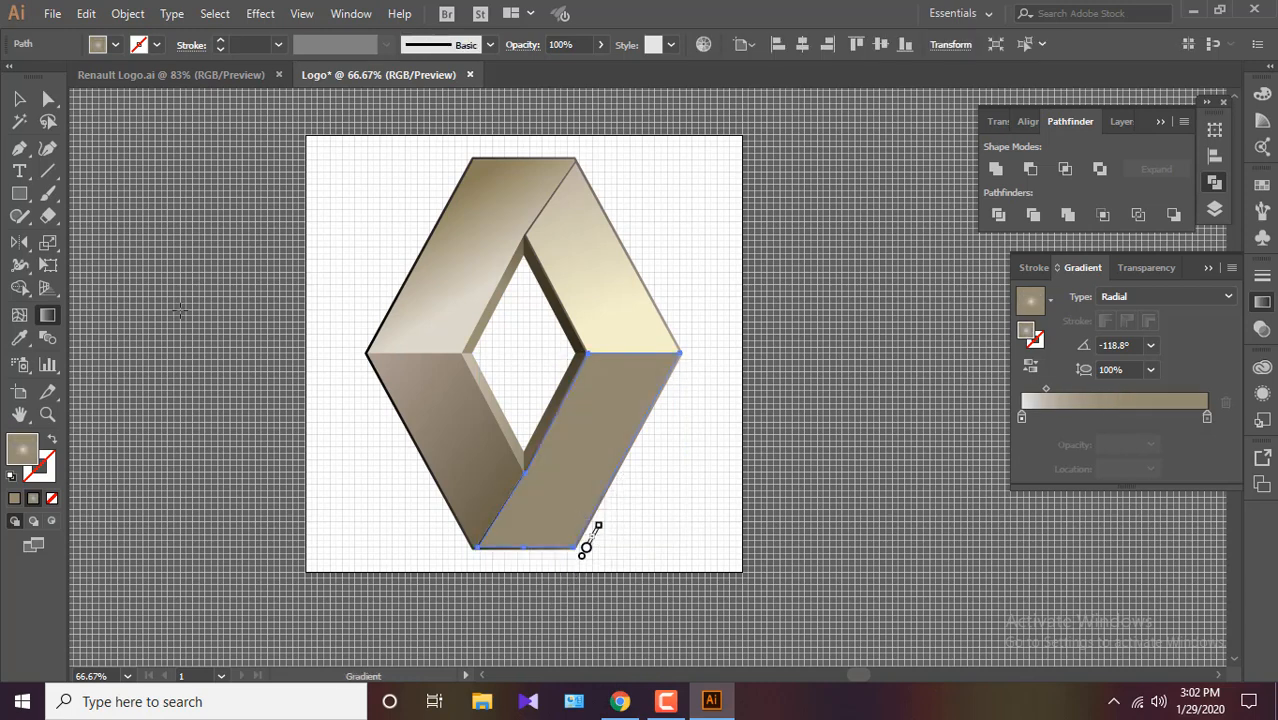
# Extend the lower-right facet's radial gradient from its bottom outer corner up past the right tip at about 61.6°, and deselect the facet.
pyautogui.click(17, 99)
pyautogui.click(47, 316)
pyautogui.moveTo(613, 507); pyautogui.dragTo(702, 333)
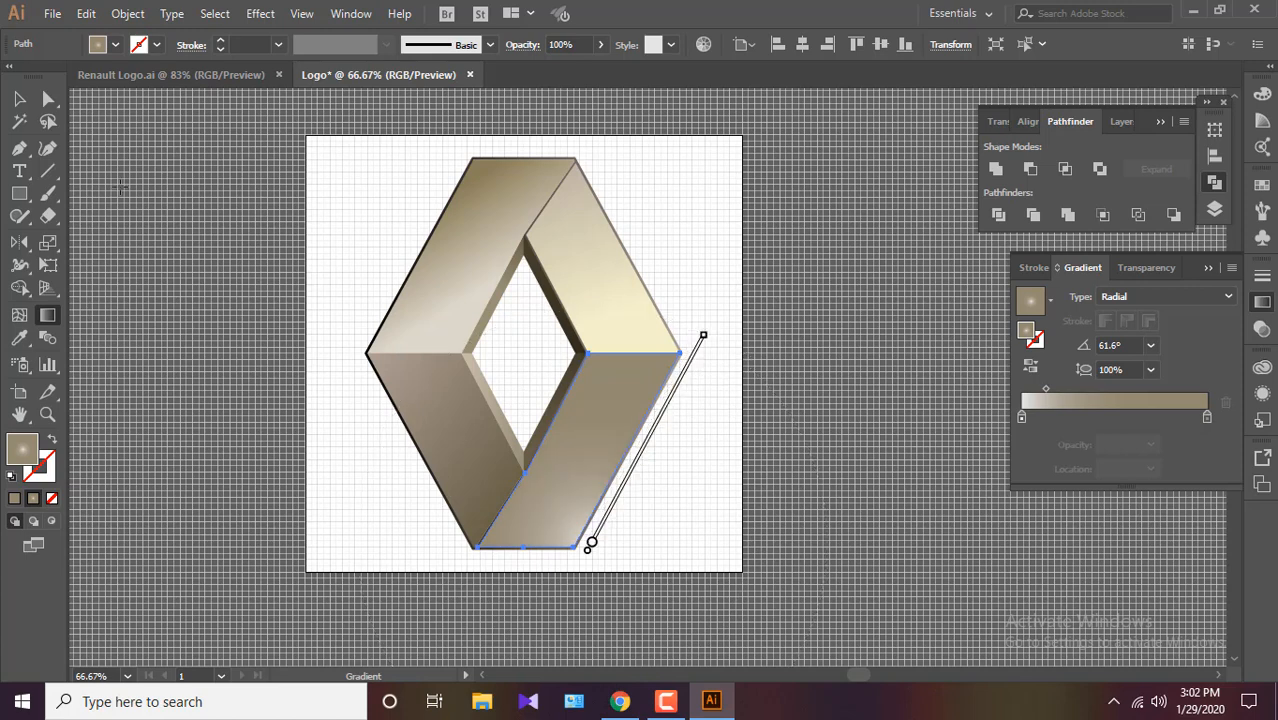
pyautogui.press('v')
pyautogui.click(884, 553)
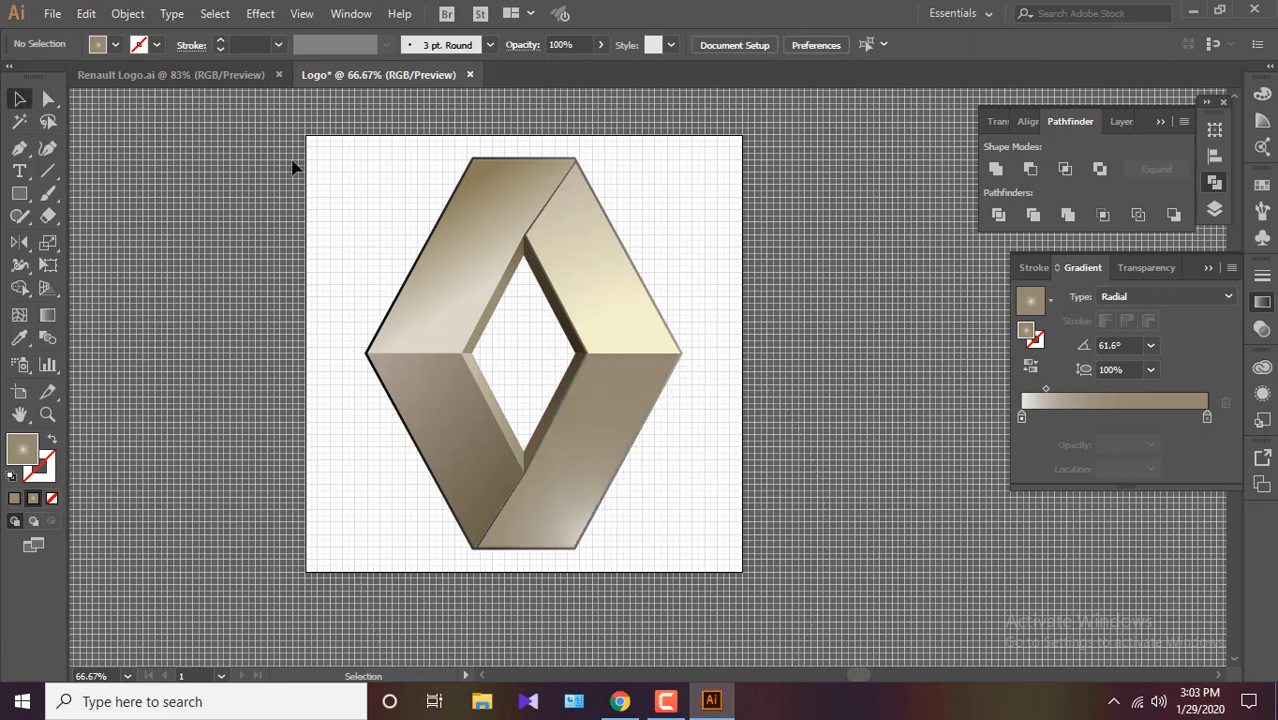
# Hide the grid and fit the artboard in the window.
pyautogui.click(295, 15)
pyautogui.click(365, 656)
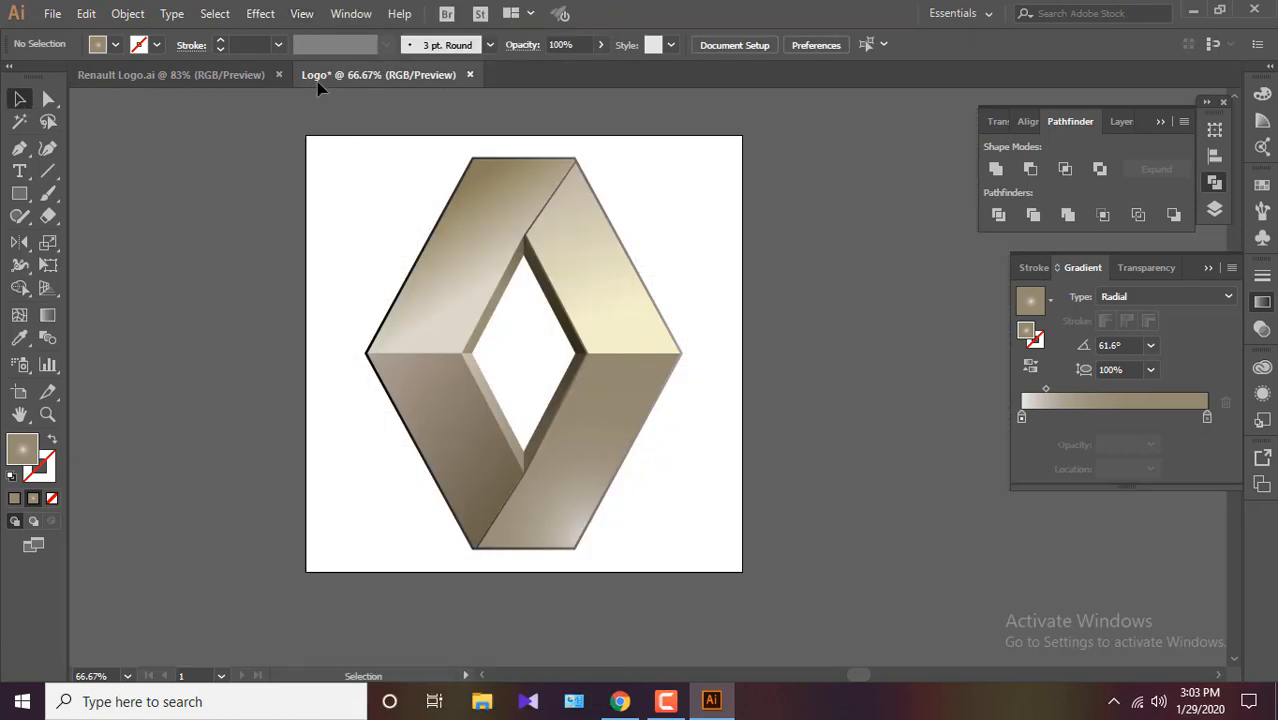
pyautogui.click(301, 13)
pyautogui.click(430, 213)
# Collapse the Pathfinder and Gradient panels and close the floating panel dock to leave the finished logo unobstructed.
pyautogui.click(1162, 121)
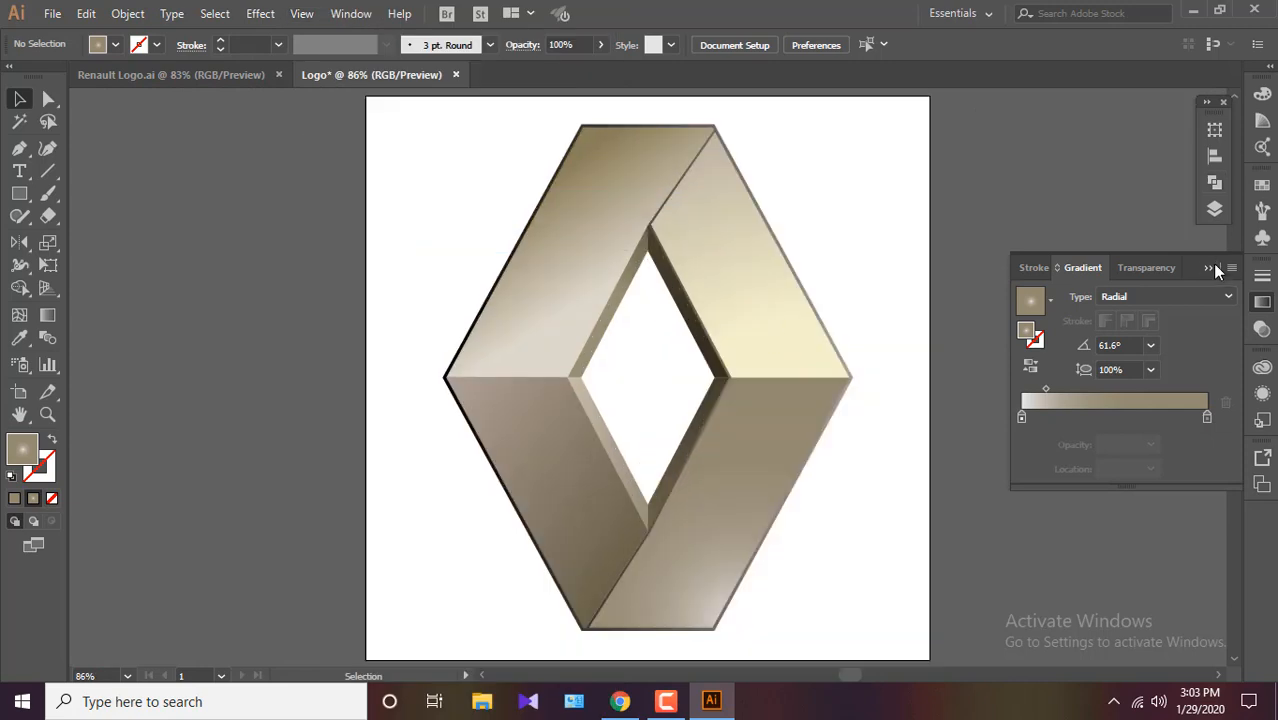
pyautogui.click(1210, 267)
pyautogui.click(1223, 102)
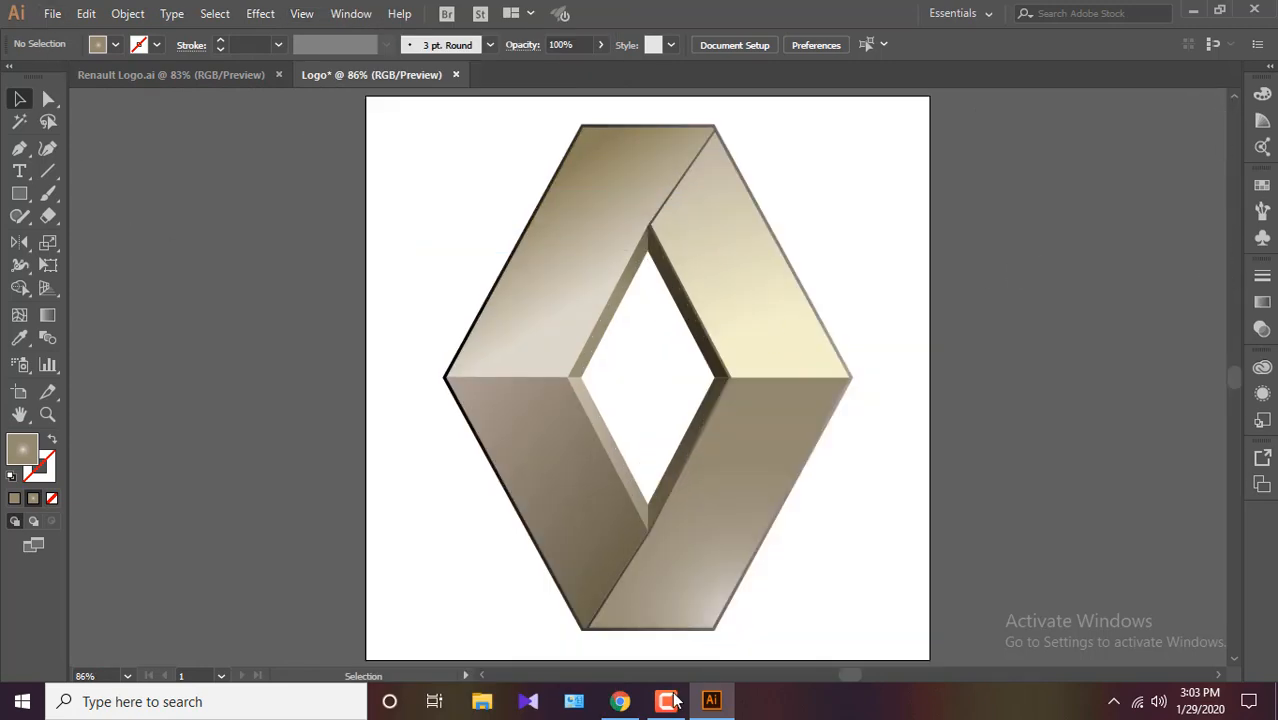